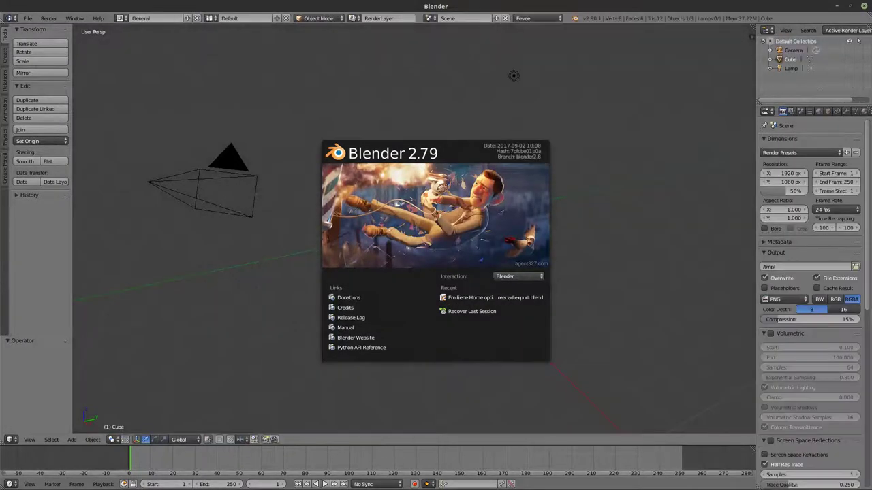
Dismiss the splash screen and look over the scene's render properties
click(563, 109)
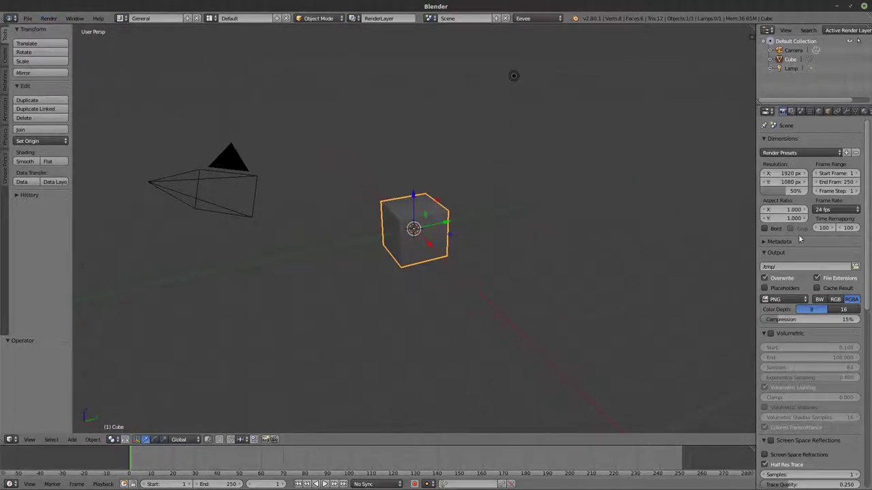
scroll(800, 237, down, 5)
scroll(800, 238, up, 5)
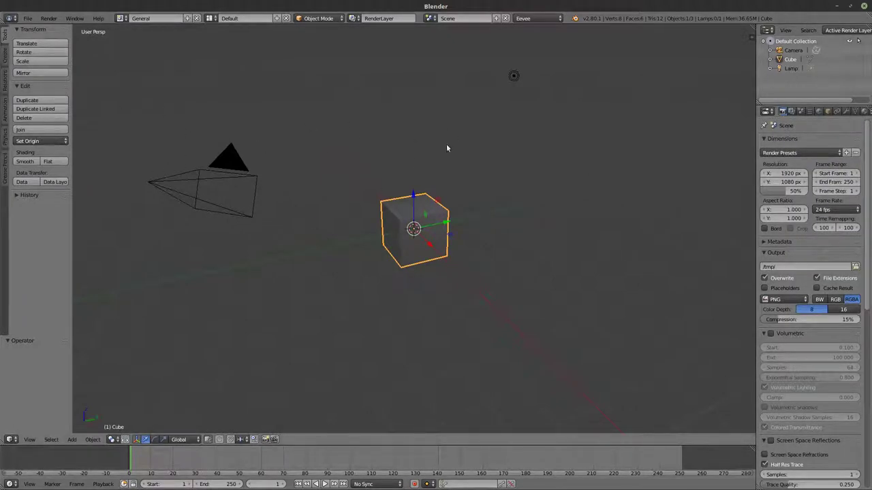
Toggle local view on the default cube and inspect it from different angles
key(KP_Divide)
middle_drag(447, 148, 445, 197)
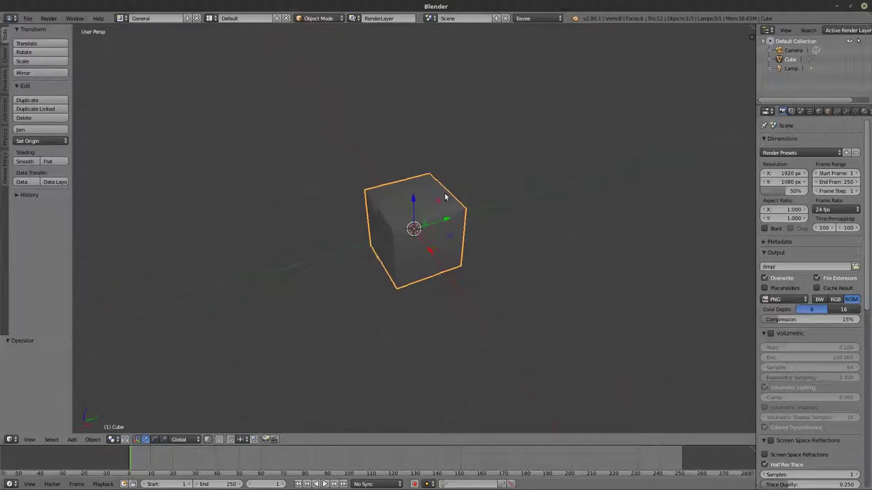
key(KP_Divide)
middle_drag(442, 165, 410, 217)
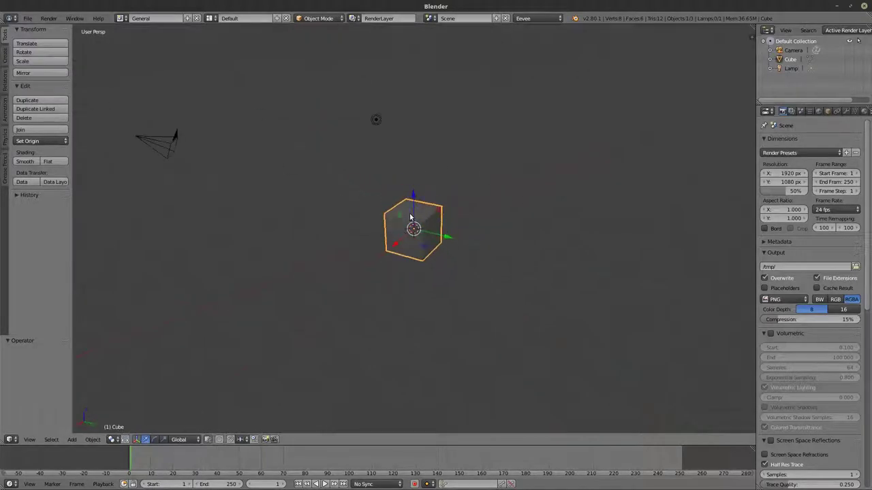
key(KP_Divide)
click(540, 19)
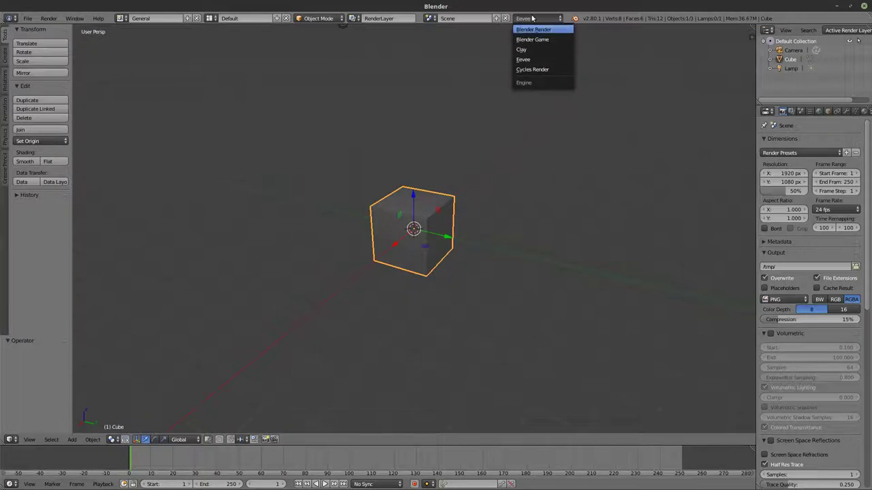
click(320, 18)
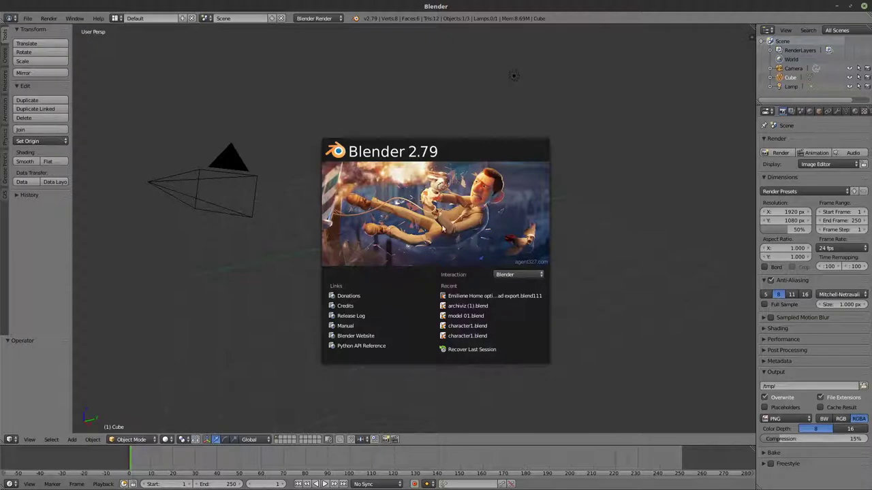
Dismiss the Blender 2.79 splash screen and check the available render engines
click(630, 194)
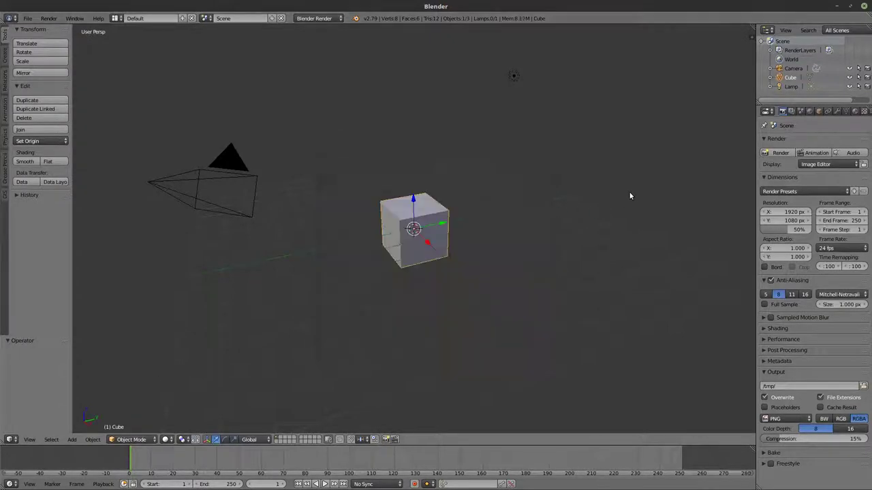
click(315, 18)
Switch the viewport shading to wireframe and toggle between wireframe and solid, ending on solid
click(167, 439)
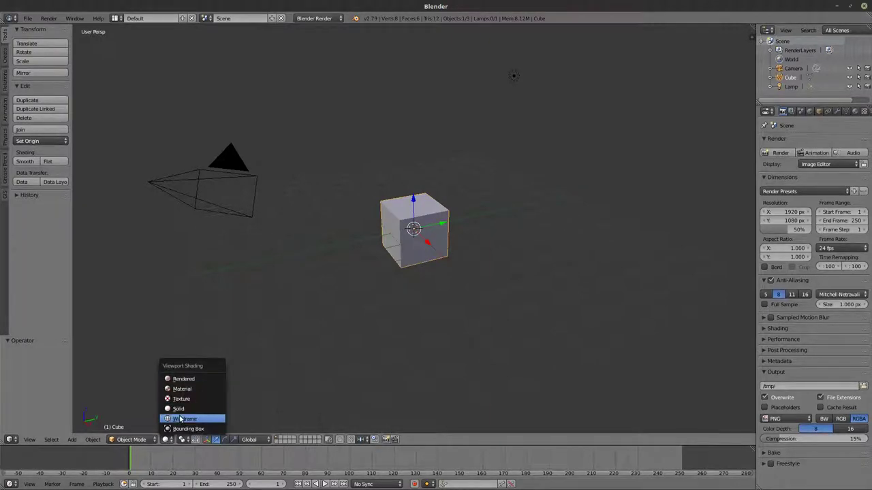
click(178, 419)
key(z)
key(z)
key(z)
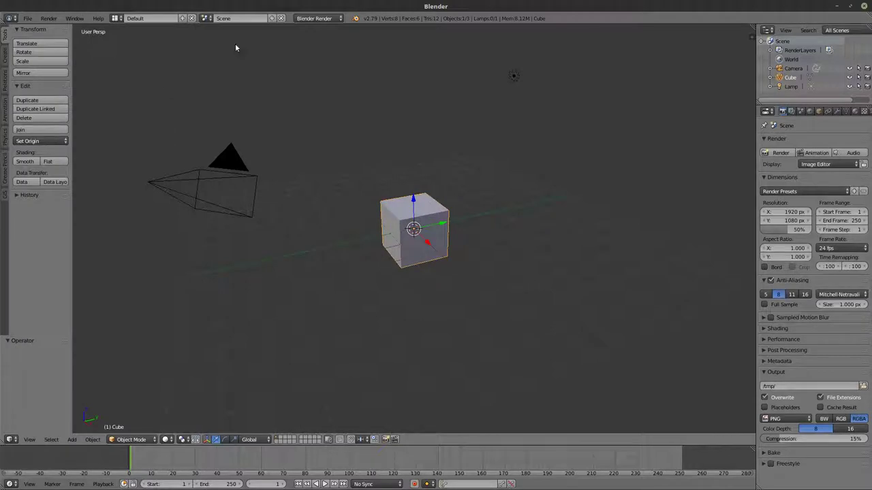
Select the camera in the 3D view, followed by the lamp
middle_drag(452, 147, 457, 156)
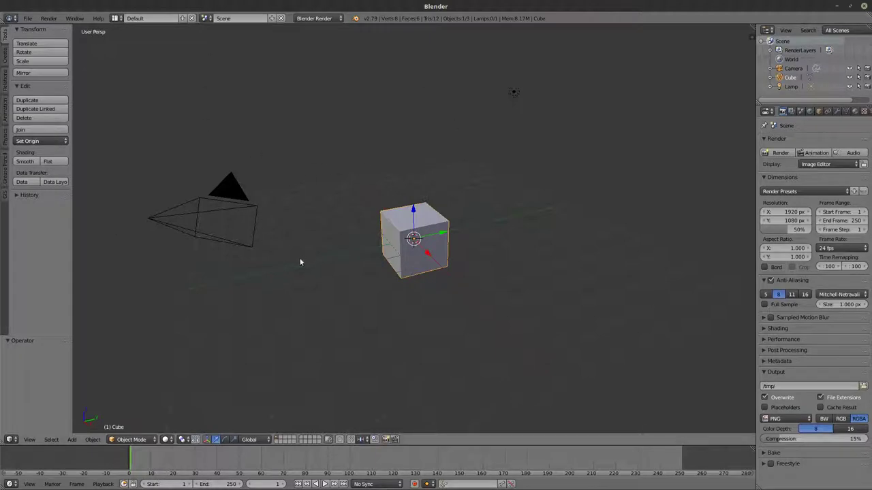
right_click(202, 219)
right_click(512, 94)
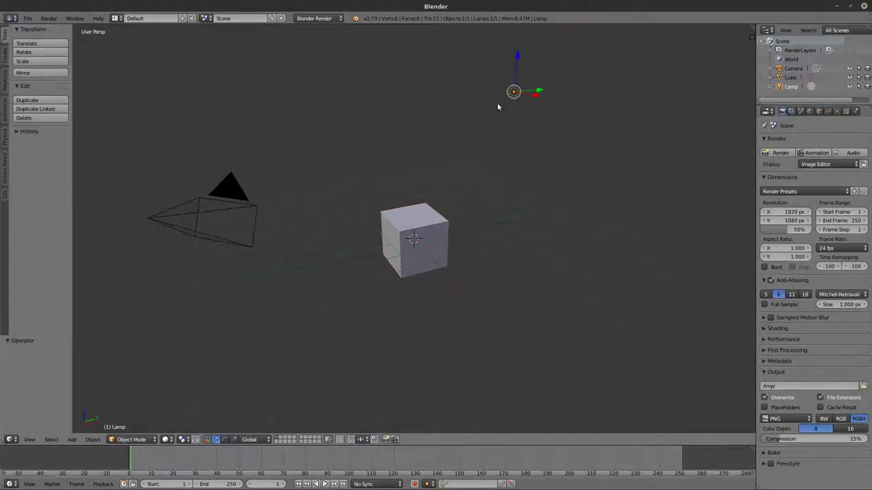
Start the Screencast Keys display in the 3D view and hide the view properties again
key(n)
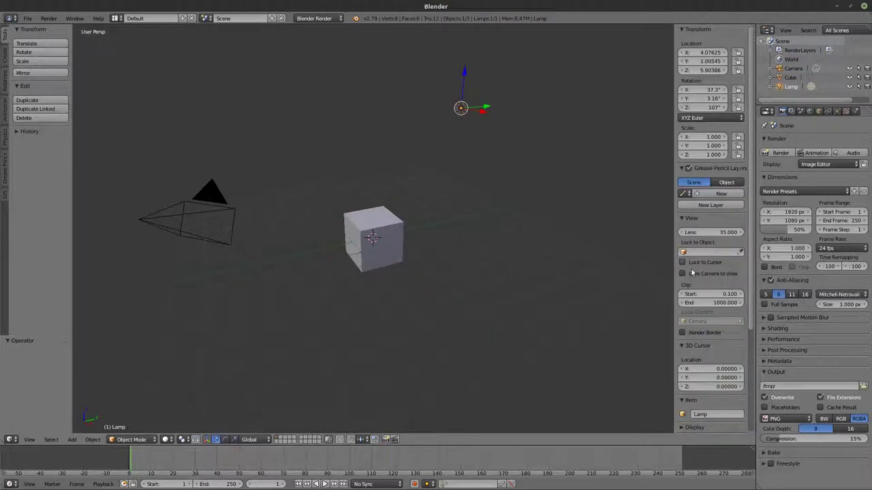
scroll(693, 275, down, 5)
click(711, 425)
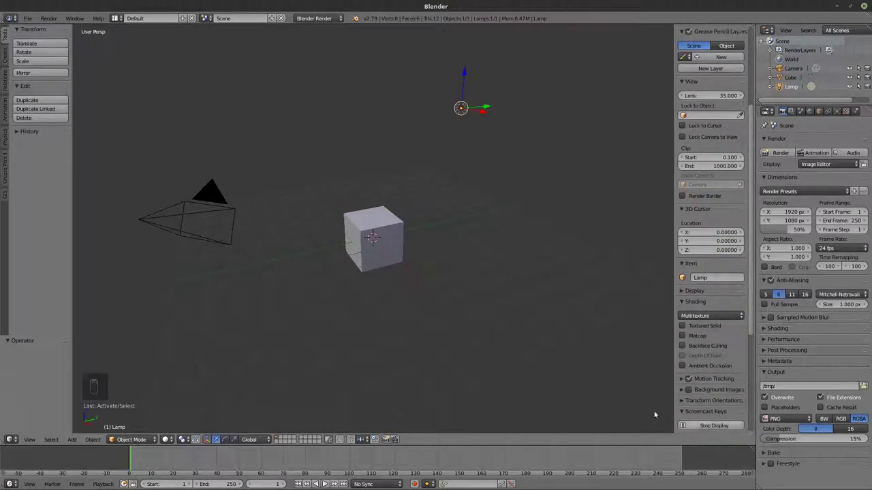
key(n)
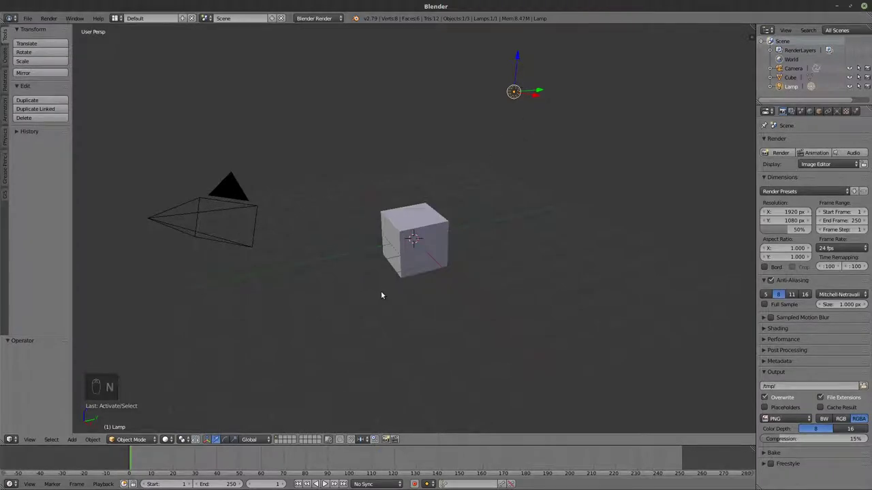
Select the cube and inspect it from closer, farther and a different angle
right_click(402, 224)
scroll(412, 227, up, 1)
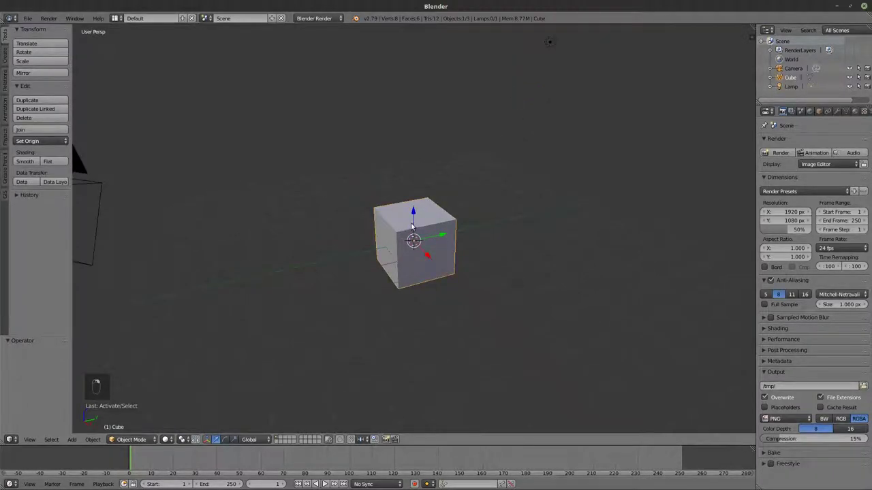
mouse_move(427, 244)
middle_down()
mouse_move(442, 234)
mouse_move(416, 243)
middle_up()
scroll(415, 243, up, 1)
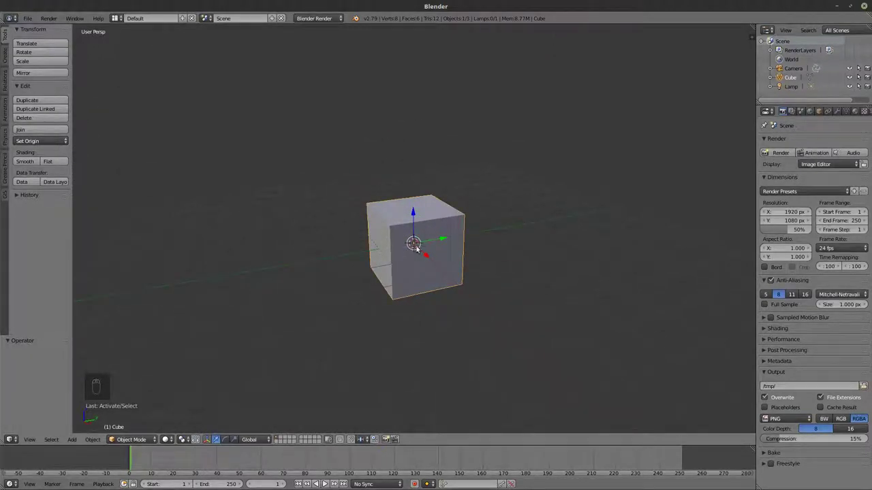
scroll(416, 253, down, 1)
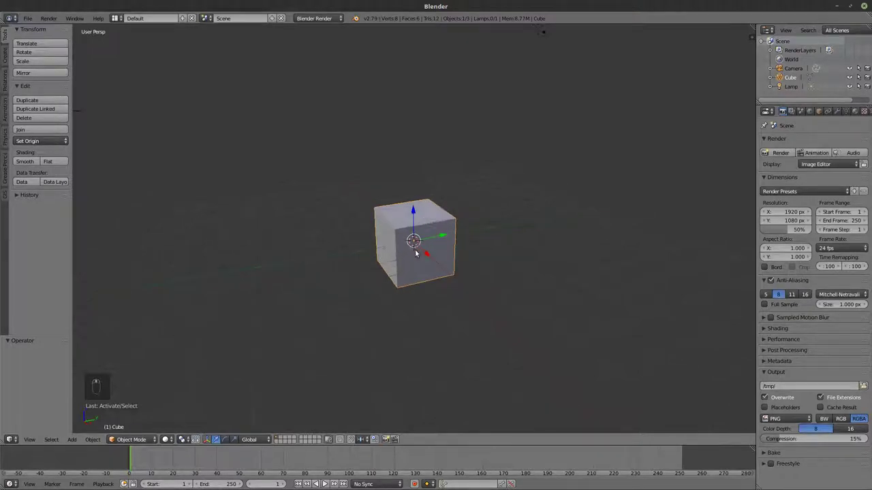
scroll(416, 233, down, 1)
middle_drag(416, 233, 368, 245)
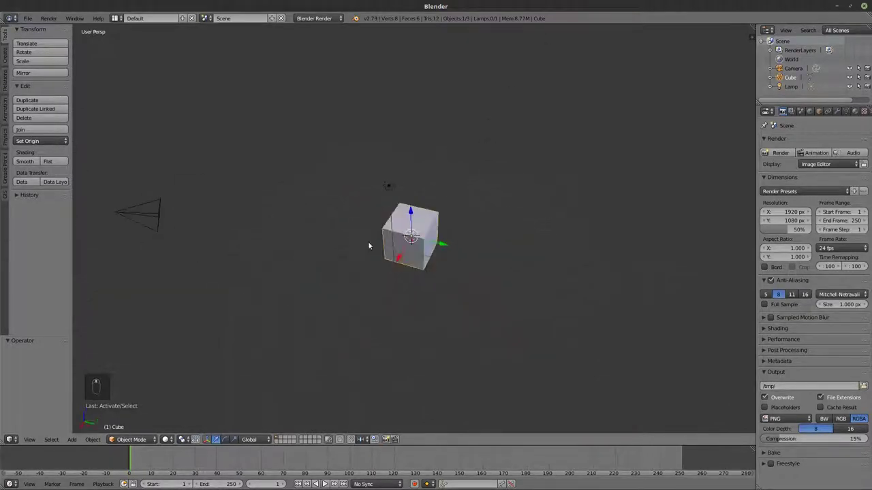
Start a new file by reloading the start-up file
click(29, 19)
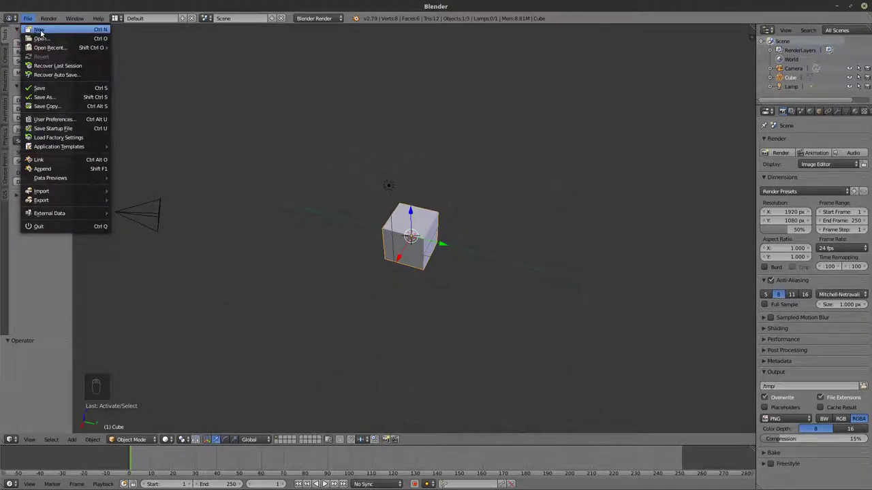
click(40, 31)
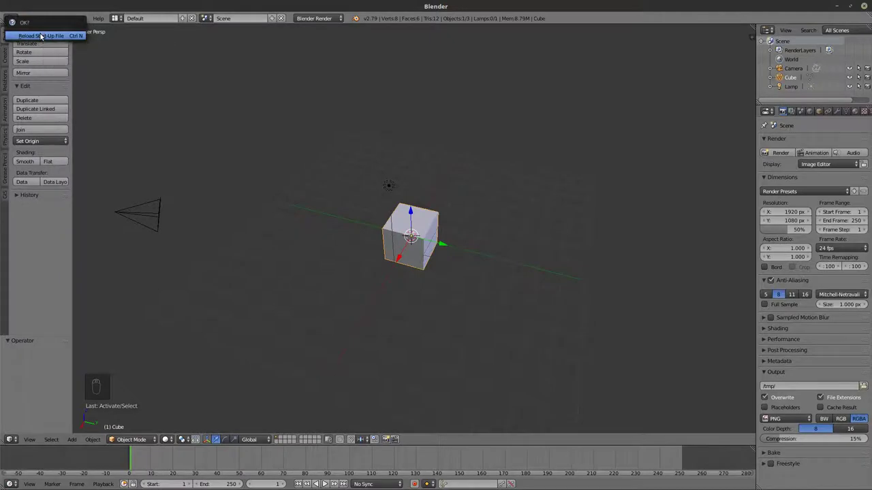
click(44, 35)
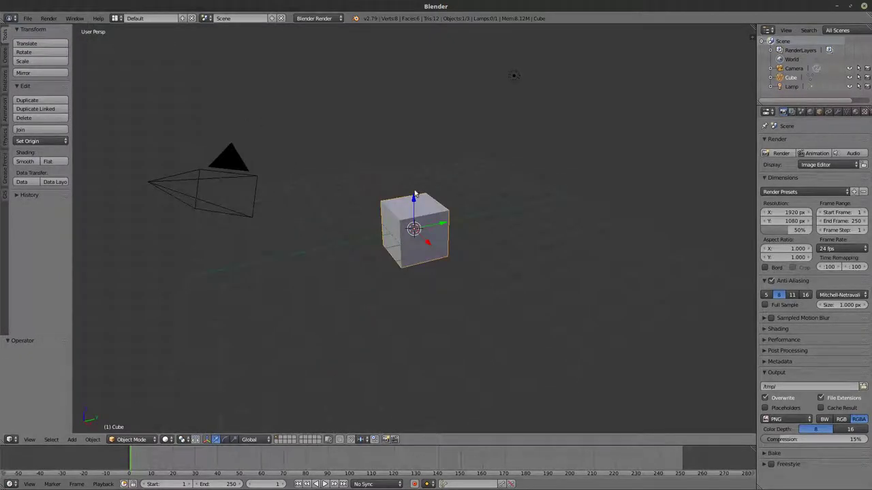
click(27, 19)
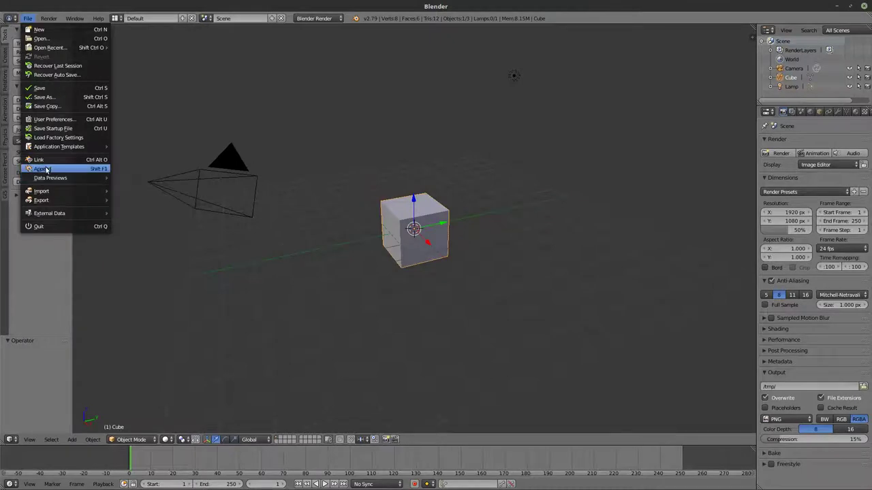
mouse_move(47, 177)
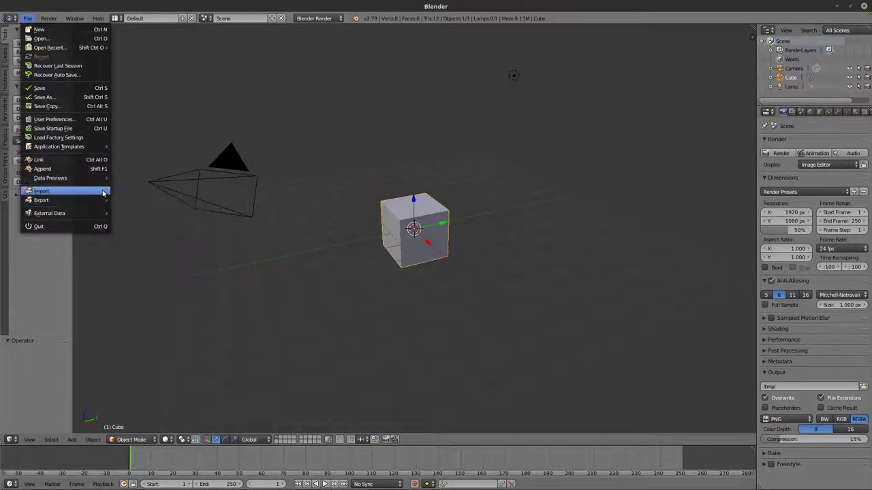
mouse_move(94, 215)
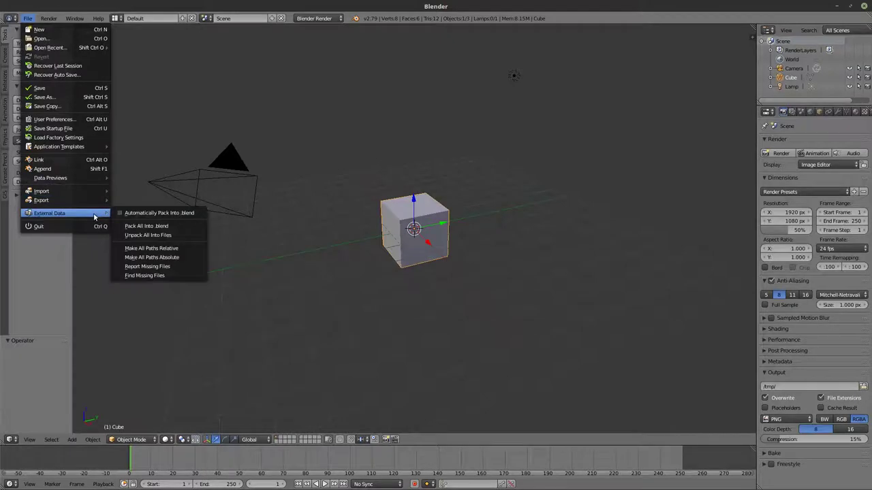
mouse_move(51, 18)
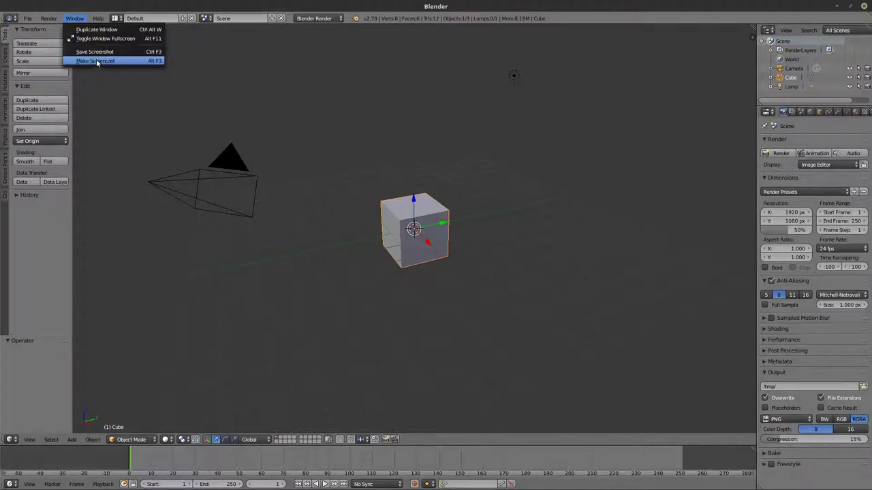
mouse_move(98, 17)
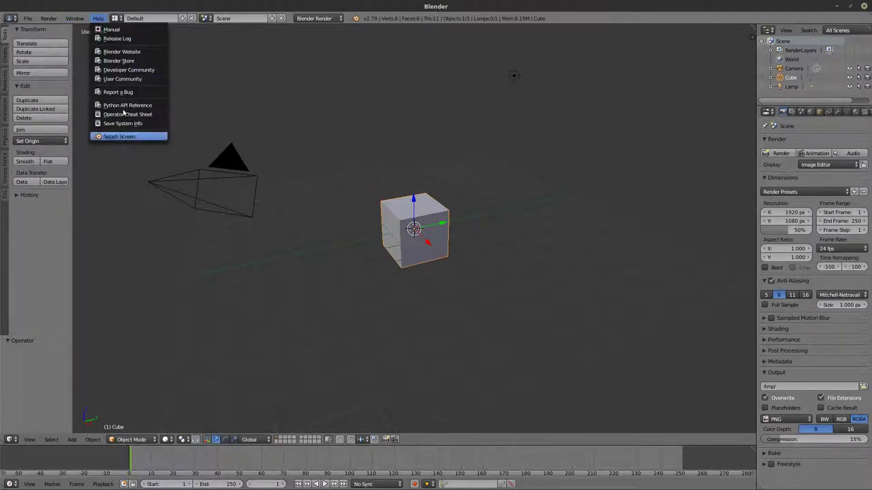
Bring up the splash screen again and dismiss it
click(99, 18)
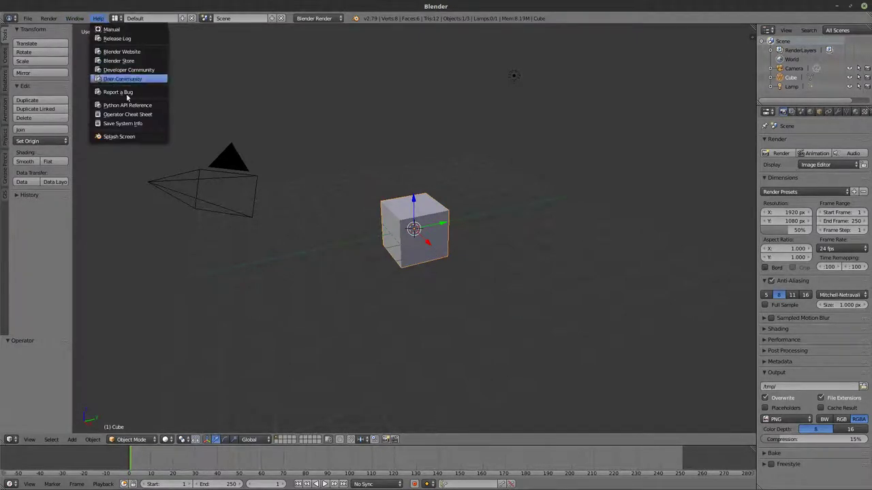
click(126, 136)
click(612, 149)
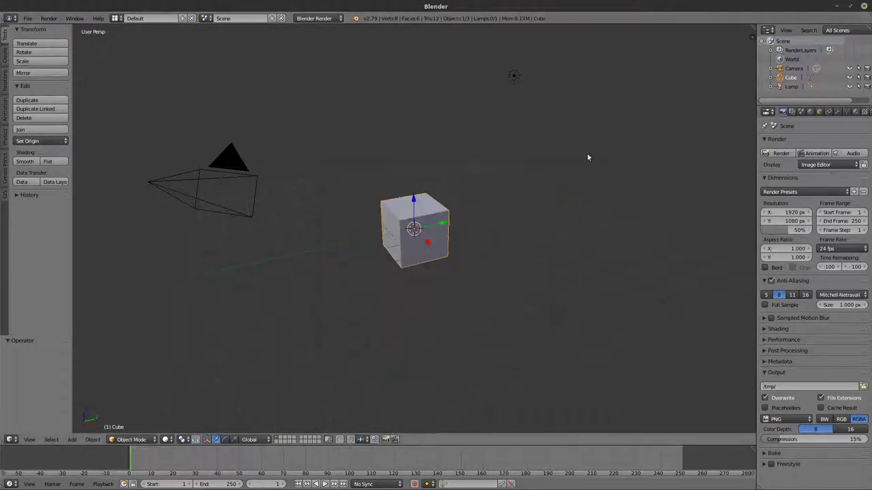
click(117, 18)
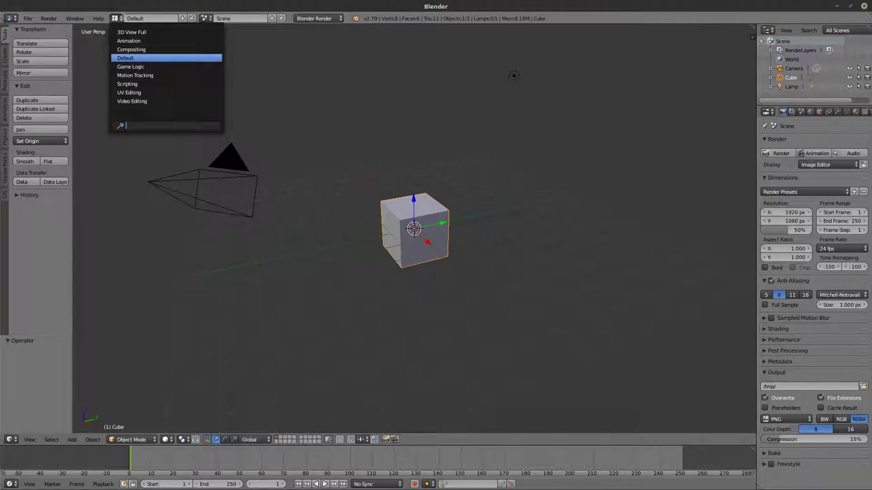
click(123, 19)
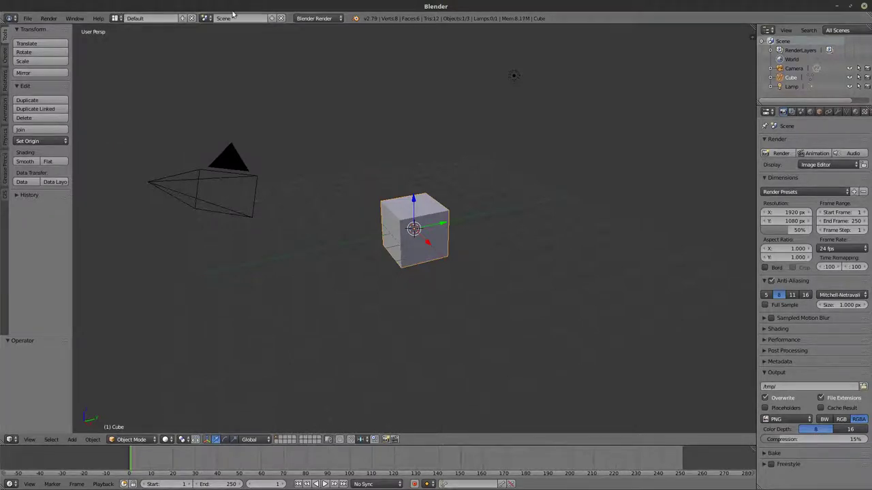
click(205, 18)
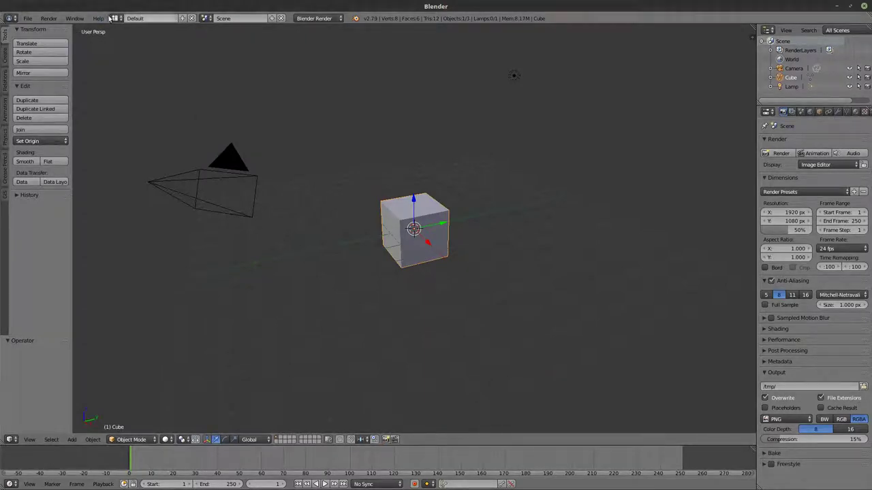
click(205, 18)
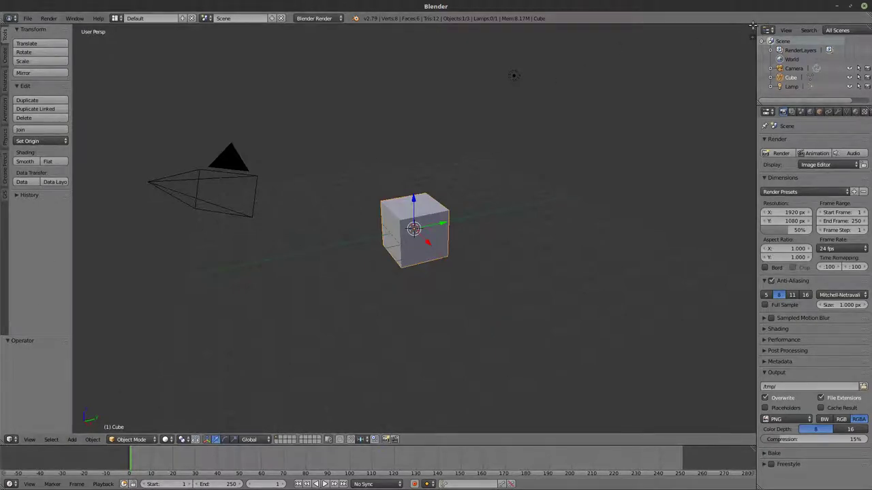
Split the 3D view into an upper and a lower area, and divide the lower one into three side-by-side views
drag(751, 26, 715, 180)
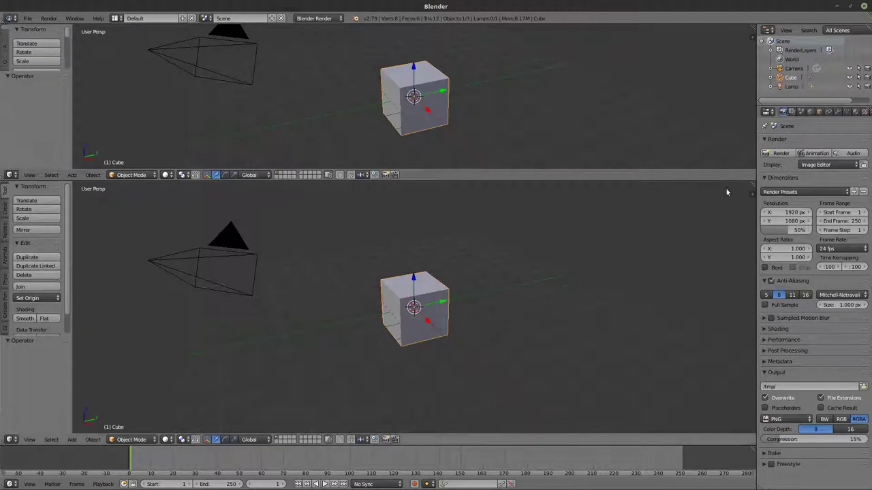
drag(753, 183, 340, 206)
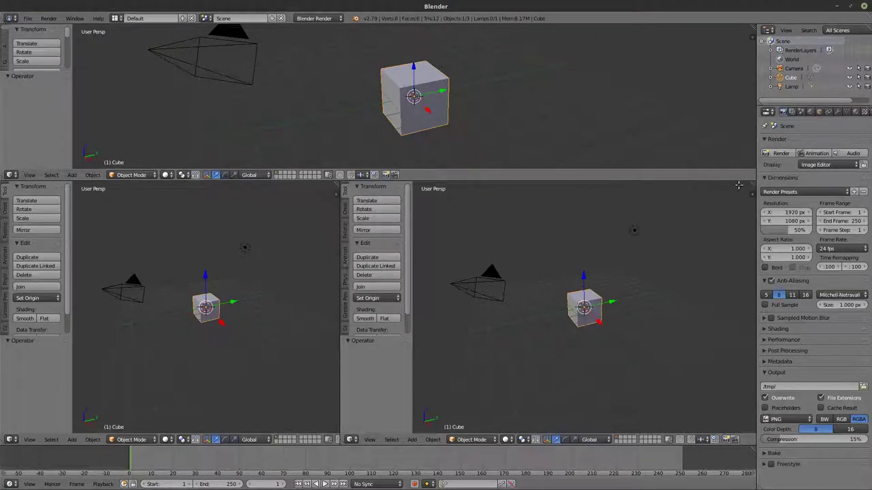
drag(739, 185, 534, 194)
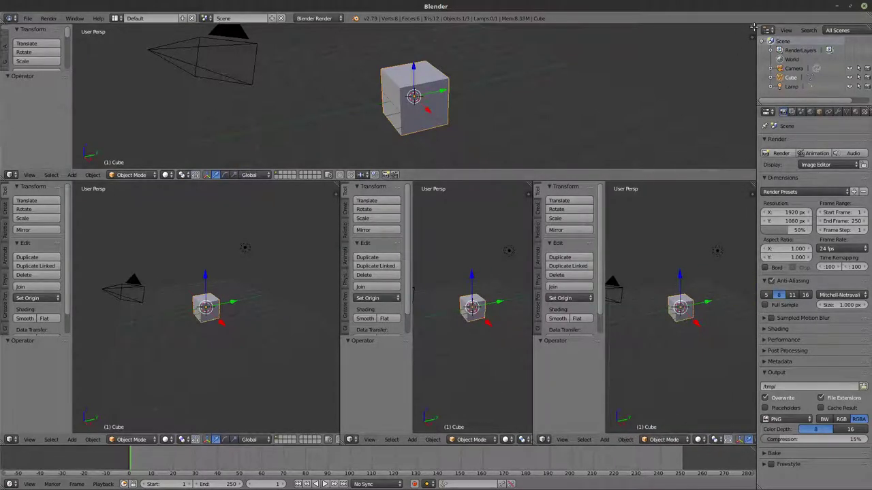
Split the upper 3D view into two strips, divide the lower strip side by side, and merge them back into one area
drag(753, 28, 712, 82)
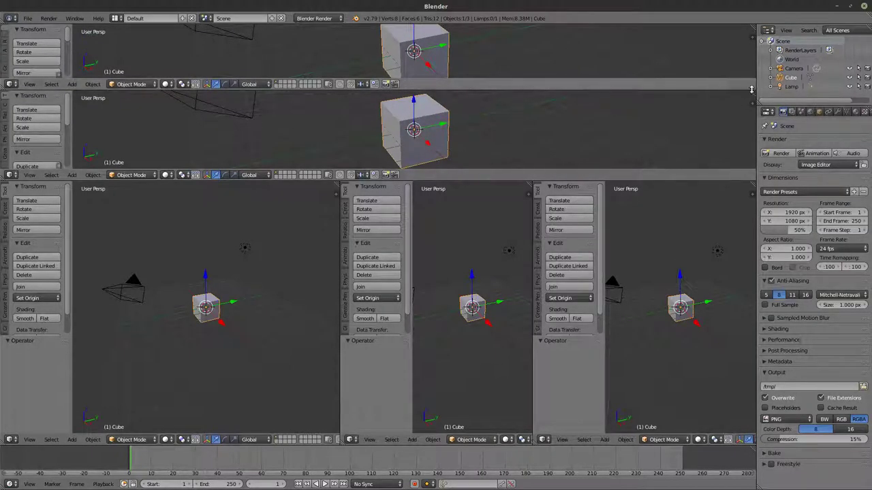
drag(752, 91, 587, 97)
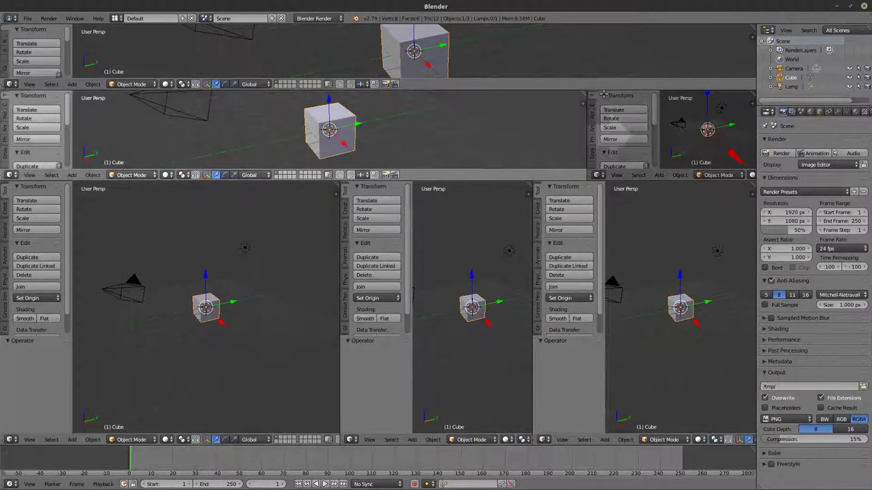
drag(609, 95, 531, 134)
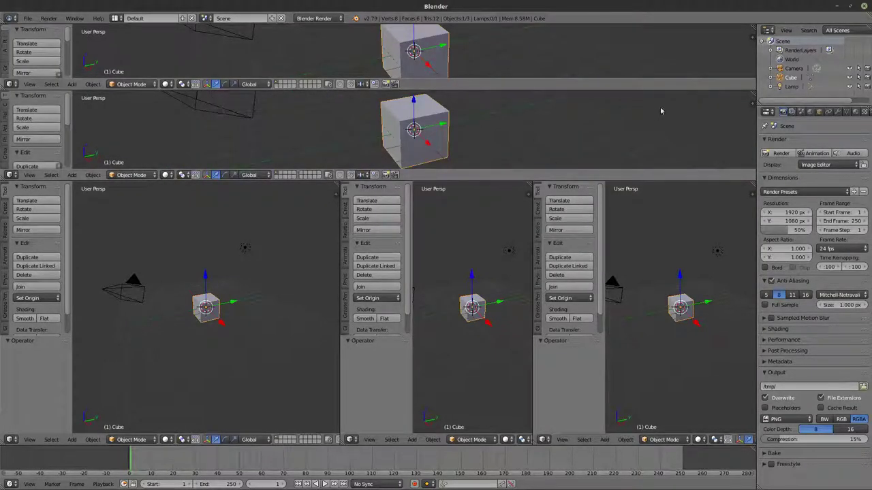
drag(753, 93, 735, 79)
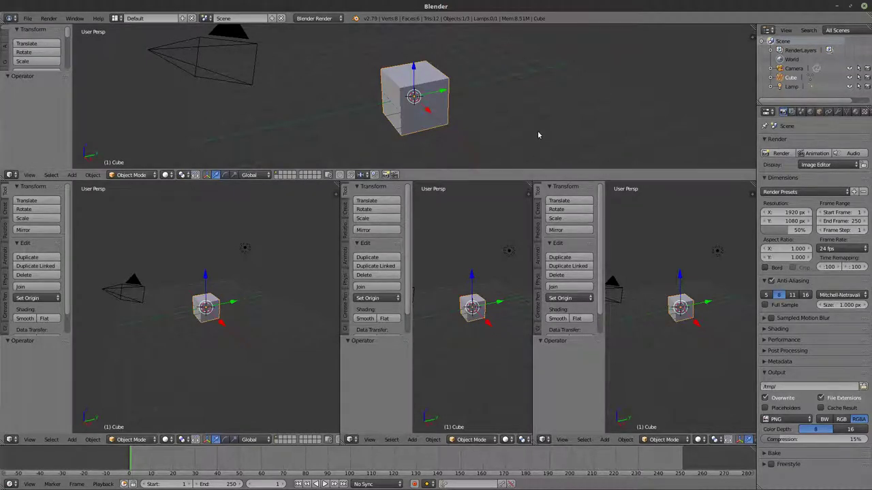
Merge the three lower 3D views together and join them with the upper area into a single 3D view
drag(531, 185, 599, 192)
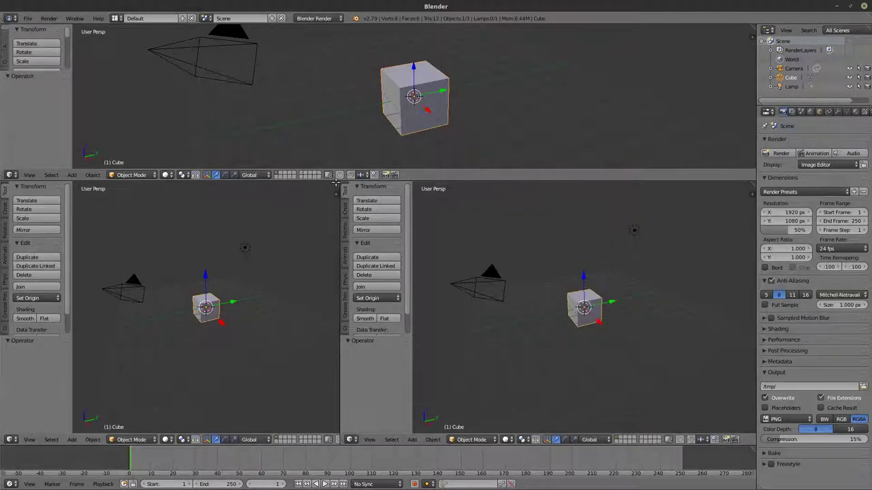
drag(336, 182, 681, 189)
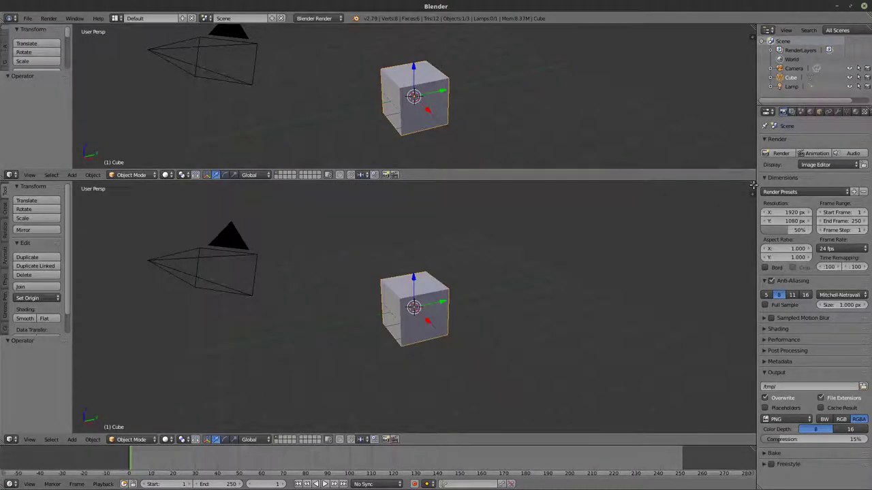
drag(753, 185, 747, 41)
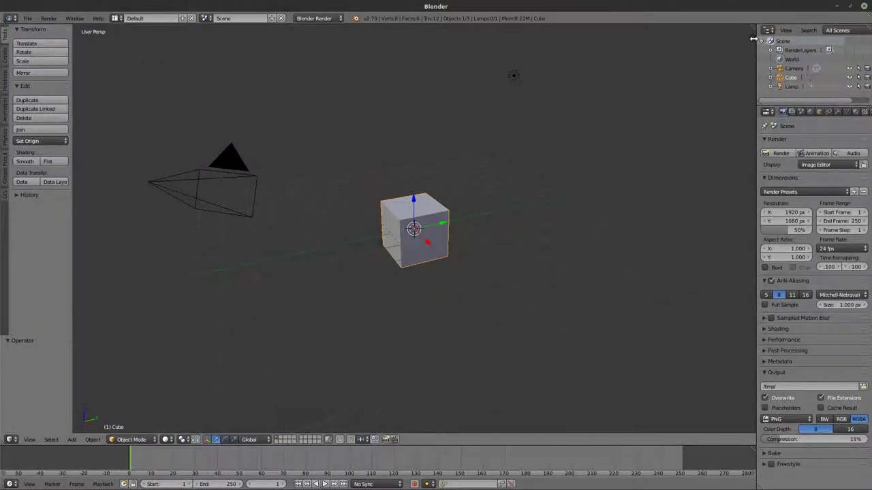
Show the 3D view's properties shelf, toggle it off and on, and hide it again
click(751, 38)
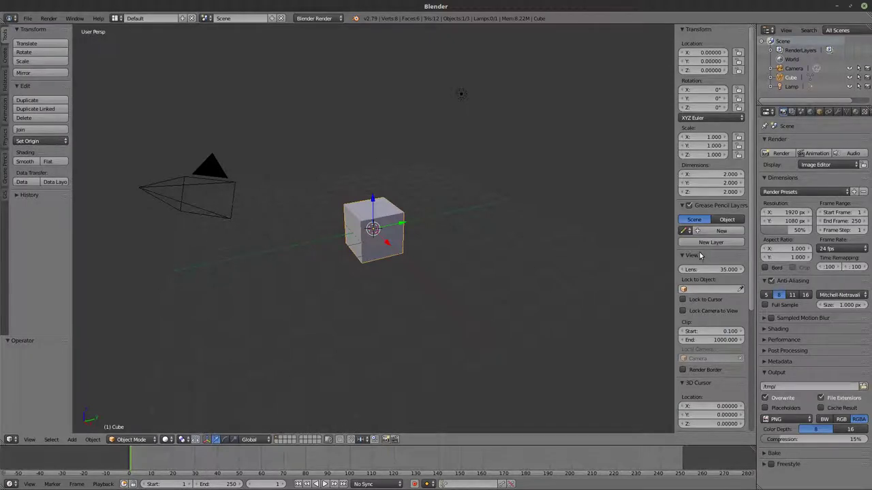
key(n)
key(n)
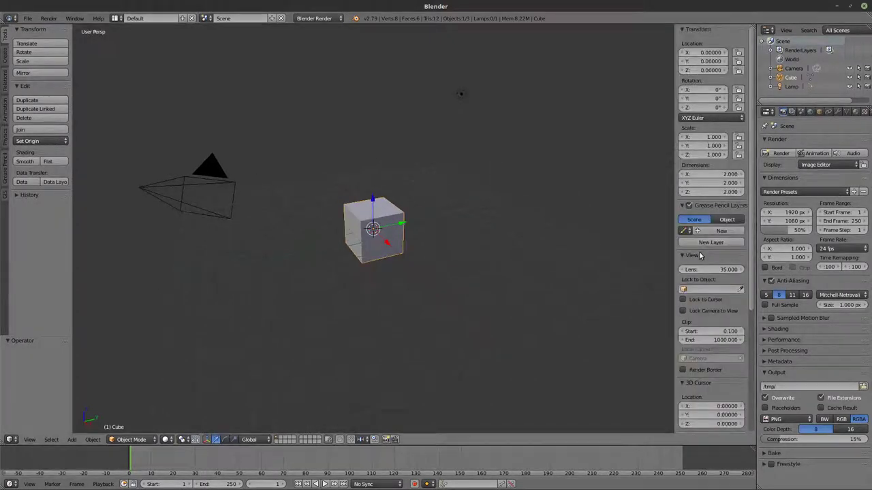
key(n)
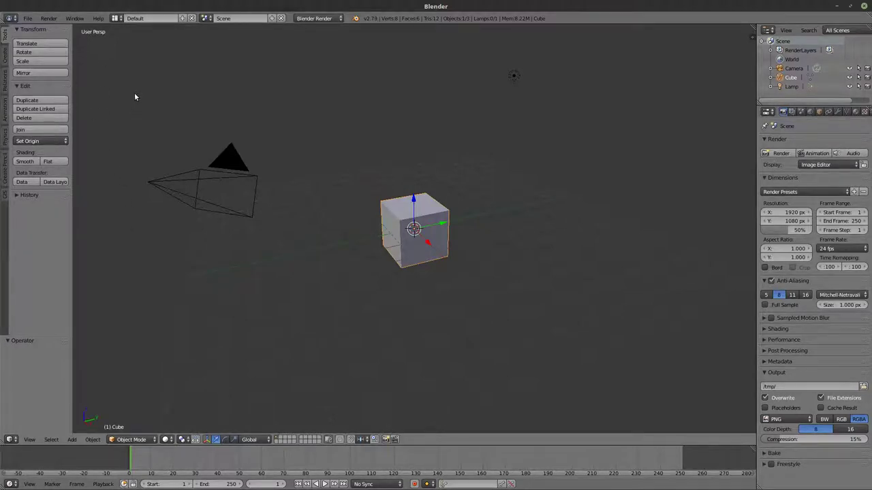
Toggle the tool shelf off and on, and collapse it completely by resizing it
key(t)
key(t)
key(t)
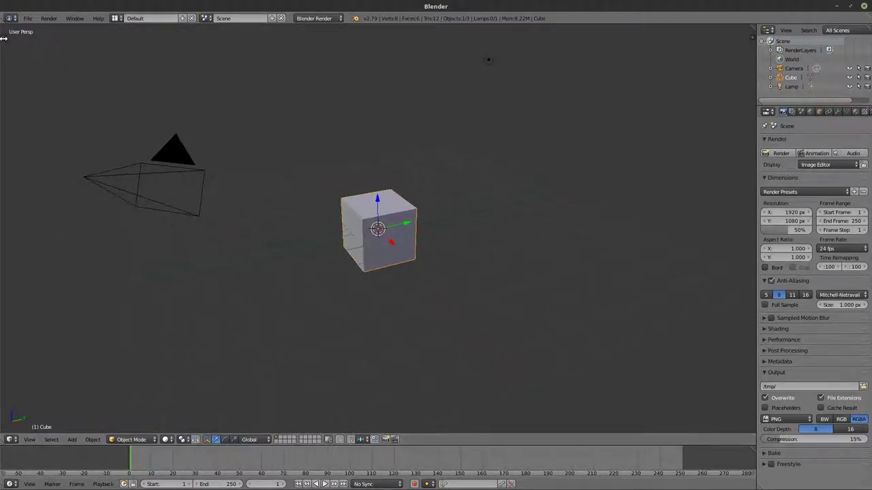
drag(3, 39, 63, 57)
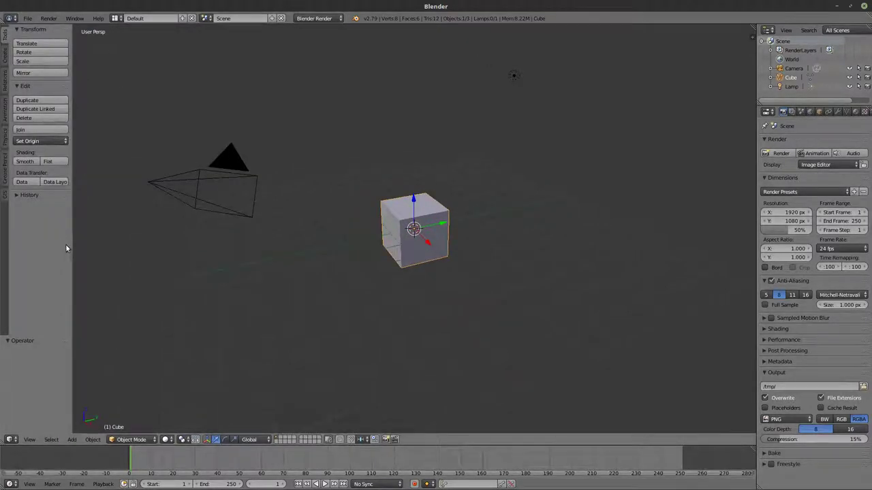
drag(72, 245, 2, 252)
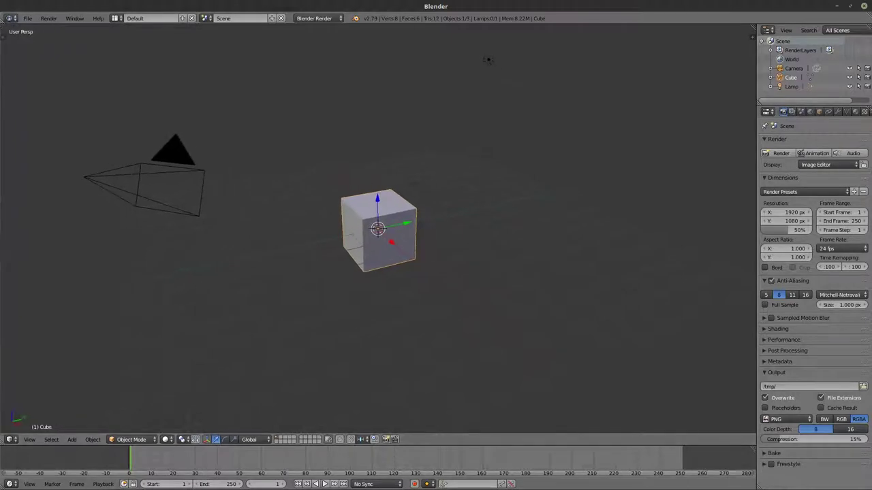
Bring back the tool shelf at a width just fitting its buttons, and show the properties shelf
drag(3, 39, 238, 109)
drag(235, 186, 20, 136)
click(4, 39)
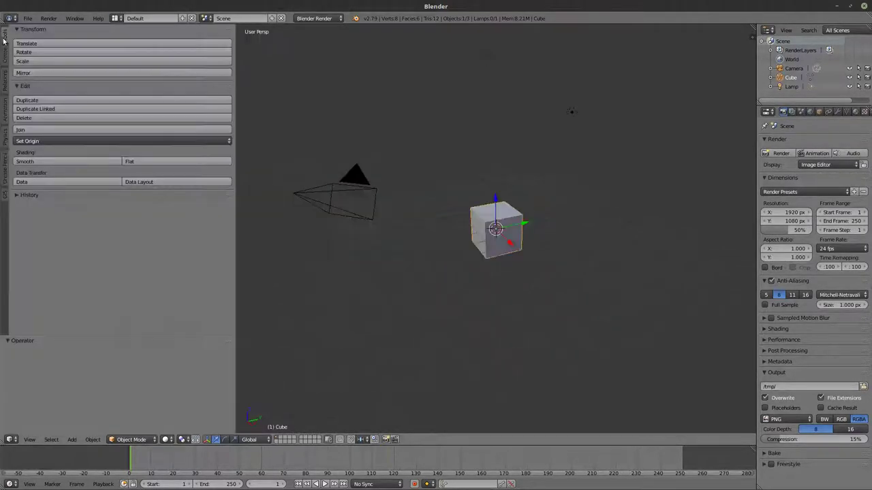
drag(236, 184, 81, 232)
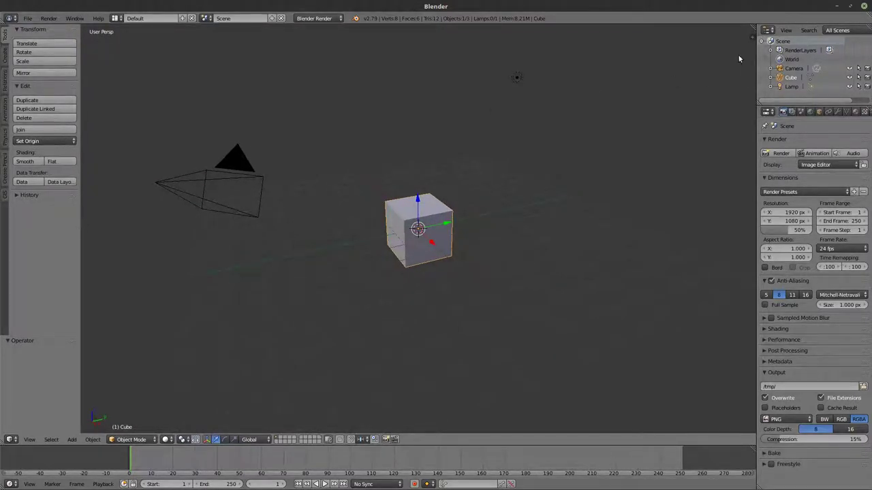
key(n)
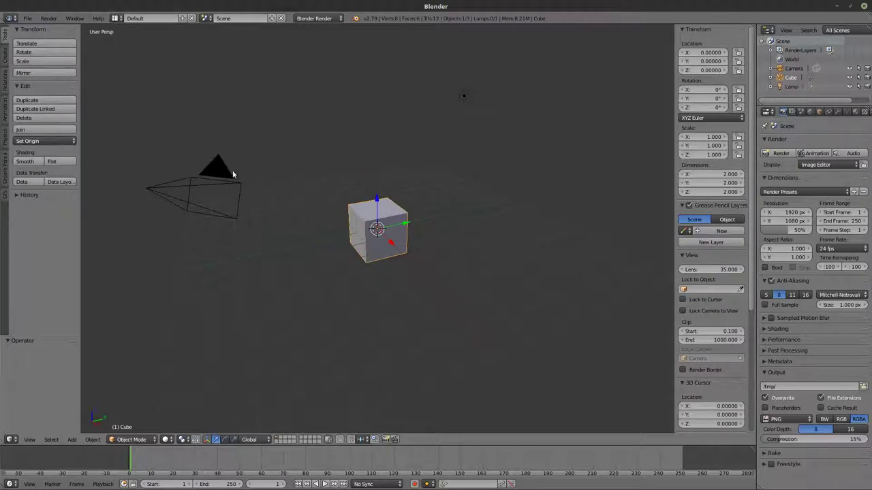
middle_drag(394, 188, 393, 199)
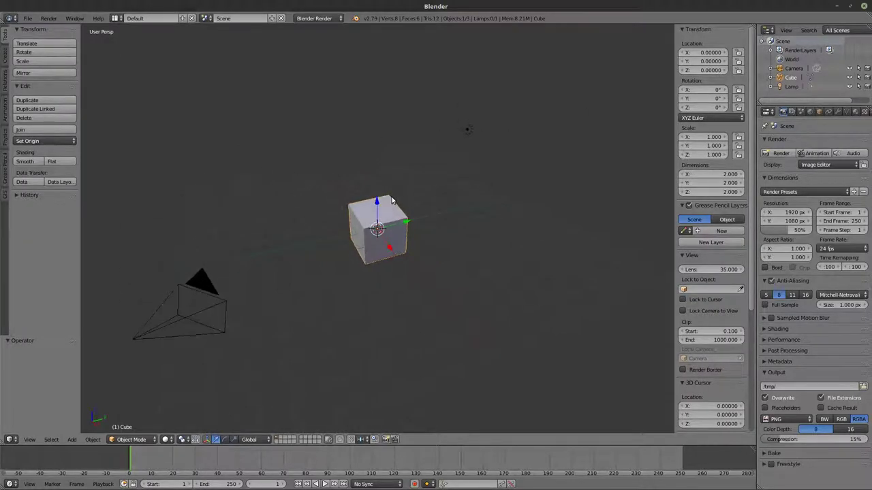
Look through the tool shelf's Create, Relations, Animation, Physics, Grease Pencil and GIS categories, and return to Tools
click(6, 57)
click(4, 87)
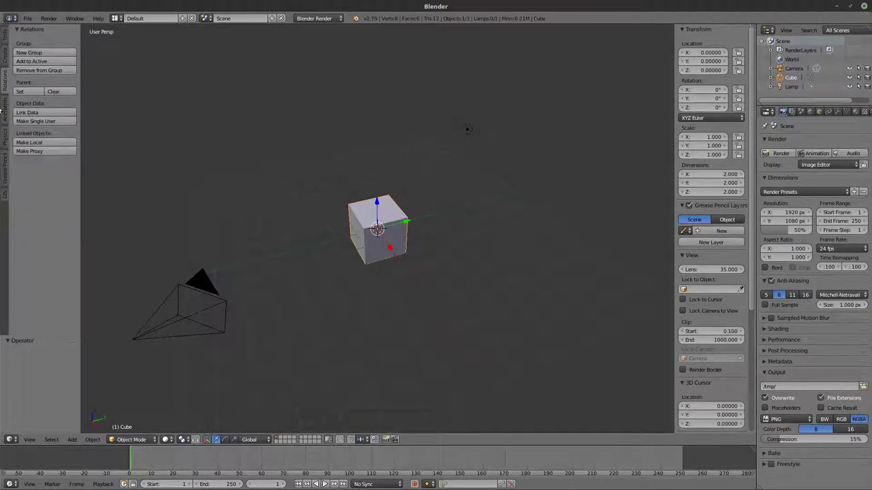
click(4, 109)
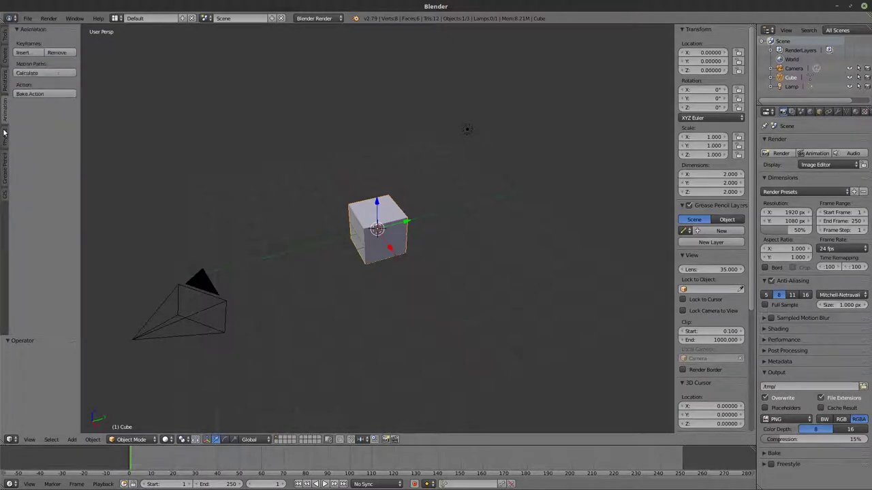
click(4, 145)
click(4, 177)
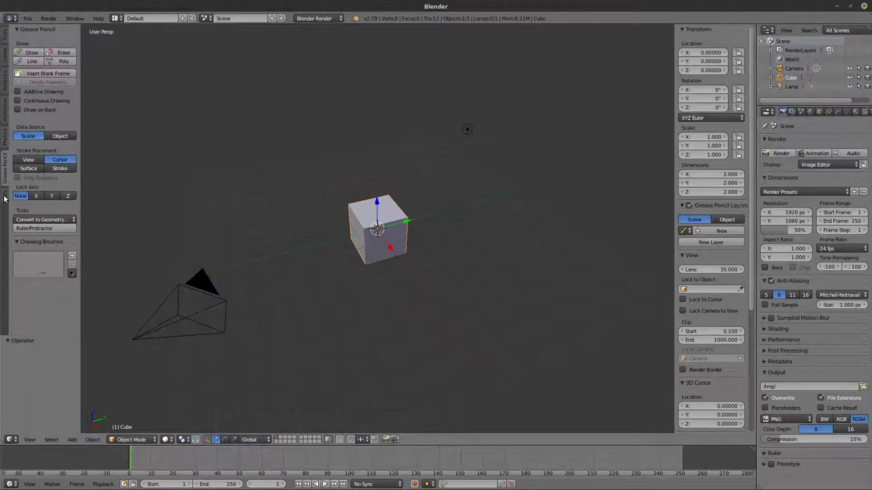
click(4, 195)
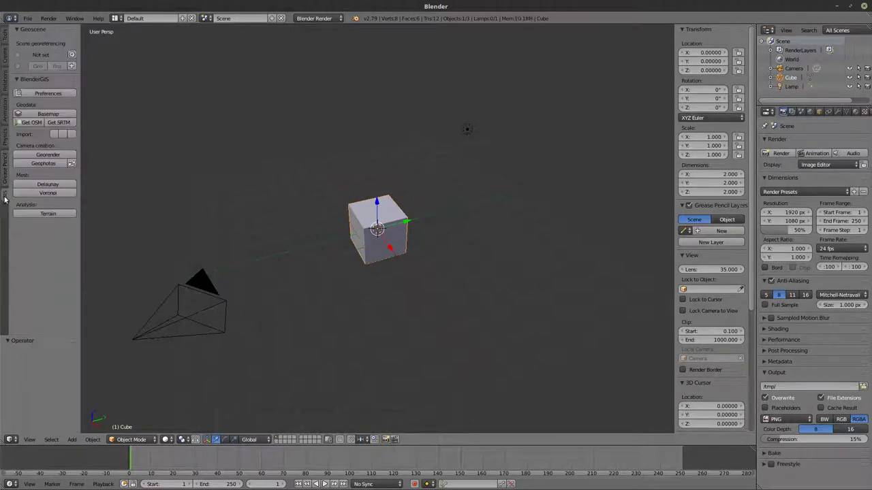
click(4, 34)
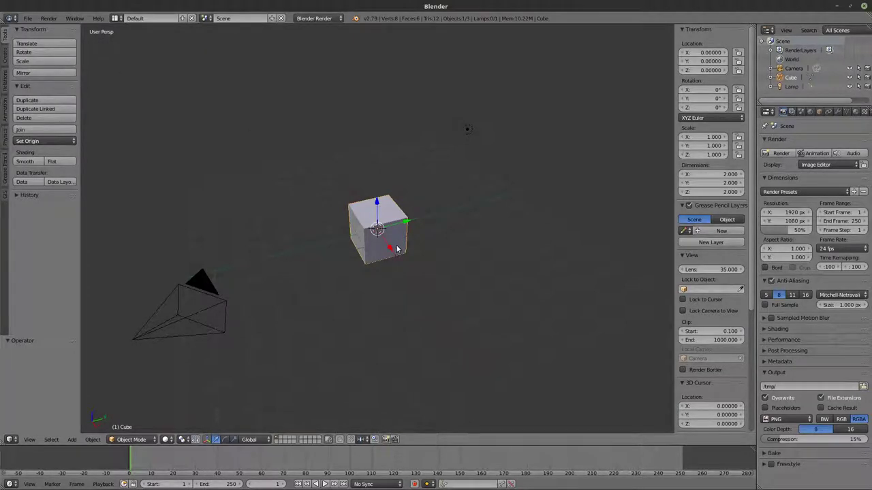
Try moving the cube away from the origin with Grab and with Translate, cancelling each move
key(g)
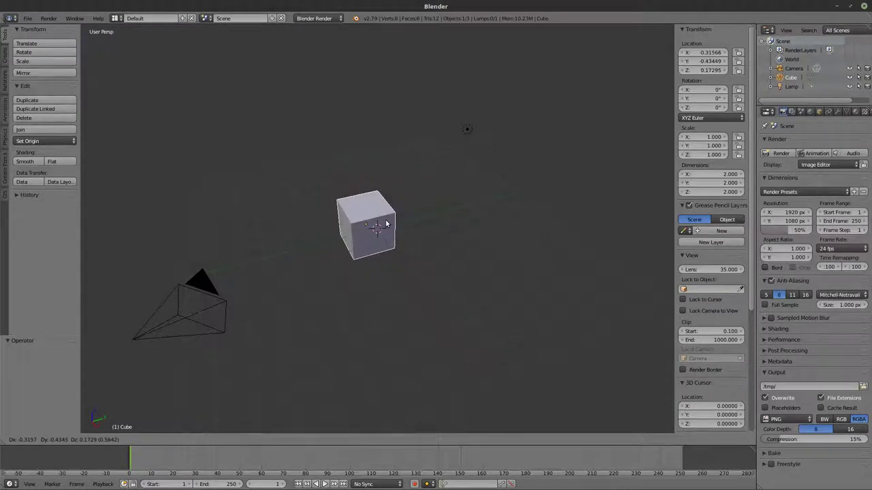
key(Escape)
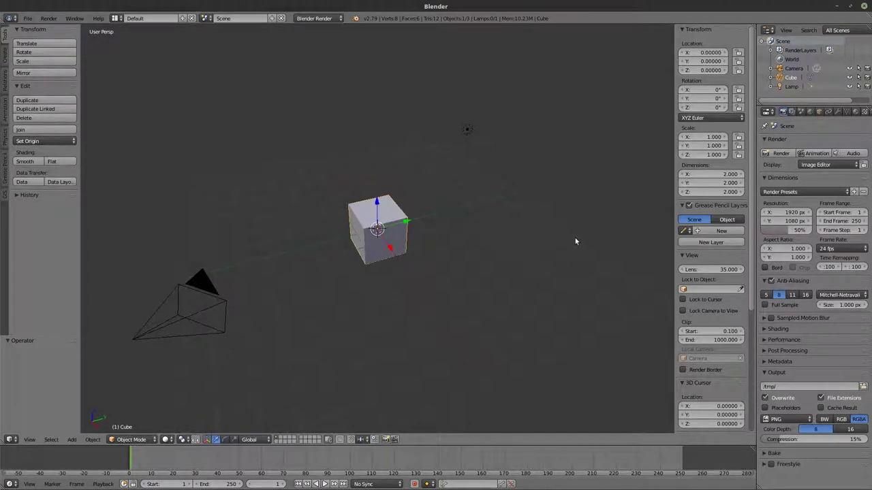
key(g)
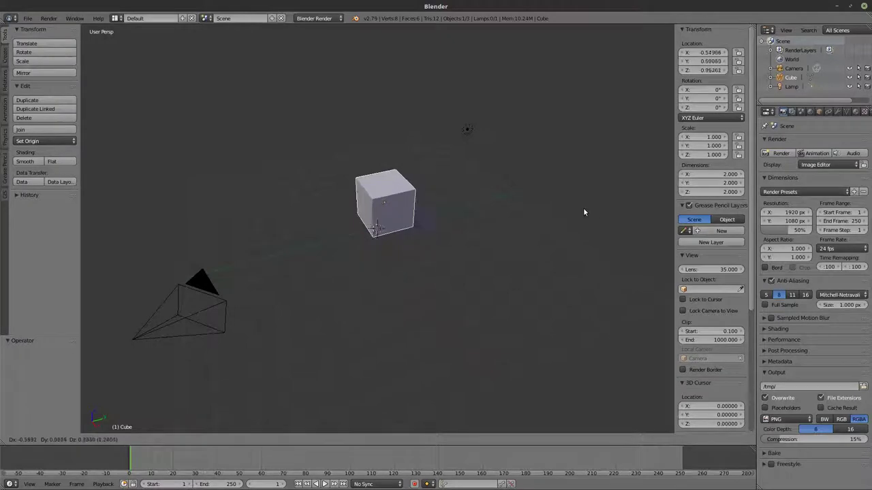
key(Escape)
click(27, 43)
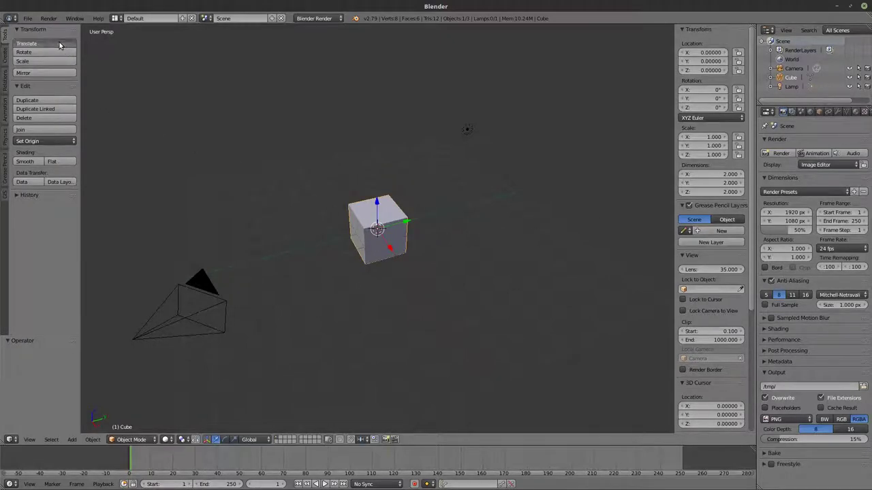
right_click(164, 89)
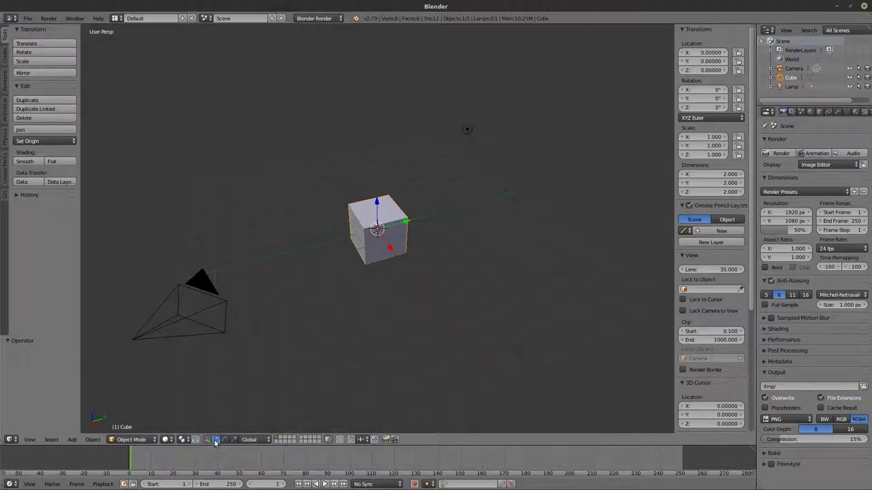
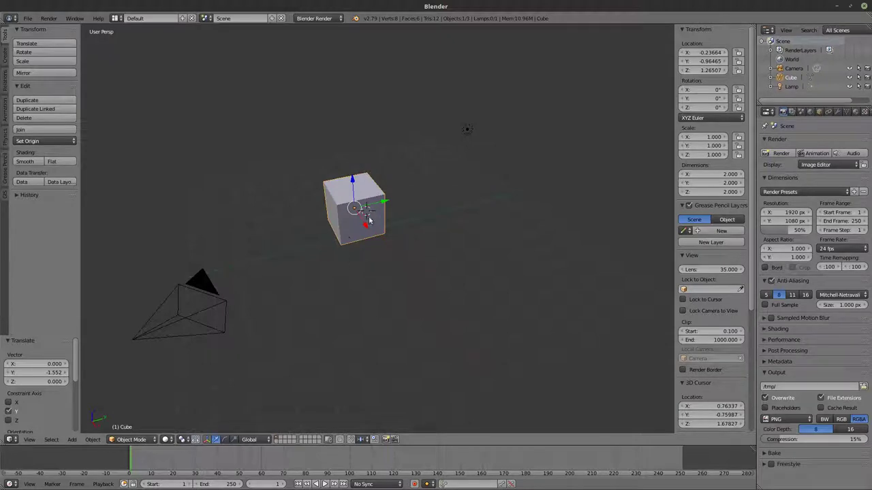
Try repositioning the cube freely with Grab three times, cancelling each attempt
key(g)
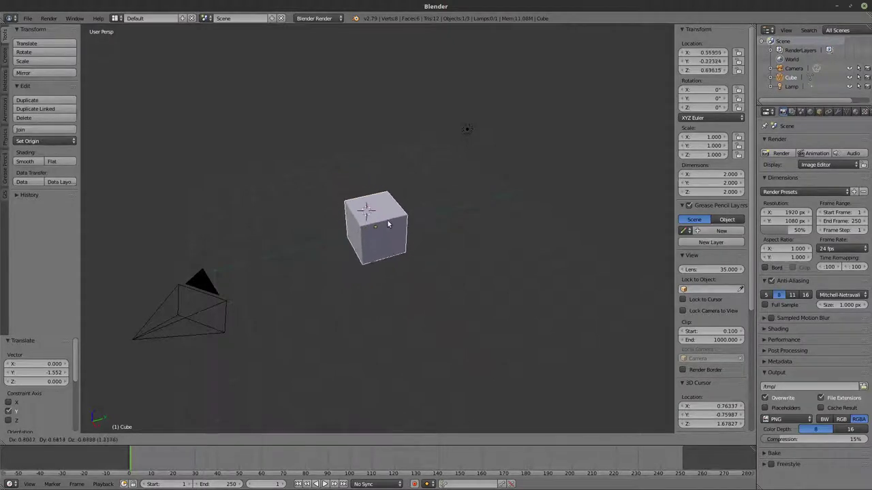
click(389, 214)
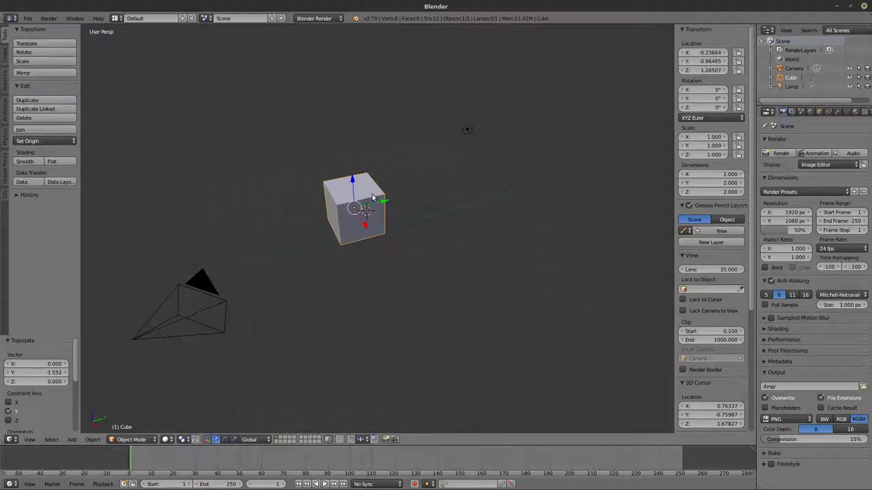
key(g)
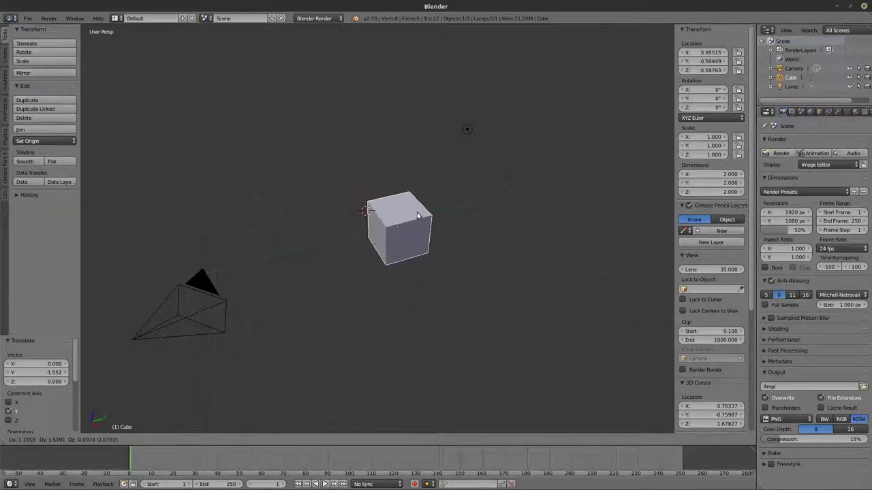
right_click(413, 211)
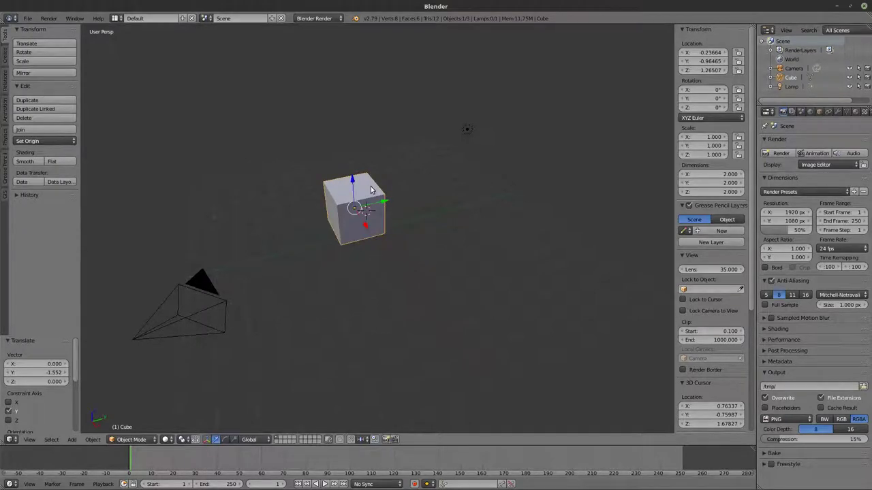
key(g)
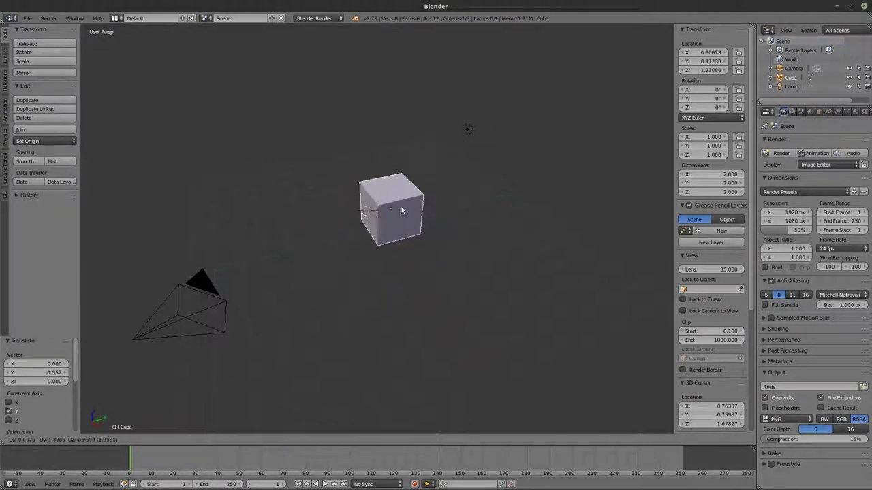
right_click(378, 212)
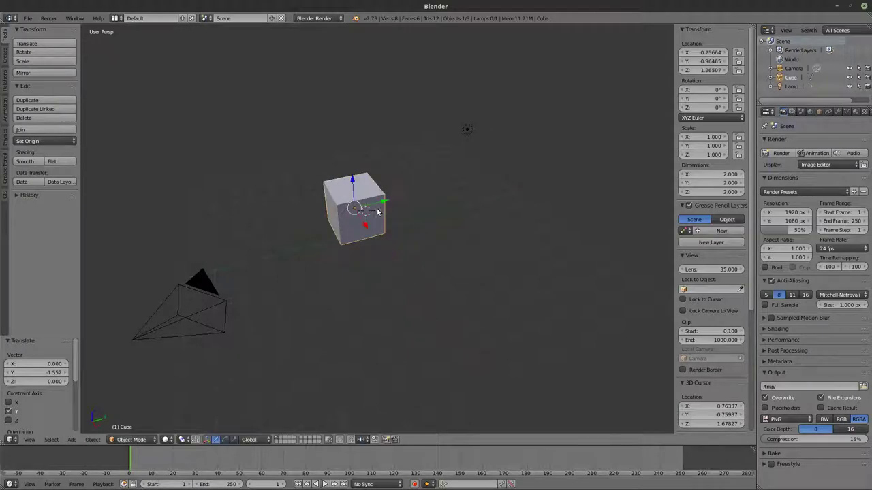
Move the cube freely with Grab by about 1.48 in X, 2.26 in Y and -0.71 in Z
key(g)
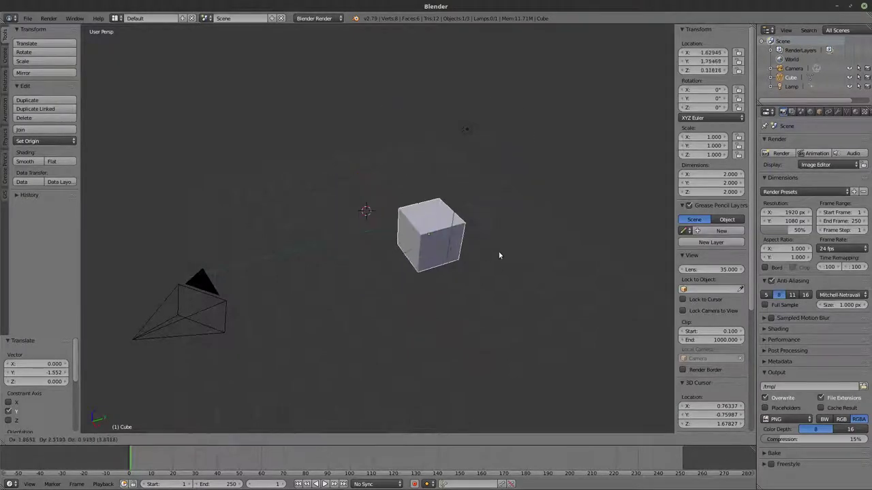
click(453, 266)
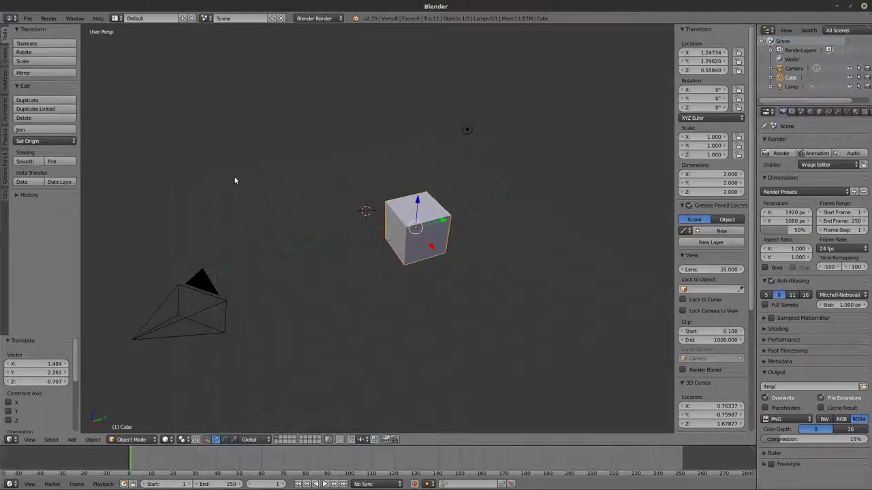
Try the Rotate command on the cube and cancel it, and rotate the cube about -10.2° around Y with the rotation manipulator
click(33, 52)
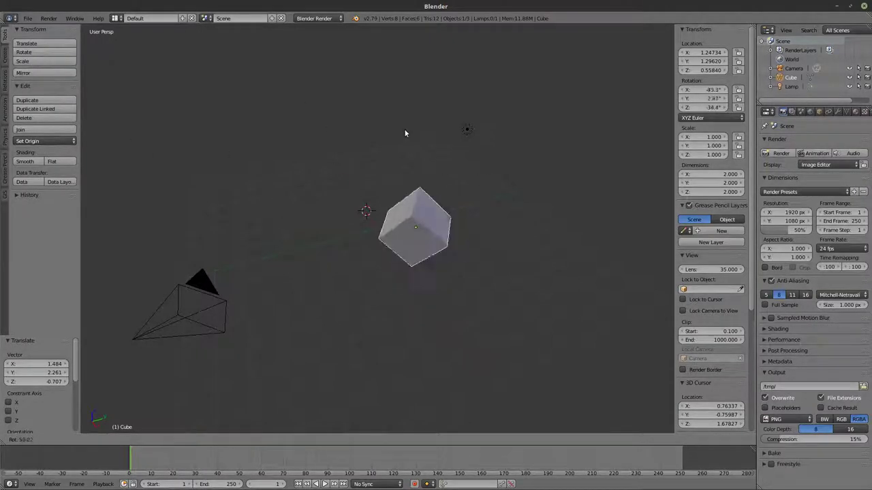
key(Escape)
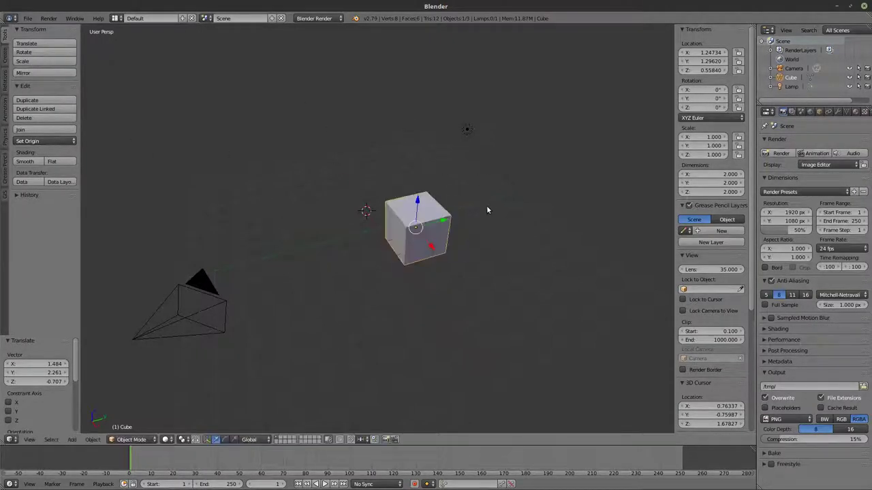
click(224, 440)
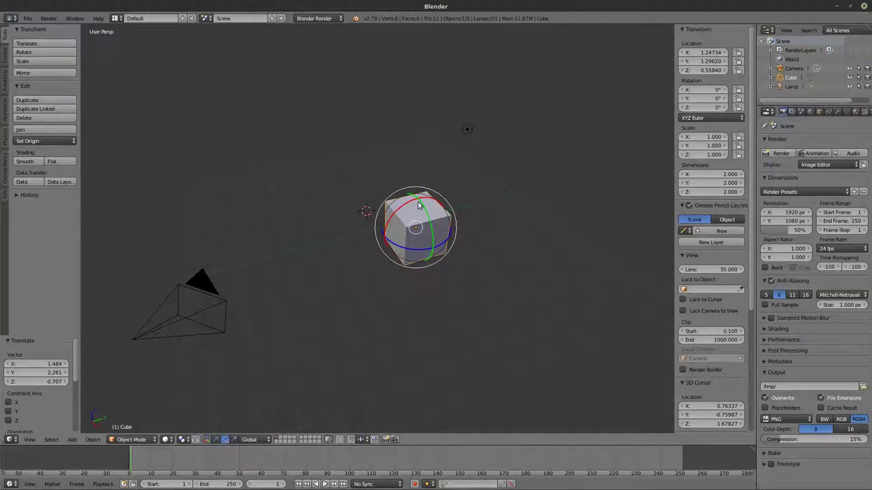
drag(419, 206, 630, 132)
right_click(629, 131)
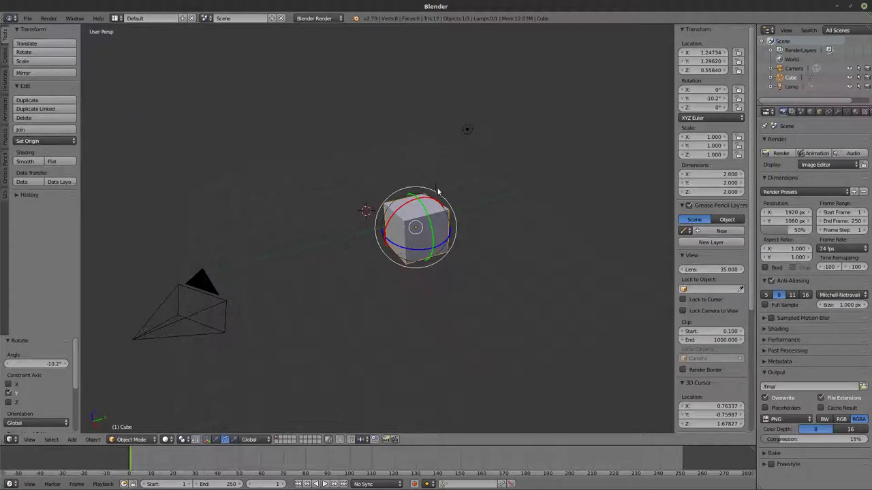
Try rotating the cube with the Rotate command and with a ring of the rotation manipulator, cancelling both
key(r)
key(Escape)
middle_drag(444, 224, 395, 284)
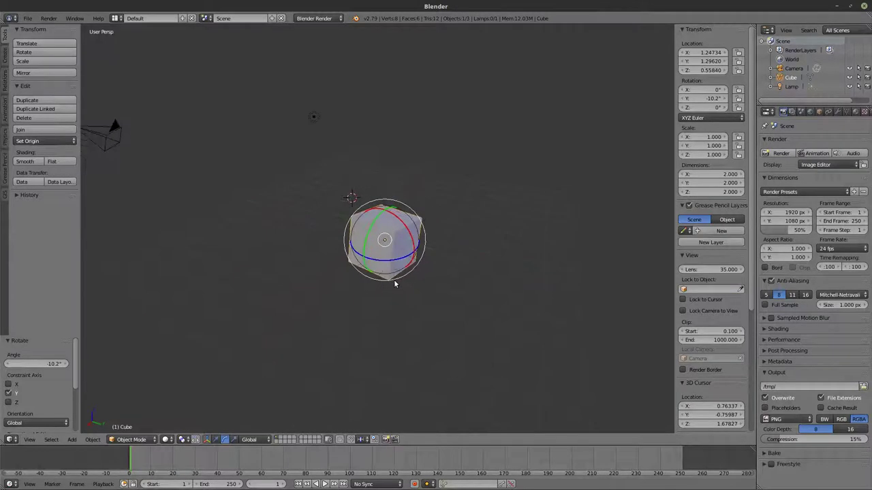
drag(392, 215, 395, 251)
key(Escape)
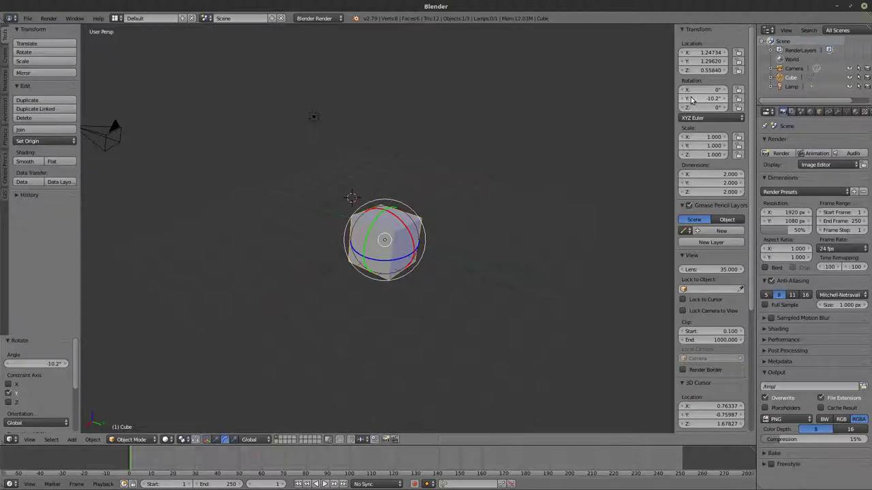
Adjust the cube's Y rotation value in its transform properties, and set it to exactly 180°
drag(691, 100, 760, 100)
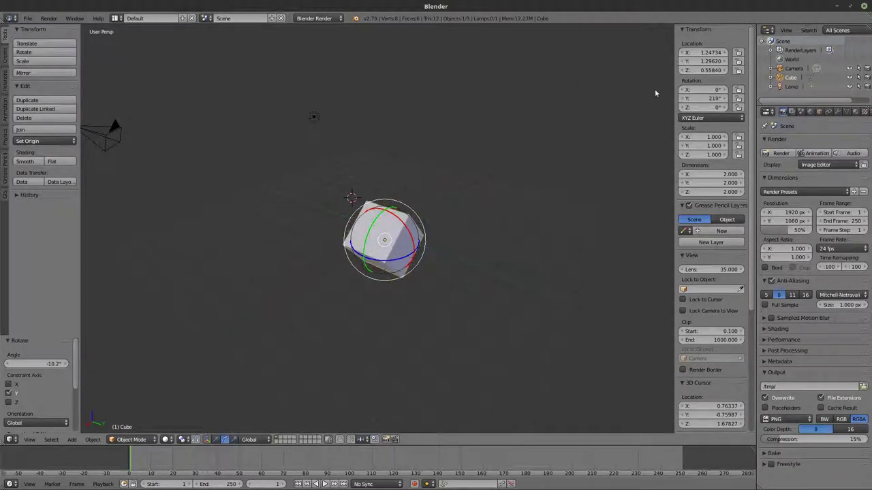
click(712, 99)
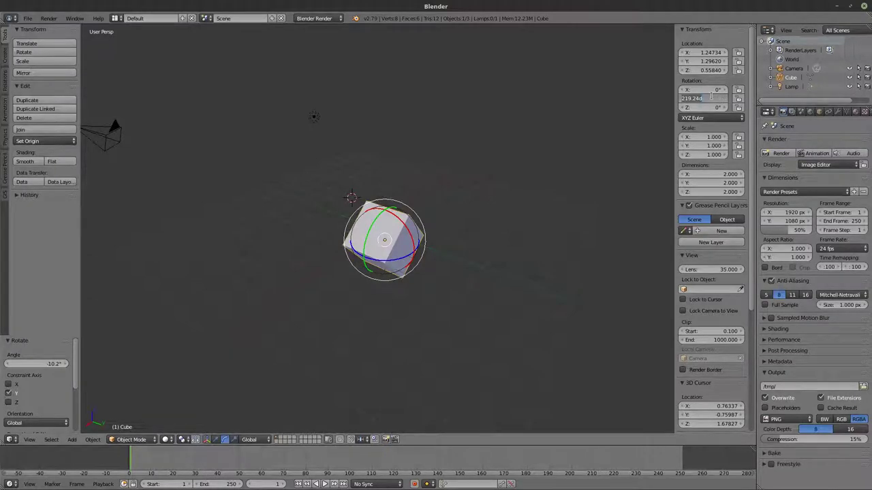
text(0)
key(Return)
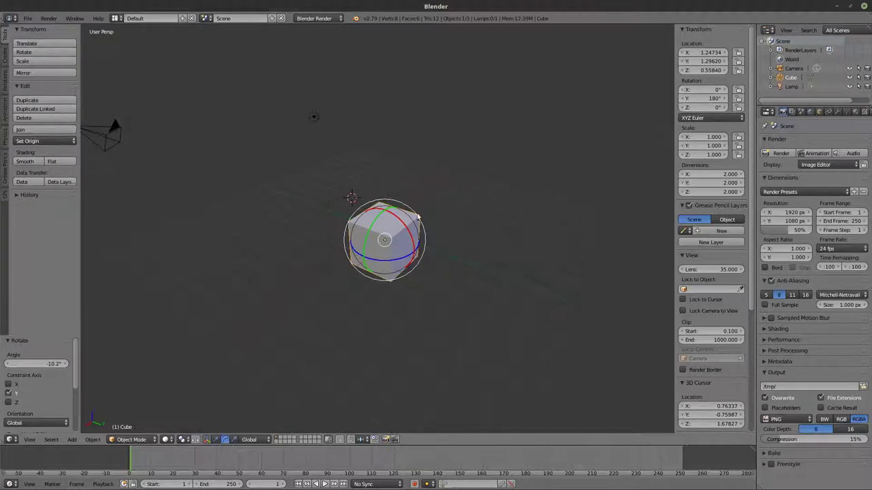
Flatten the cube into a slab with the scale manipulator, scaling it to about 2.5 in X, 2.8 in Y and 0.2 in Z
click(233, 440)
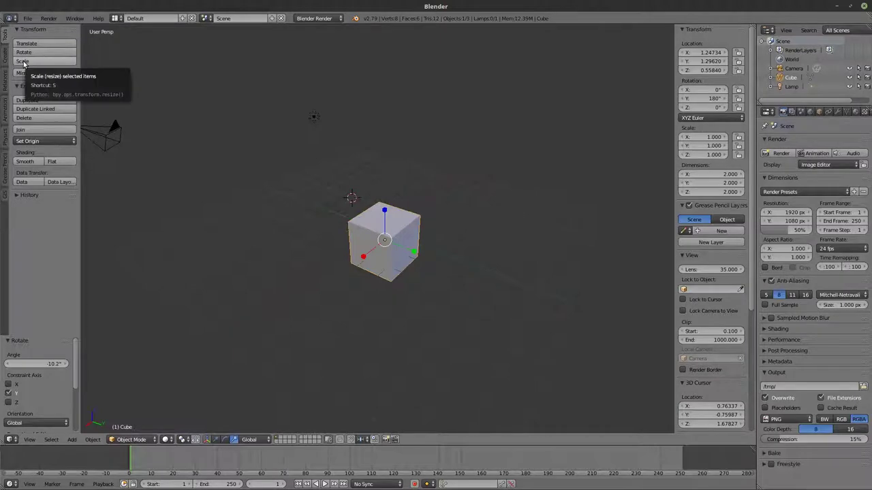
drag(412, 257, 467, 275)
drag(362, 252, 334, 286)
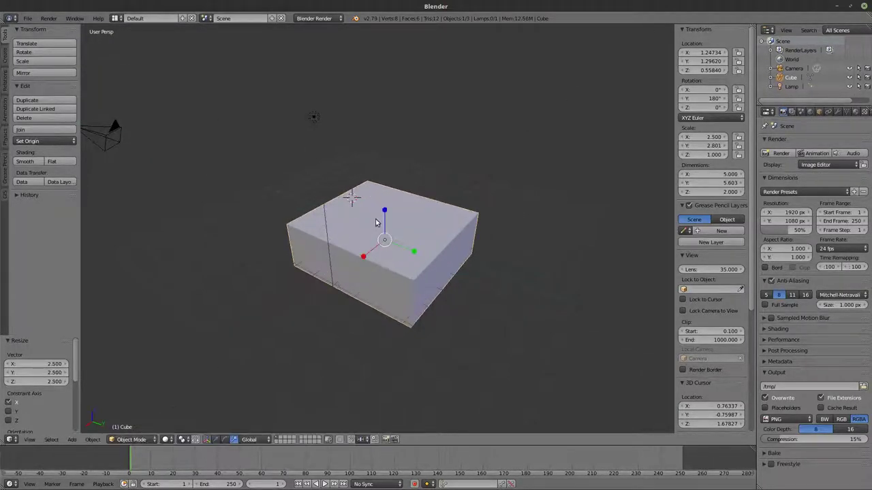
drag(384, 215, 384, 239)
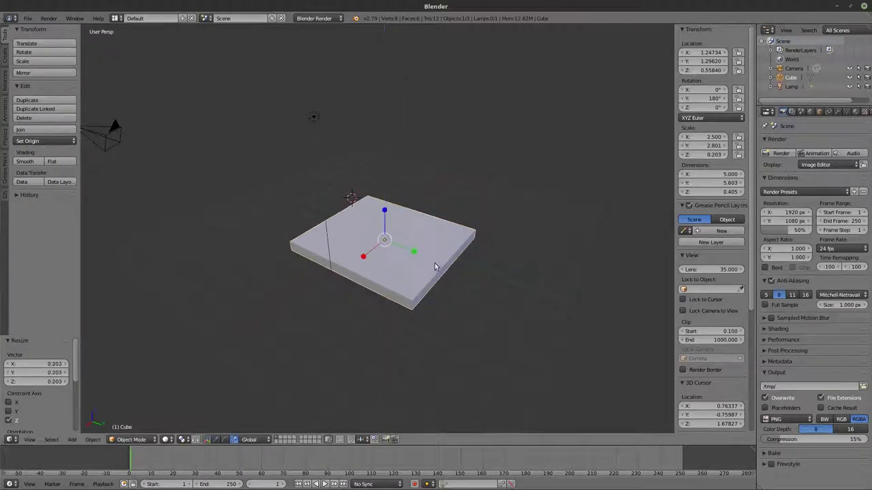
Move the slab with the translate manipulator by about -0.37 along Z, -4.87 along X and -3.72 along Y
middle_drag(408, 235, 409, 262)
scroll(302, 258, up, 4)
middle_drag(301, 258, 343, 234)
scroll(322, 211, down, 3)
scroll(322, 211, up, 2)
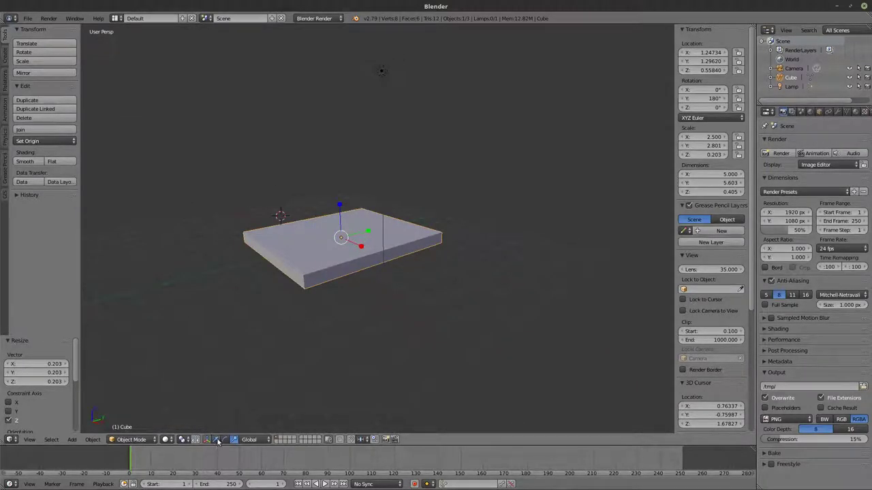
drag(340, 208, 341, 220)
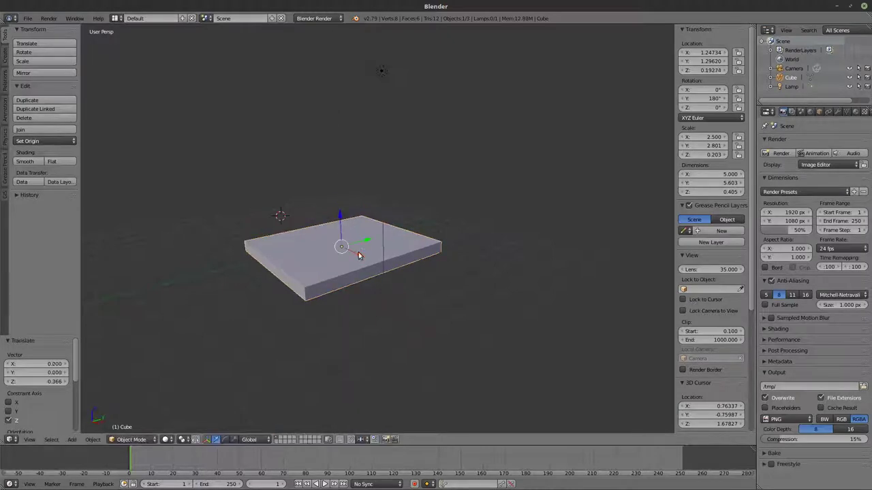
drag(359, 253, 298, 226)
middle_drag(298, 227, 307, 250)
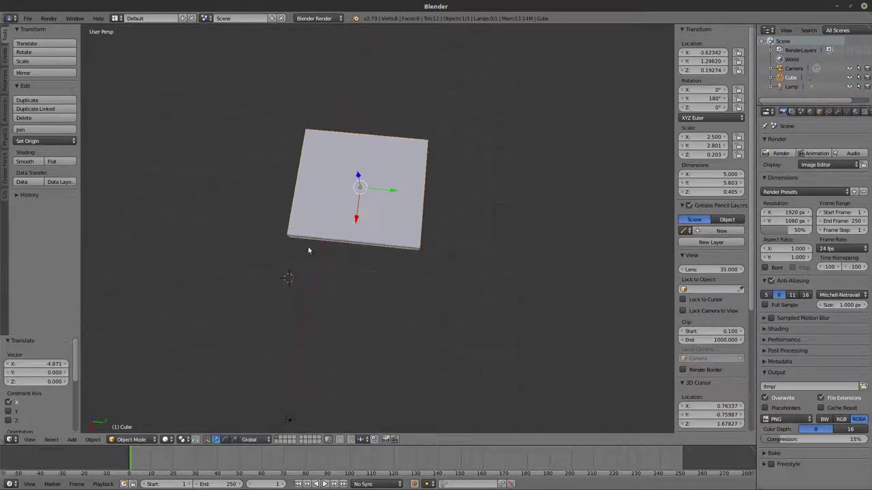
drag(378, 197, 323, 191)
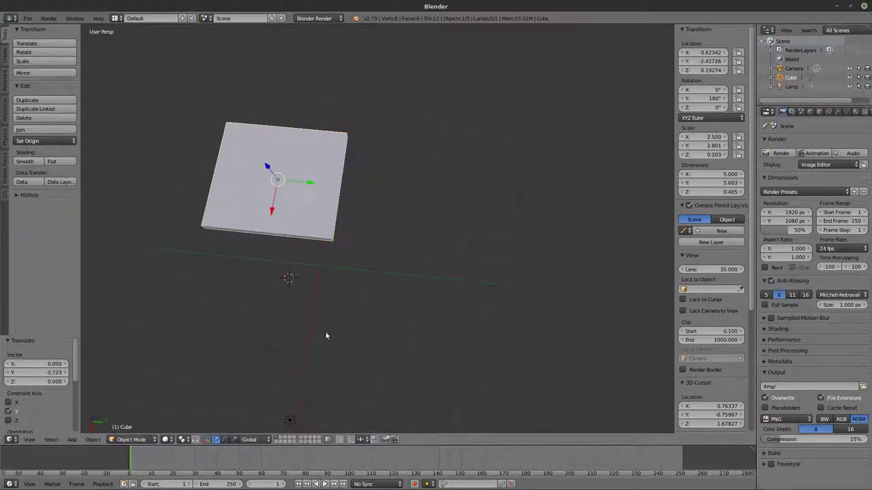
Duplicate the slab and place the copy about 6.64 units away along the global X axis
middle_drag(327, 334, 293, 261)
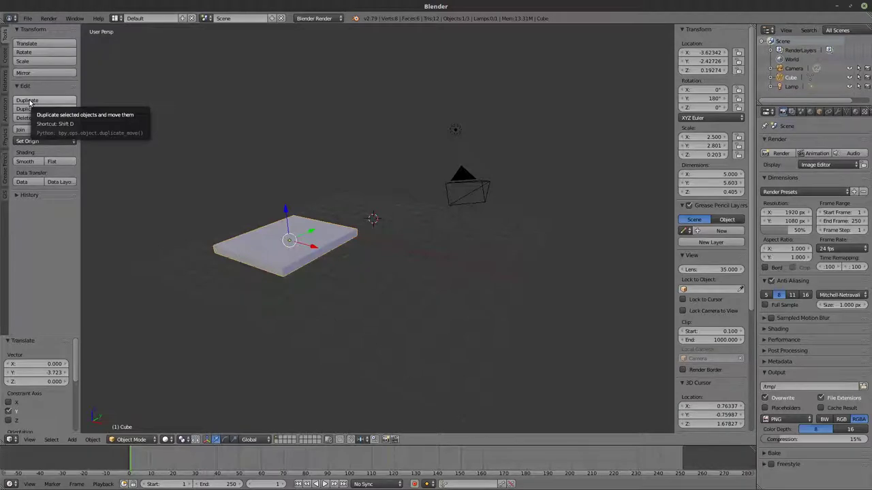
middle_drag(395, 247, 361, 216)
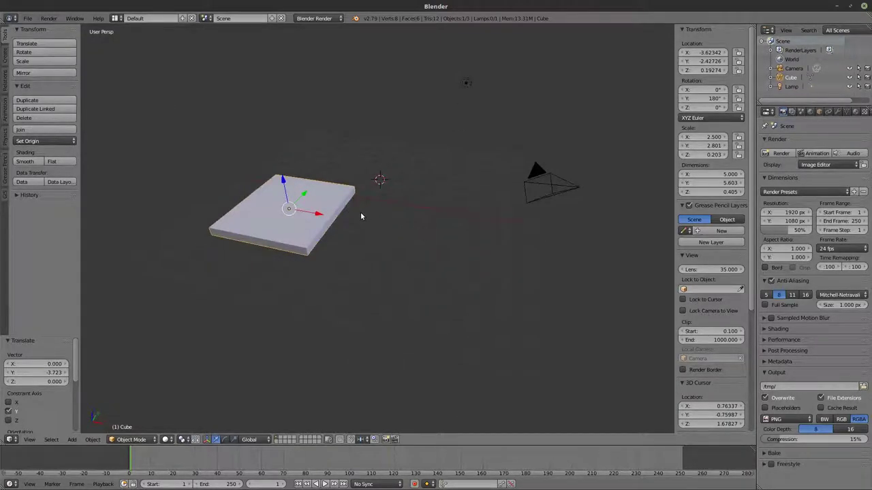
key(shift+d)
key(x)
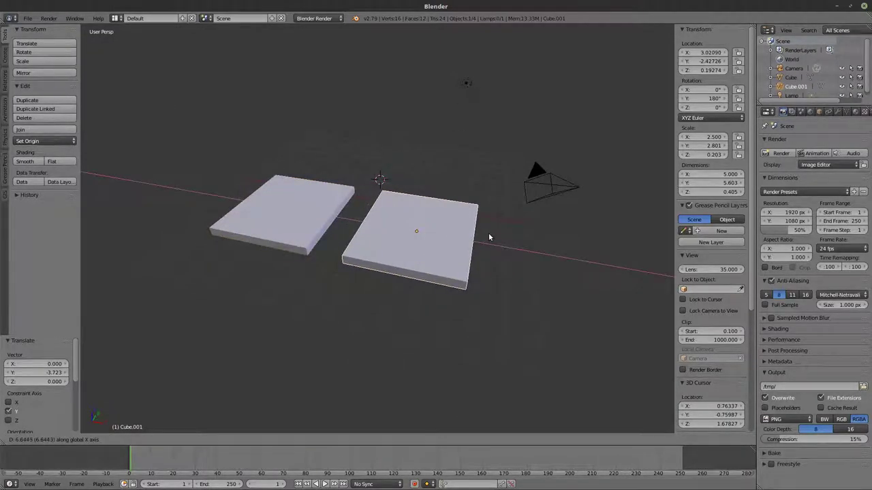
click(488, 237)
Duplicate the nearer slab and try moving the copy freely and along the global Y axis
middle_drag(503, 253, 377, 243)
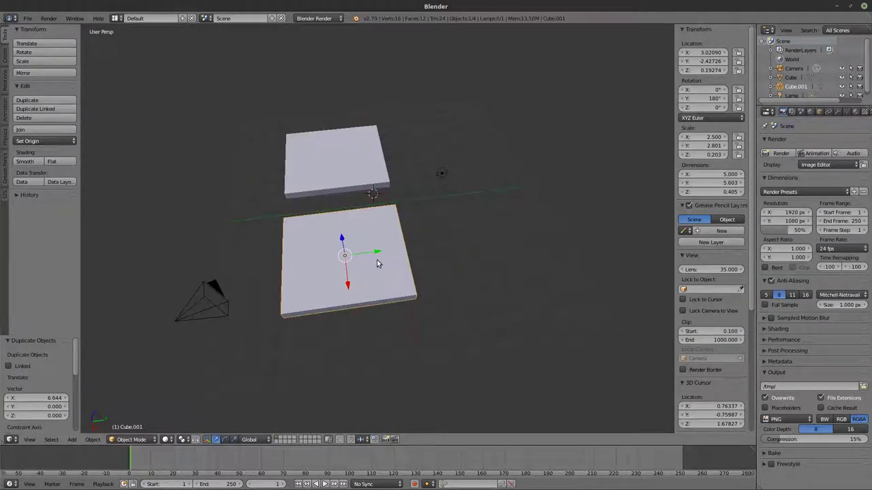
key(shift+d)
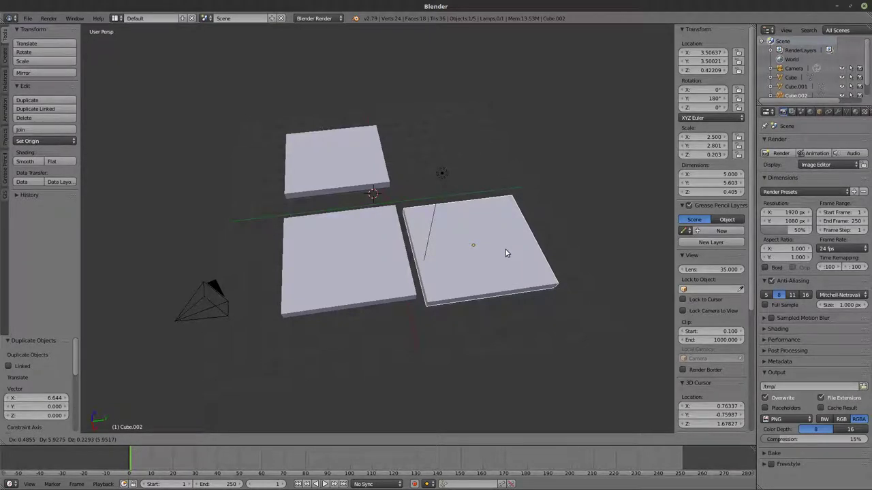
key(y)
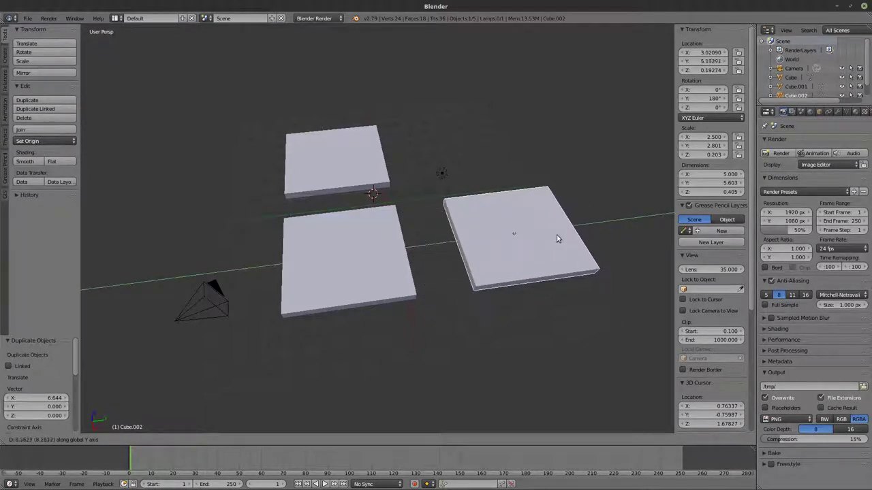
key(y)
key(y)
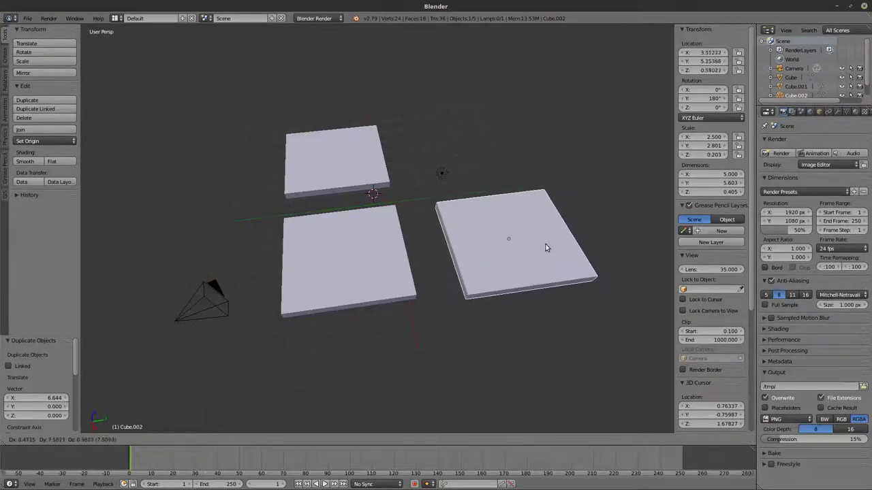
key(y)
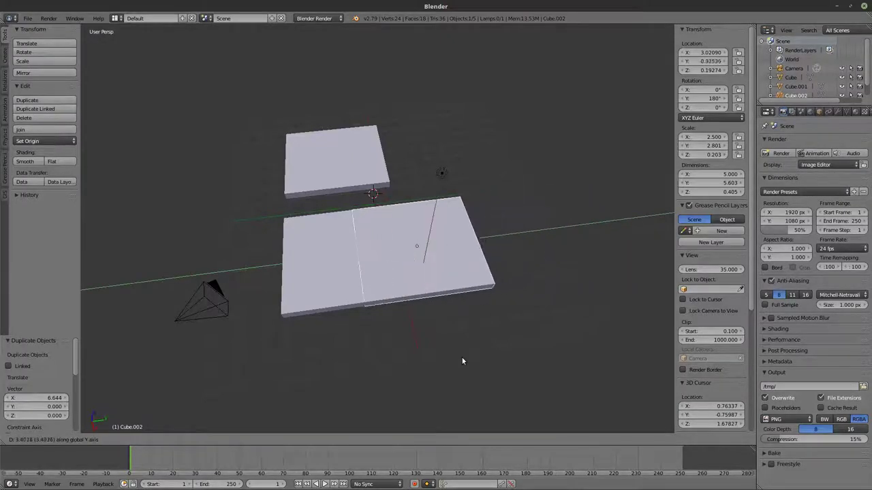
Try constraining the copy's move to the Z, Y and X axes, and cancel the move so the copy stays over its original
key(z)
key(y)
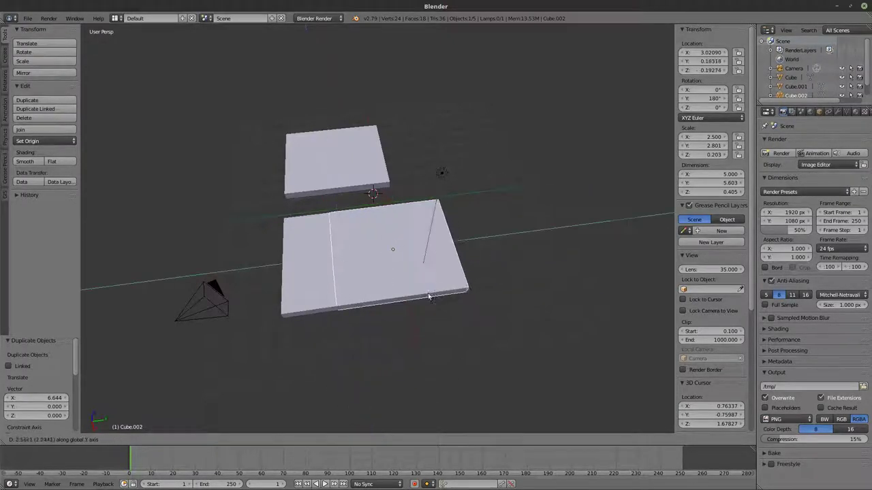
key(z)
key(y)
key(z)
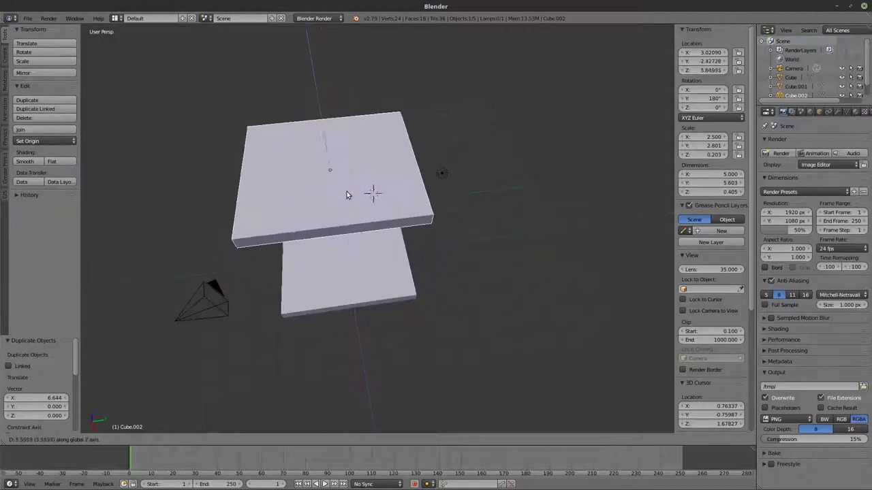
key(x)
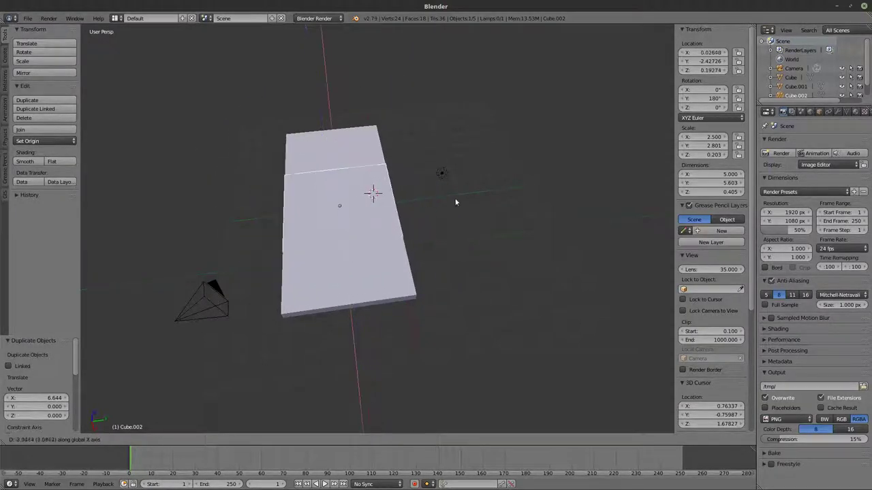
key(x)
key(x)
key(x)
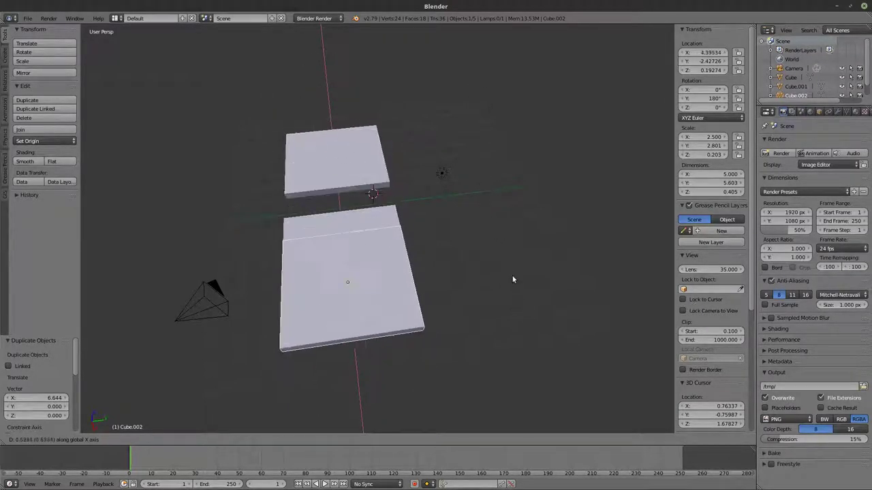
right_click(501, 214)
Move the duplicated slab about 7.64 units along the global Y axis, beside its original
middle_drag(486, 247, 450, 218)
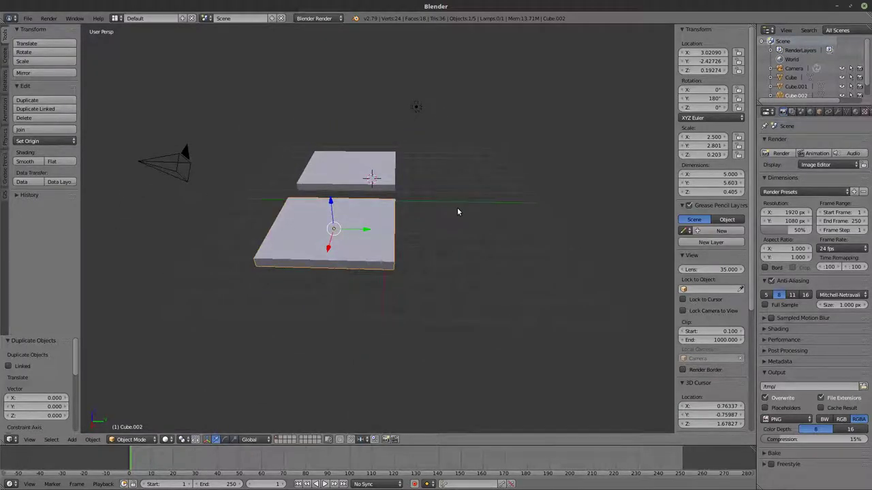
key(g)
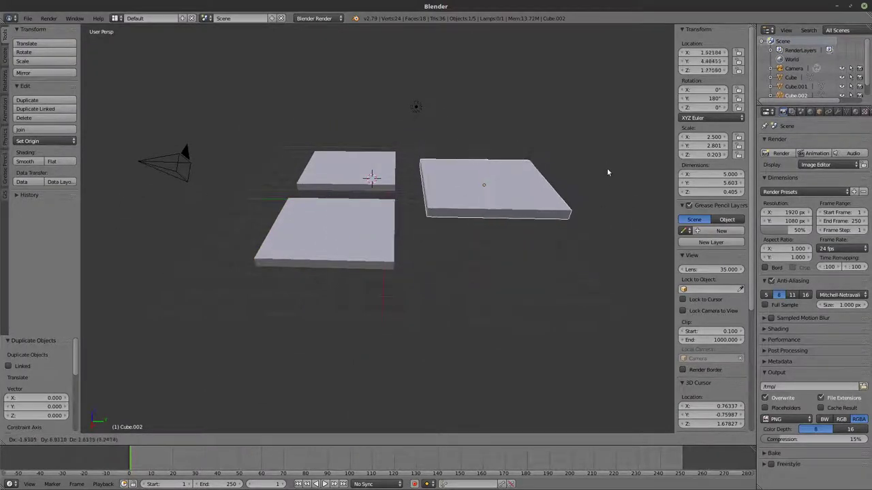
key(y)
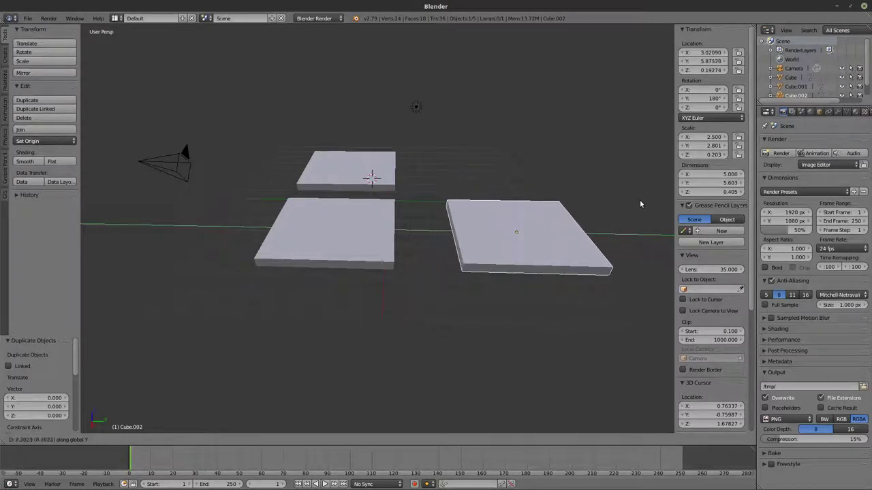
click(624, 257)
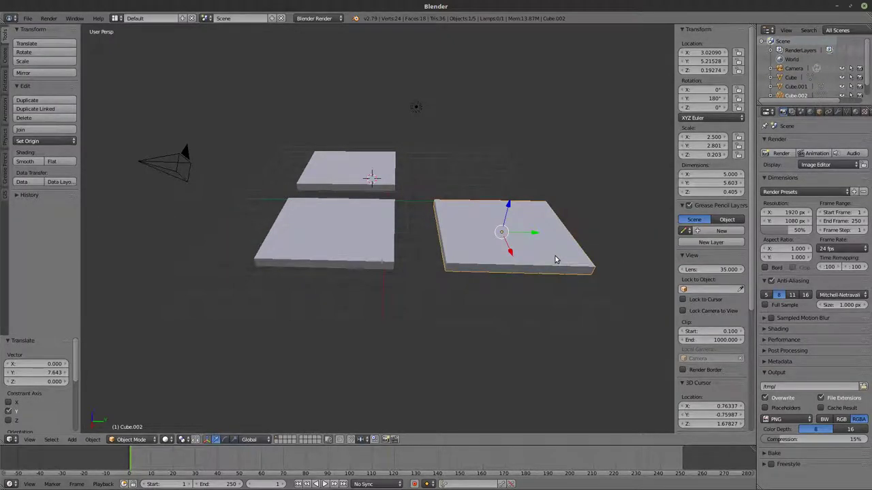
Try rotating the third slab freely and about the global Y, X and Z axes, and cancel the rotation
key(r)
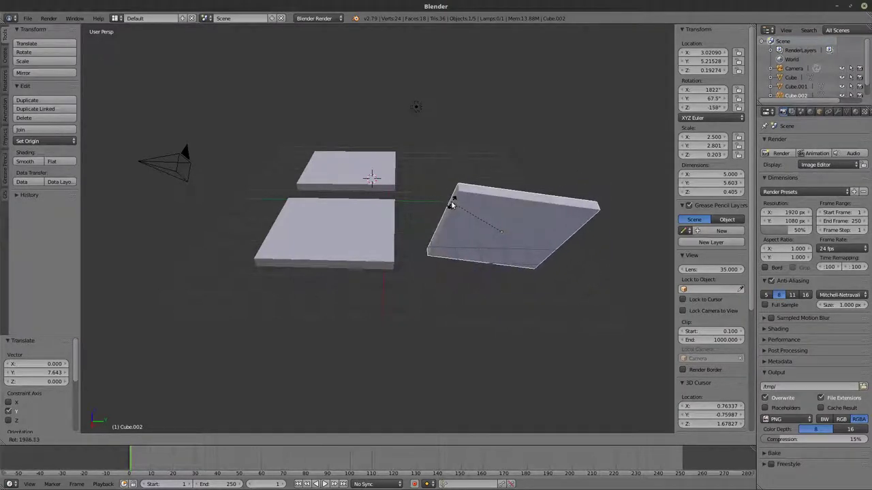
key(y)
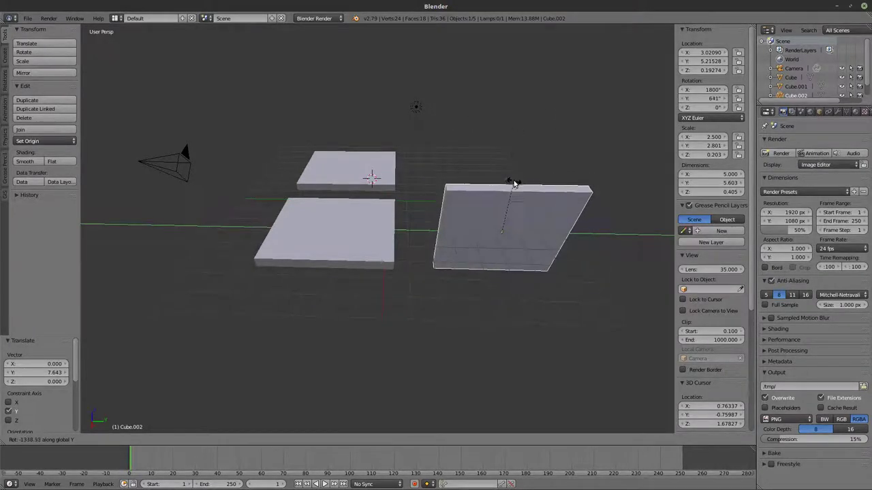
key(x)
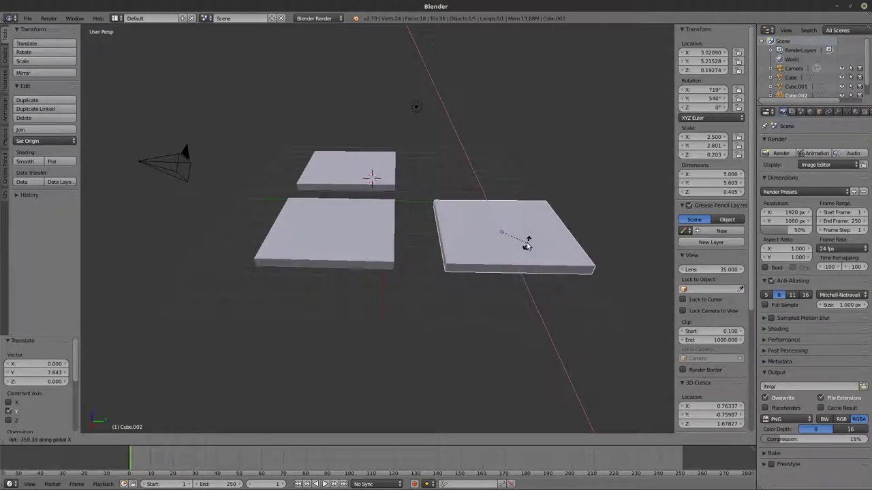
key(z)
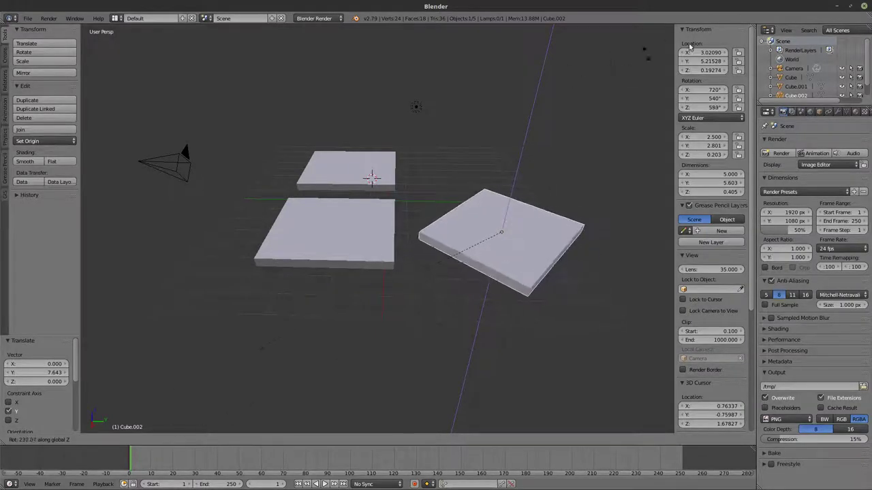
right_click(415, 316)
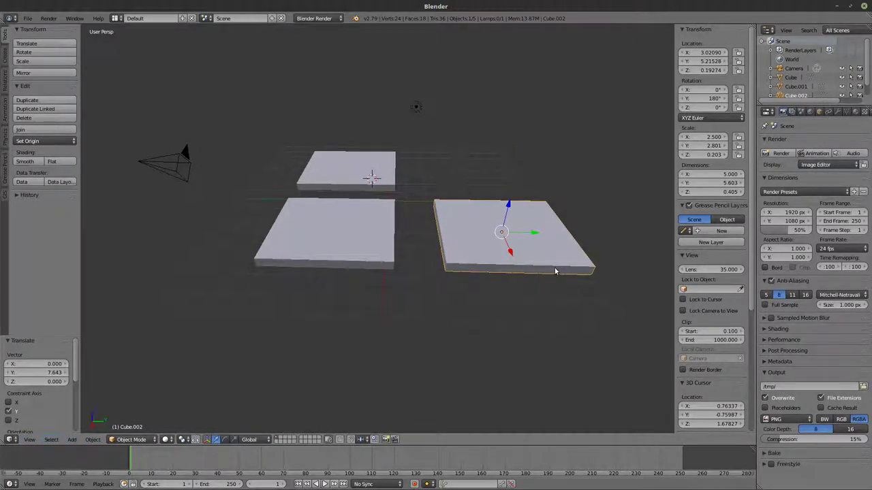
Rotate the third slab exactly 30° about the global Z axis
key(r)
key(z)
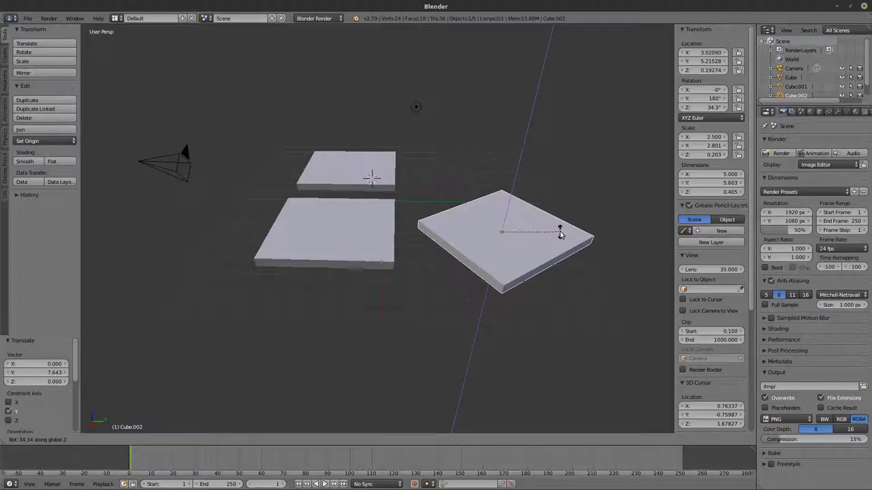
text(30)
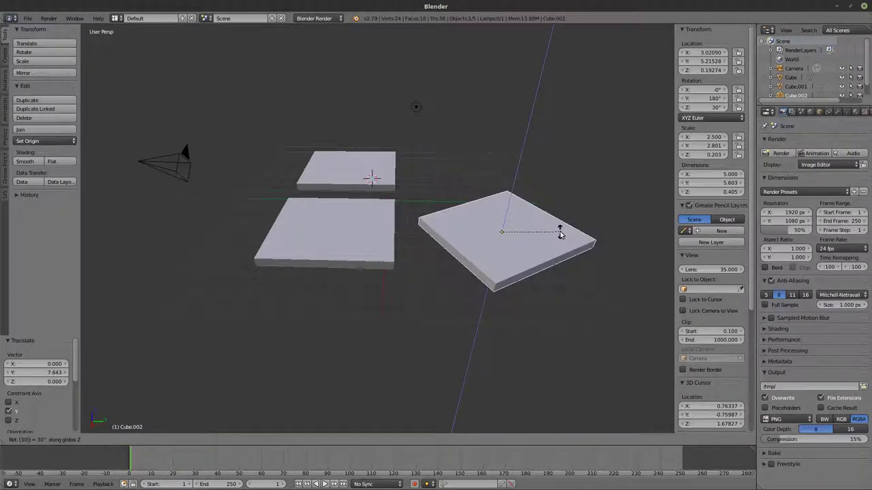
key(Return)
Make a linked duplicate of the rotated slab and place it about -7.76 units along the global X axis
middle_drag(558, 238, 519, 252)
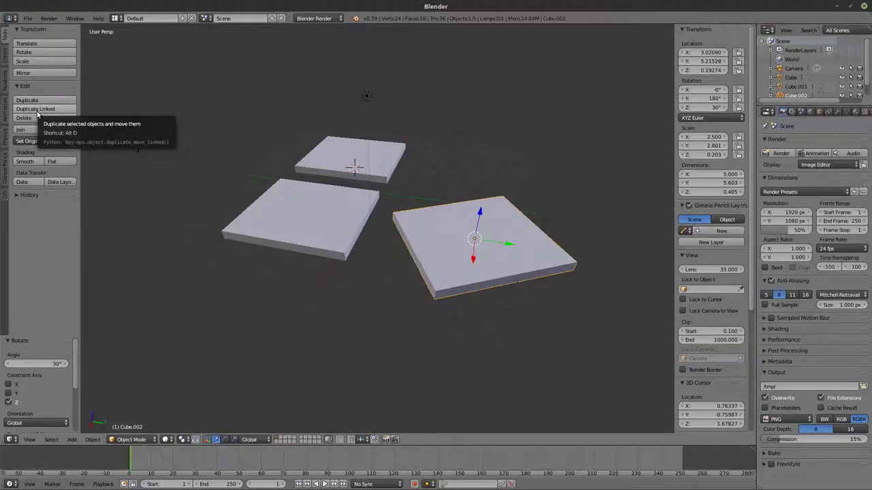
mouse_move(361, 279)
middle_down()
mouse_move(381, 293)
mouse_move(370, 288)
middle_up()
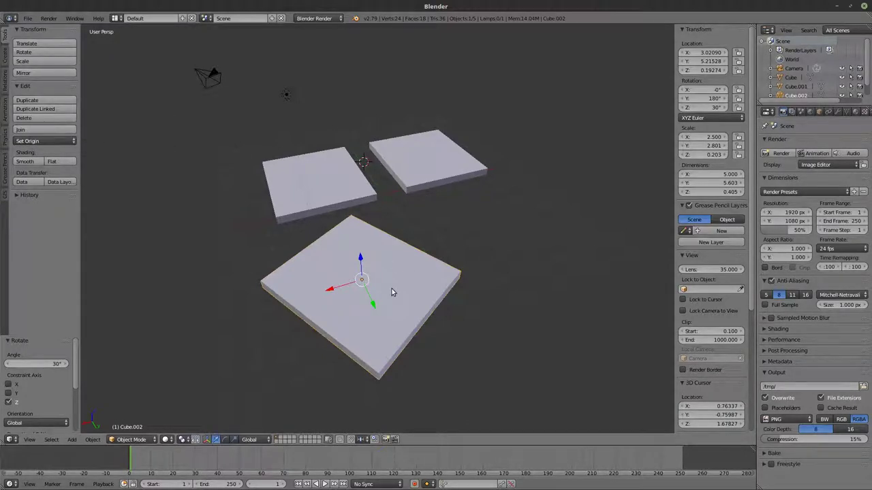
key(alt+d)
key(x)
click(557, 243)
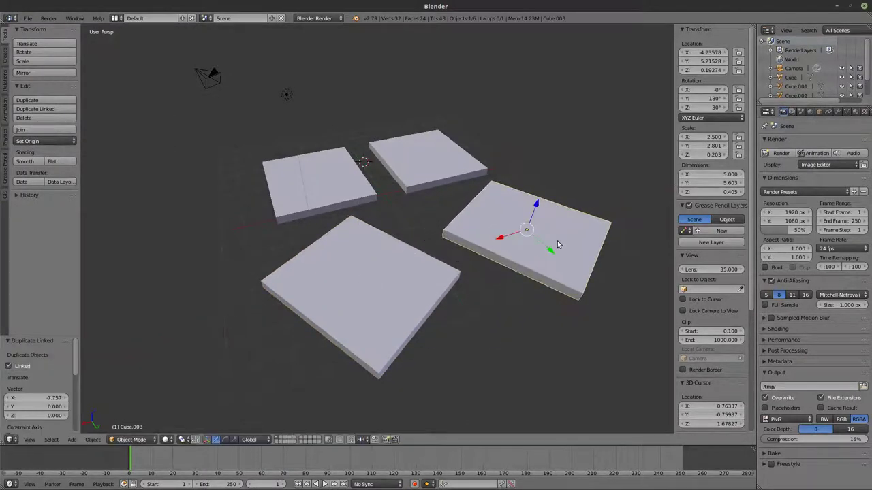
Select the rotated slab the linked copy was made from and give it a new material separate from the other slabs
shift+middle_drag(542, 244, 515, 230)
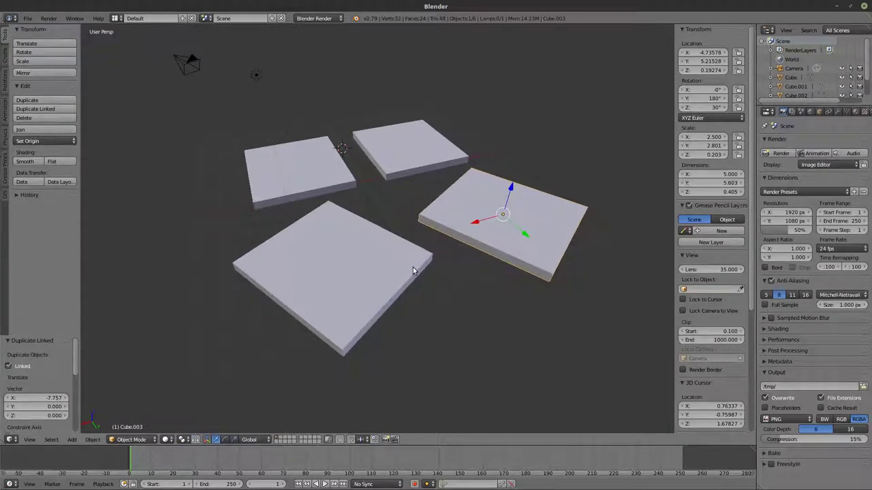
right_click(412, 266)
click(857, 112)
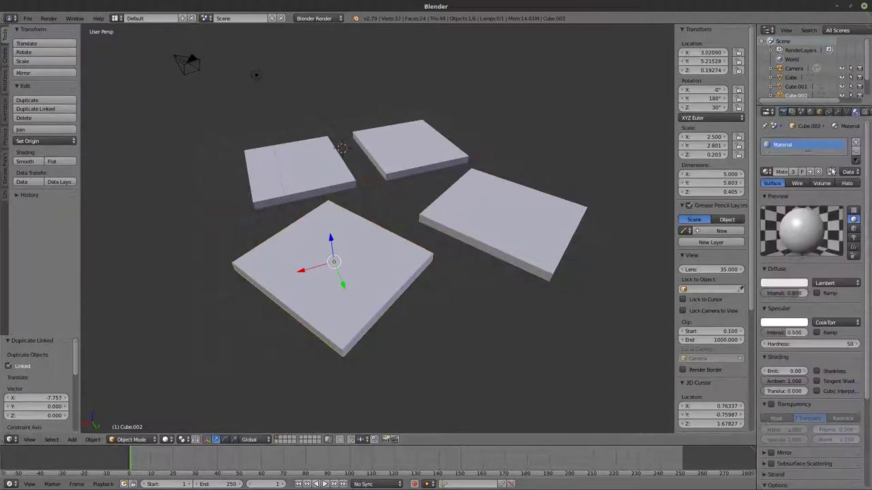
click(798, 286)
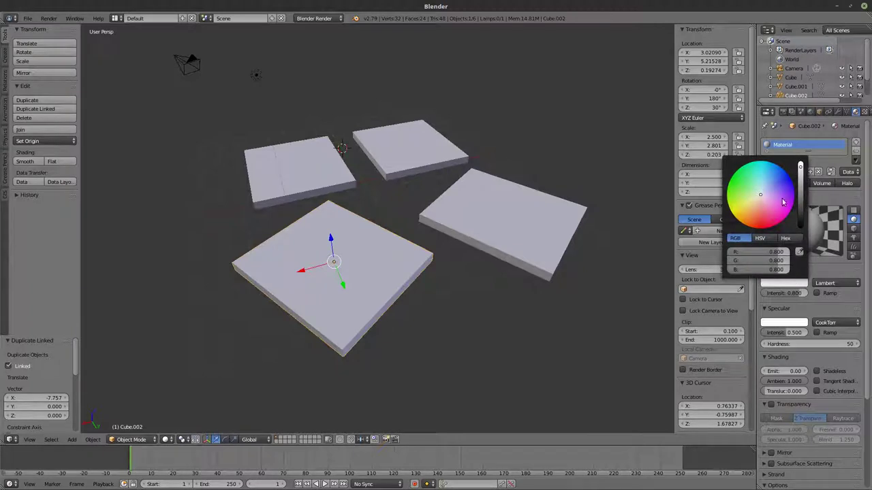
drag(783, 203, 760, 194)
click(809, 173)
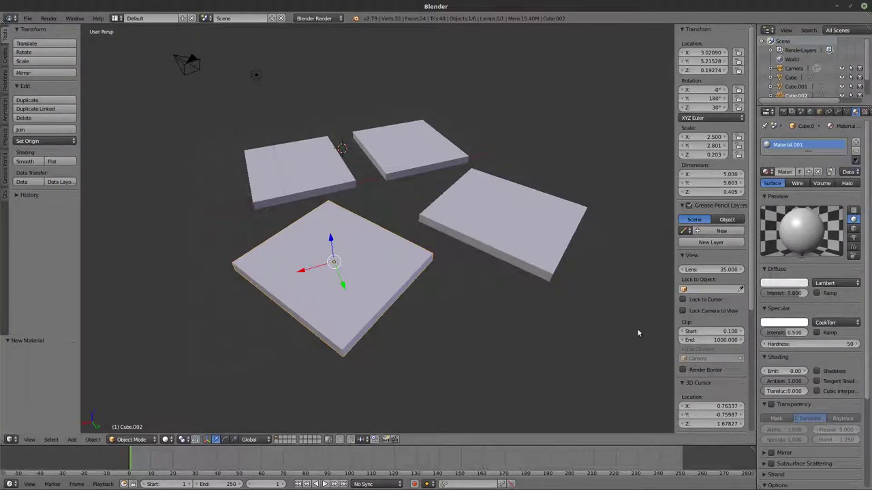
Set the new material's specular colour to light green and its diffuse colour to green with about R 0.127, G 0.800, B 0.087
click(776, 323)
drag(766, 256, 737, 230)
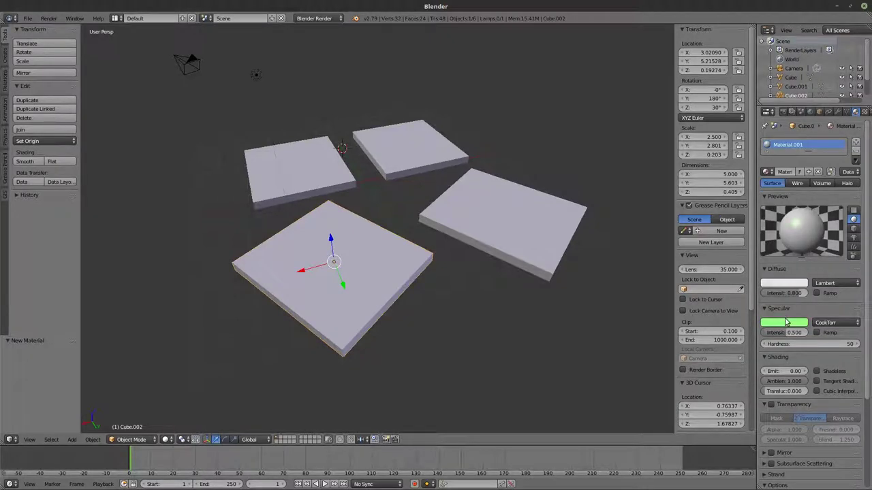
click(792, 285)
key(ctrl+v)
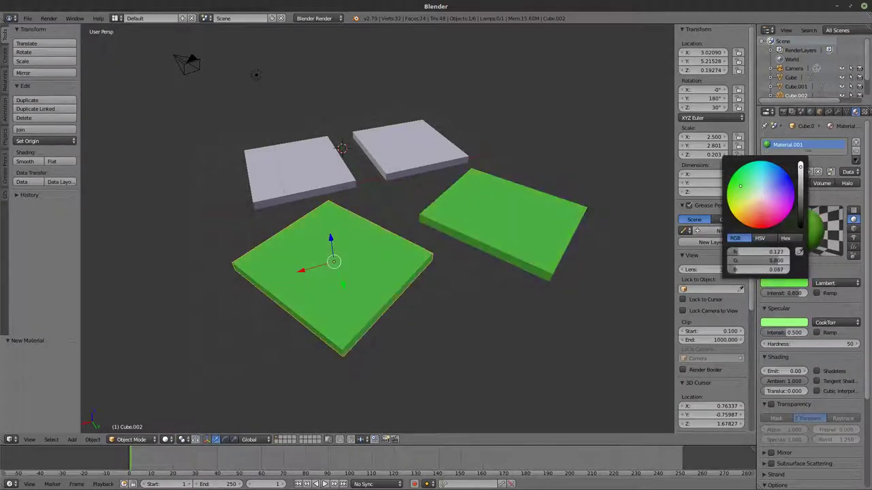
Select each linked green slab in turn, and darken the shared material's diffuse colour to about R 0.046, G 0.253, B 0.025
right_click(510, 234)
middle_drag(514, 250, 531, 242)
right_click(412, 267)
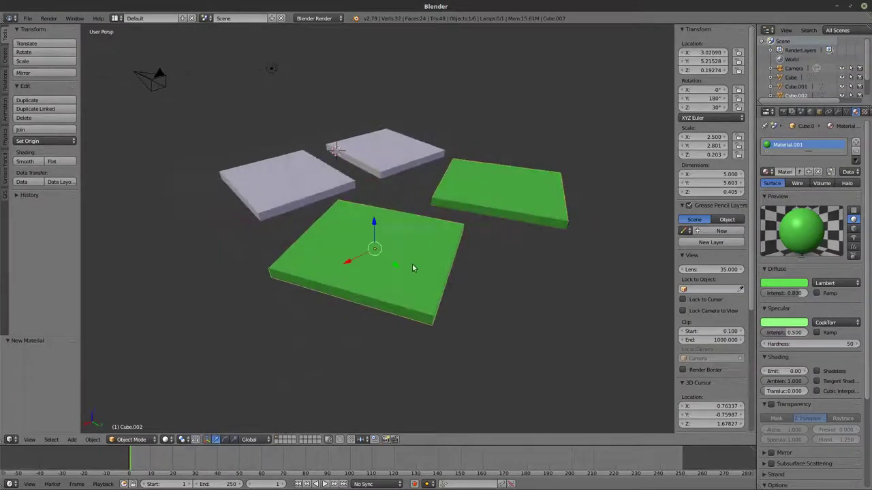
click(768, 286)
key(ctrl+v)
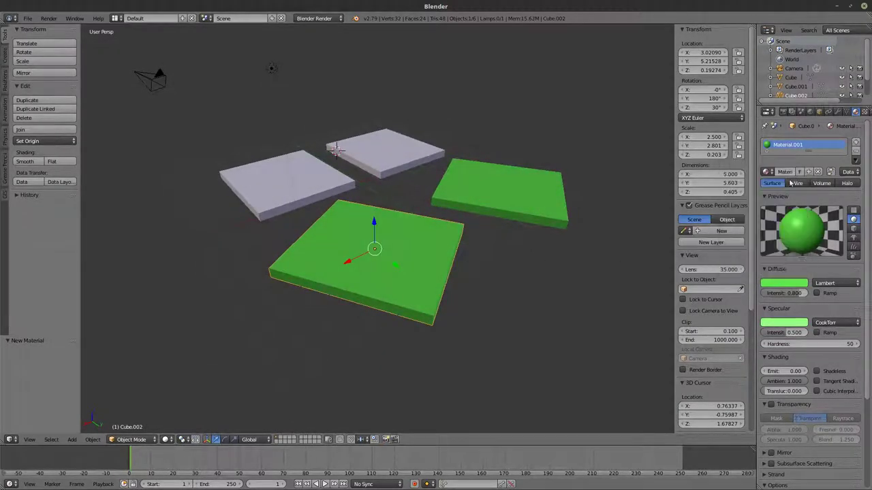
click(774, 283)
click(801, 197)
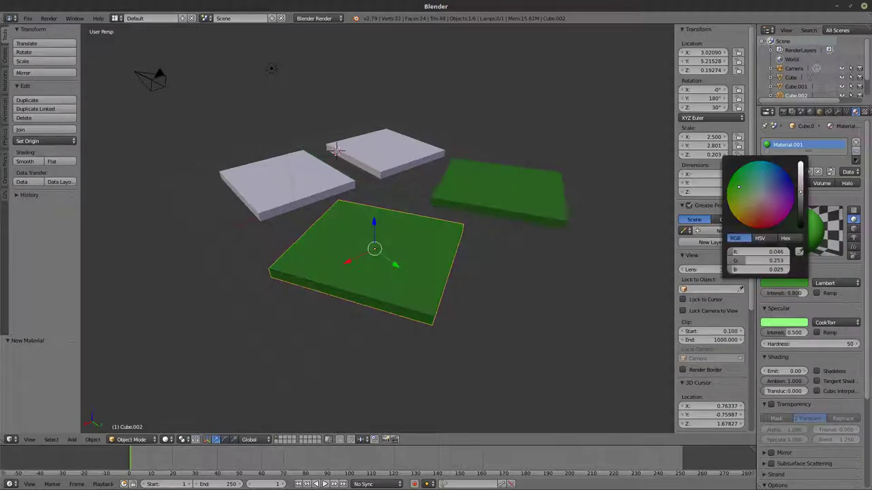
Check the linked green slab's mesh in Edit Mode, then scale the slab in Object Mode to about X 1.342, Y 2.447, Z 0.683
key(Tab)
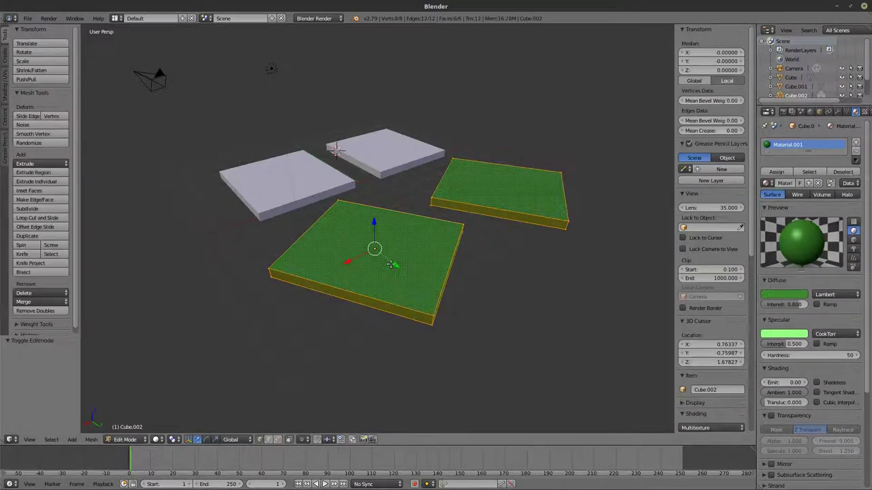
key(Tab)
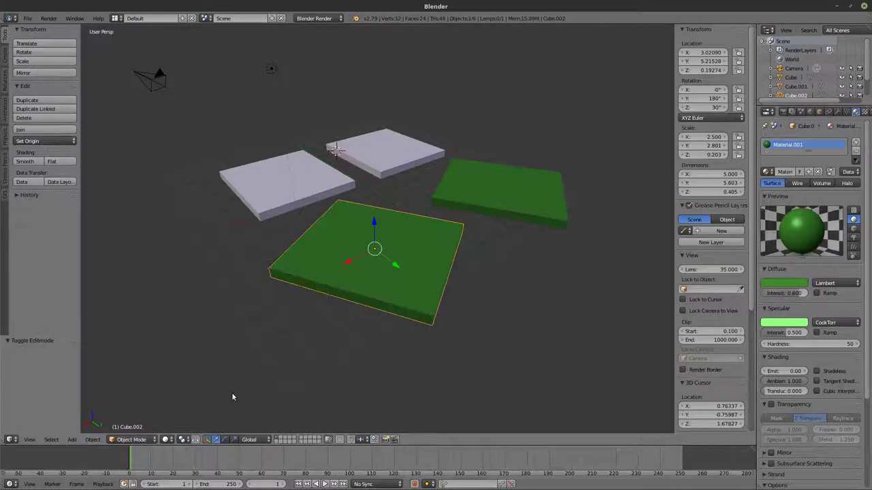
click(236, 439)
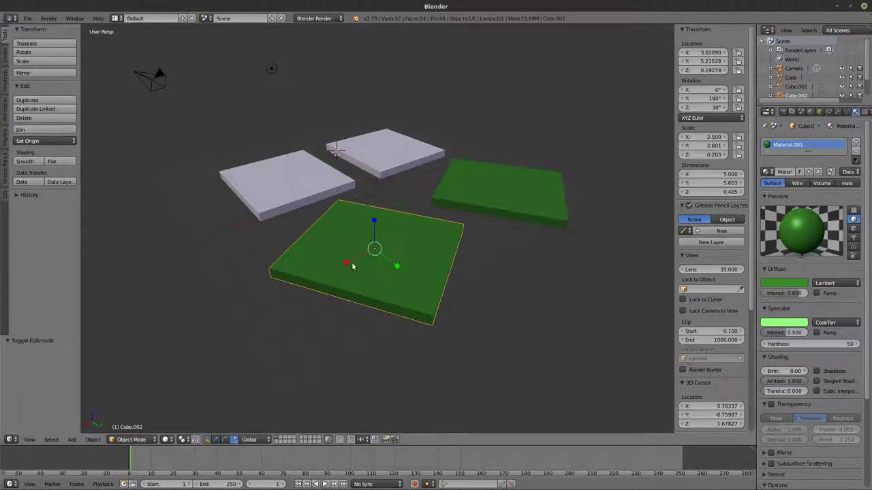
drag(347, 264, 384, 150)
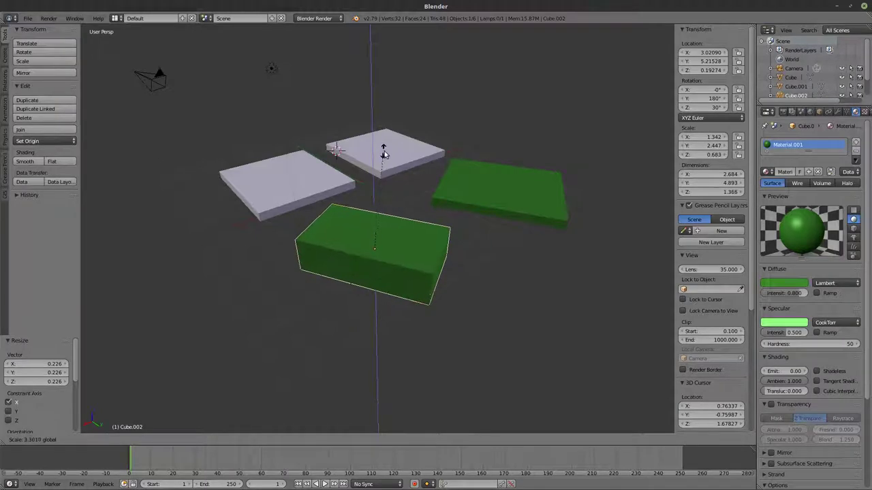
middle_drag(383, 150, 368, 327)
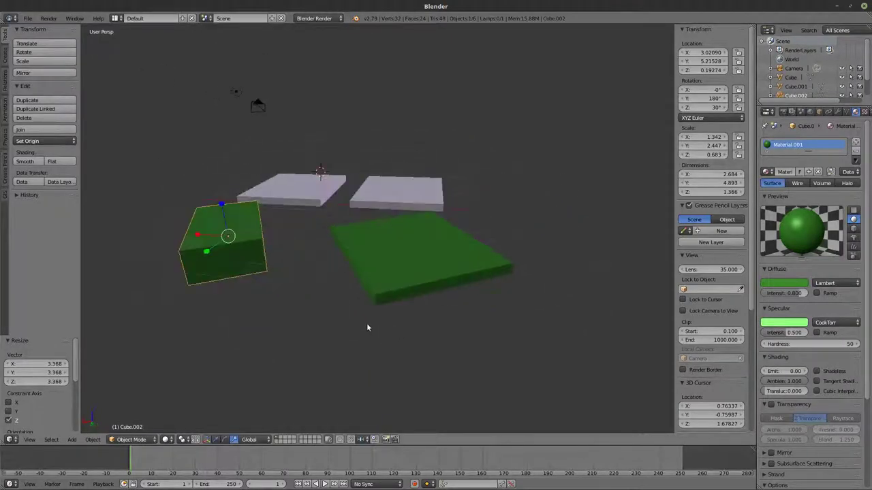
middle_drag(391, 266, 451, 271)
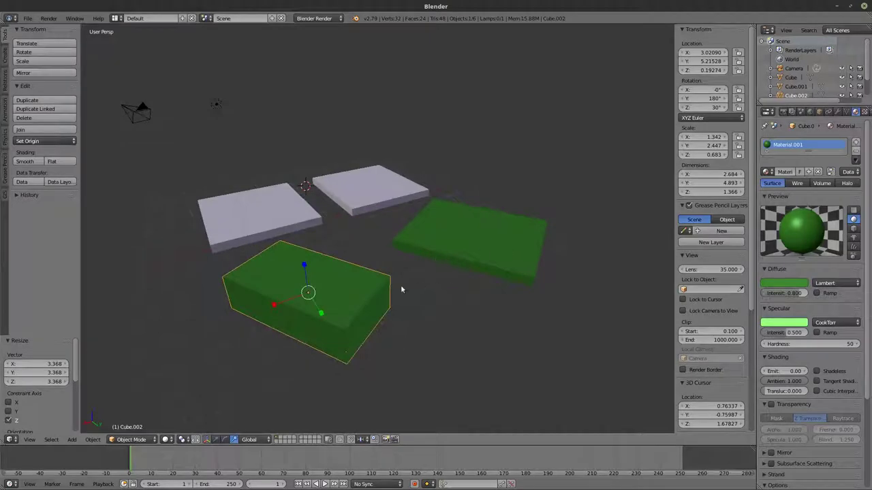
middle_drag(400, 289, 194, 155)
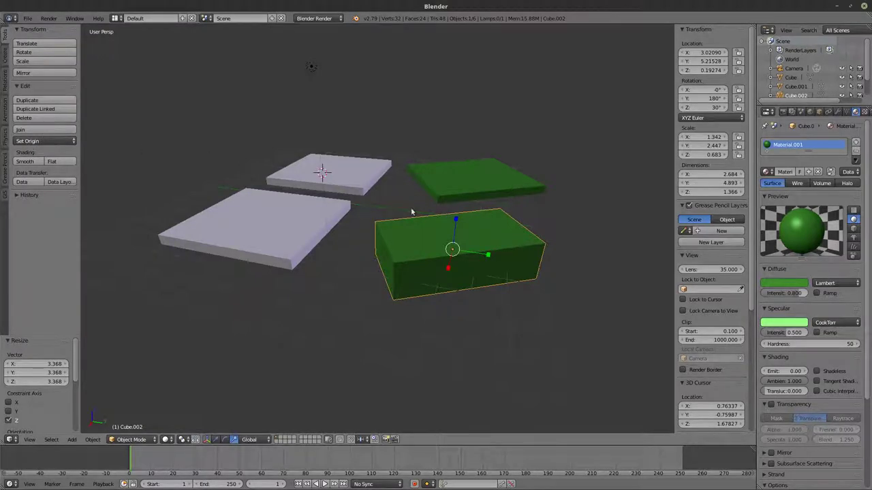
Delete the scaled green slab and the nearer white slab, keeping one white and one green slab
click(37, 120)
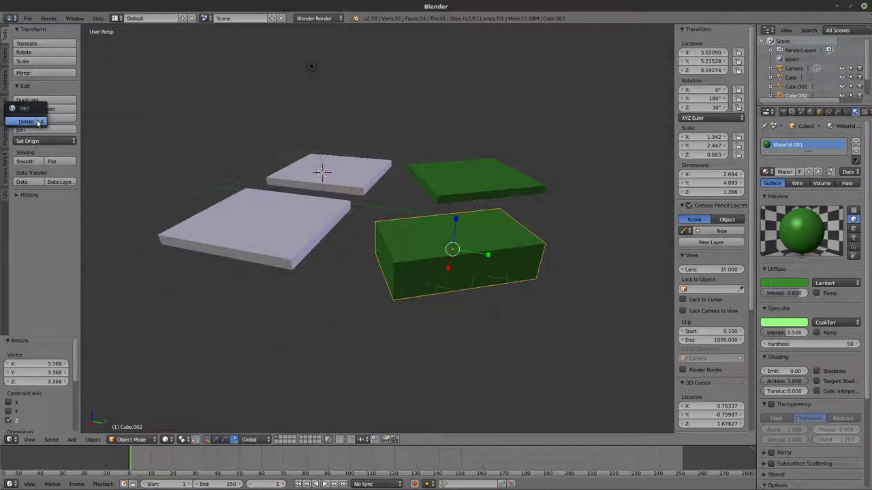
click(37, 117)
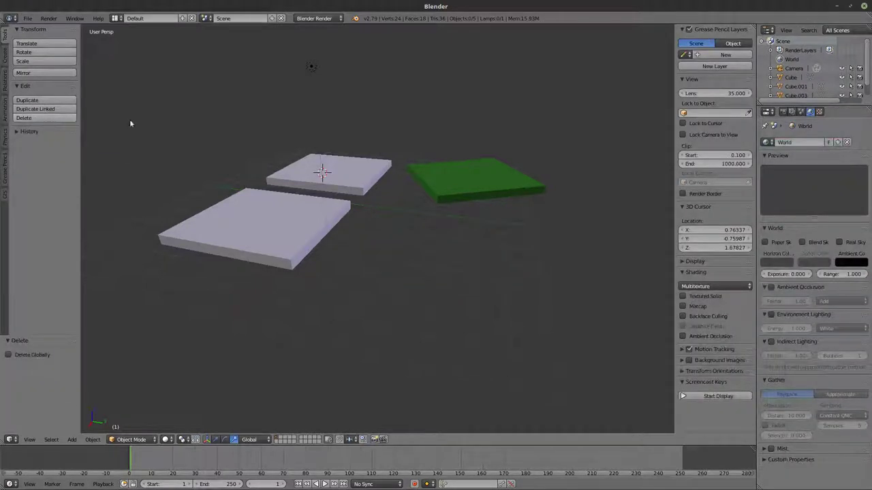
right_click(476, 193)
key(x)
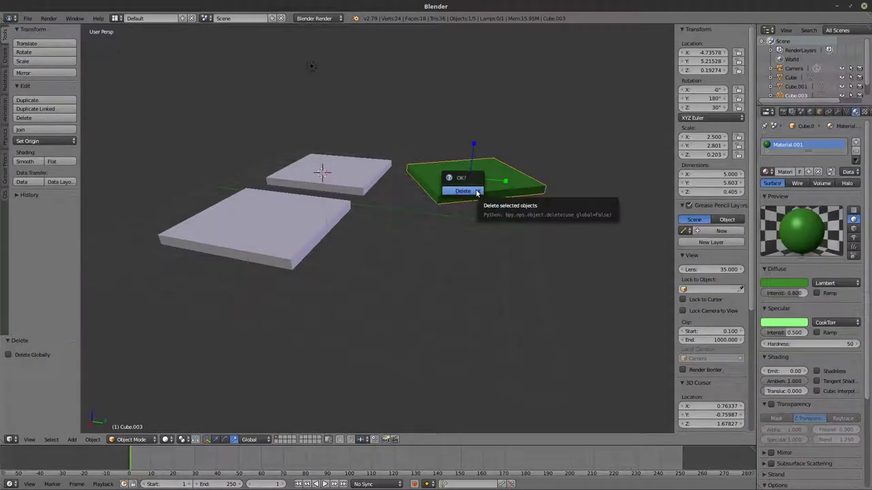
right_click(319, 229)
key(x)
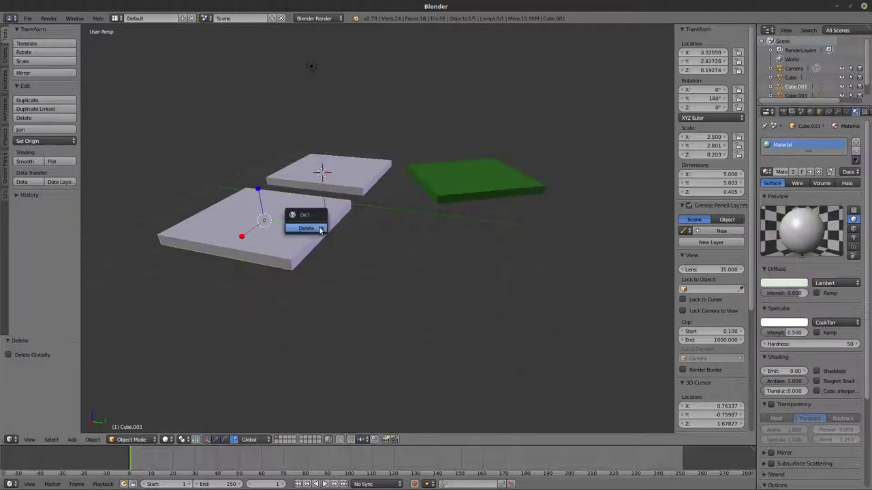
click(320, 229)
Select the green slab and the white slab together, with the white one active, and join them into a single object
right_click(315, 180)
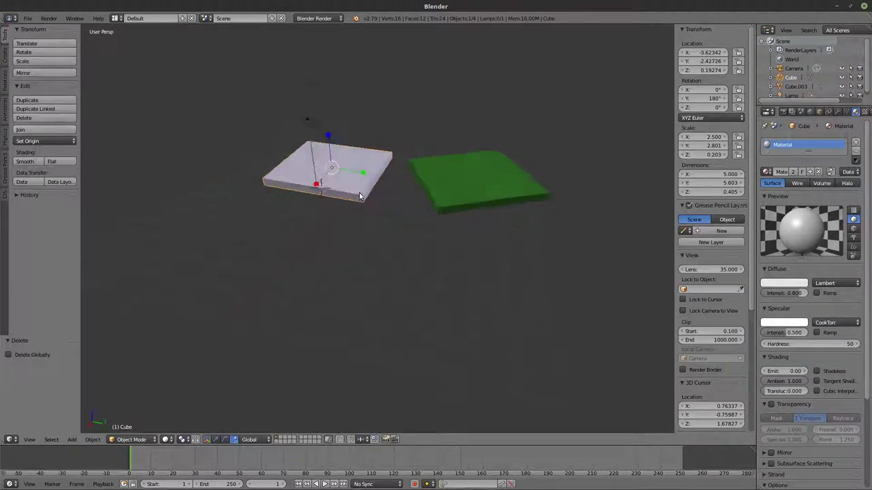
middle_drag(300, 238, 361, 225)
right_click(360, 225)
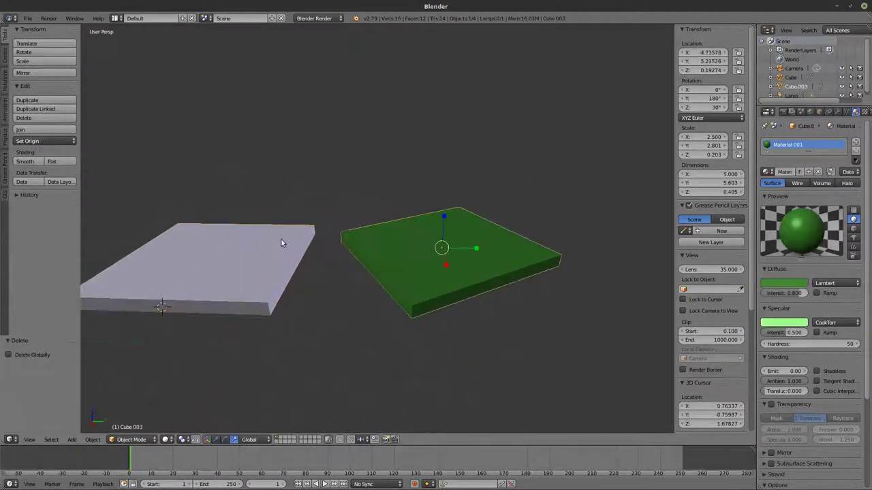
right_click(282, 243)
right_click(393, 239)
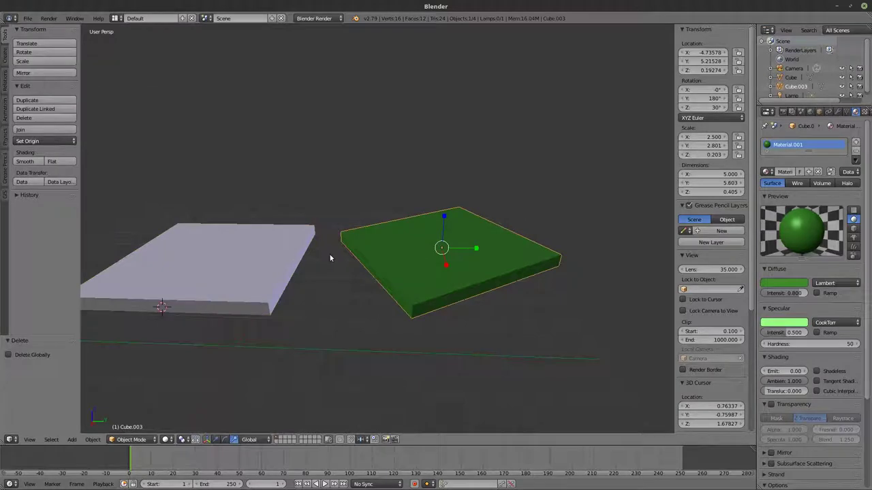
shift+right_click(289, 259)
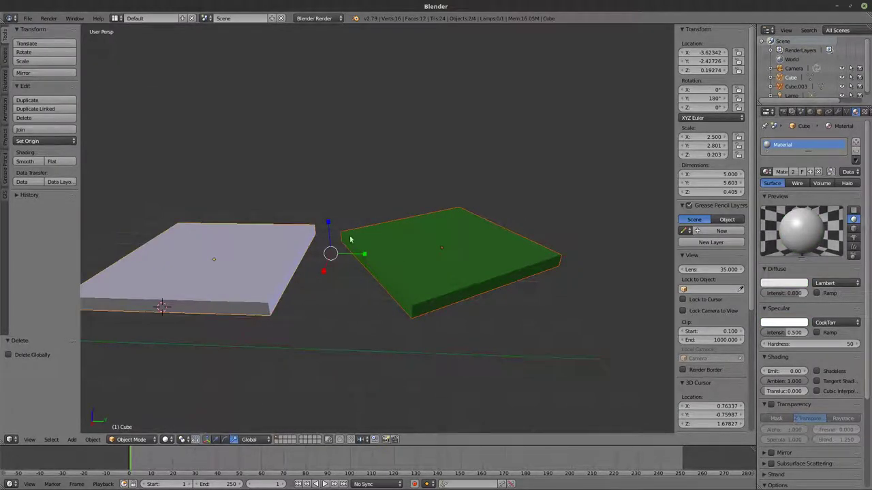
click(40, 130)
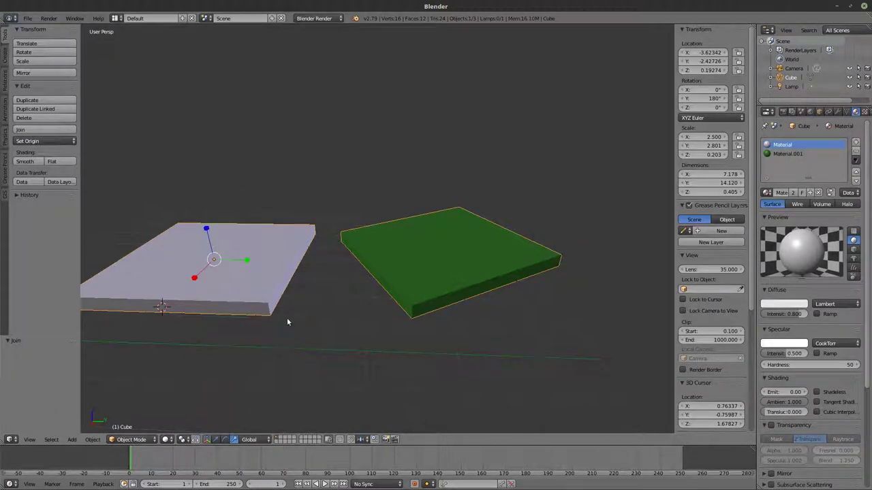
Examine the joined object's two slabs and its origin in wireframe shading, switching between Edit Mode and Object Mode
key(Tab)
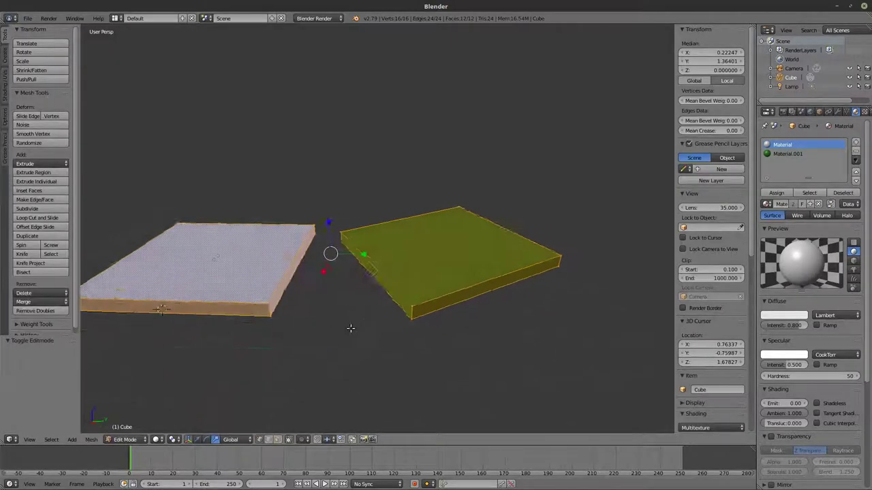
middle_drag(350, 328, 362, 288)
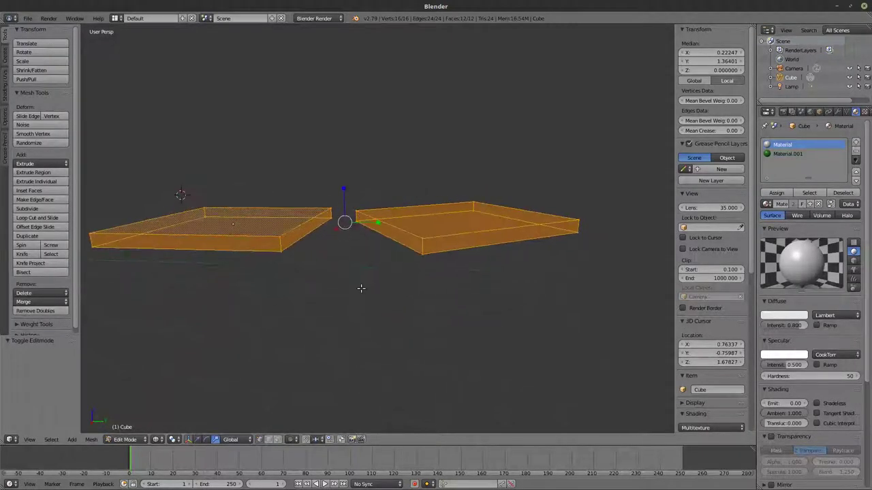
key(Tab)
key(a)
key(a)
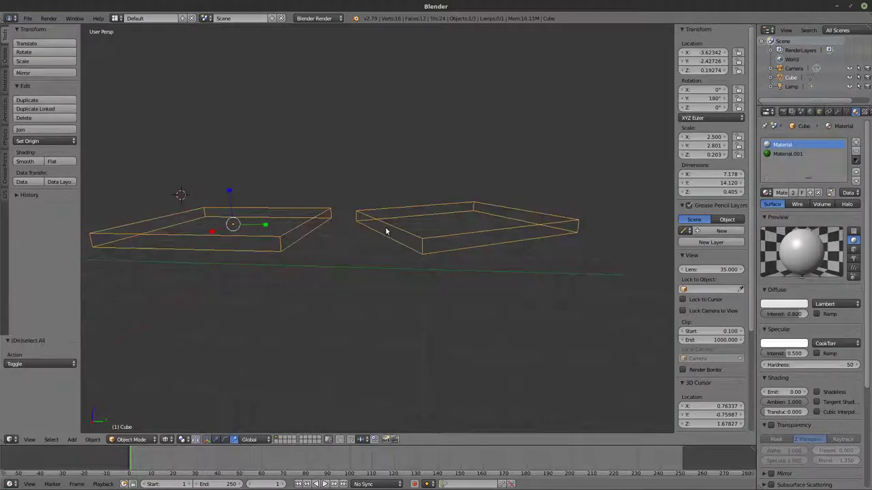
key(a)
key(a)
key(Tab)
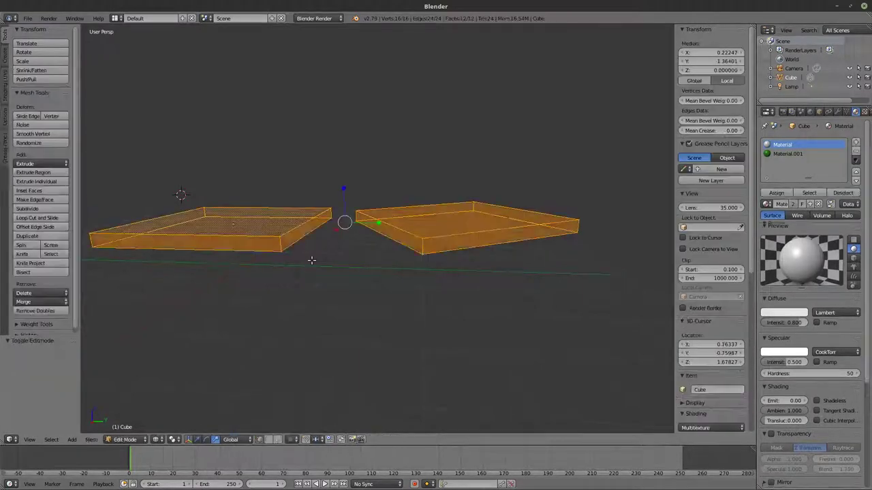
key(Tab)
middle_drag(325, 258, 266, 274)
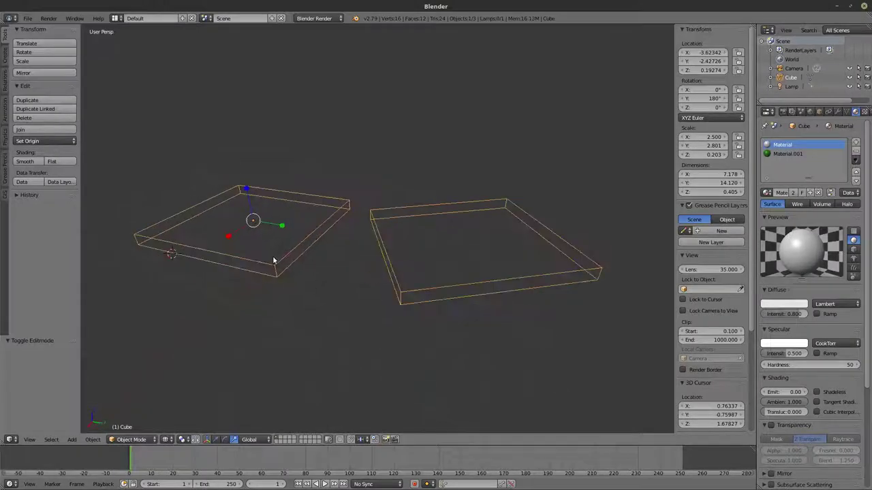
key(Tab)
key(Tab)
middle_drag(320, 285, 355, 269)
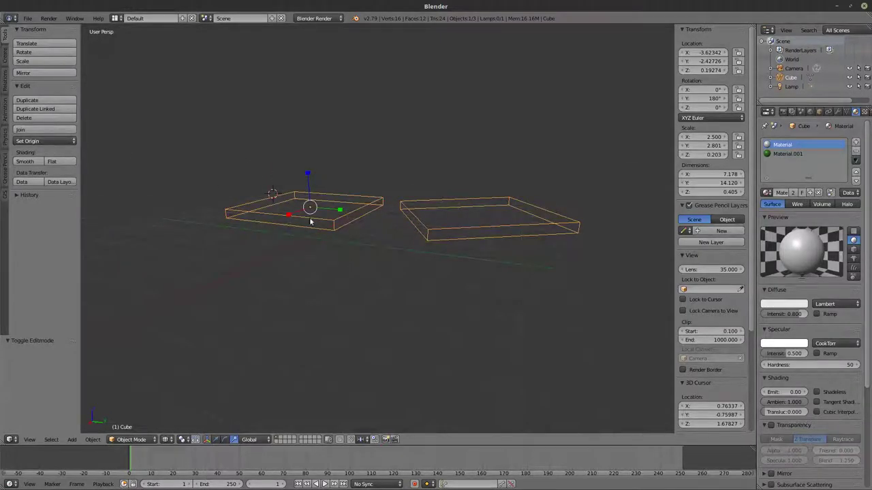
middle_drag(311, 220, 368, 259)
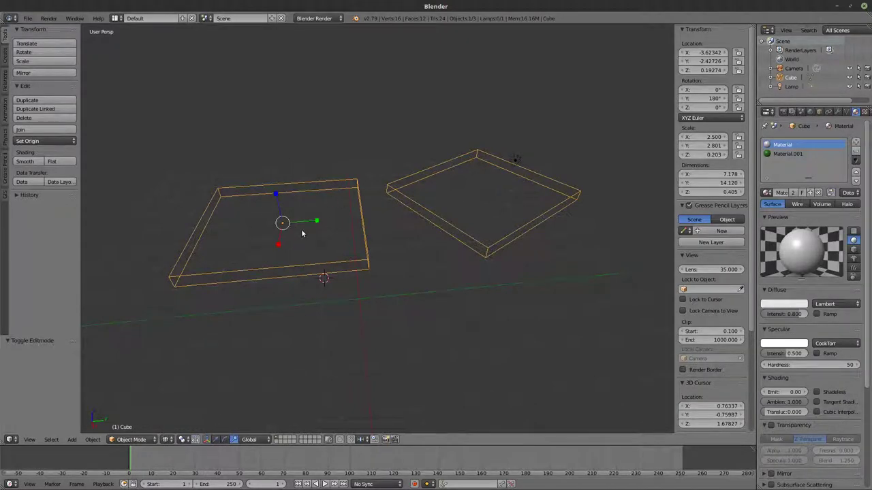
key(Tab)
key(Tab)
Move the joined object along the global X axis by about 0.748 units and then by about -0.328 units
click(216, 439)
middle_drag(282, 224, 317, 245)
mouse_move(314, 259)
mouse_down()
mouse_move(354, 291)
mouse_move(327, 245)
mouse_move(334, 268)
mouse_move(313, 266)
mouse_up()
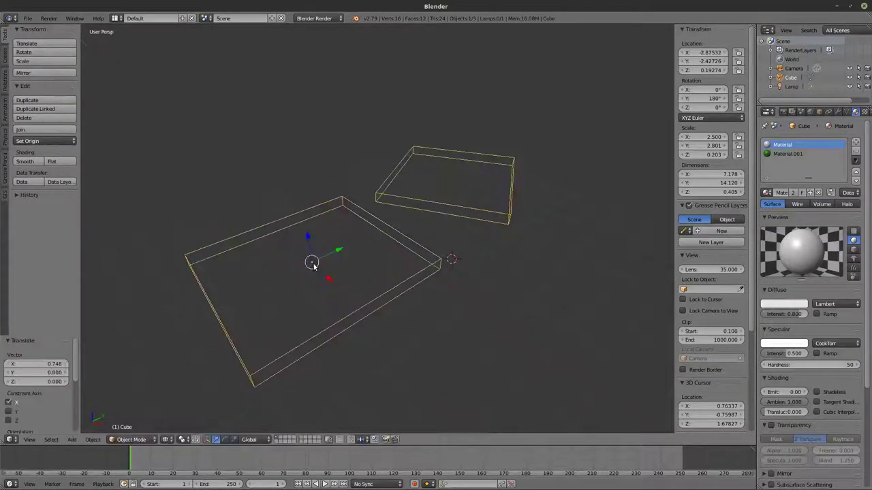
middle_drag(338, 286, 425, 228)
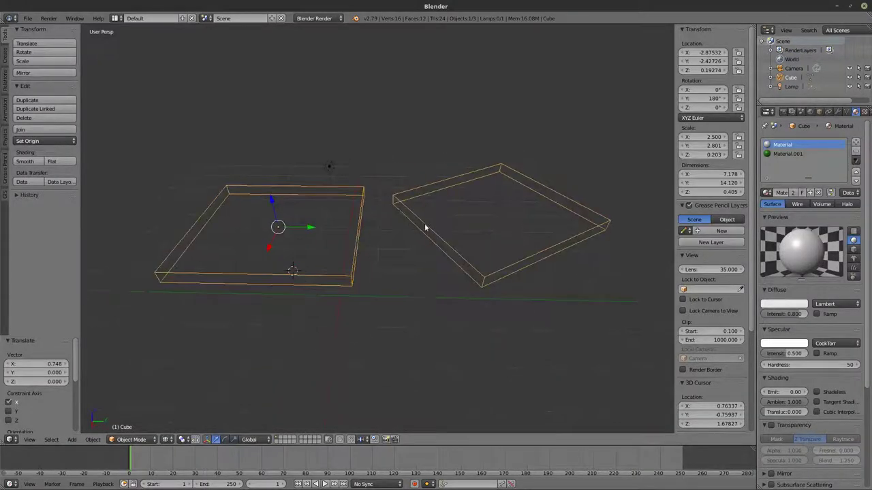
middle_drag(373, 277, 339, 280)
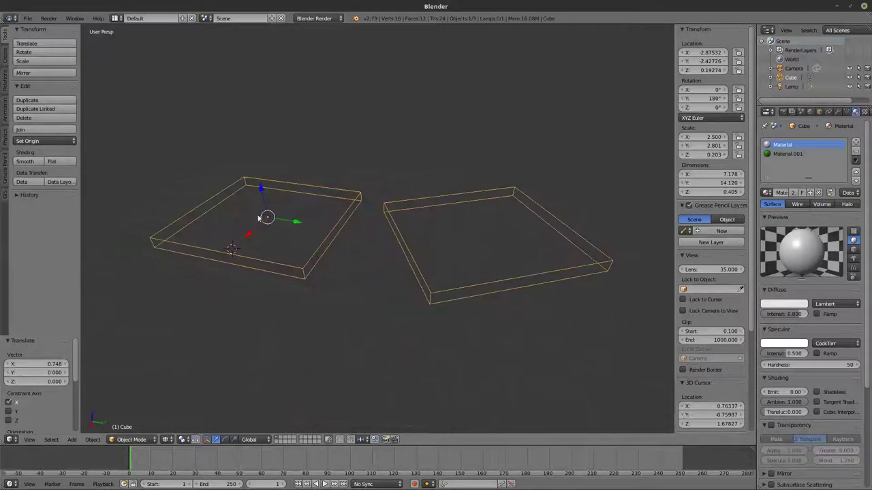
drag(253, 234, 249, 259)
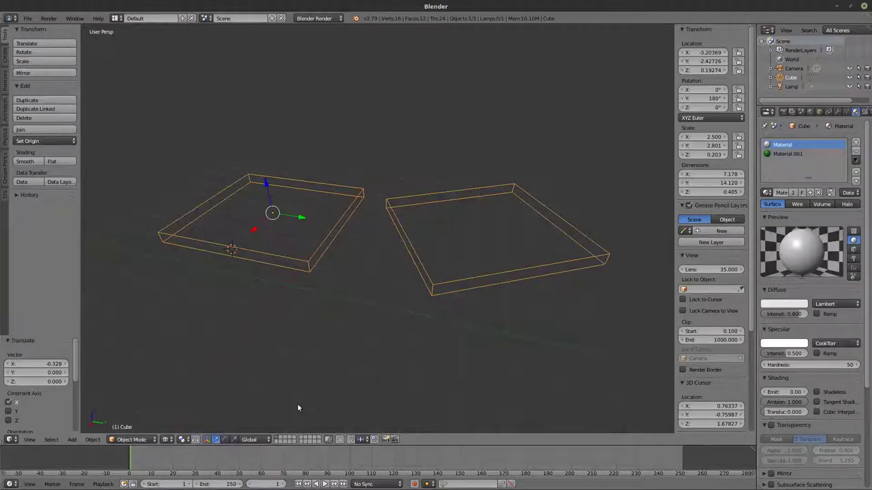
Try to rotate the joined object about the global Z axis around its off-centre origin
key(r)
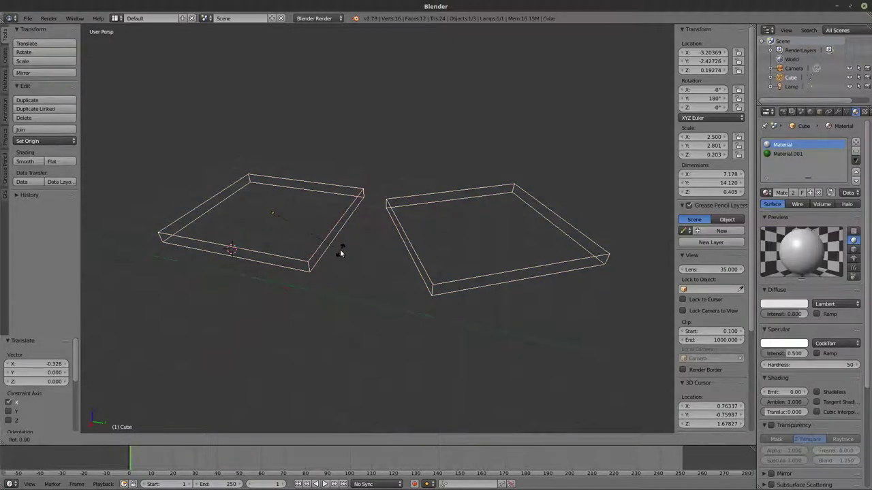
key(z)
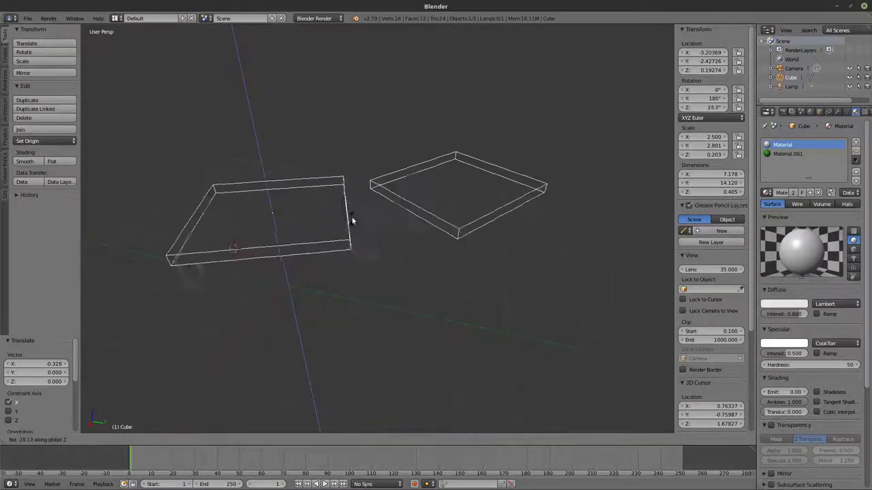
right_click(336, 244)
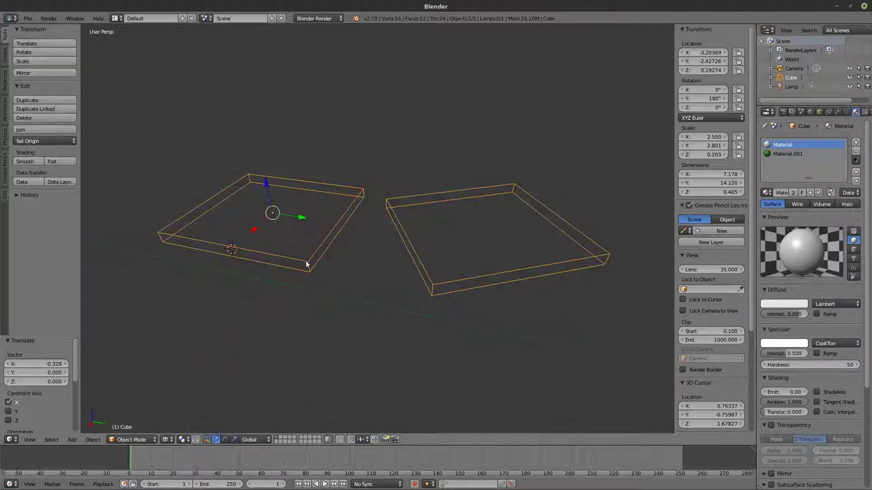
Snap the 3D cursor to the centre of the joined object's full mesh selection in Edit Mode, and return to Object Mode
key(Tab)
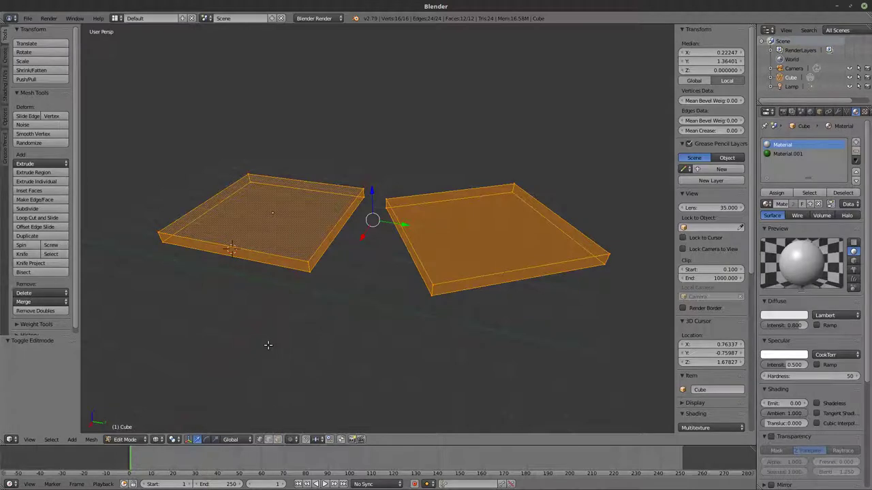
key(shift+s)
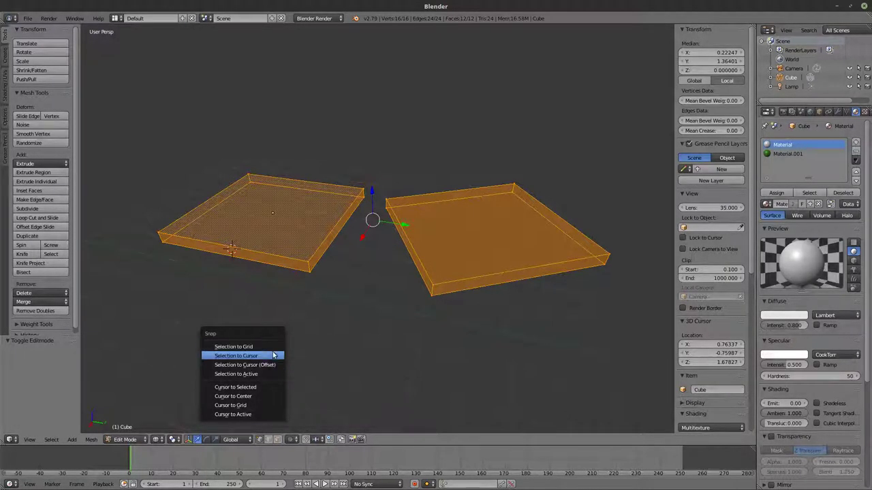
click(271, 390)
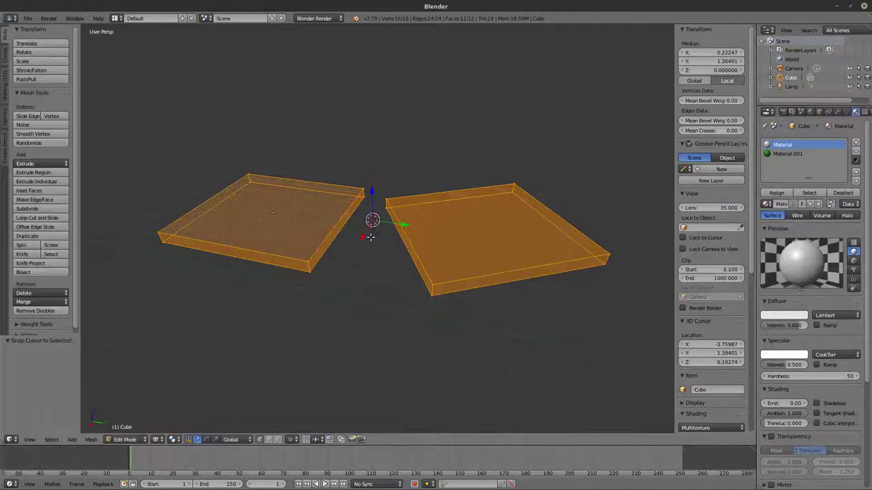
key(Tab)
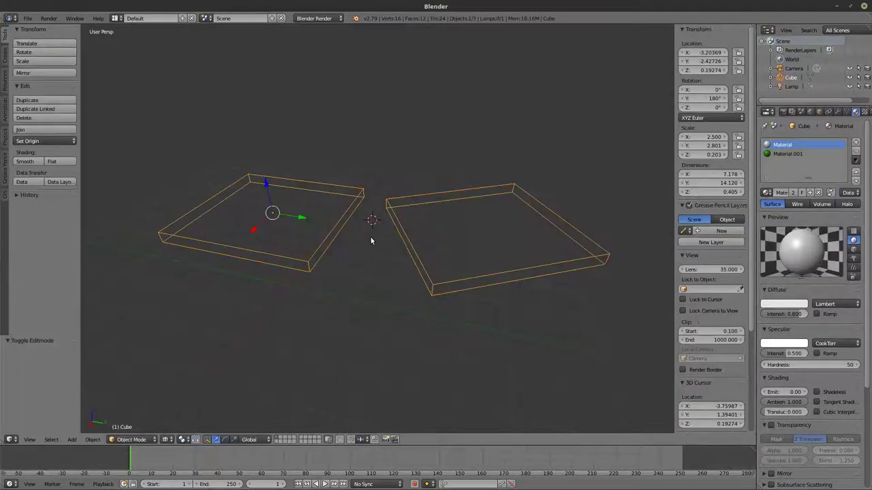
Set the joined object's origin to the 3D cursor and check the mesh around it in Edit Mode before returning to Object Mode
click(93, 441)
mouse_move(119, 391)
click(30, 141)
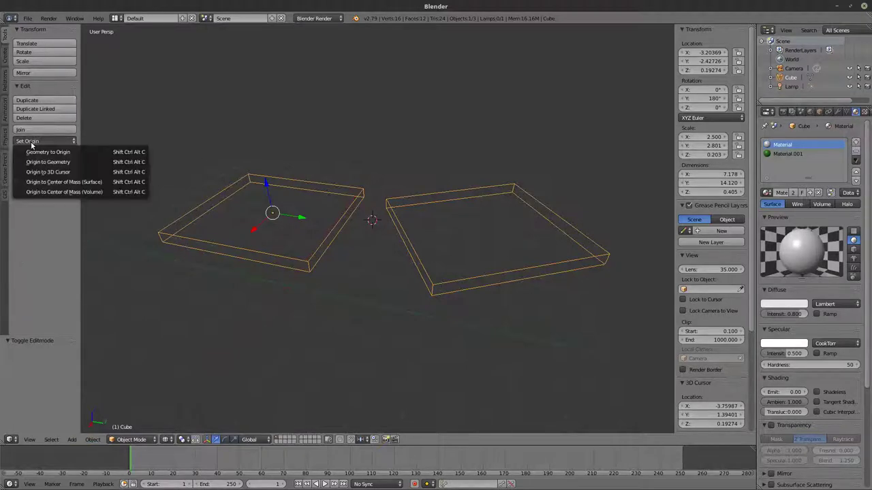
click(57, 173)
middle_drag(377, 196, 355, 236)
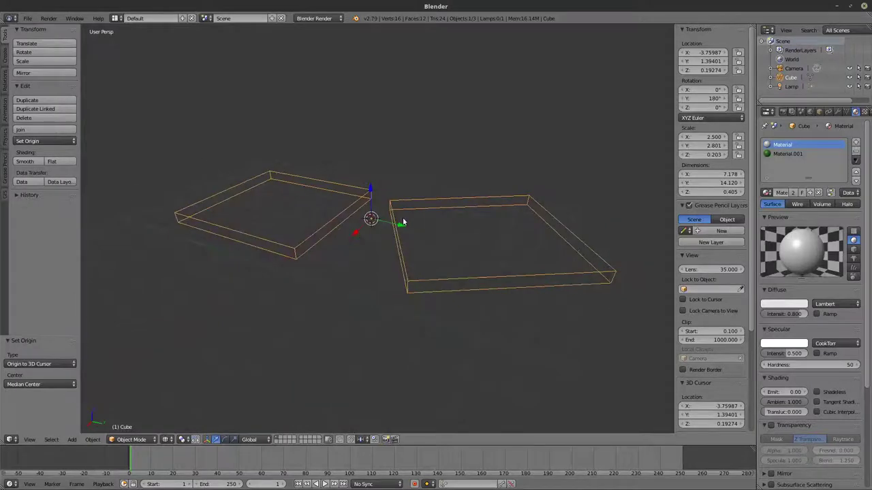
key(Tab)
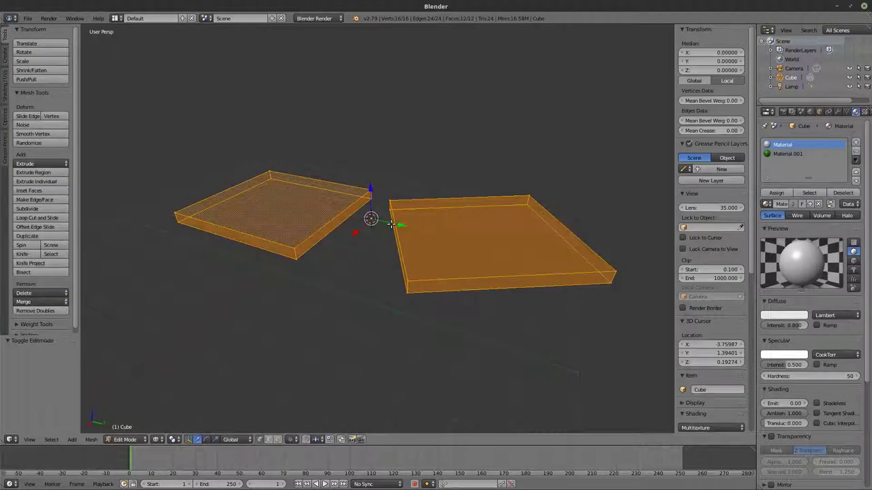
key(Tab)
Rotate the joined object about the global Z axis by about -49°
key(r)
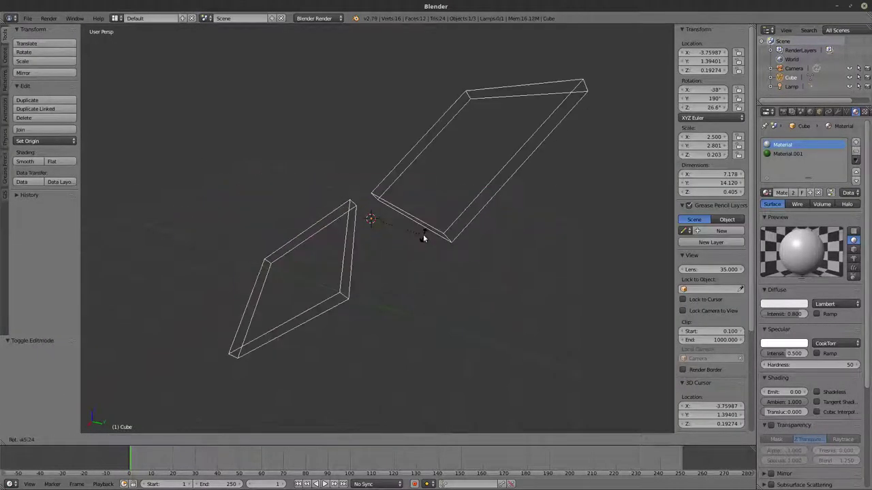
key(z)
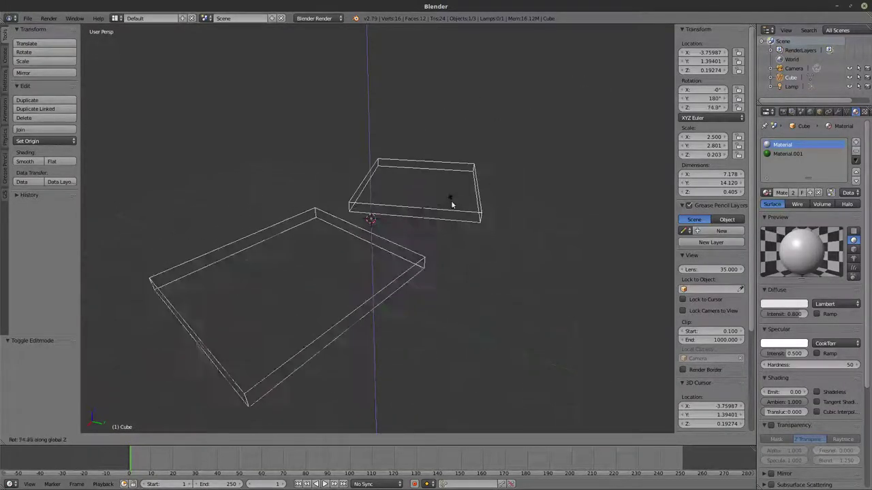
click(372, 237)
Move the joined object along the global X axis by about 8.087 units
middle_drag(373, 237, 368, 273)
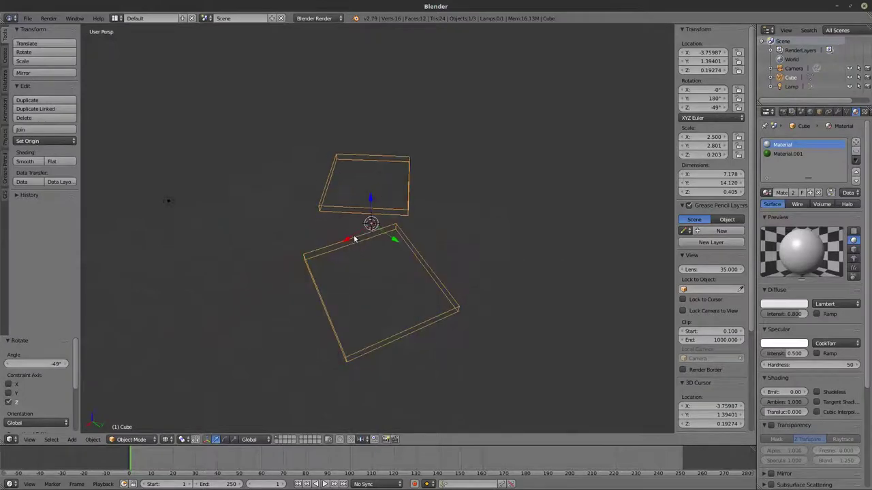
key(g)
key(x)
click(263, 344)
Try to rotate the joined object about the global Z, X and Y axes around its centred origin, leaving its rotation uncommitted
middle_drag(264, 344, 368, 314)
key(r)
key(z)
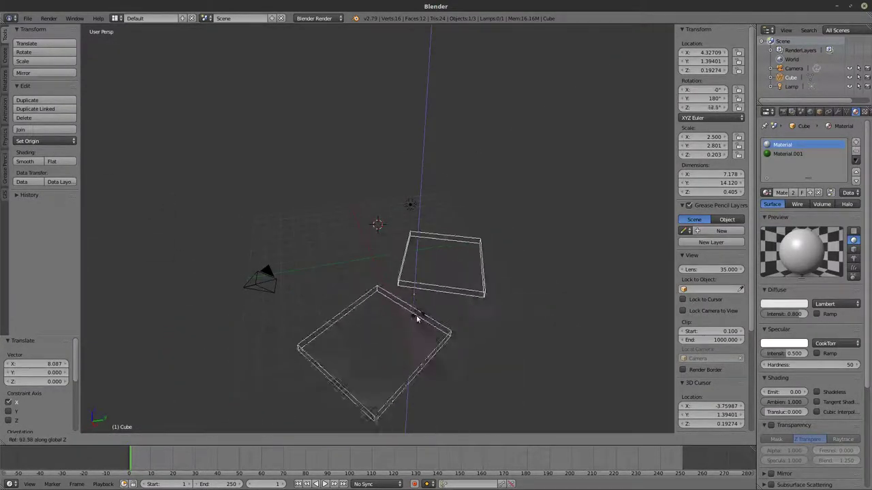
key(x)
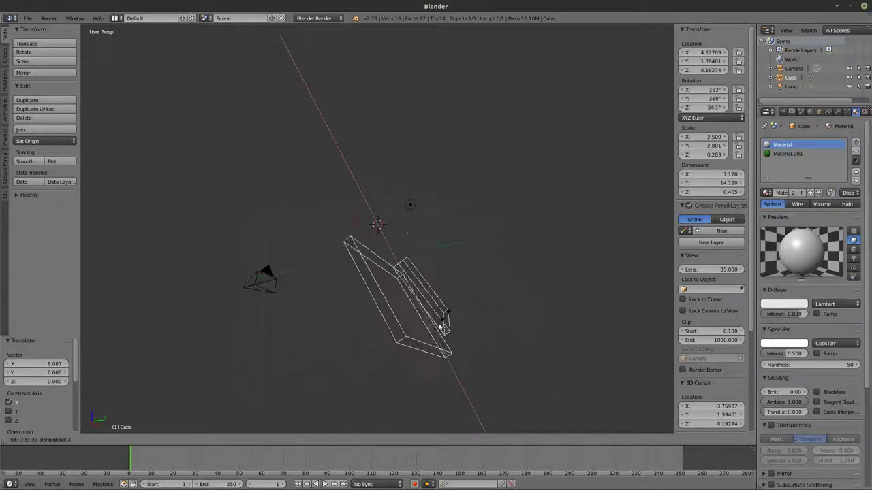
key(y)
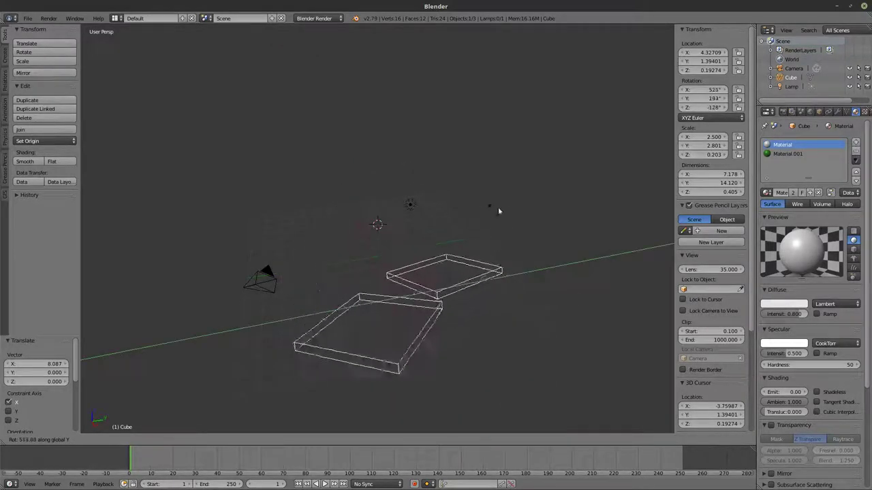
right_click(394, 259)
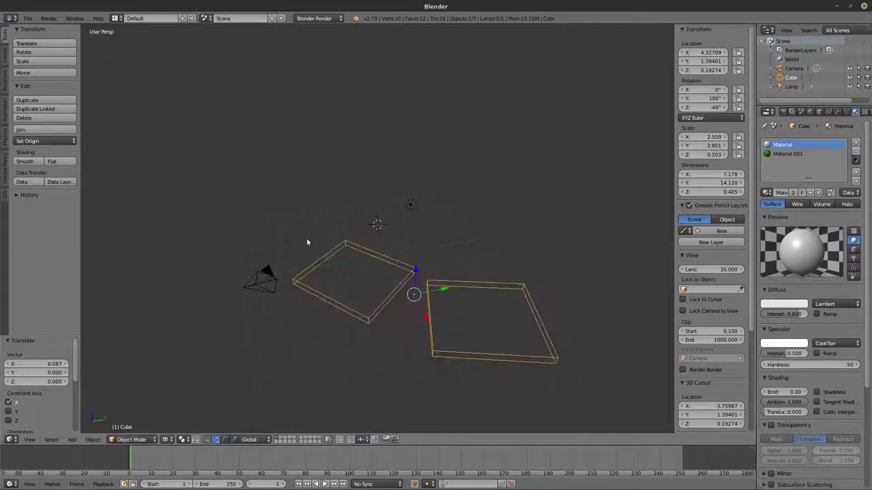
Expand the History tools and enlarge the area showing the last Translate operation's settings
click(21, 196)
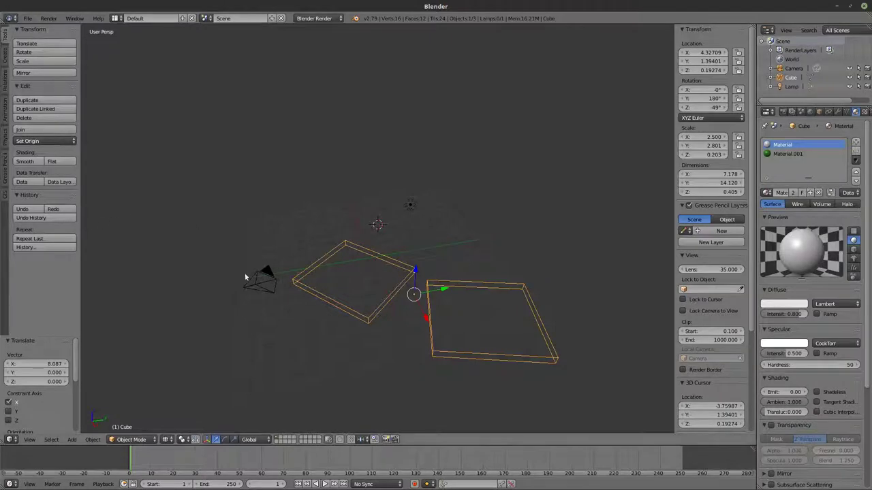
drag(26, 335, 43, 276)
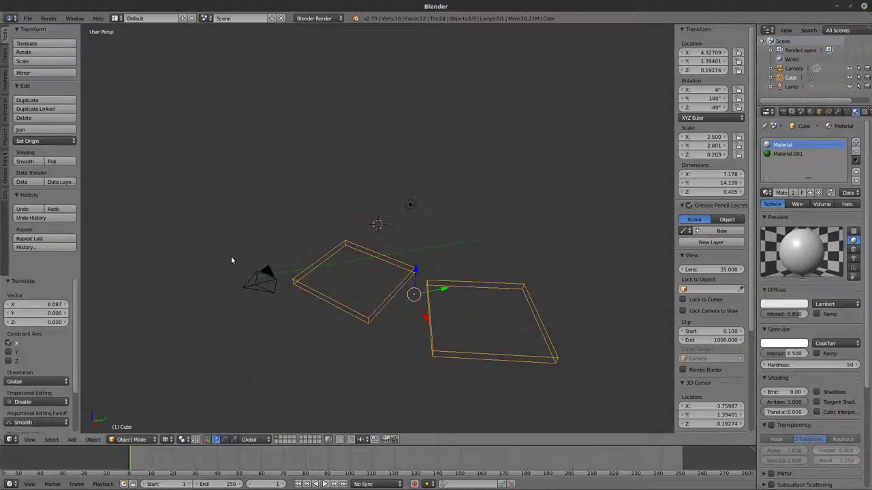
Move the joined object along the global X axis by about -4.265 units and then by exactly 1 unit
middle_drag(409, 318, 399, 292)
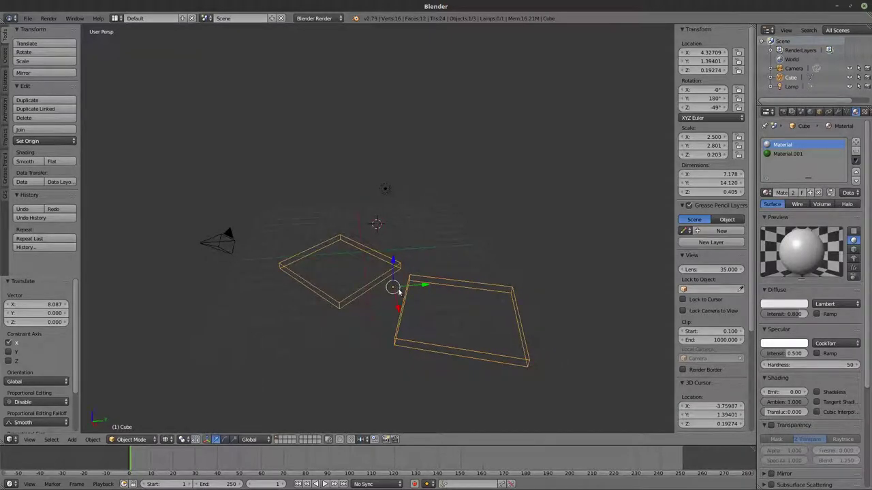
drag(400, 307, 388, 267)
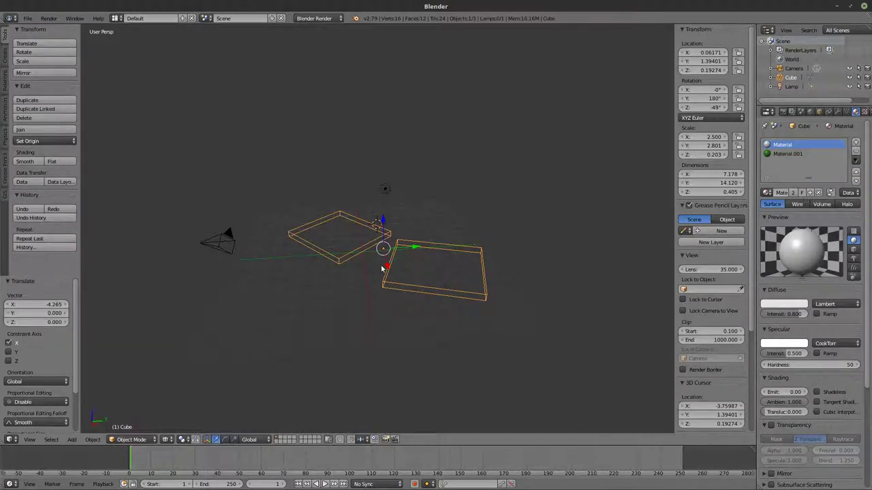
mouse_move(50, 306)
mouse_down()
mouse_move(103, 306)
mouse_move(50, 306)
mouse_up()
click(50, 305)
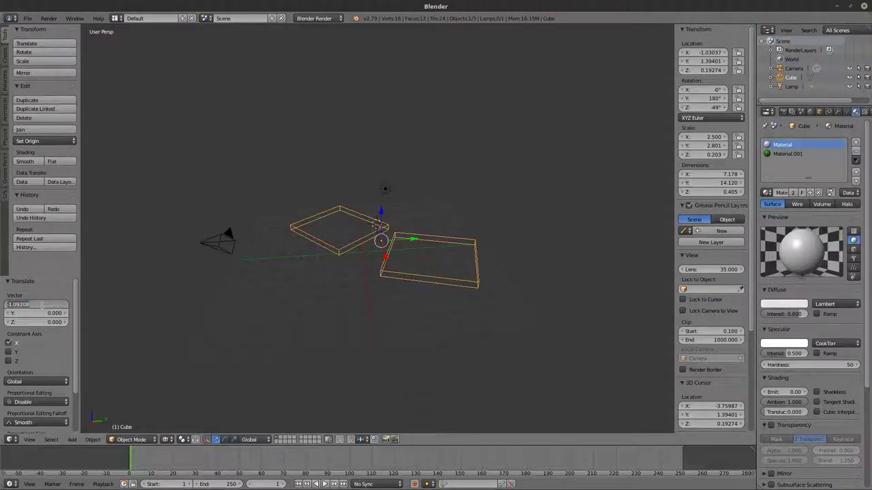
text(1)
key(Return)
Set the X-constrained Translate vector's Y value to 5 and its Z value to 4
click(47, 313)
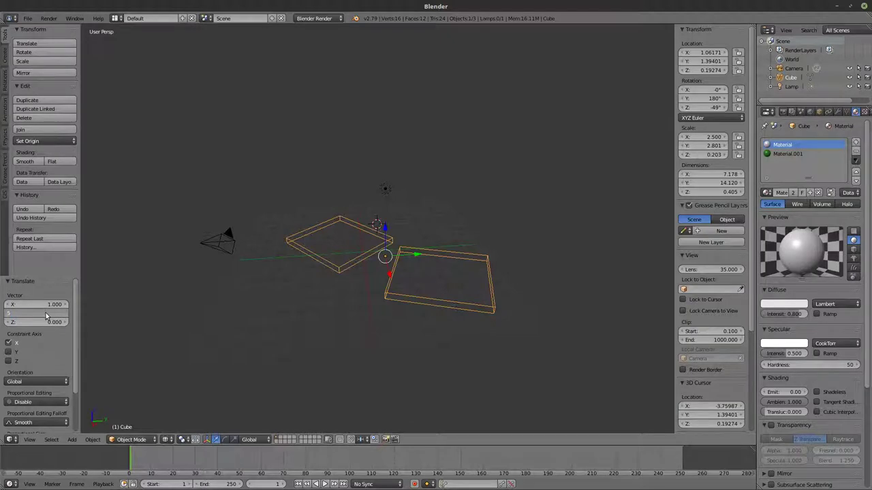
text(5)
key(Tab)
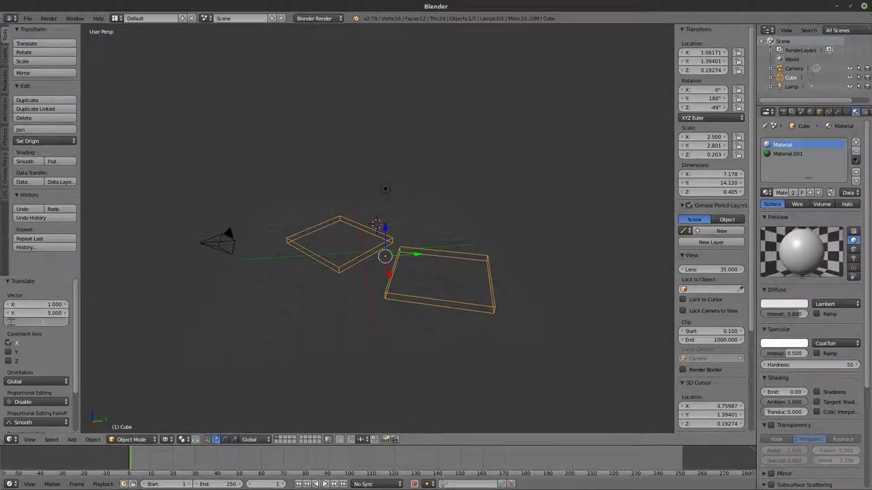
text(4)
key(Return)
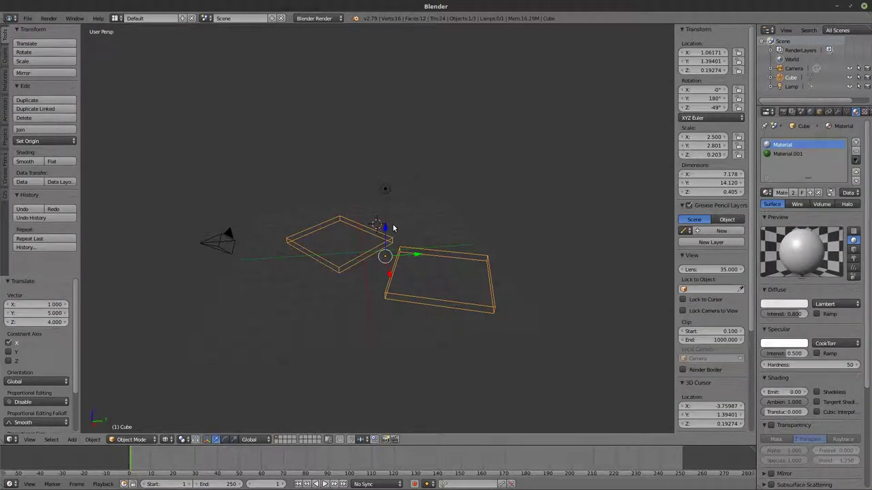
Move the joined object up along the global Z axis by exactly 2 units
drag(383, 230, 384, 208)
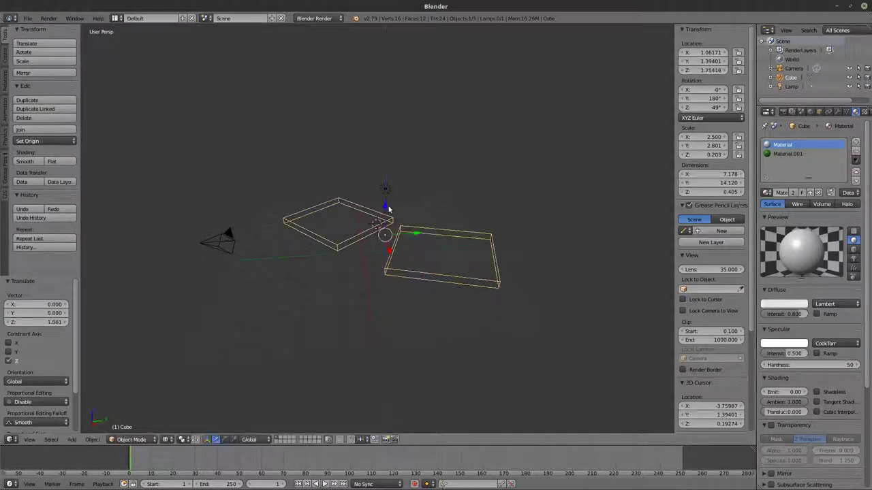
click(49, 323)
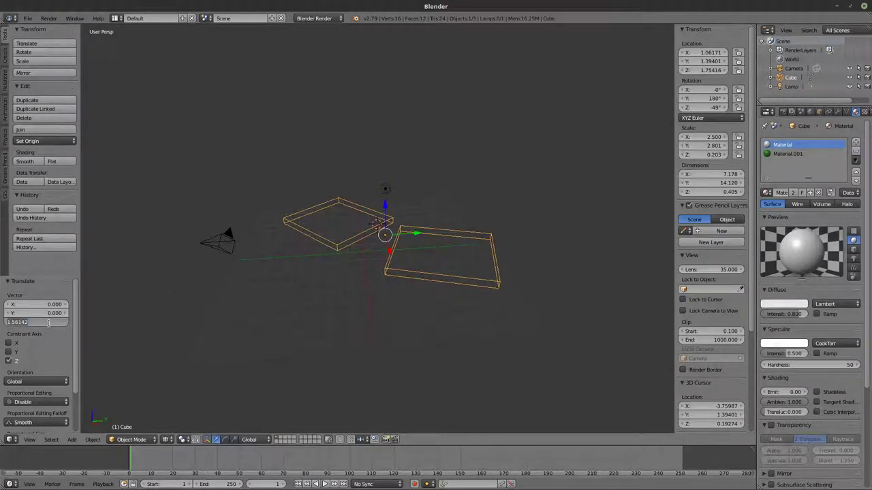
text(2)
key(Return)
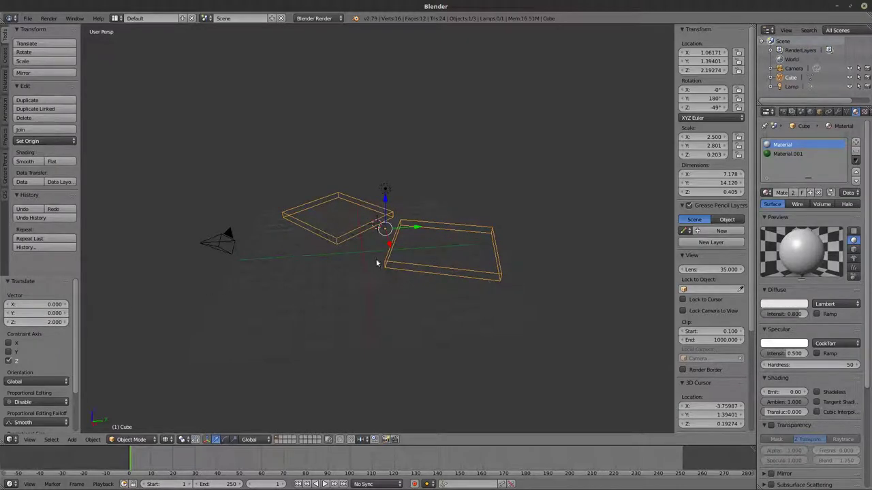
Move the joined object further up along the global Z axis by exactly 3.8 units
drag(387, 207, 396, 147)
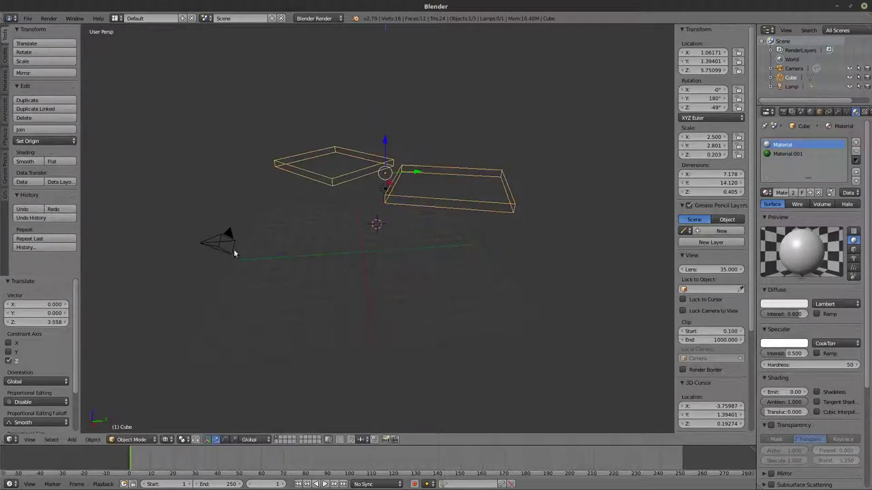
click(49, 324)
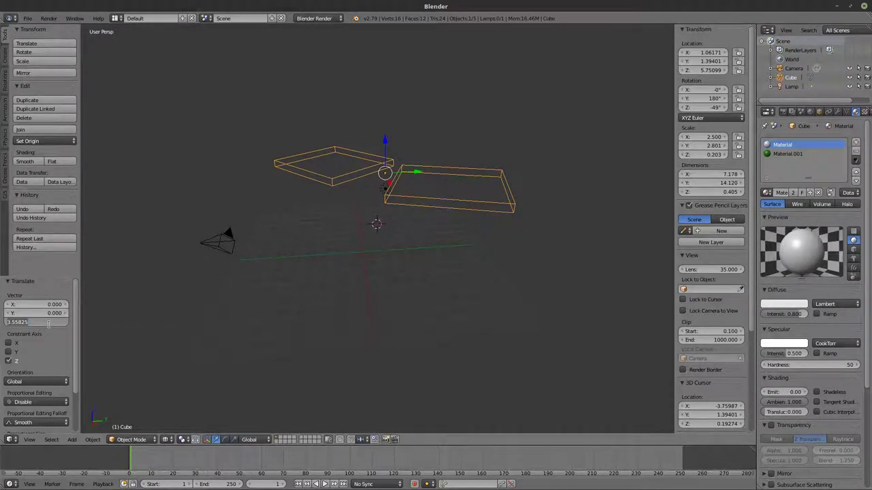
text(3.8)
key(Return)
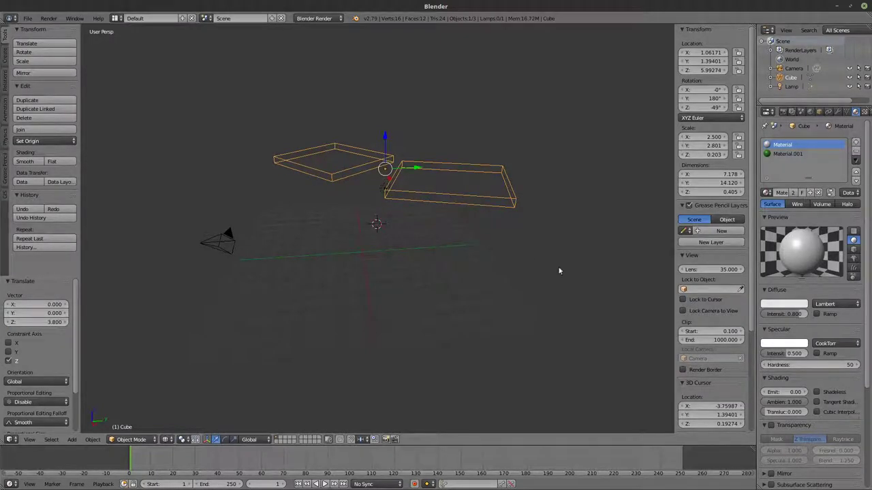
Set the scene's length units to Metric
click(801, 112)
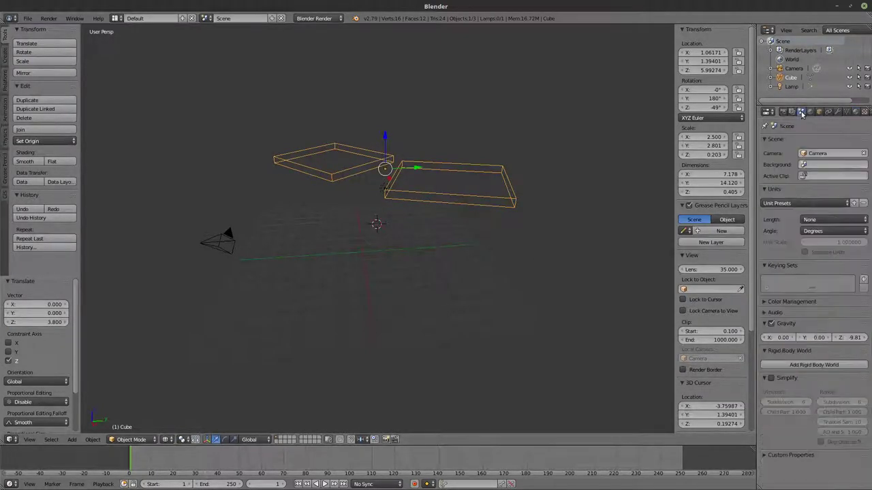
click(810, 219)
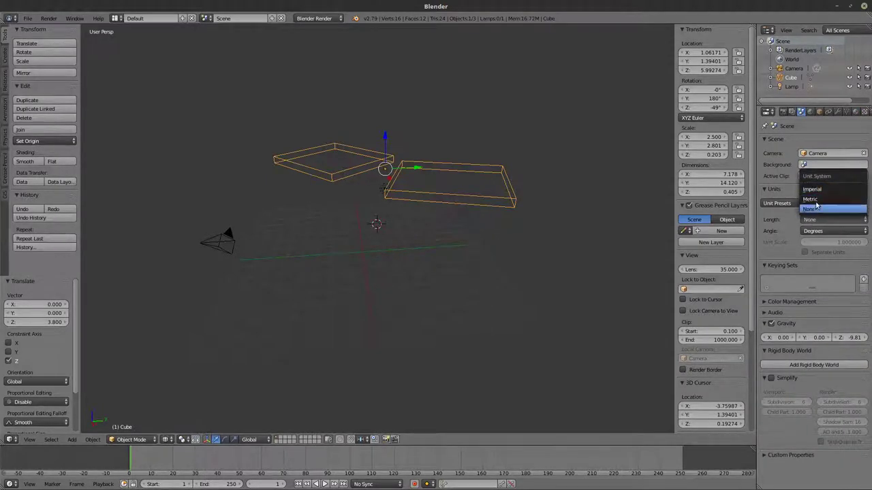
click(818, 201)
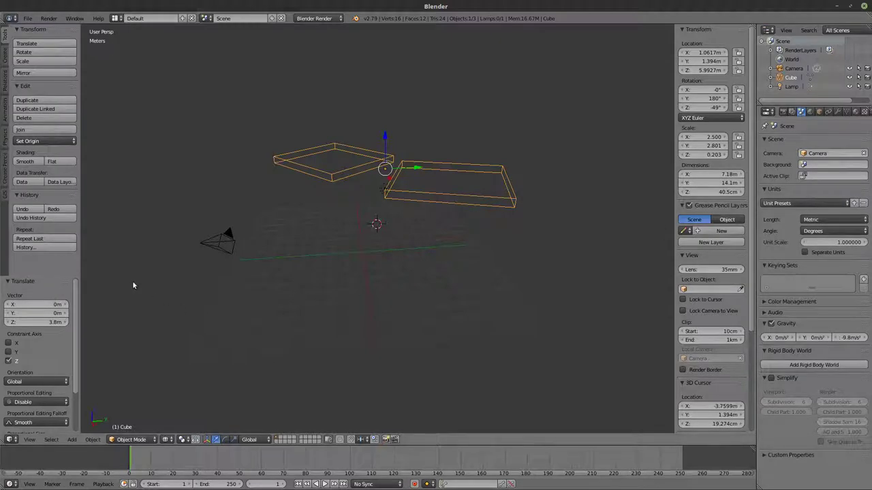
Change the last Translate operation's Z value to -3.8
click(49, 324)
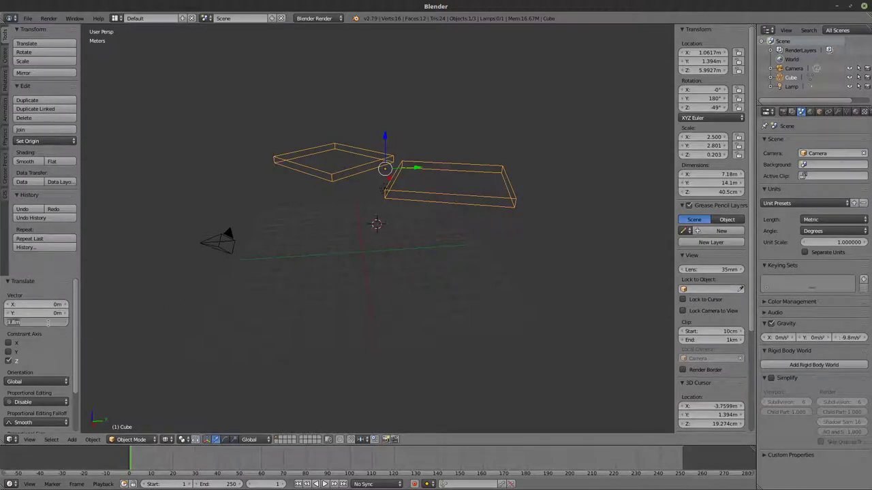
key(BackSpace)
key(Return)
Look through the remaining Translate settings and raise the joined object along the global Z axis to a Z location of about 0.689
mouse_move(443, 242)
middle_down()
mouse_move(451, 219)
mouse_move(450, 228)
middle_up()
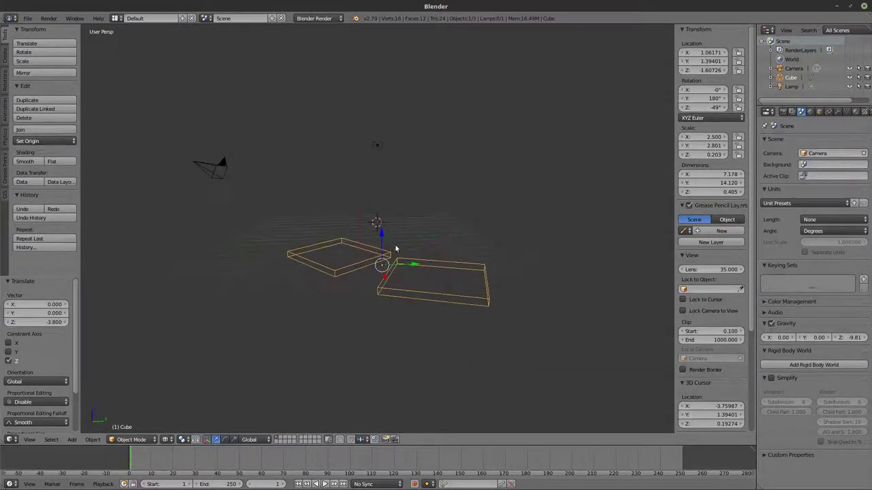
middle_drag(395, 249, 395, 236)
scroll(34, 337, down, 3)
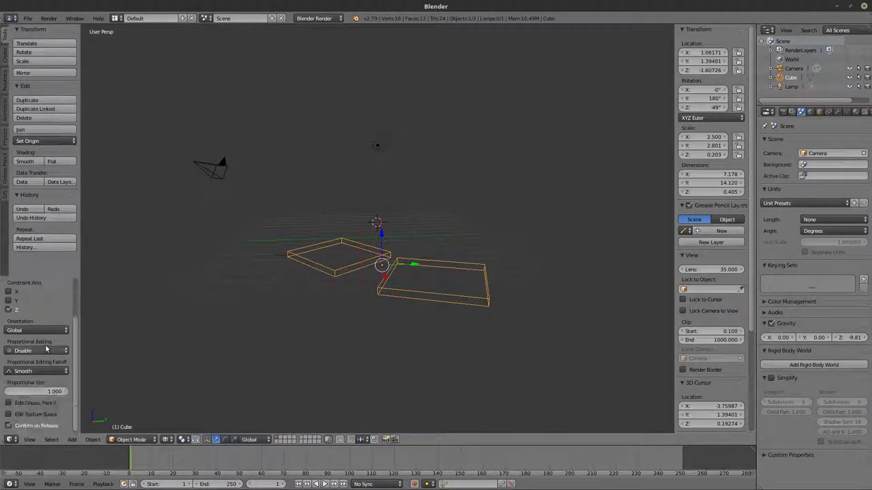
middle_drag(249, 323, 397, 269)
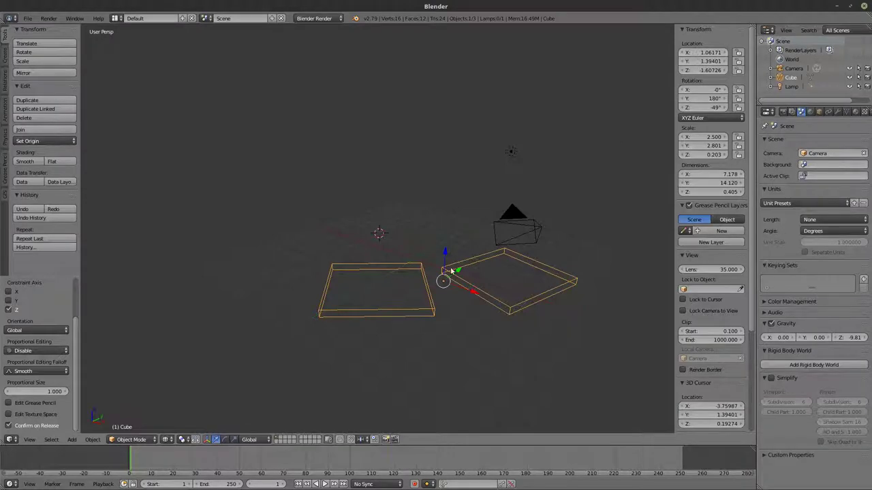
middle_drag(415, 273, 372, 278)
drag(349, 281, 351, 252)
Set the joined object's X, Y and Z location values to 0
middle_drag(351, 252, 412, 272)
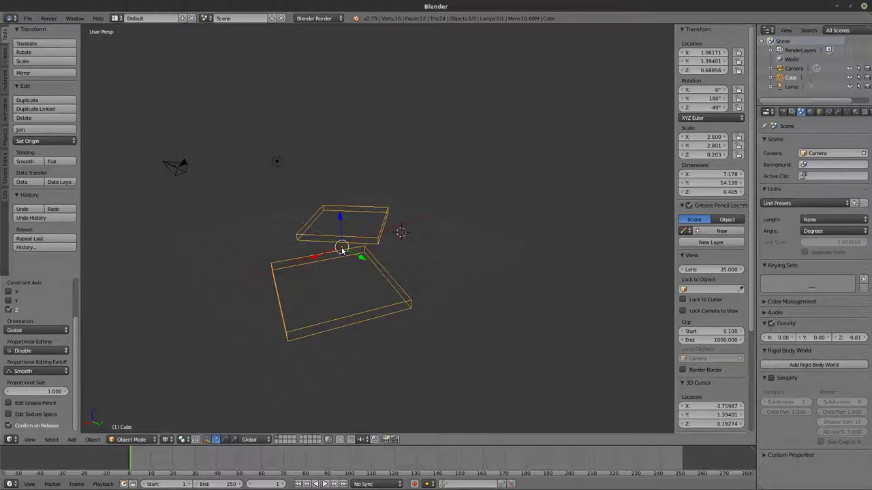
click(709, 53)
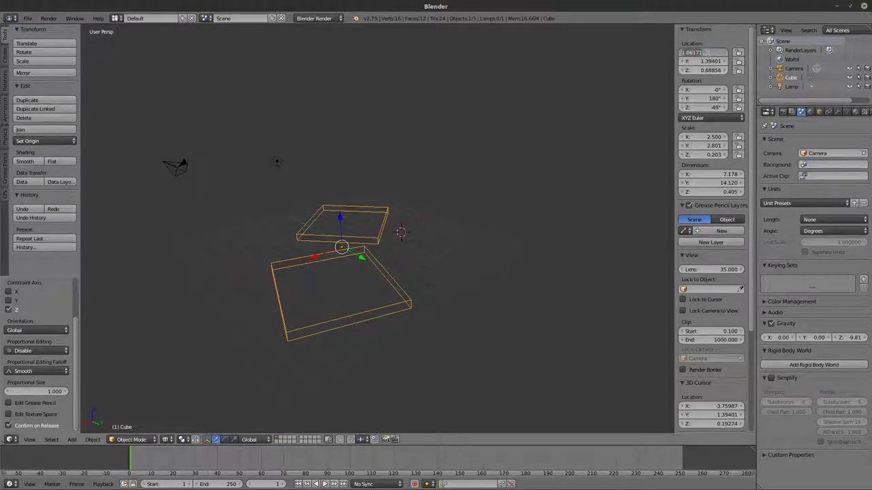
text(0)
key(Return)
click(709, 61)
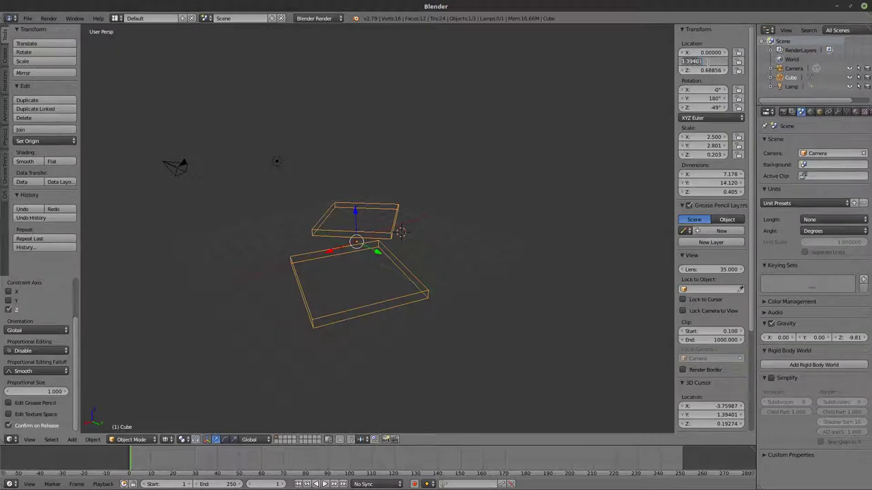
text(0)
key(Return)
click(708, 70)
text(00000)
key(Return)
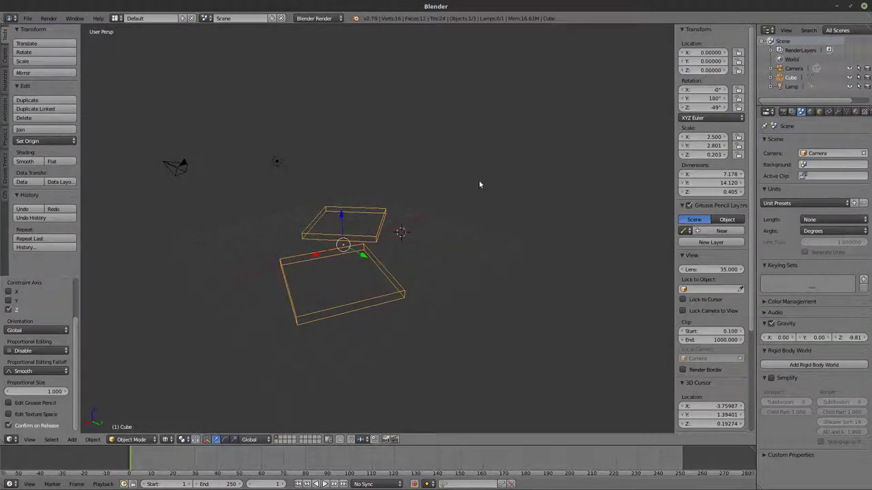
Lock the joined object's X and Y location and try moving it along the Z axis
scroll(325, 284, up, 7)
middle_drag(290, 320, 380, 290)
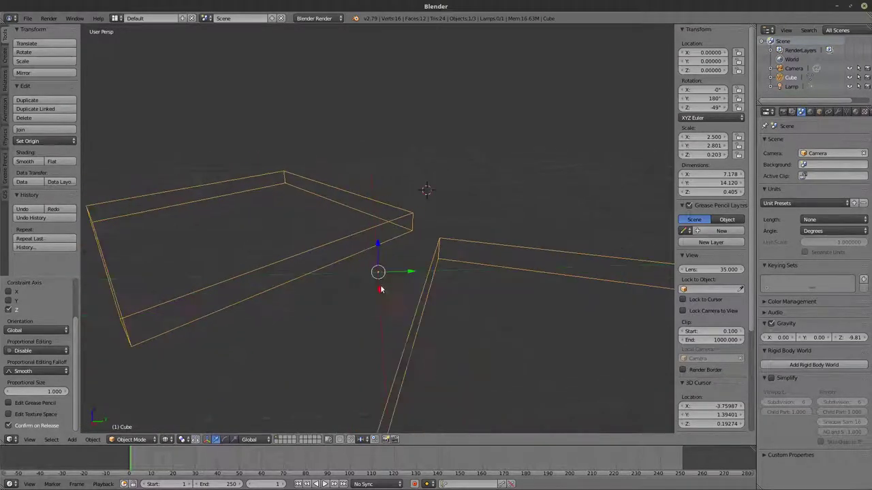
click(739, 53)
click(737, 61)
middle_drag(375, 258, 409, 270)
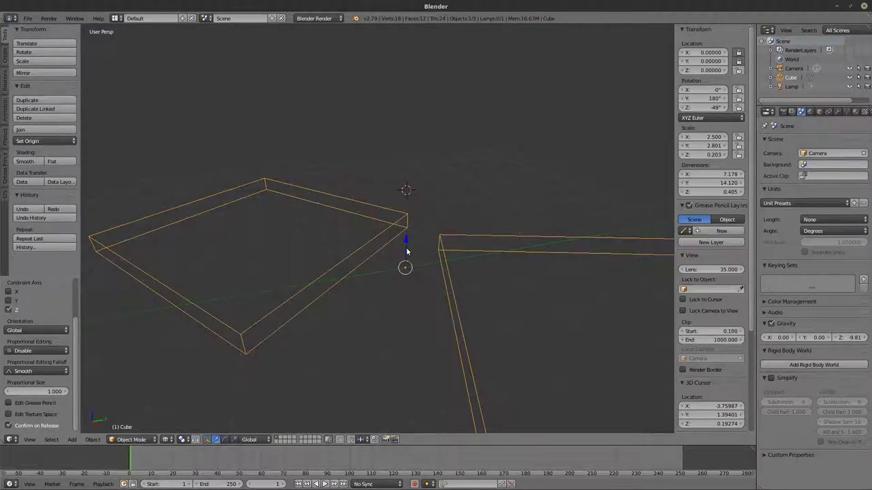
drag(406, 252, 436, 240)
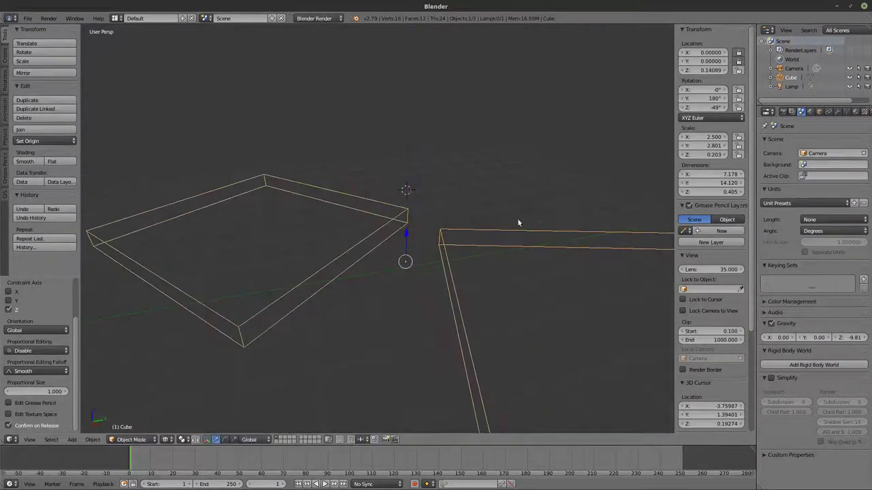
right_click(418, 275)
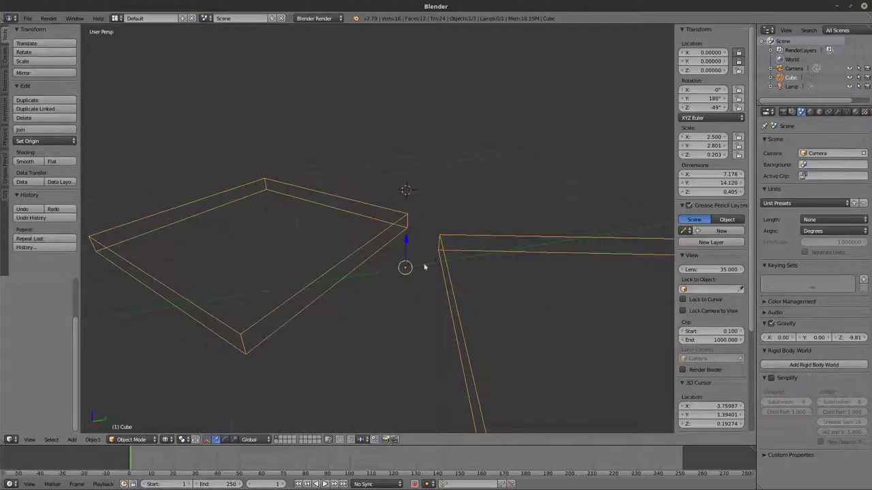
Lock the joined object's Z location too and try to grab and move it freely
click(738, 70)
middle_drag(414, 239, 388, 274)
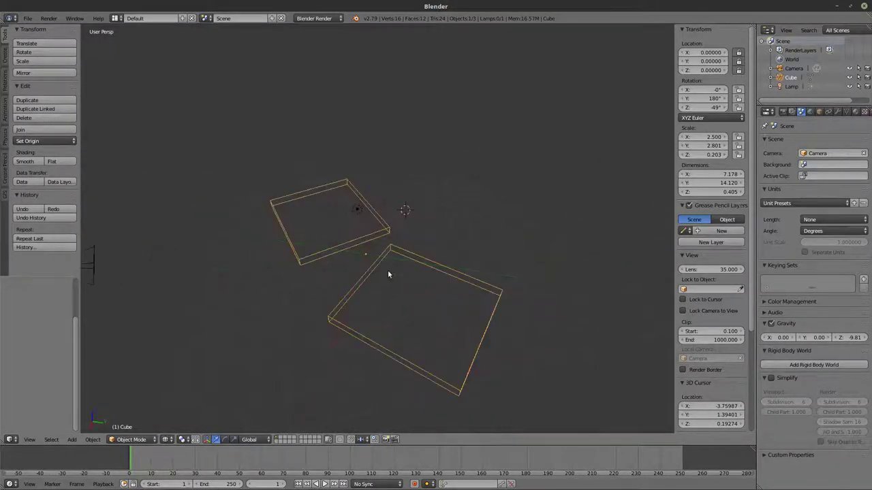
key(g)
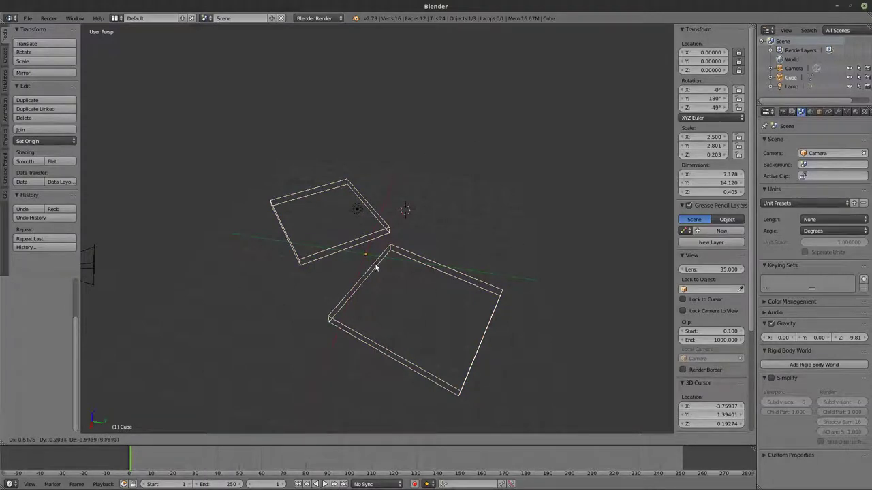
right_click(303, 316)
key(g)
right_click(765, 219)
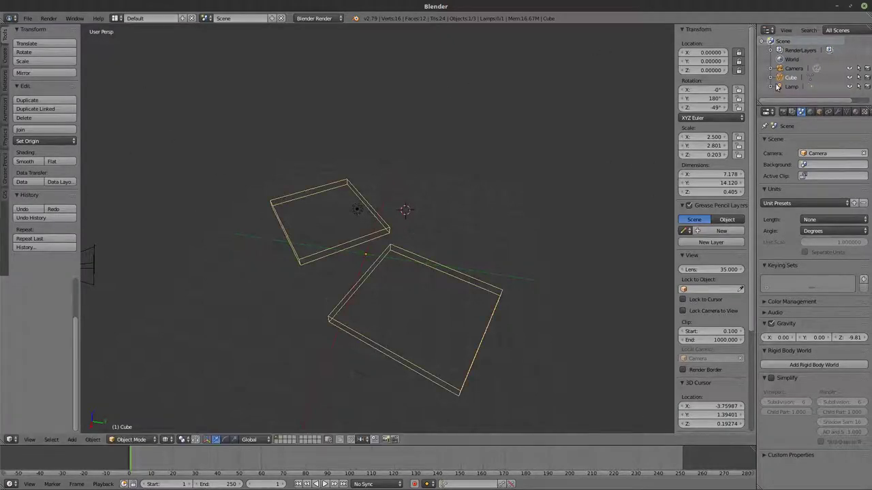
Unlock the joined object's X, Y and Z location
click(738, 70)
click(739, 61)
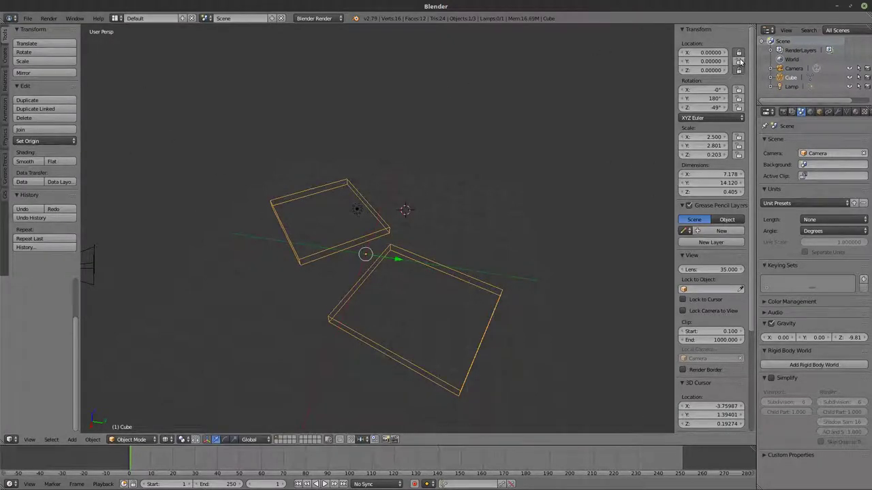
middle_drag(436, 201, 435, 223)
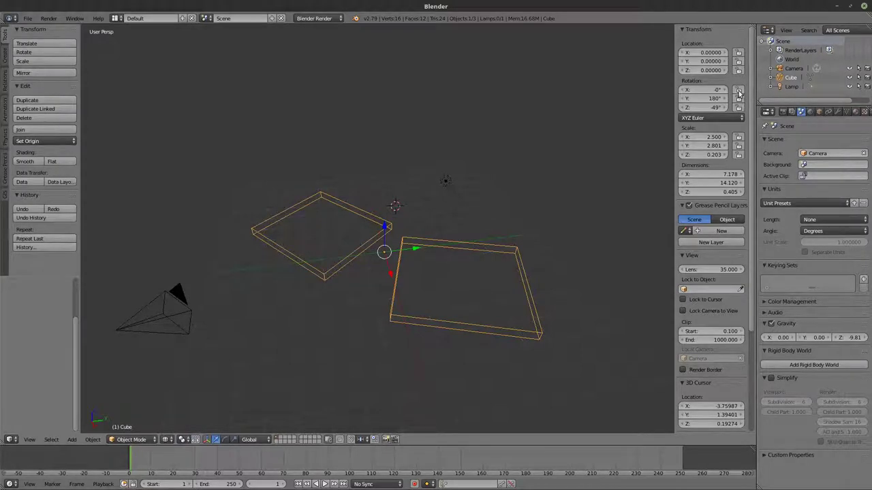
Try out the joined object's Z rotation and set it to 180°
mouse_move(695, 109)
mouse_down()
mouse_move(749, 109)
mouse_move(705, 113)
mouse_up()
click(700, 109)
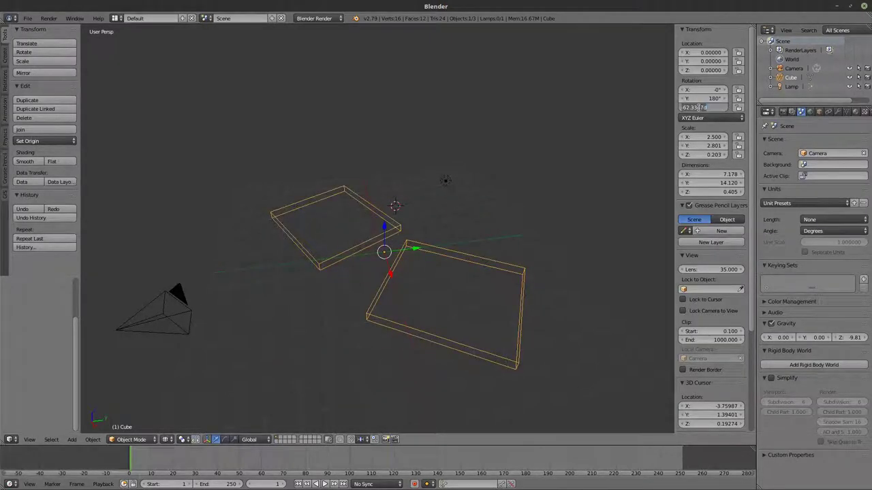
text(180)
key(Return)
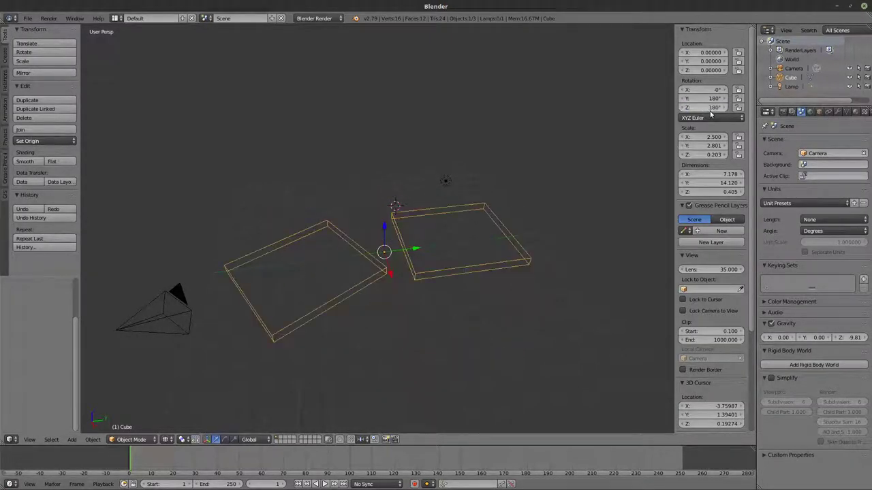
Set the joined object's Y rotation to 0° and choose XYZ Euler as its rotation mode
drag(700, 101, 653, 101)
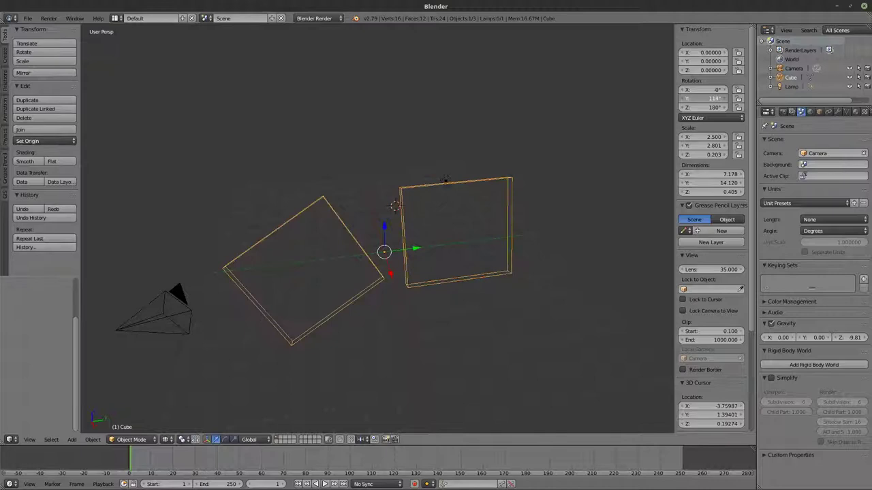
click(705, 100)
text(0)
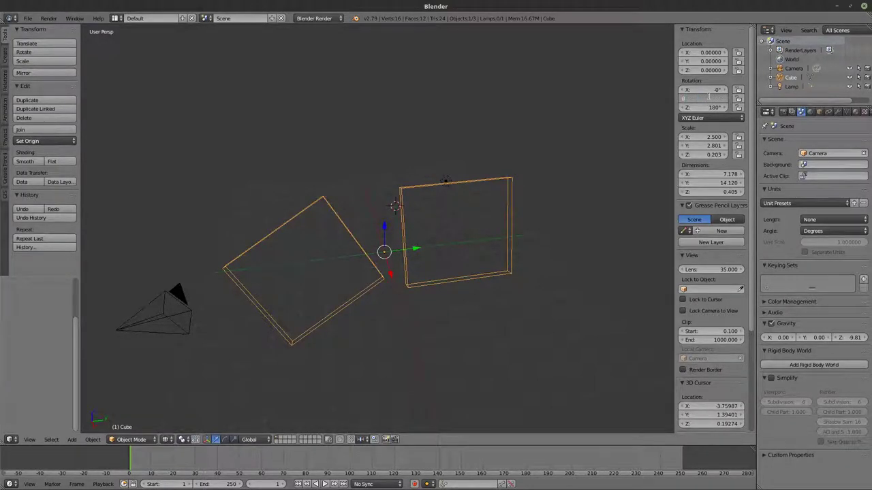
key(Return)
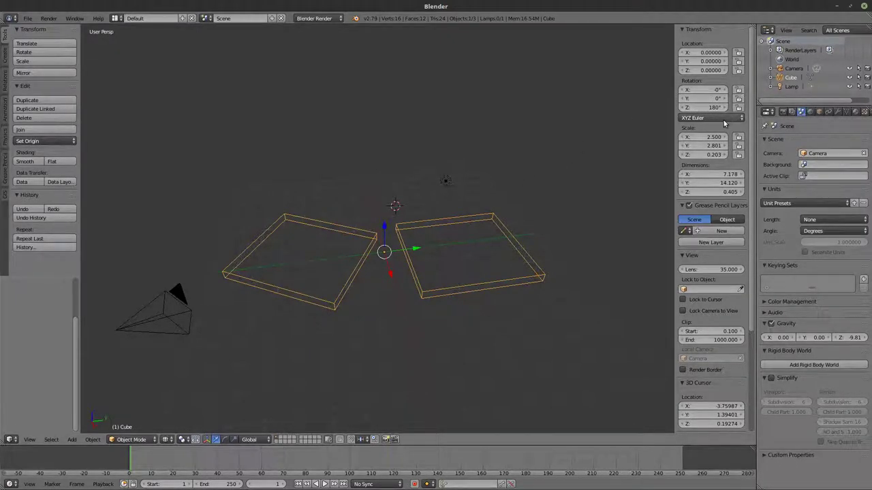
click(724, 120)
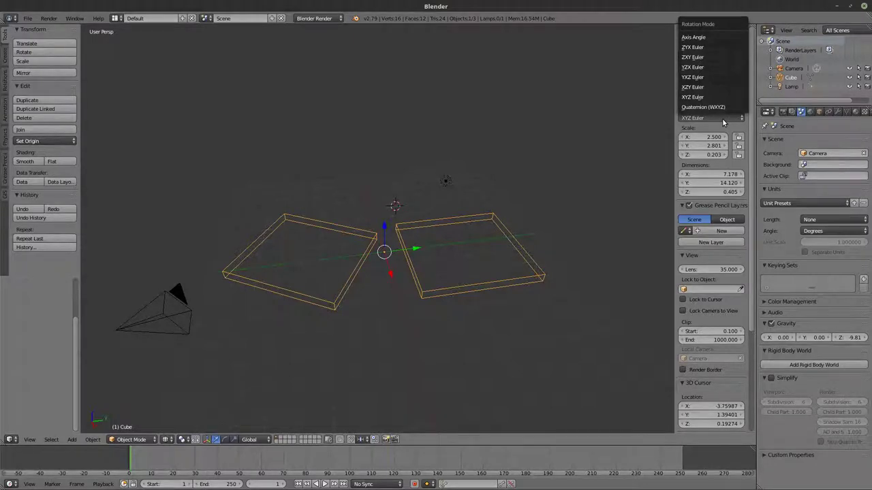
click(693, 97)
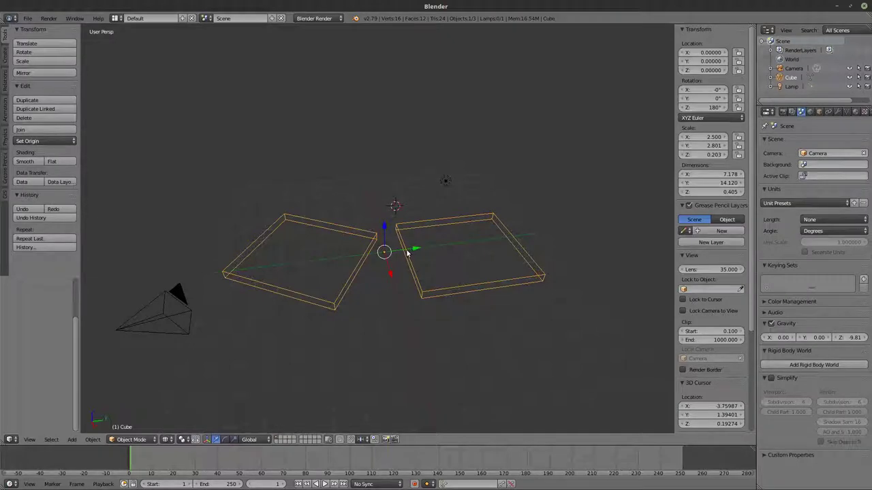
Set the joined object's scale values to 5 on Y, 1 on X and 1 on Z
click(708, 147)
text(5)
key(Return)
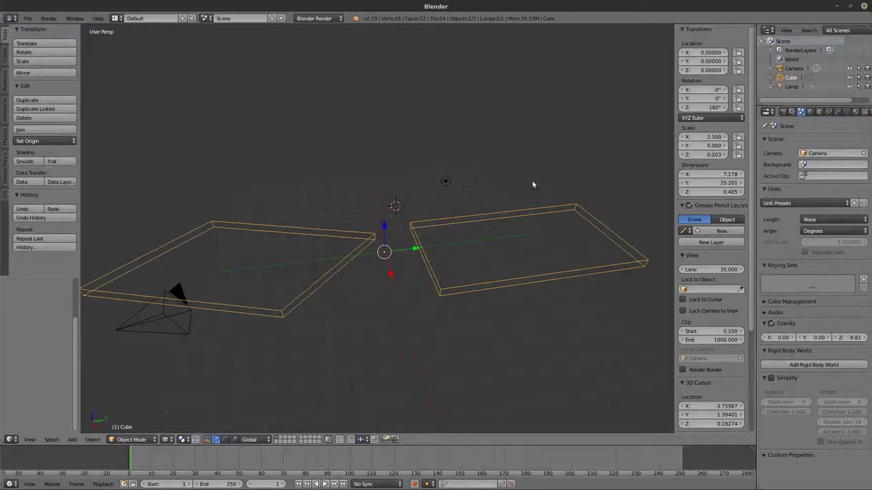
middle_drag(532, 179, 448, 195)
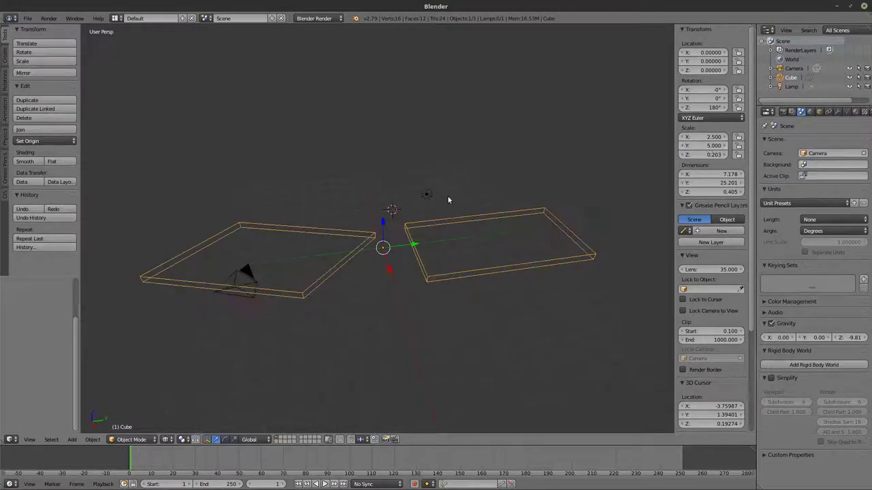
click(704, 137)
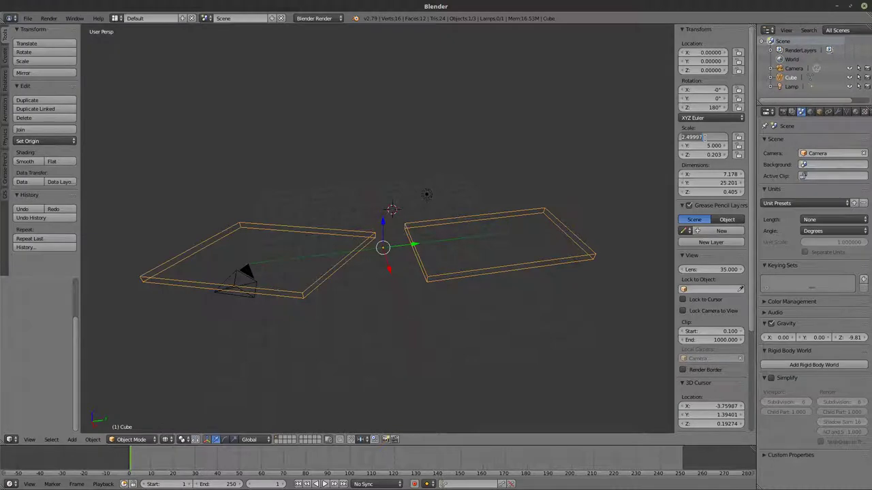
text(1)
key(Return)
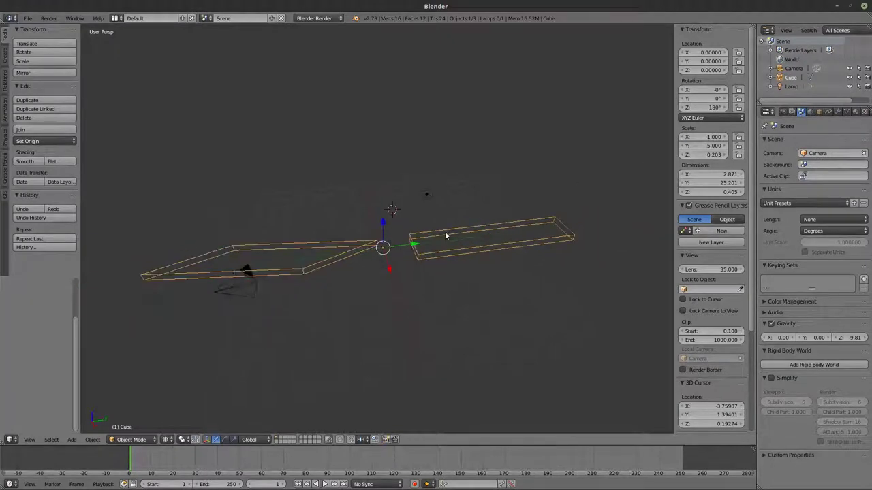
middle_drag(445, 236, 461, 223)
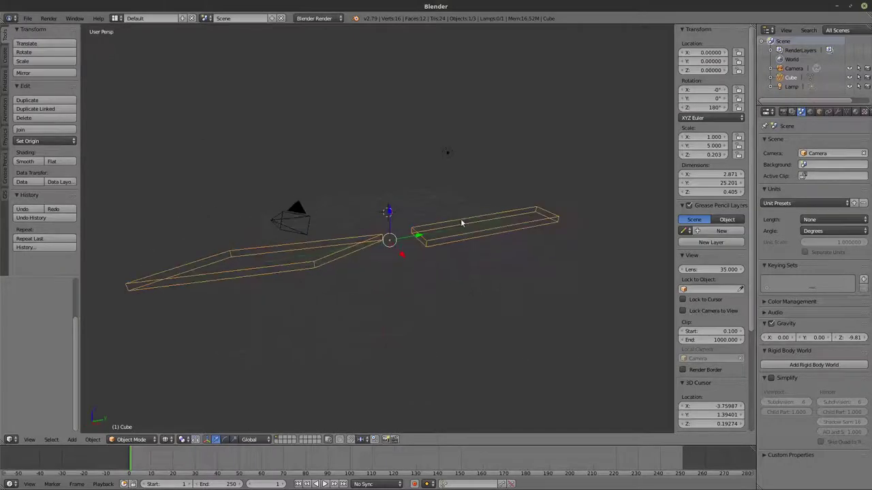
click(712, 156)
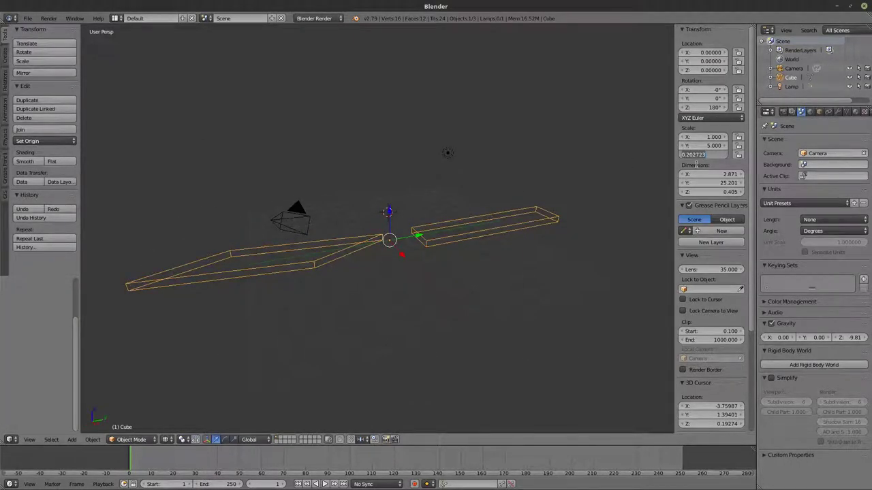
text(1)
key(Return)
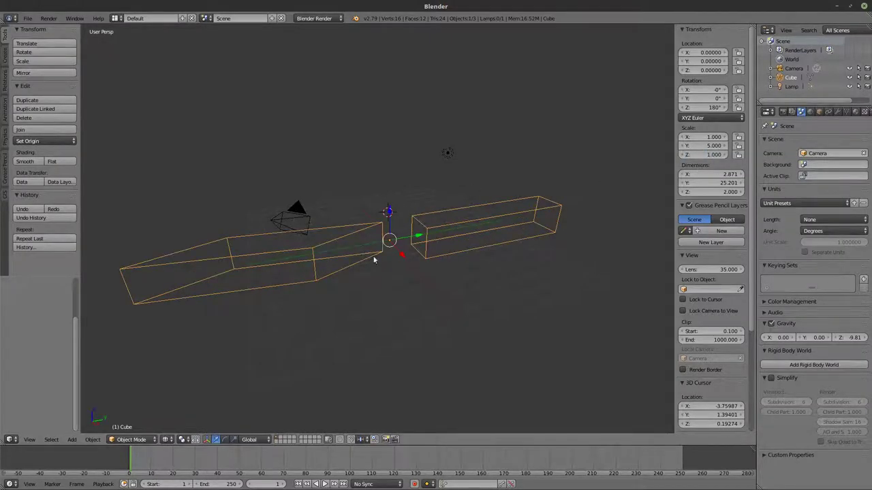
Switch the viewport to solid shading and scale the joined object along X to a scale value of about 3.965
mouse_move(376, 255)
middle_down()
mouse_move(411, 253)
mouse_move(405, 270)
mouse_move(315, 286)
mouse_move(382, 259)
middle_up()
key(z)
scroll(283, 374, down, 2)
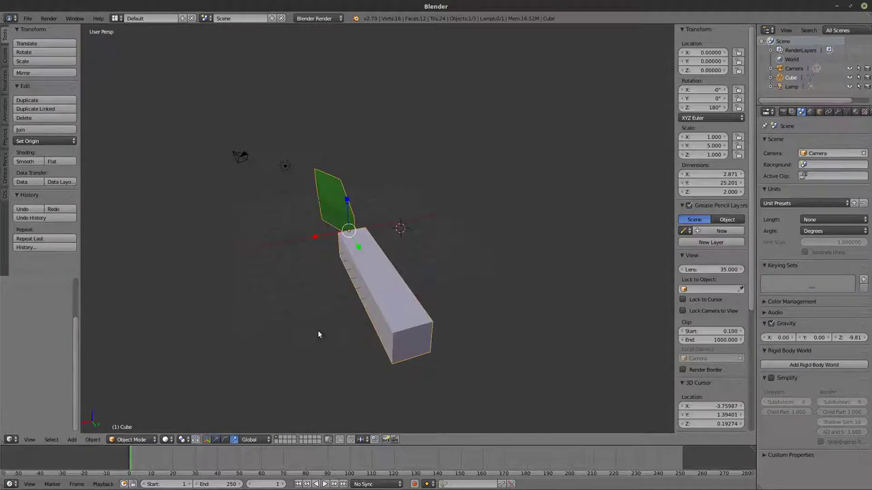
middle_drag(314, 238, 226, 284)
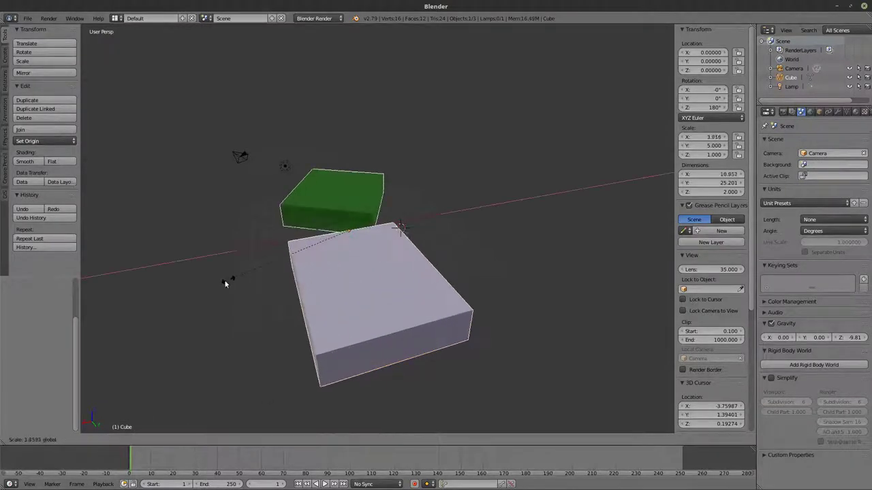
key(s)
key(x)
click(336, 282)
Scale the joined object along Y in two passes, to about 2.166 and up to about 3.386
key(s)
key(y)
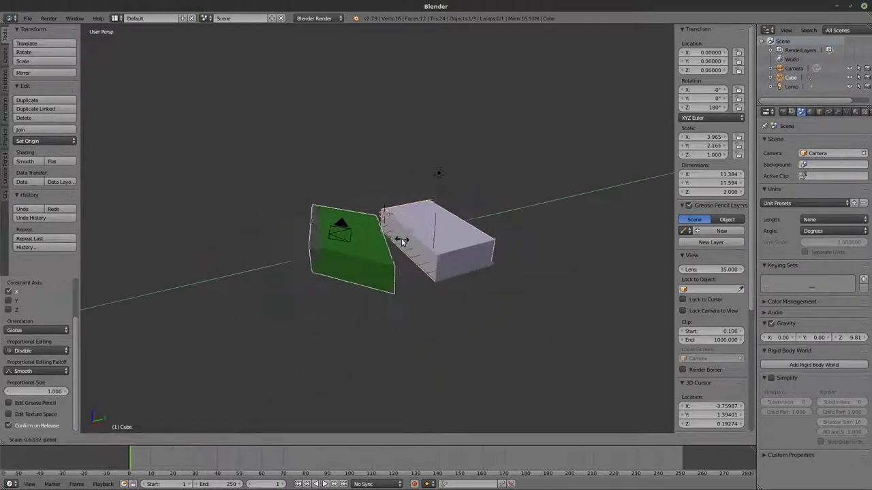
click(399, 239)
mouse_move(399, 239)
middle_down()
mouse_move(389, 243)
mouse_move(405, 247)
middle_up()
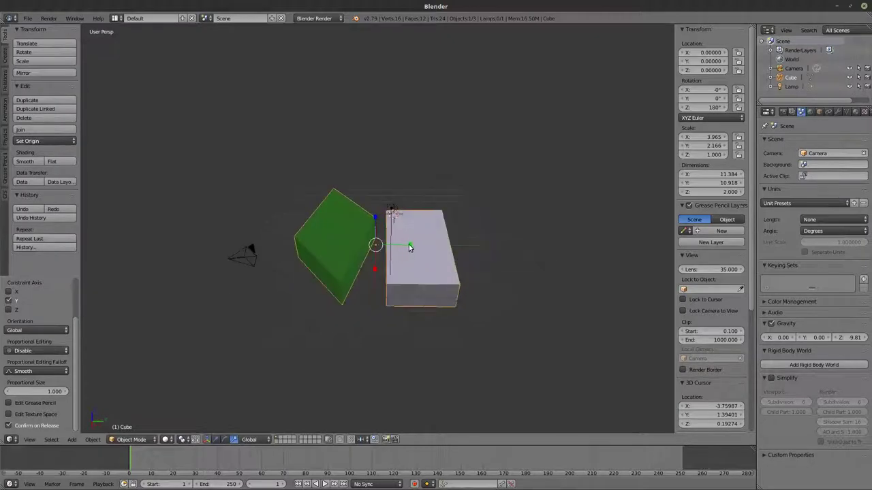
key(s)
key(y)
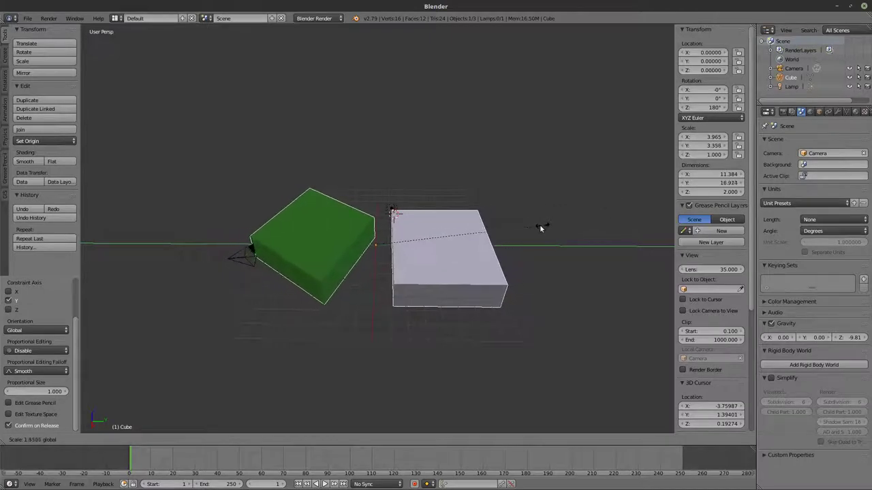
click(445, 245)
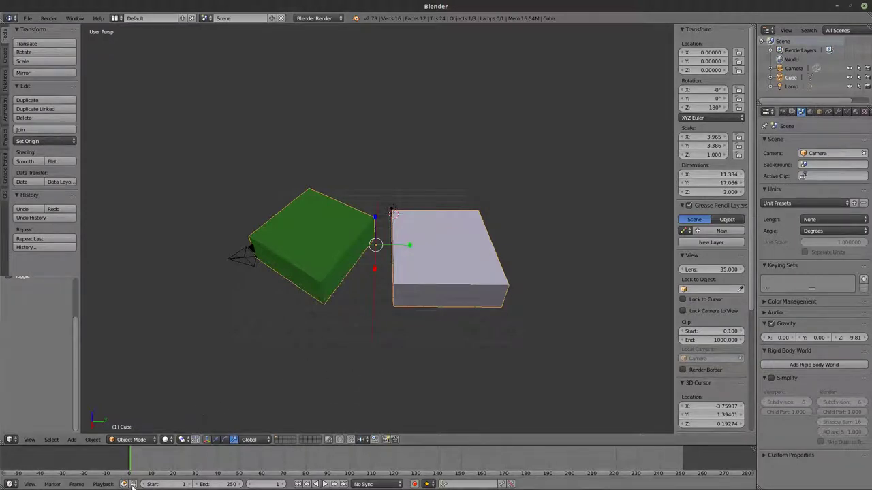
Change the viewport shading to Bounding Box
click(151, 440)
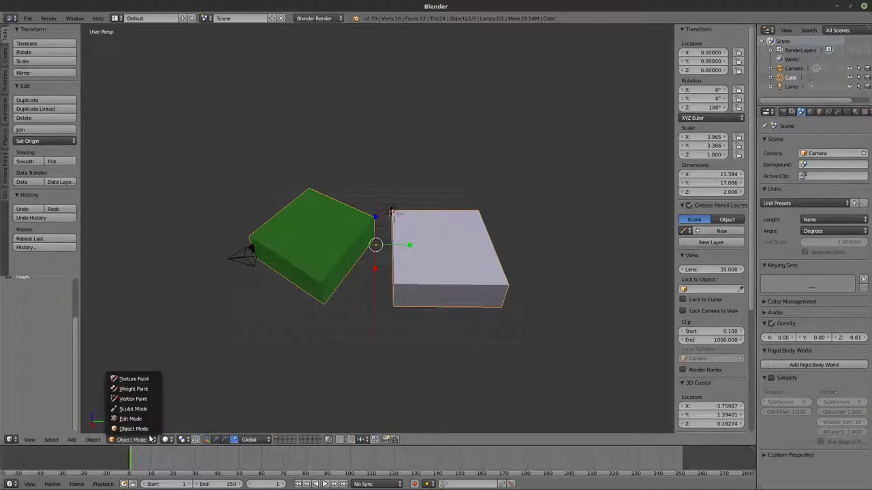
click(167, 444)
click(166, 440)
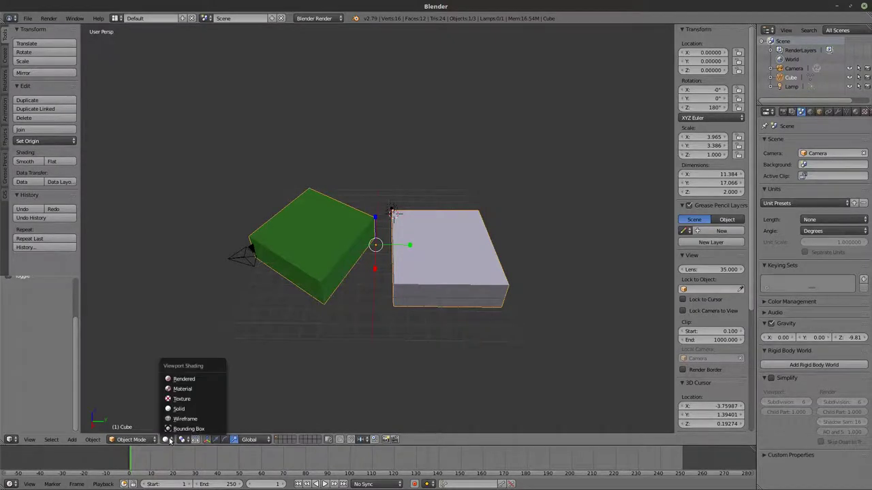
click(175, 431)
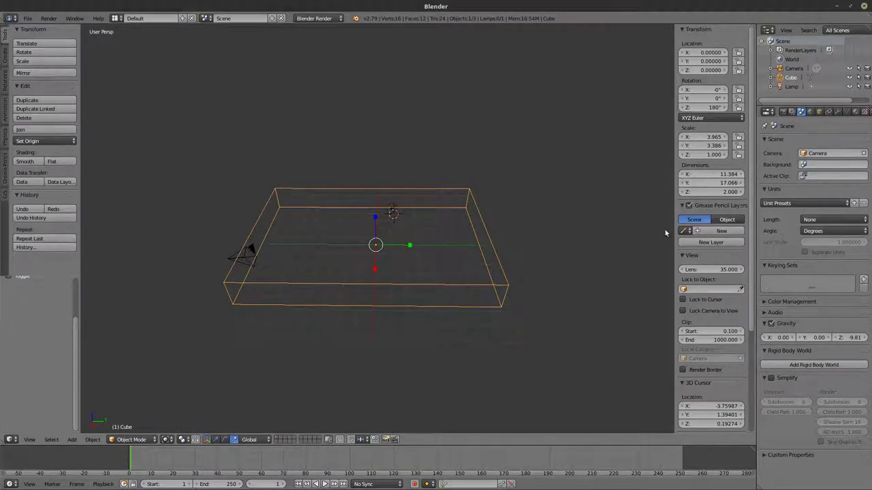
Set the joined object's dimensions to 20 on X, 20 on Y and 20 on Z
drag(698, 177, 708, 182)
click(715, 172)
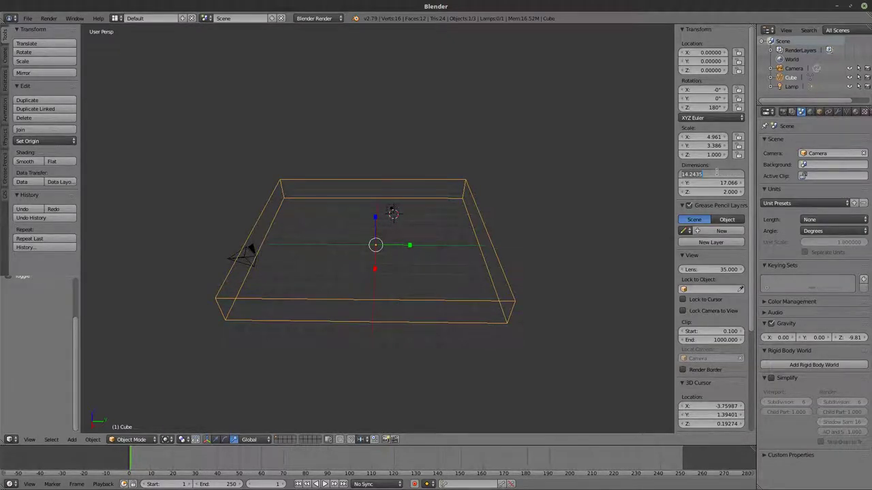
text(20)
key(Return)
click(715, 183)
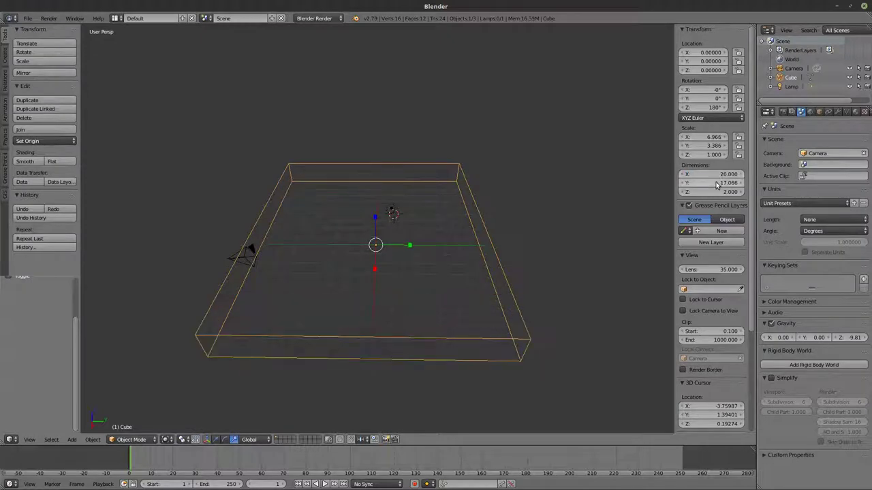
text(20)
key(Return)
click(715, 191)
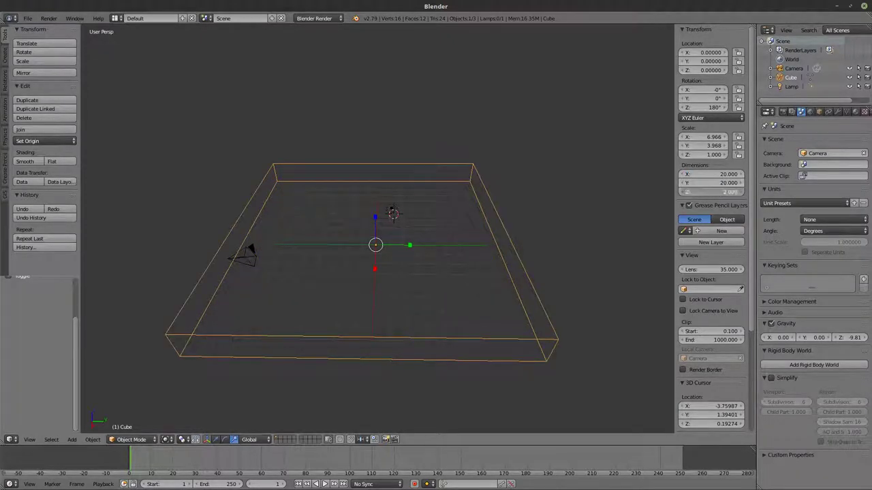
text(20)
key(Return)
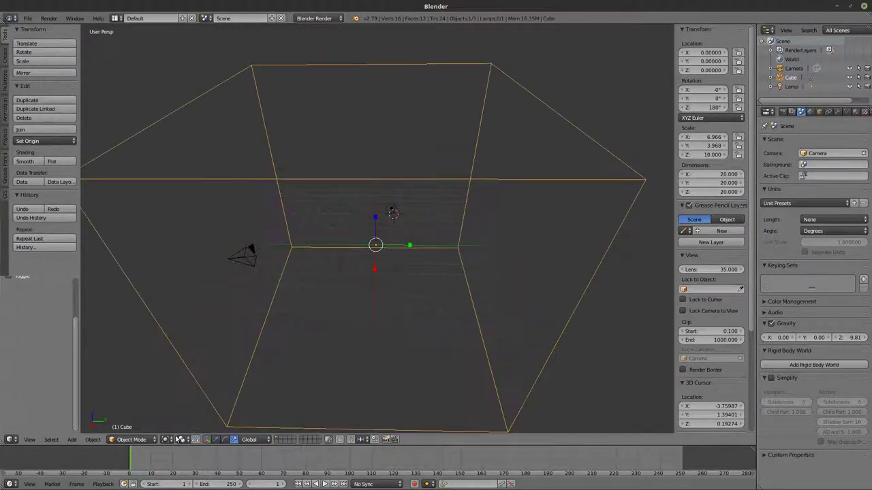
Switch the viewport shading from Bounding Box back to Solid
click(169, 439)
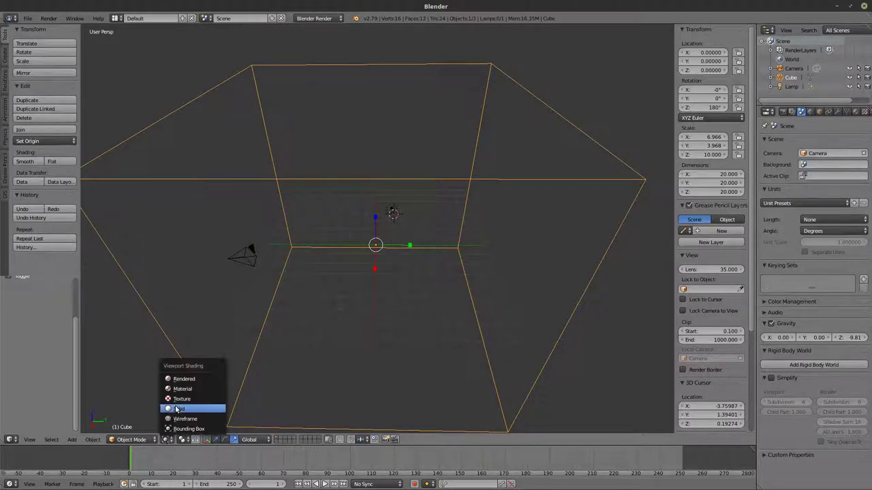
click(178, 408)
scroll(378, 271, down, 3)
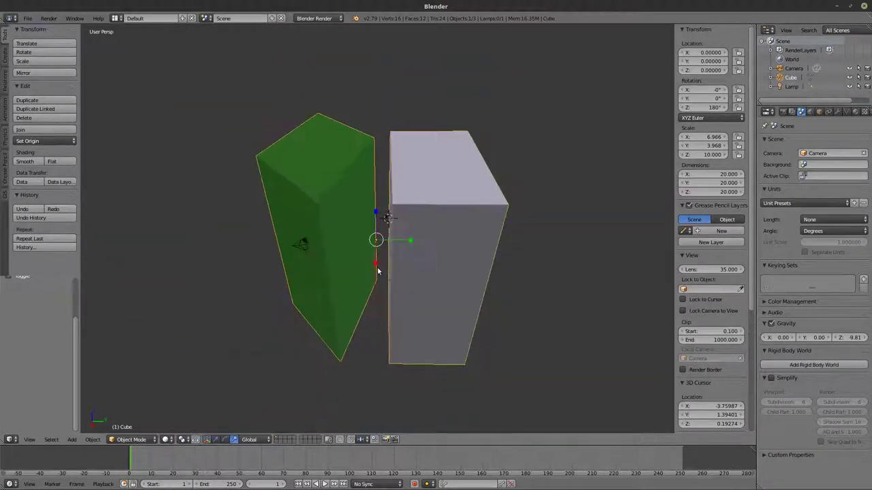
middle_drag(378, 271, 498, 236)
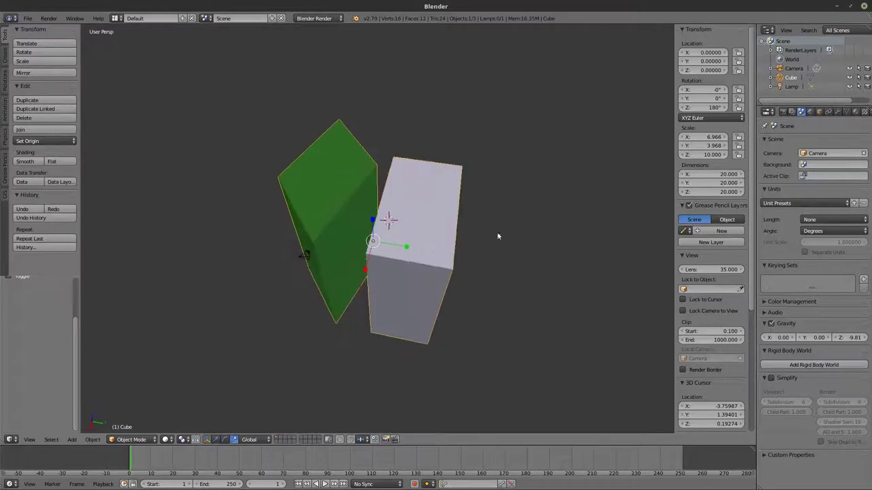
mouse_move(549, 250)
middle_down()
mouse_move(493, 234)
mouse_move(531, 278)
mouse_move(560, 279)
mouse_move(531, 265)
mouse_move(539, 252)
middle_up()
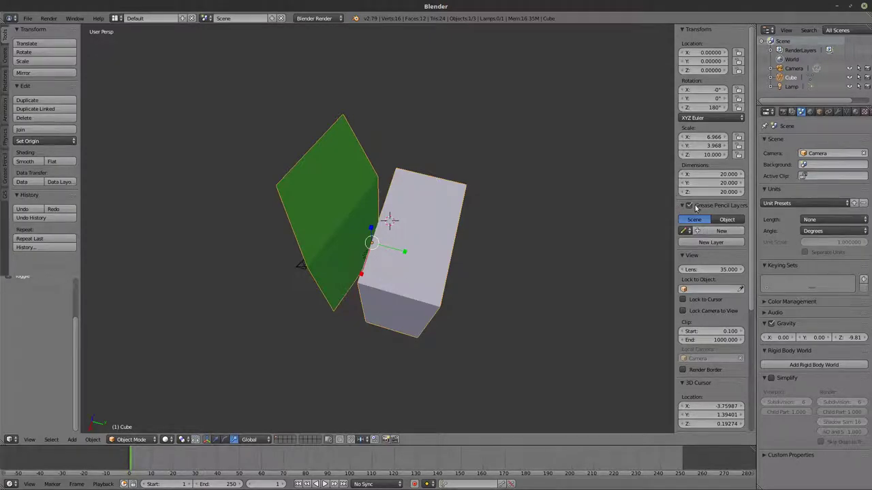
Lower the 3D view's clipping end distance to 10 and examine how the objects are cut off at different distances
scroll(690, 254, down, 2)
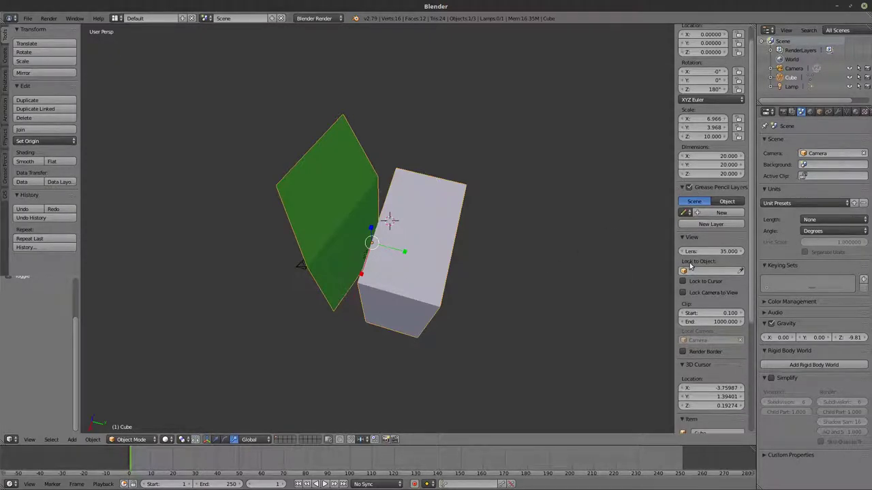
scroll(689, 231, down, 2)
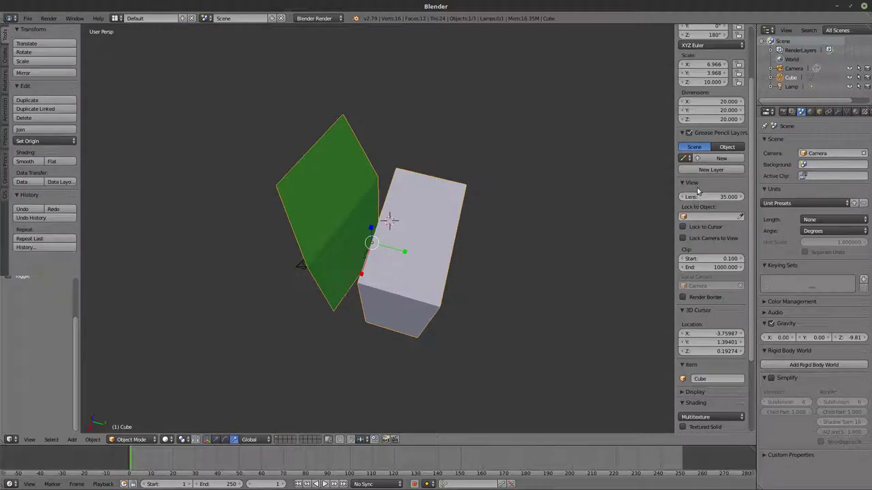
scroll(702, 229, down, 2)
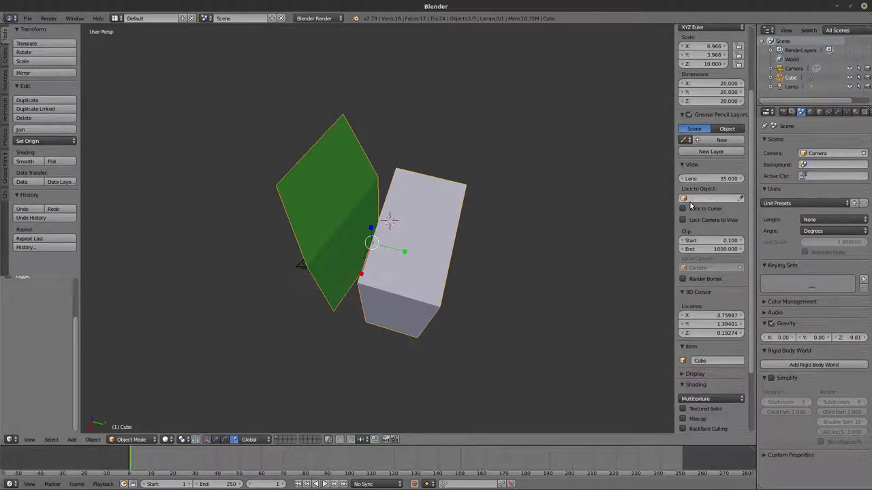
middle_drag(578, 278, 630, 247)
scroll(471, 309, up, 3)
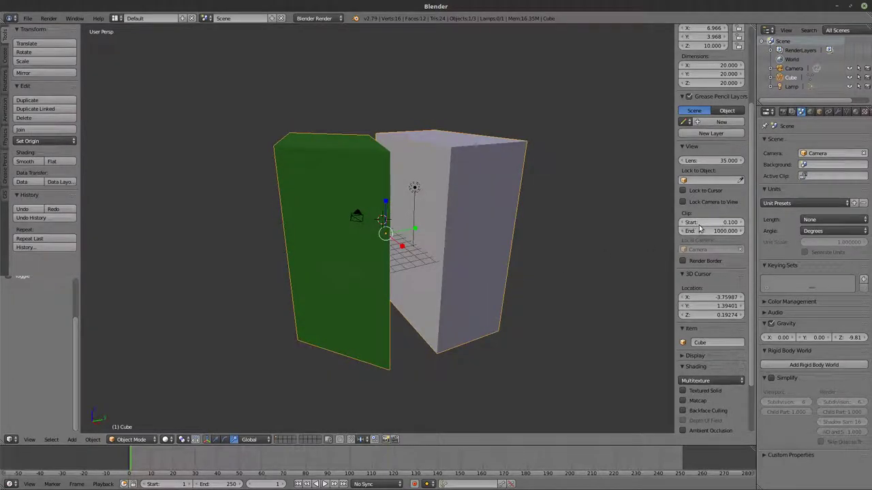
scroll(478, 236, up, 6)
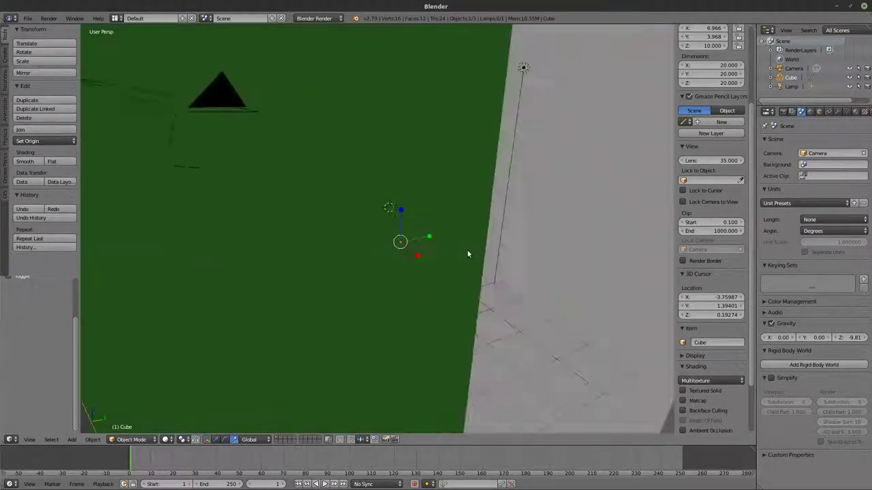
scroll(453, 273, down, 3)
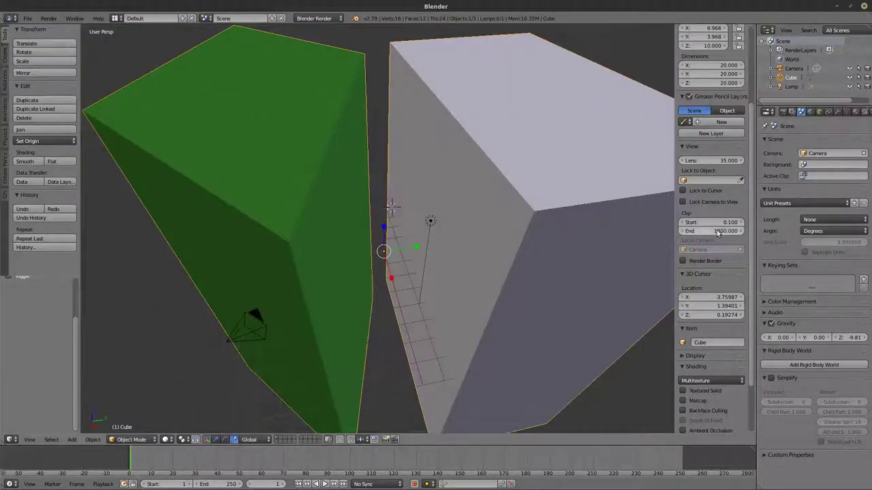
drag(717, 233, 684, 233)
scroll(470, 239, down, 3)
scroll(463, 241, up, 7)
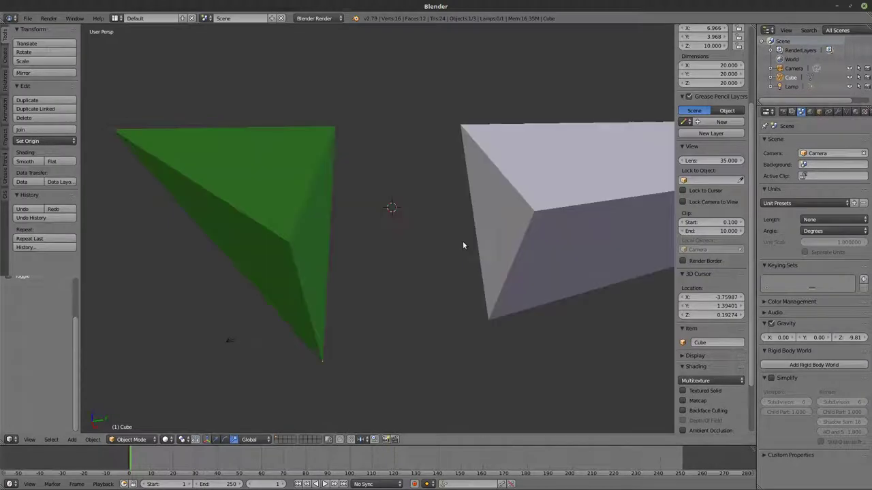
scroll(462, 241, up, 3)
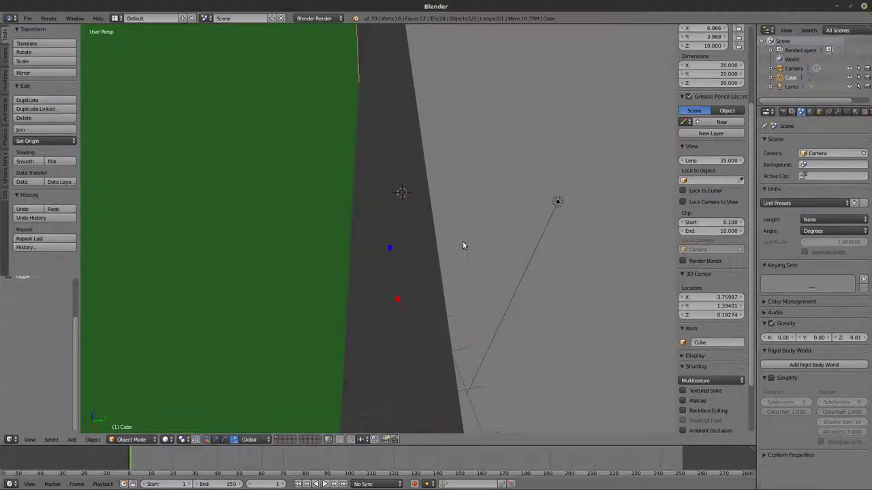
scroll(453, 249, up, 1)
scroll(446, 254, up, 5)
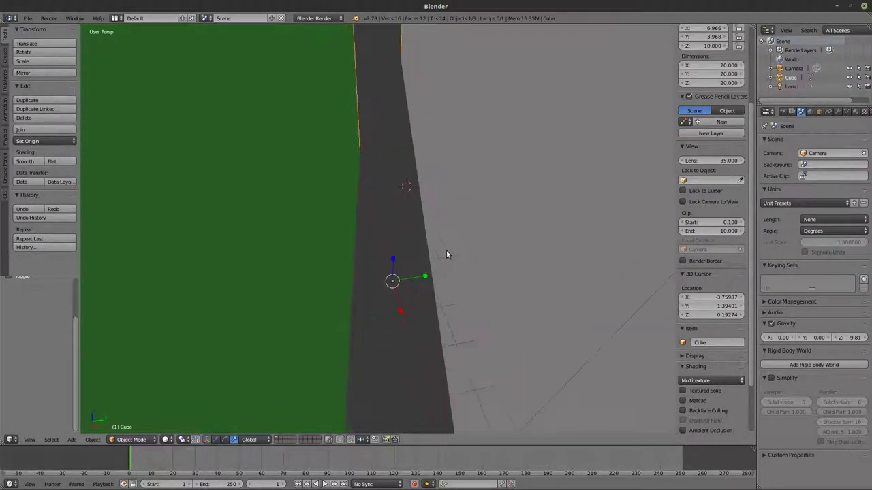
scroll(446, 255, down, 3)
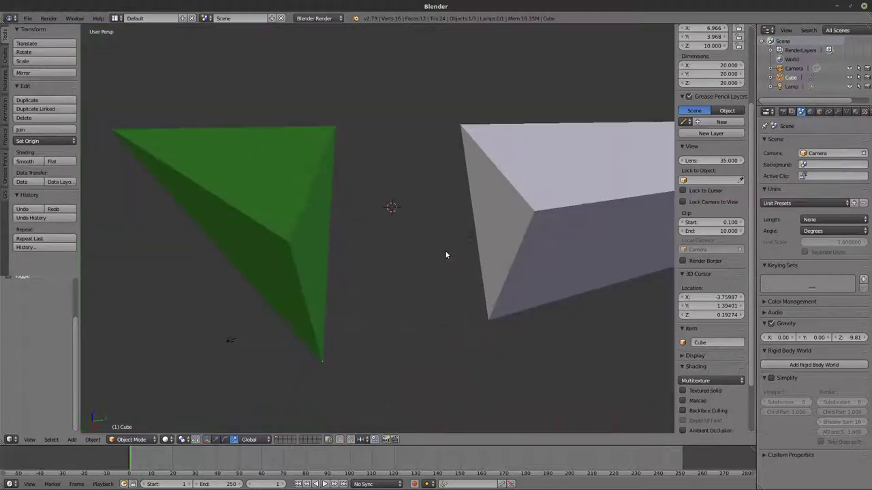
Raise the 3D view's clipping end distance and set it to 1000
drag(705, 235, 741, 234)
drag(712, 230, 711, 231)
click(711, 230)
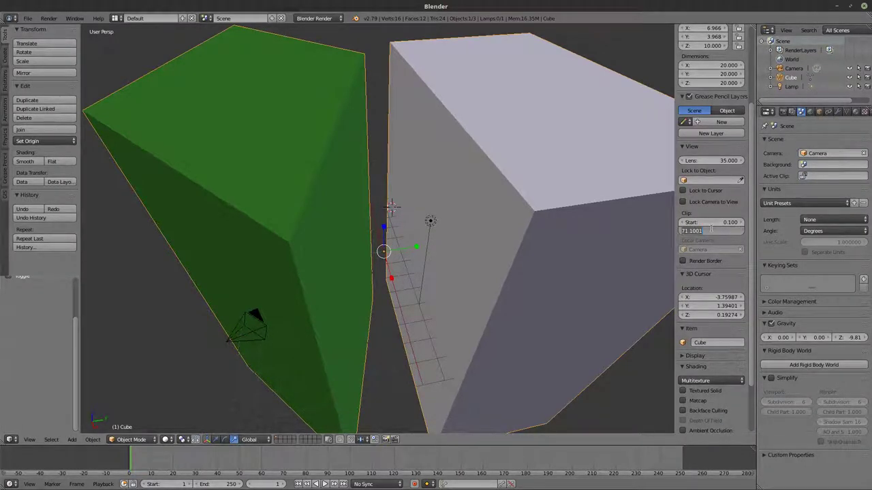
text(1000)
key(Return)
Set the 3D view's clipping end distance to 1035 and check the far clipping of the distant objects
scroll(416, 241, down, 8)
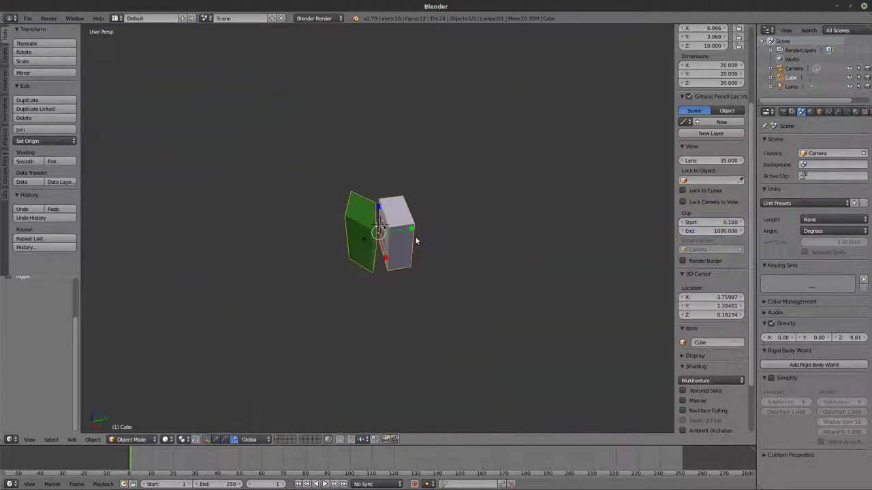
scroll(416, 240, down, 5)
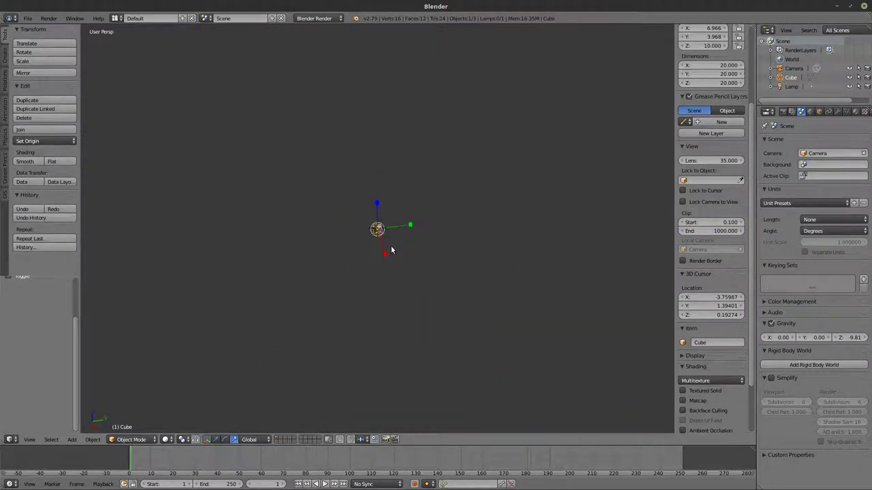
scroll(392, 250, down, 3)
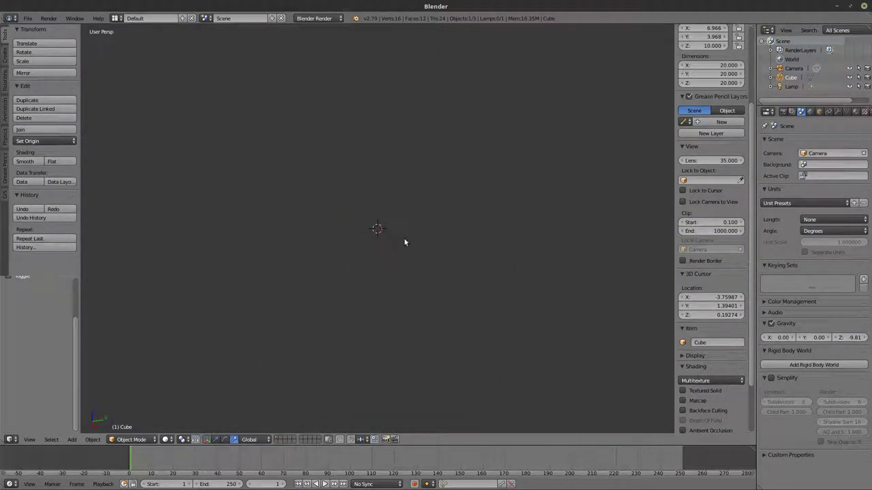
click(711, 231)
text(1035)
key(Return)
scroll(390, 238, up, 2)
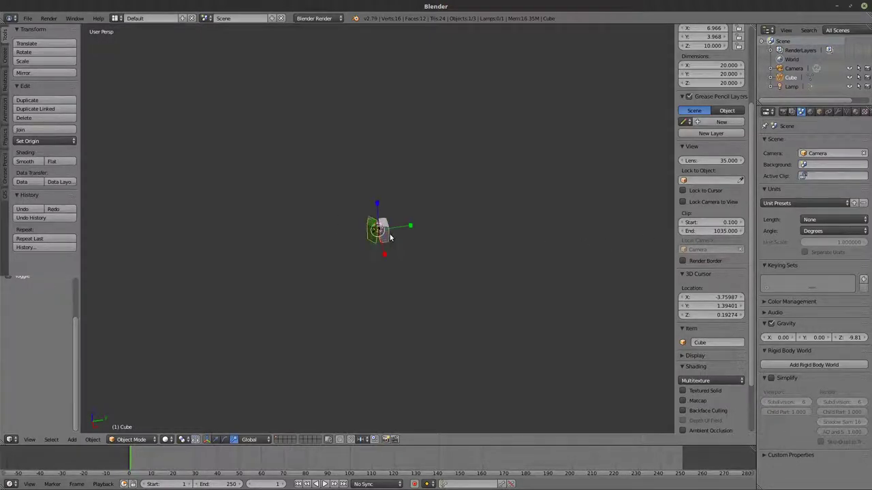
scroll(390, 238, down, 2)
scroll(389, 239, up, 3)
scroll(388, 263, up, 8)
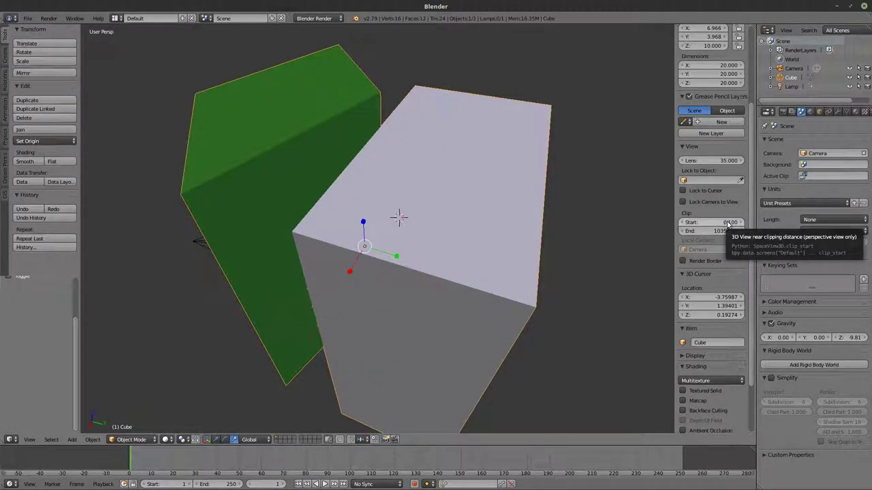
Examine the near clipping of the objects at close range and review the view, 3D cursor and transform settings
scroll(282, 241, up, 5)
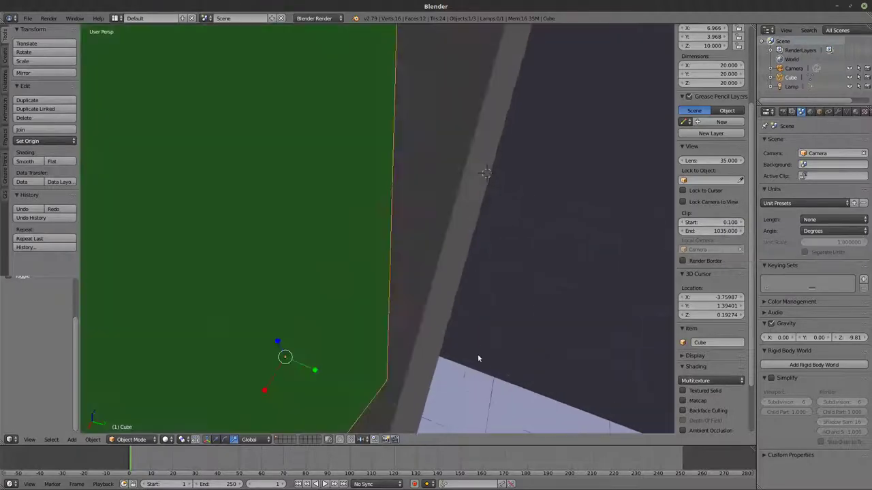
scroll(375, 379, up, 2)
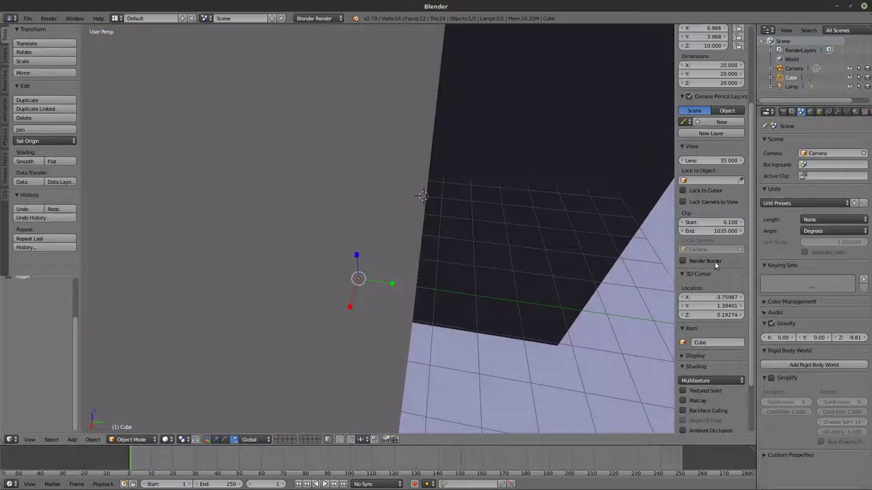
scroll(721, 184, down, 1)
scroll(721, 174, down, 2)
scroll(416, 238, down, 10)
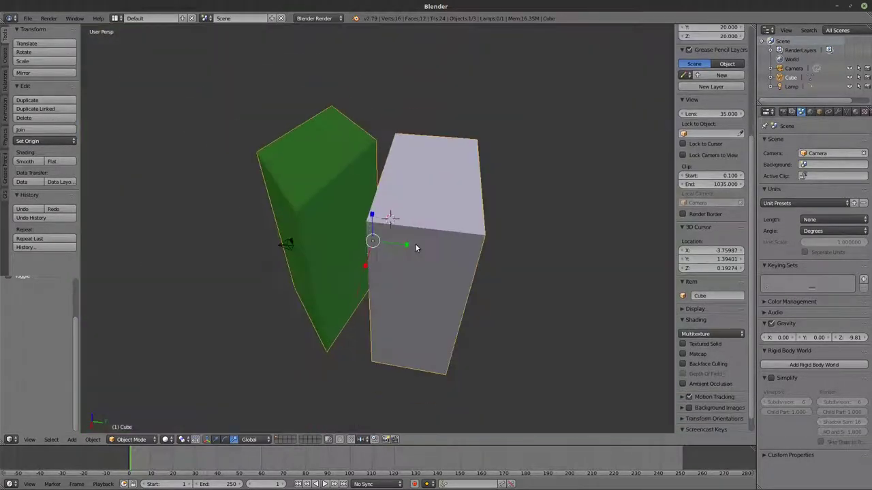
scroll(438, 308, up, 2)
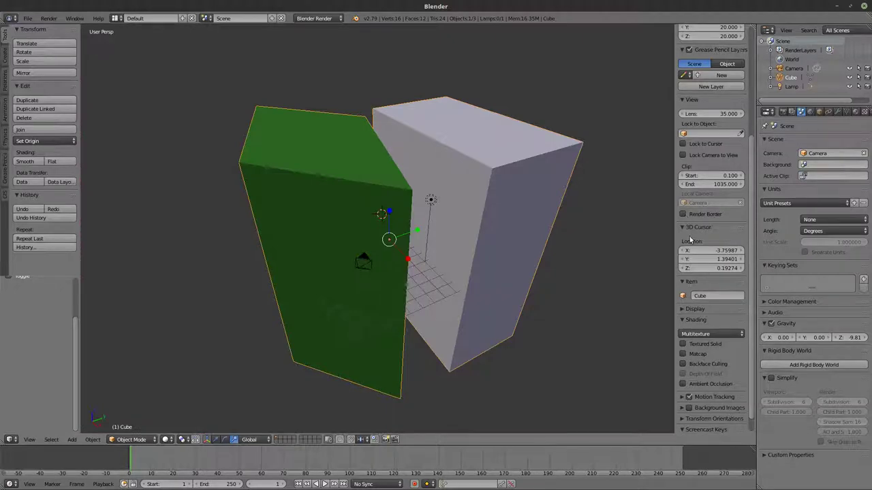
middle_drag(461, 216, 417, 181)
scroll(402, 277, up, 5)
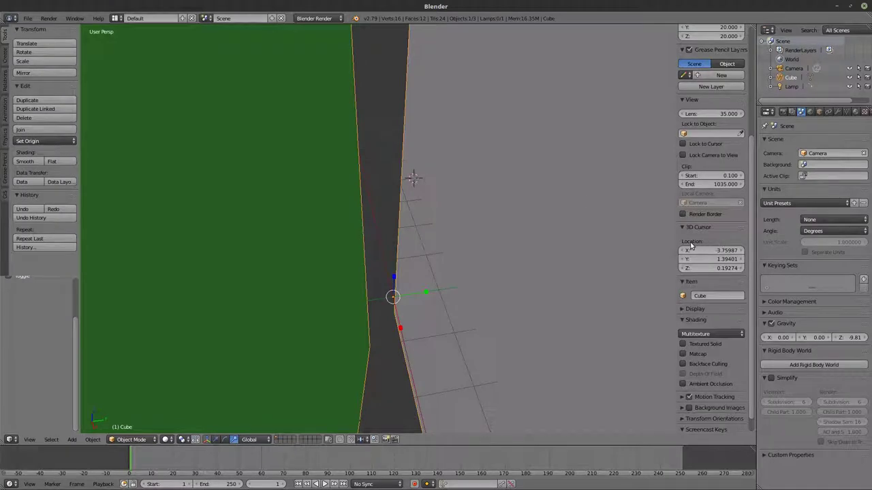
scroll(695, 249, up, 5)
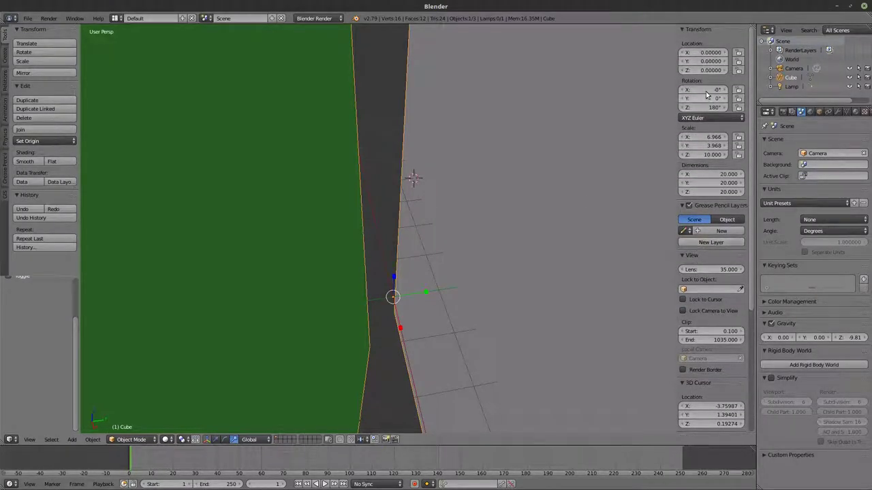
scroll(695, 48, down, 5)
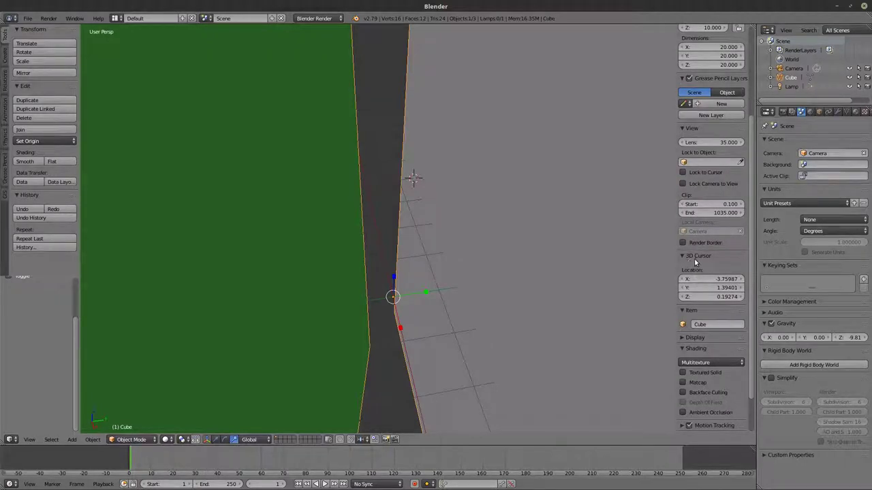
Set the 3D cursor's location to 0 on X, 0 on Y and 0 on Z
click(683, 257)
click(683, 257)
click(724, 281)
text(0)
key(Tab)
text(0)
key(Return)
click(720, 297)
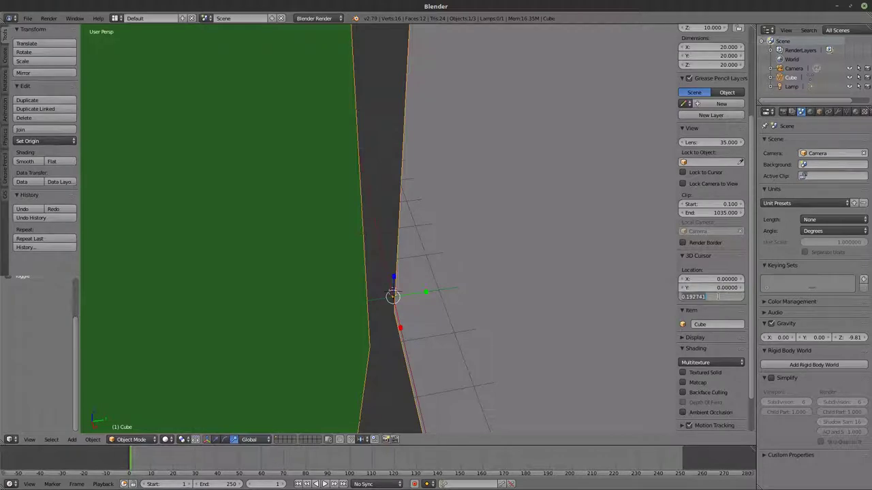
text(0)
key(Return)
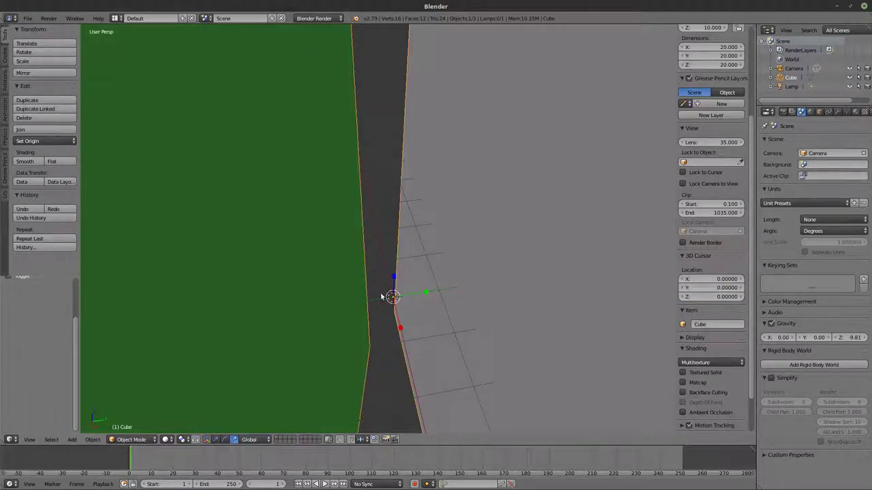
Place the 3D cursor freehand at two spots above the objects' shared origin
middle_drag(384, 298, 385, 228)
click(399, 100)
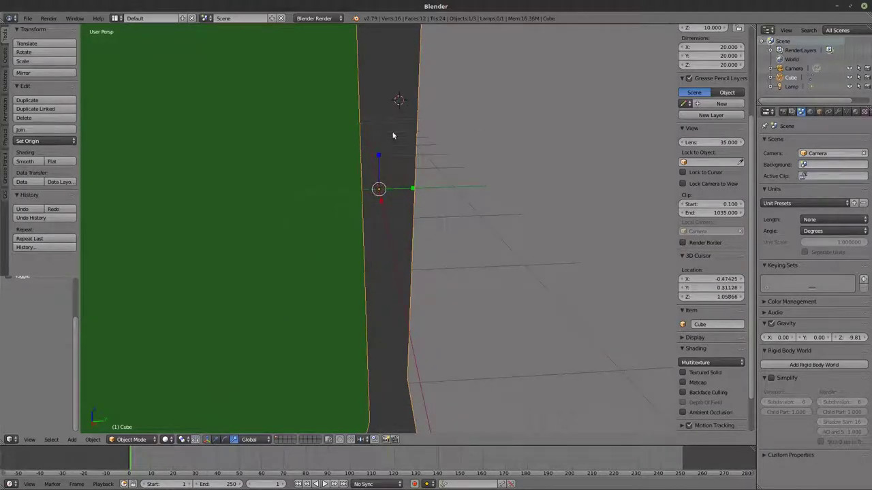
click(379, 66)
Reset the 3D cursor's location to 0 on the X, Y and Z axes
click(708, 278)
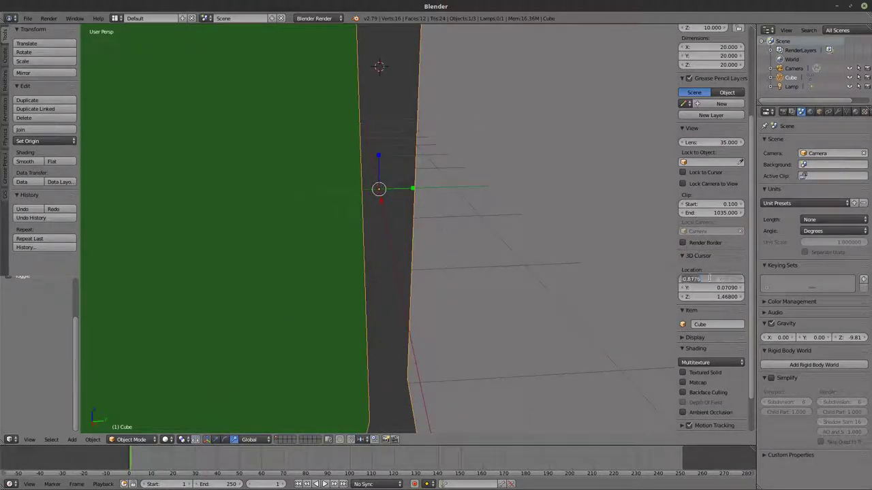
text(0)
key(Return)
click(711, 288)
text(0)
key(Return)
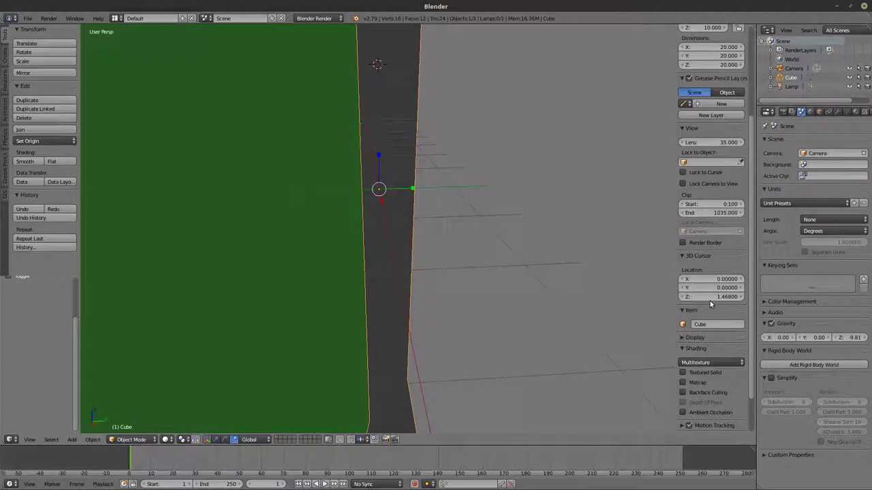
click(710, 297)
text(0)
key(Return)
Delete the selected object made of the green and grey boxes from the scene
scroll(487, 267, down, 6)
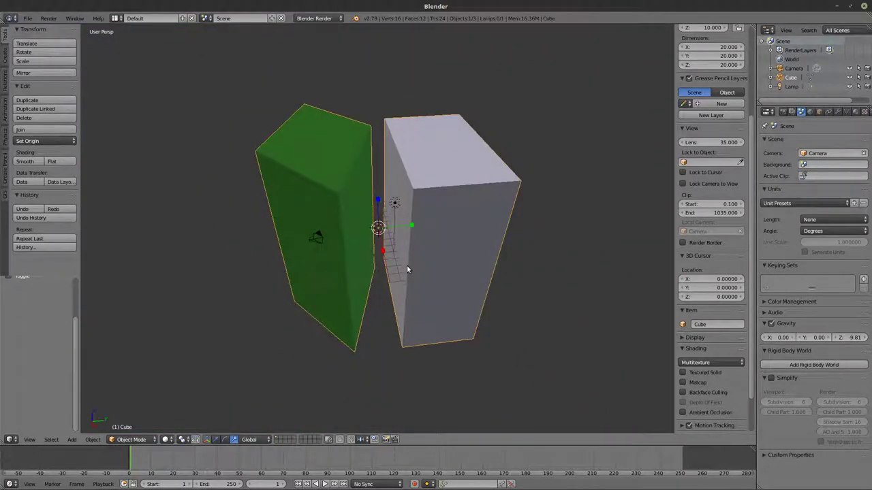
key(x)
click(405, 266)
middle_drag(375, 237, 437, 248)
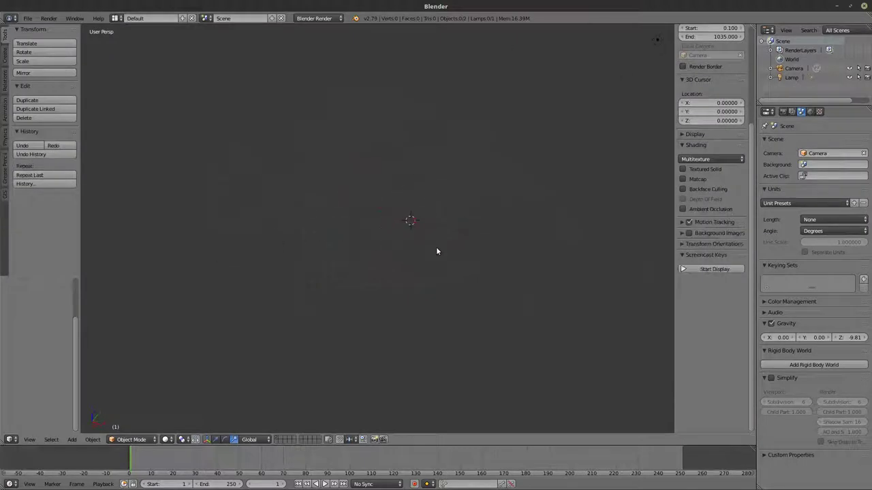
middle_drag(364, 244, 424, 241)
Add a plane mesh at the 3D cursor
click(71, 439)
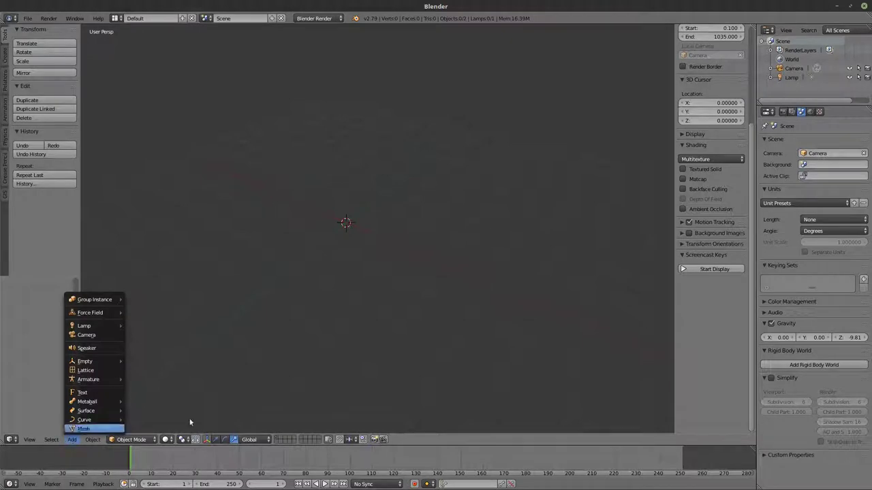
key(shift+a)
mouse_move(358, 238)
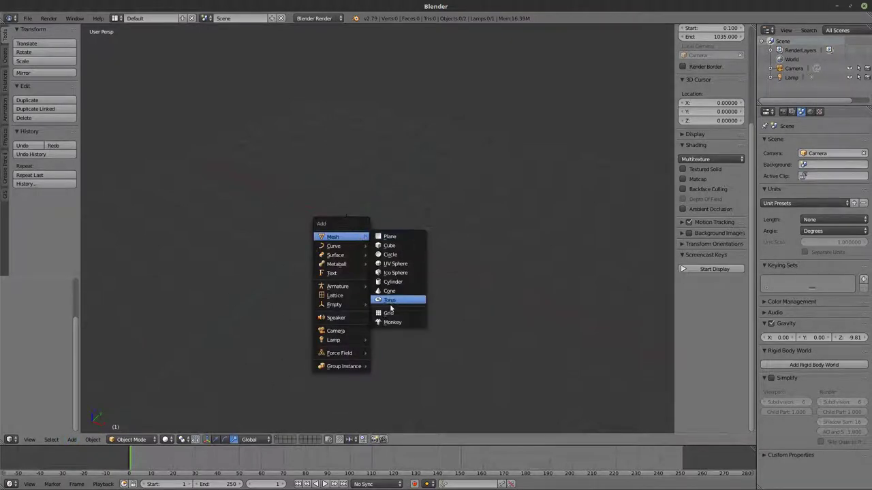
click(389, 237)
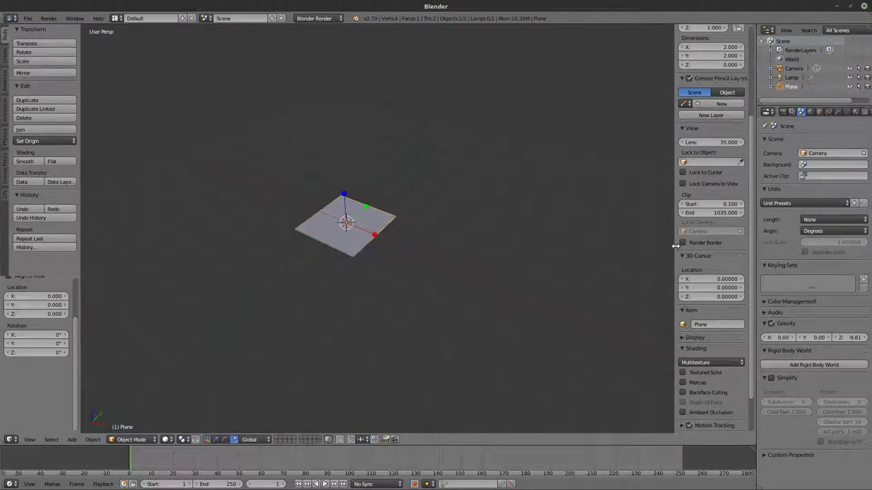
Review the 3D view's display, shading, transform orientation and background image settings
scroll(703, 272, down, 1)
scroll(695, 235, down, 2)
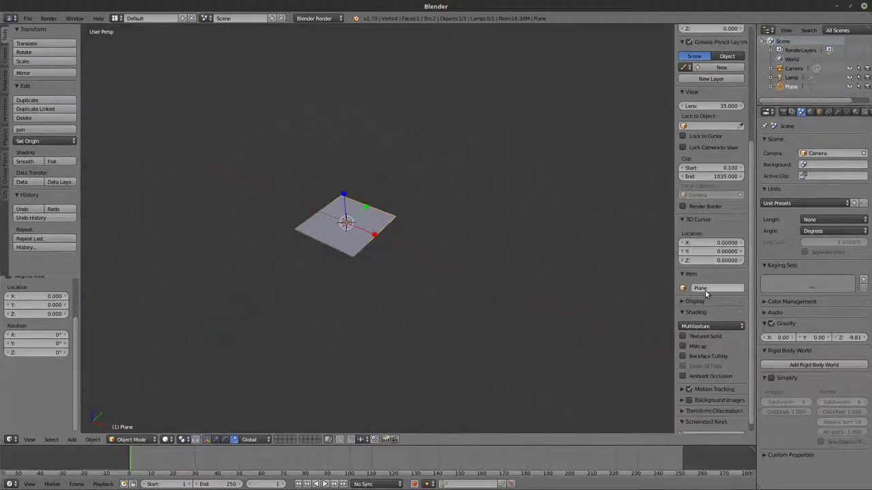
click(683, 291)
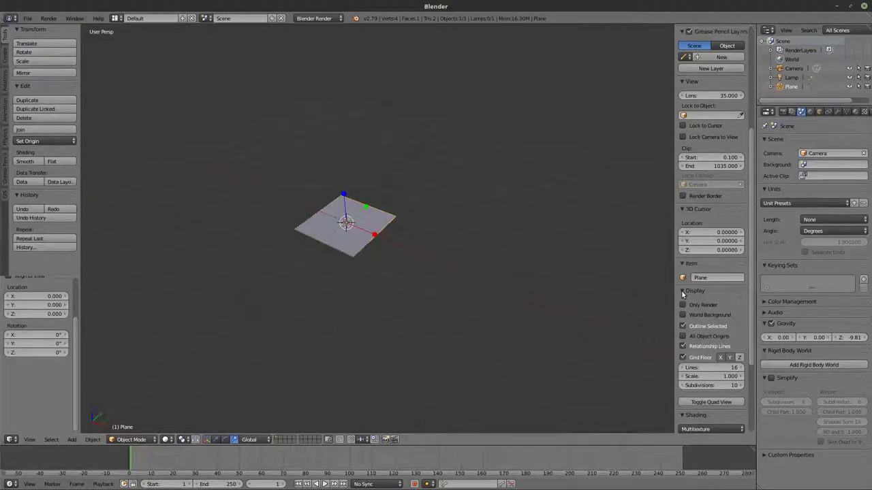
click(682, 291)
click(683, 301)
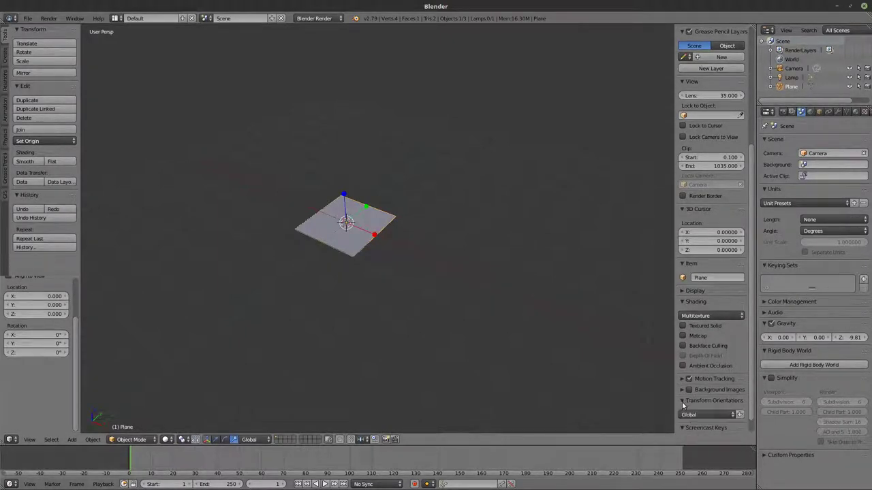
scroll(684, 402, down, 1)
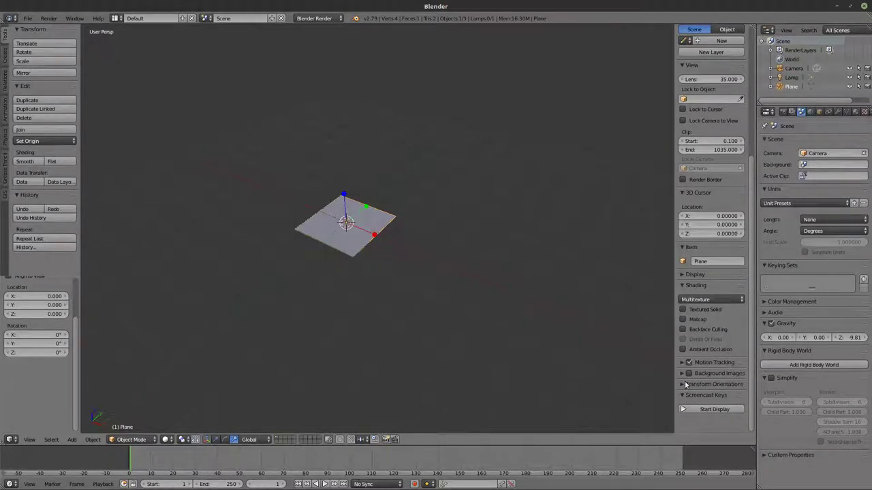
click(684, 373)
click(681, 374)
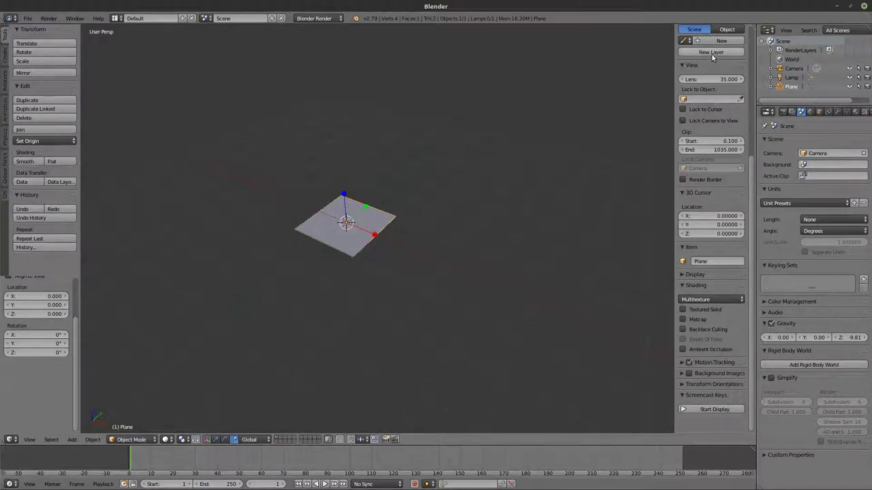
Select the lamp and the camera in turn to compare them with their outliner entries
scroll(426, 167, down, 3)
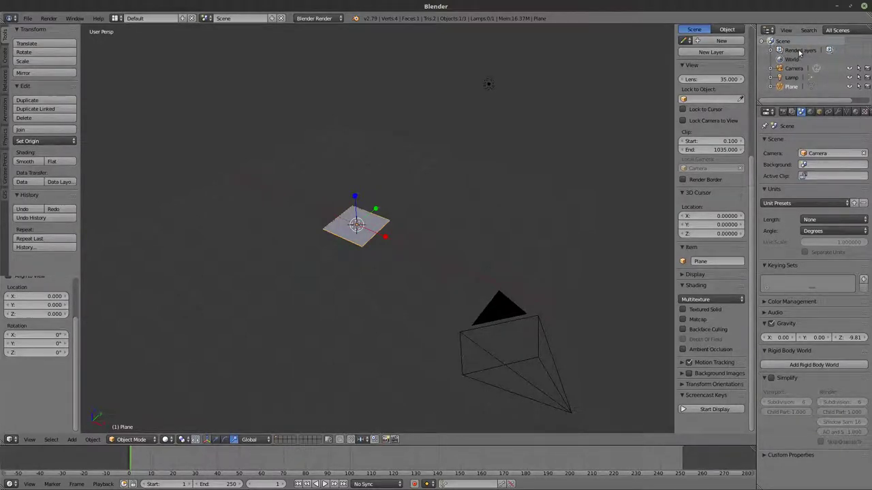
right_click(485, 85)
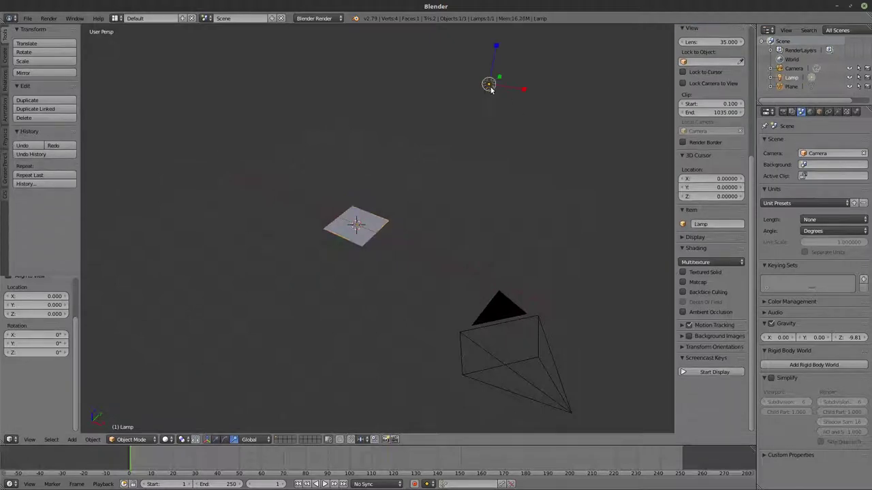
right_click(504, 314)
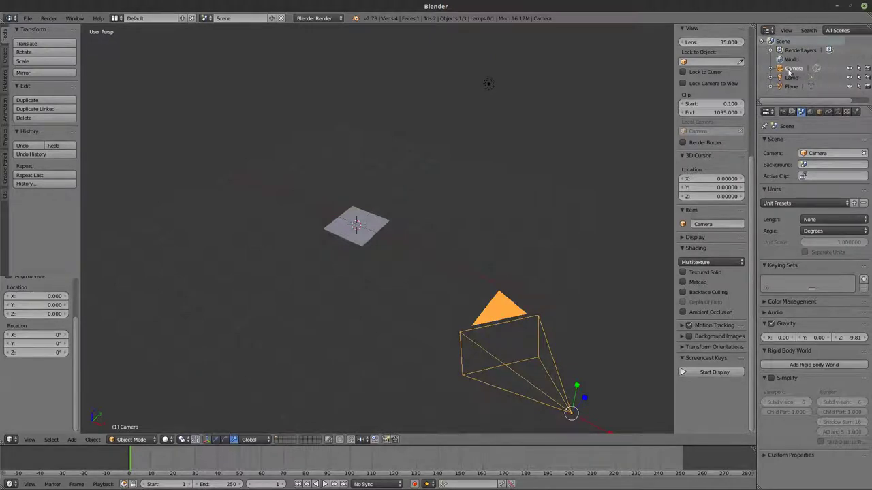
Duplicate the plane three times in succession, moving the copies along Y, about -2.88 along X, and along Y again
right_click(385, 226)
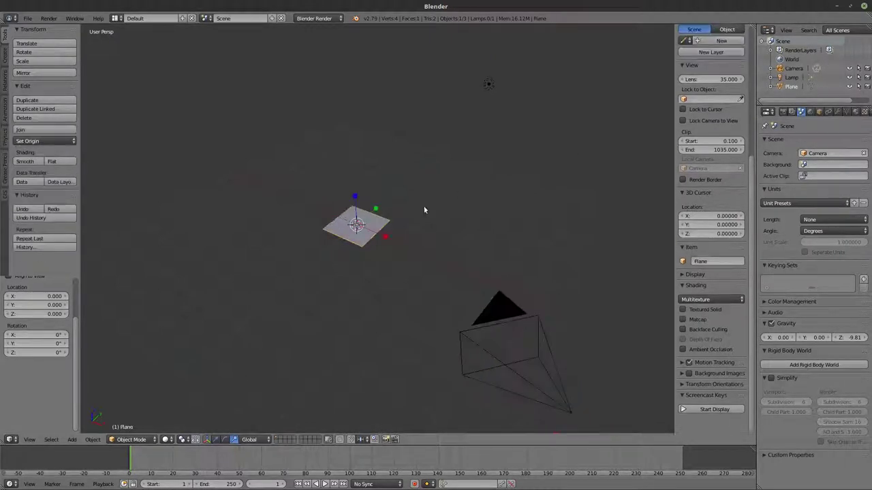
key(shift+d)
key(y)
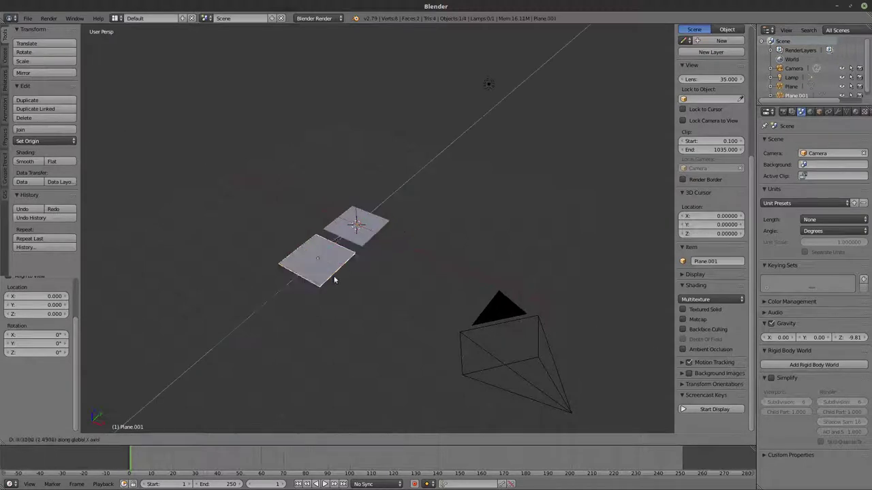
click(336, 283)
key(shift+d)
key(y)
click(305, 228)
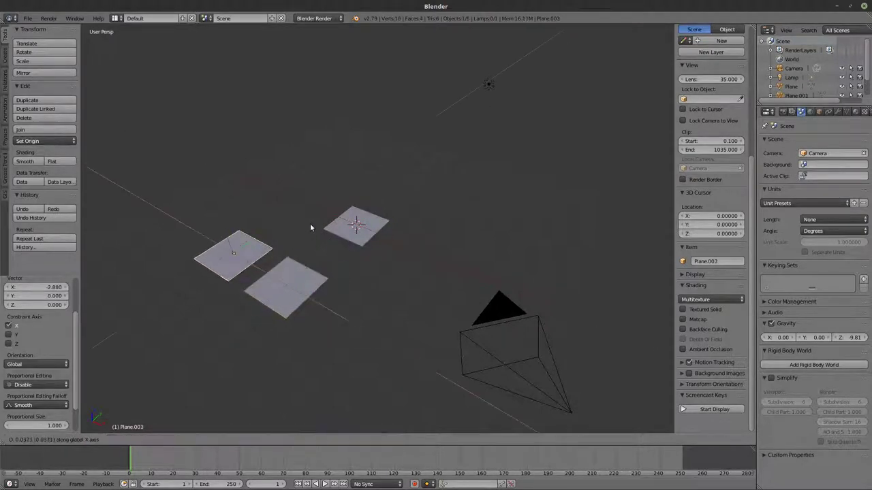
key(shift+d)
key(y)
click(415, 147)
Duplicate the newest plane three more times in succession, moving the copies about 6.47 along X, along Y, and about -2.91 along Y
key(shift+d)
key(x)
click(532, 198)
key(shift+d)
key(y)
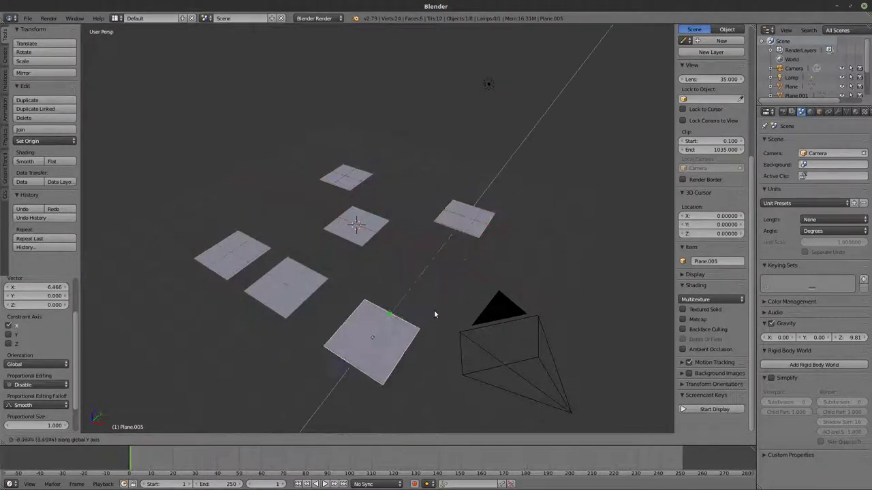
click(432, 310)
key(shift+d)
key(y)
click(296, 348)
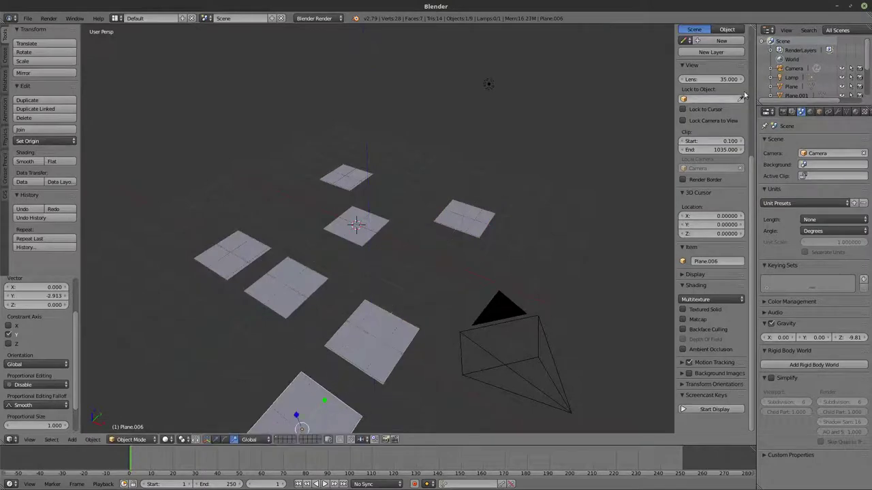
Select Plane.005, Plane.004, Plane.003 and Plane.002 one after another in the outliner
scroll(801, 78, down, 3)
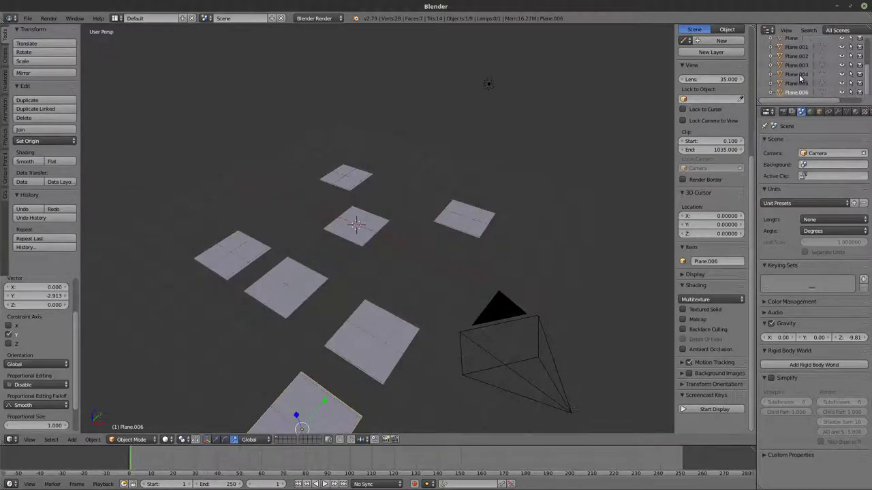
click(794, 82)
click(795, 73)
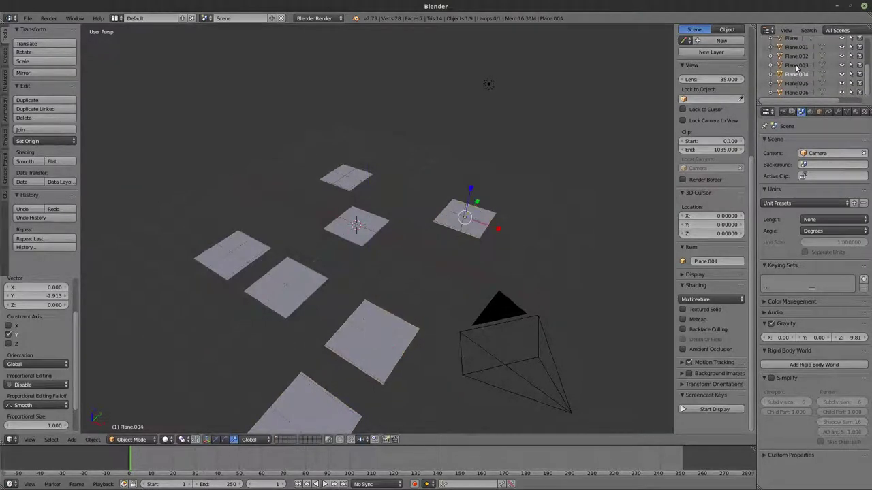
click(797, 65)
click(797, 57)
Delete Plane.001 from the scene through the outliner
scroll(790, 73, up, 2)
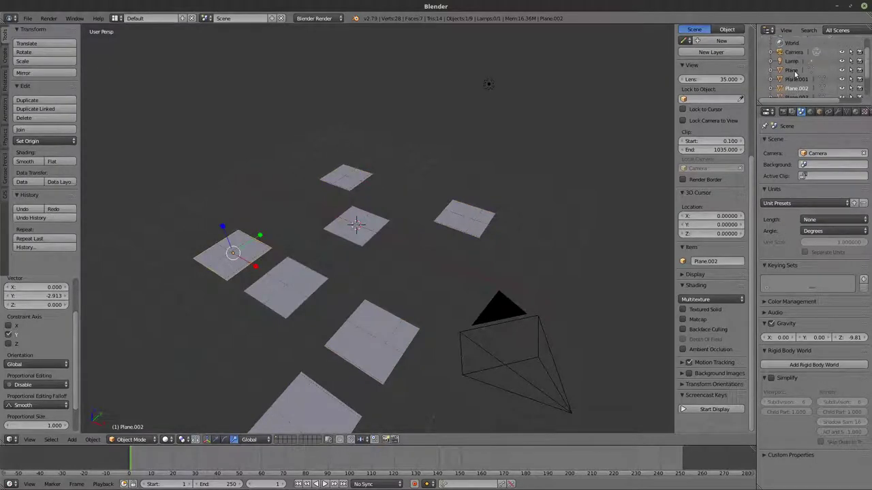
right_click(792, 71)
right_click(791, 87)
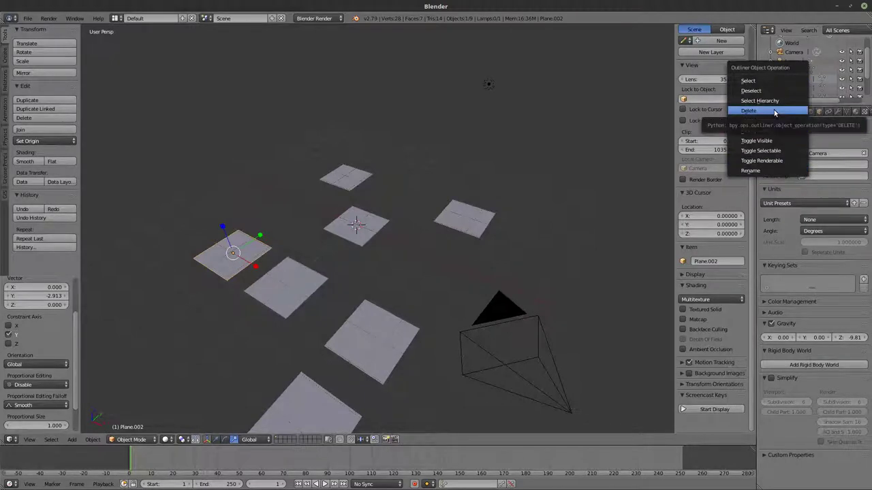
click(774, 111)
Toggle Plane.002's viewport visibility off and back on twice from the outliner
right_click(781, 81)
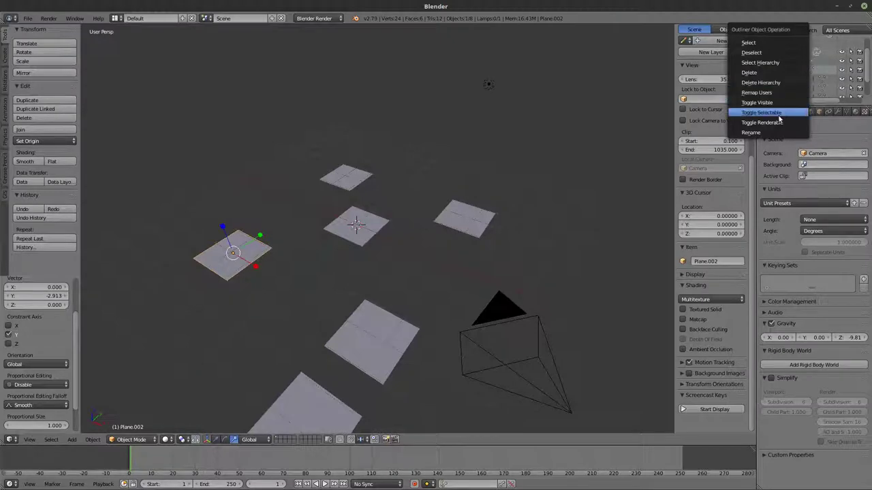
click(841, 80)
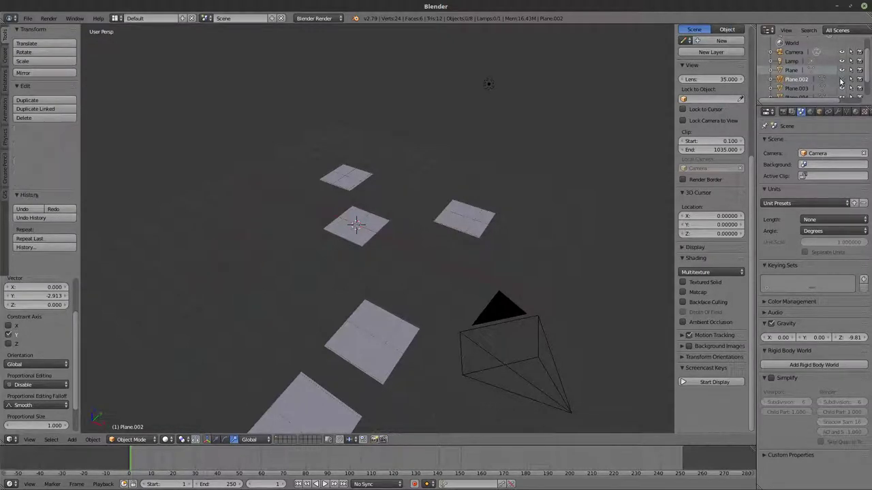
click(841, 79)
click(842, 80)
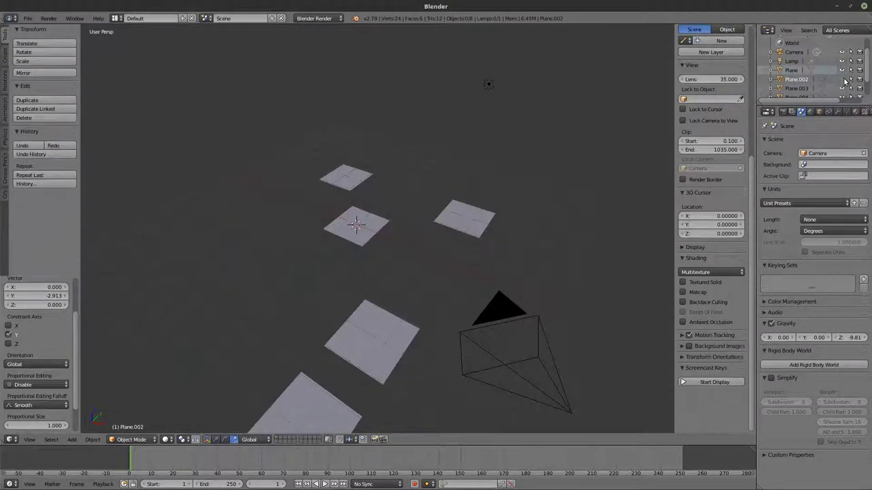
click(842, 79)
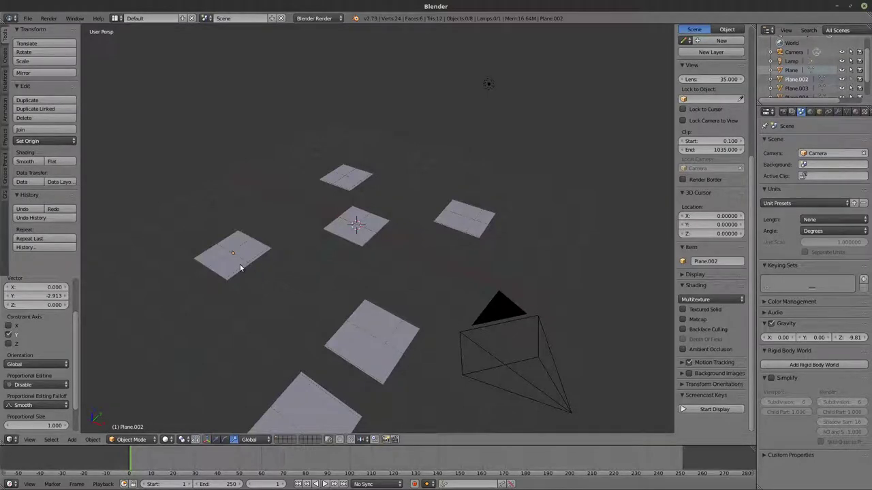
mouse_move(231, 276)
middle_down()
mouse_move(386, 230)
mouse_move(238, 266)
middle_up()
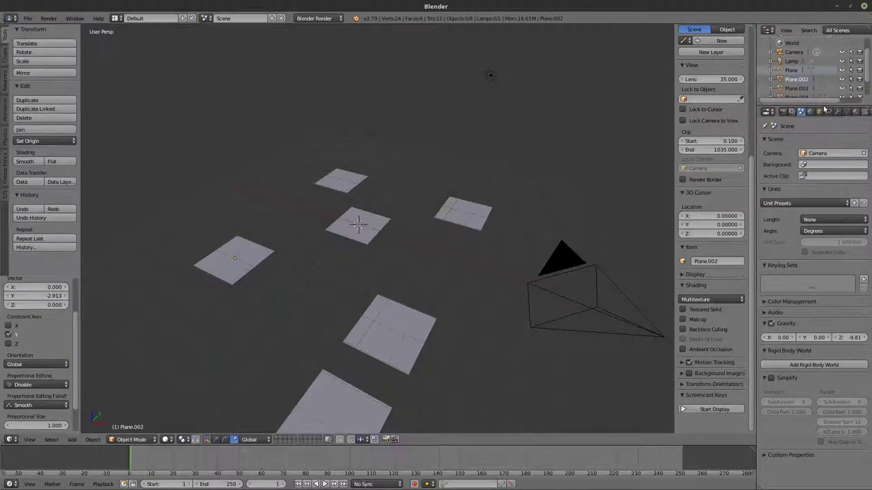
Select the lamp in the outliner and examine the passes listed under the scene's render layer
click(791, 61)
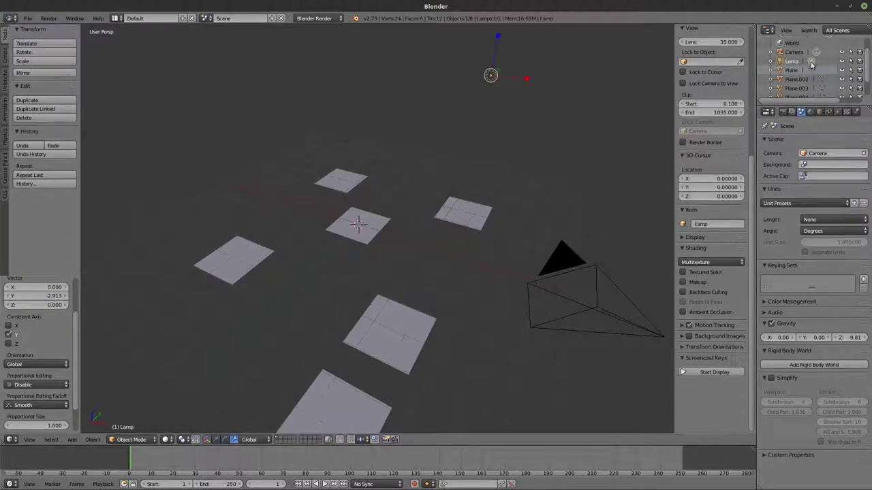
scroll(784, 76, up, 1)
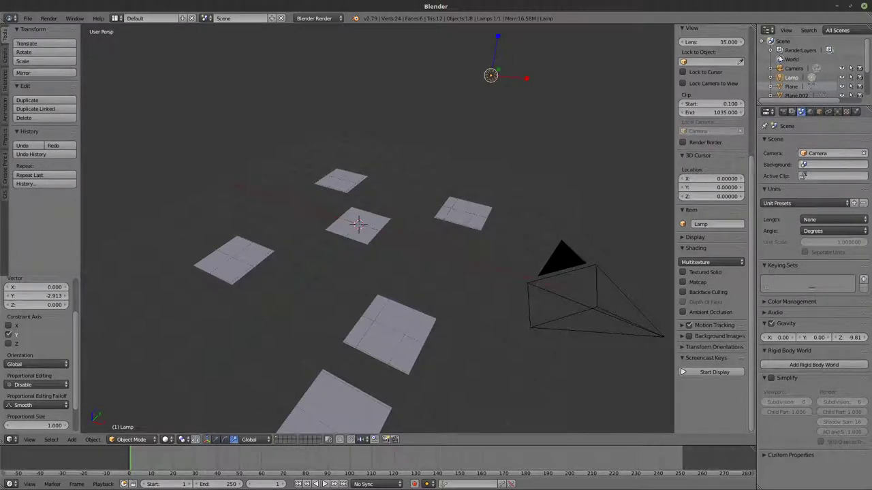
click(771, 51)
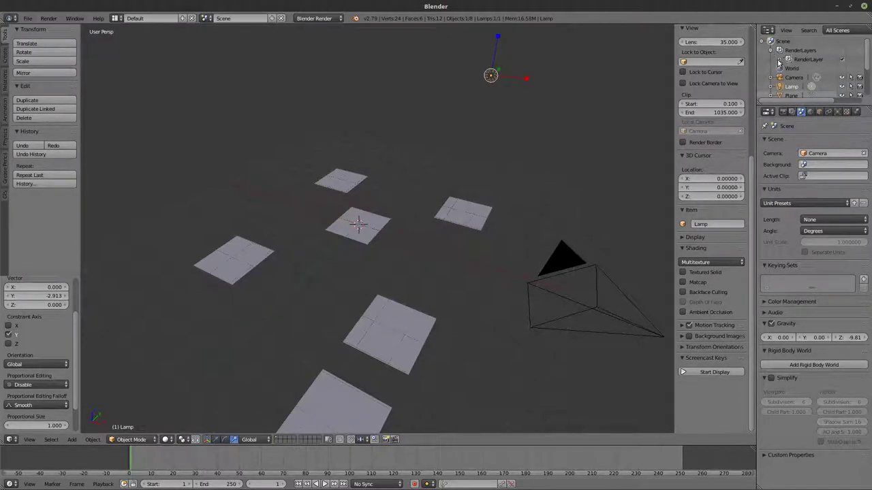
click(779, 59)
scroll(805, 73, down, 4)
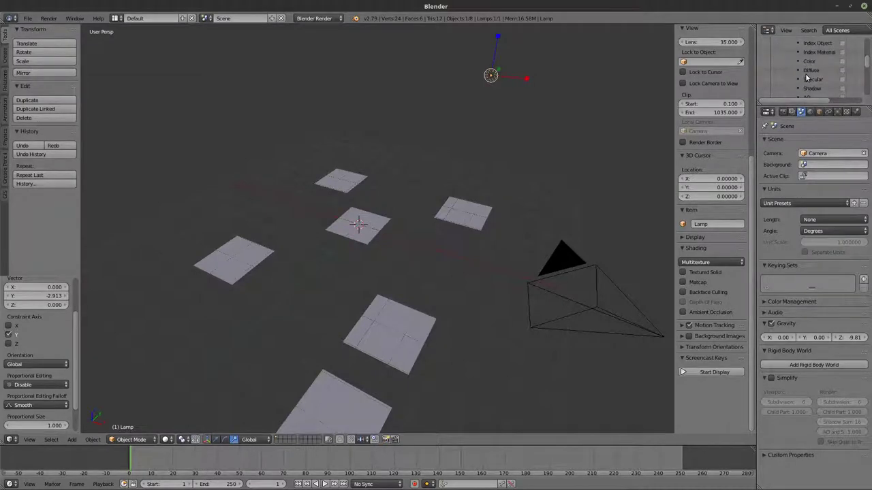
scroll(805, 73, up, 4)
click(780, 60)
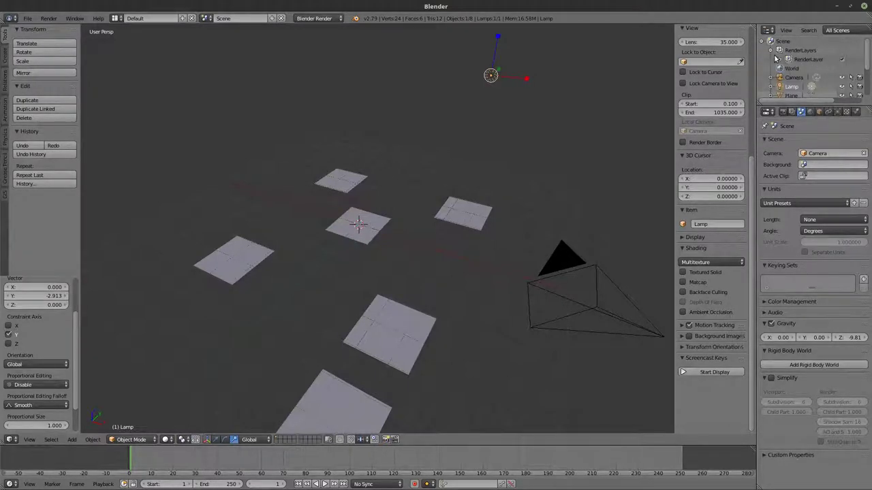
Collapse the scene's RenderLayers entry in the outliner and look through the objects listed below it
click(771, 50)
scroll(784, 78, down, 4)
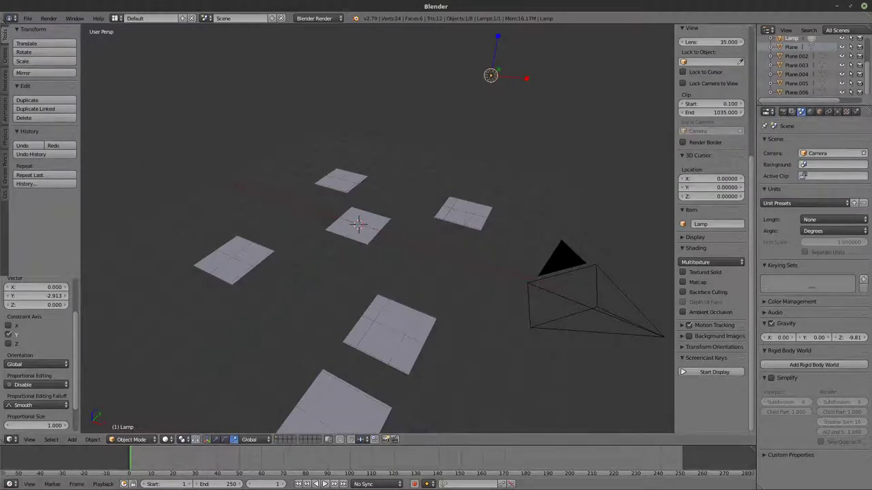
click(11, 484)
Split the 3D view vertically, turn the new narrow area into a Properties editor and adjust its width
drag(752, 25, 688, 42)
drag(653, 48, 605, 48)
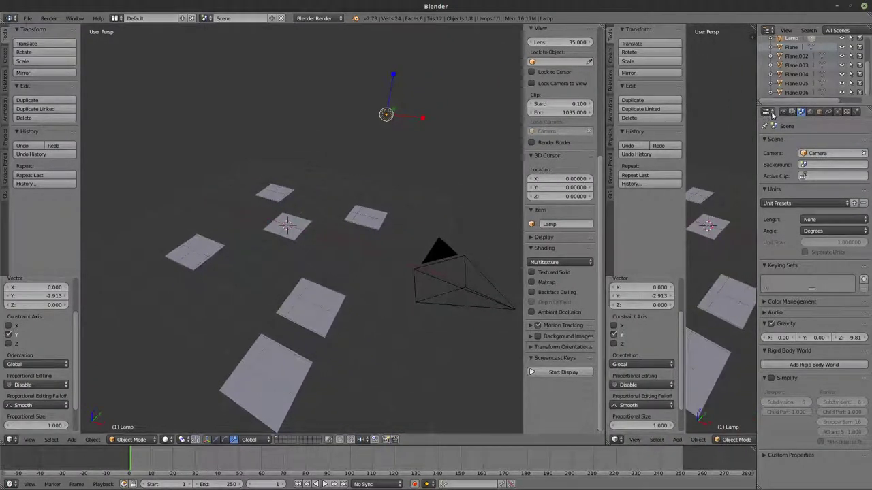
click(616, 440)
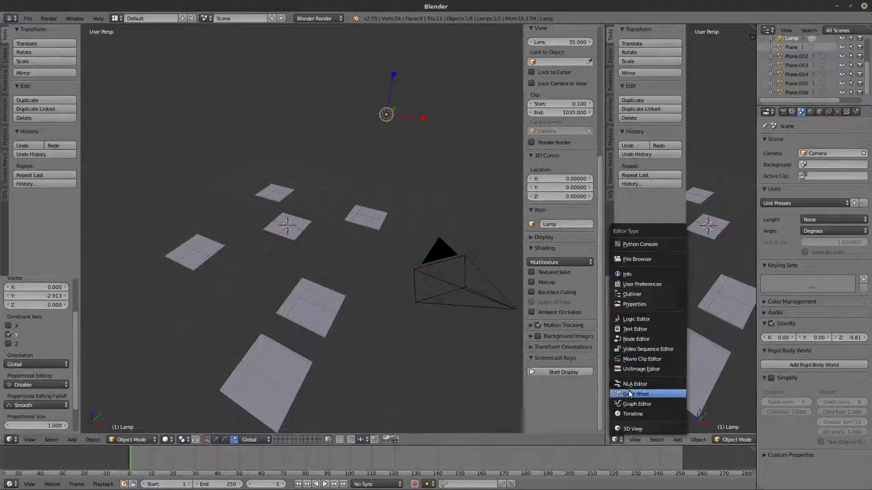
click(633, 304)
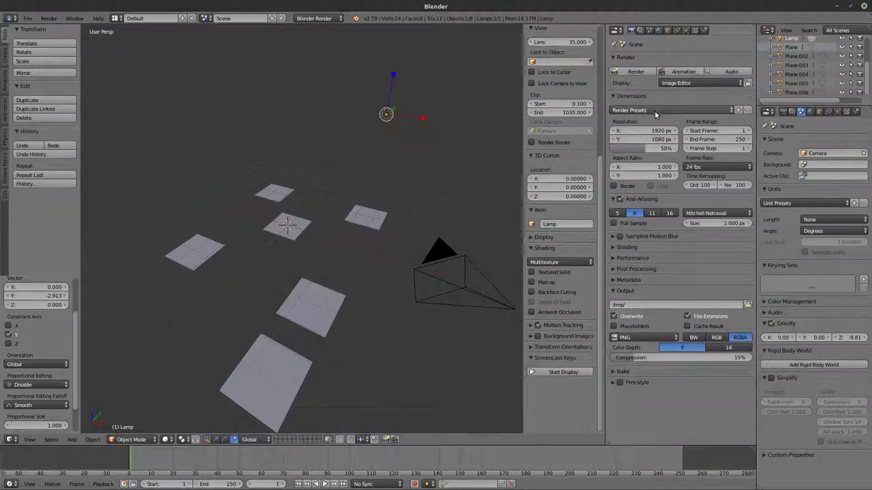
drag(605, 200, 639, 203)
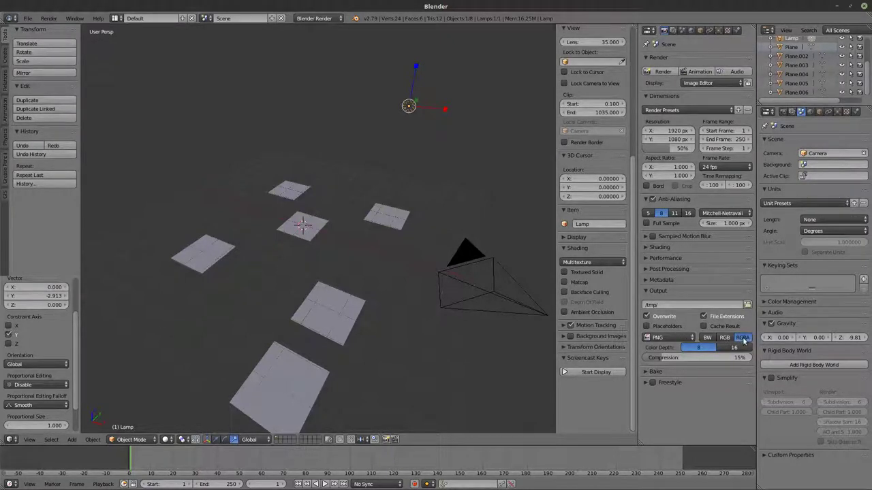
Examine the available output file formats and the render layer's settings, including its list of passes
click(668, 338)
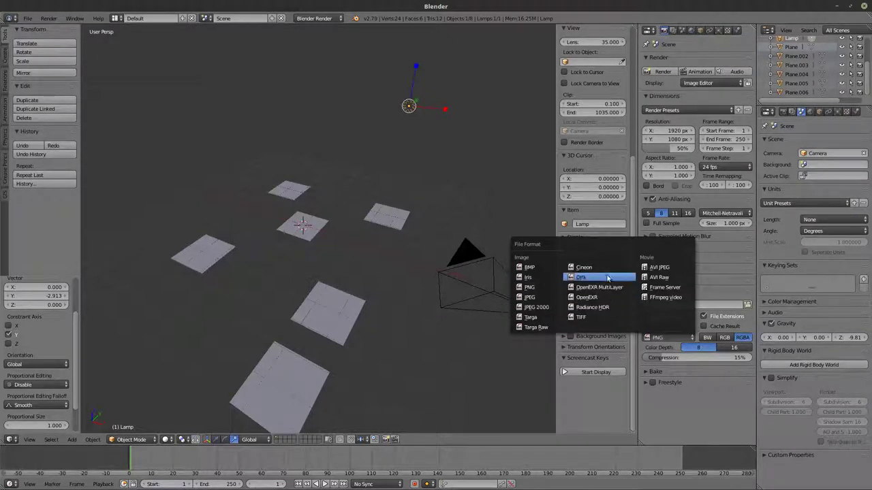
click(724, 268)
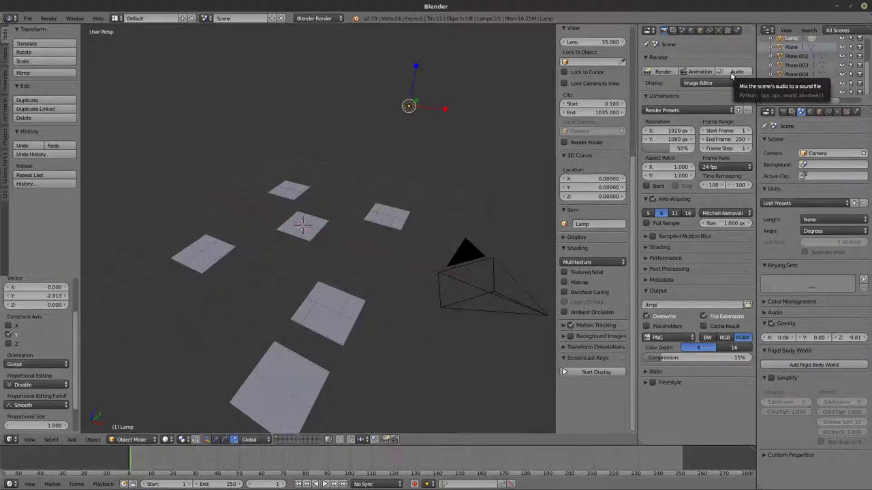
click(673, 31)
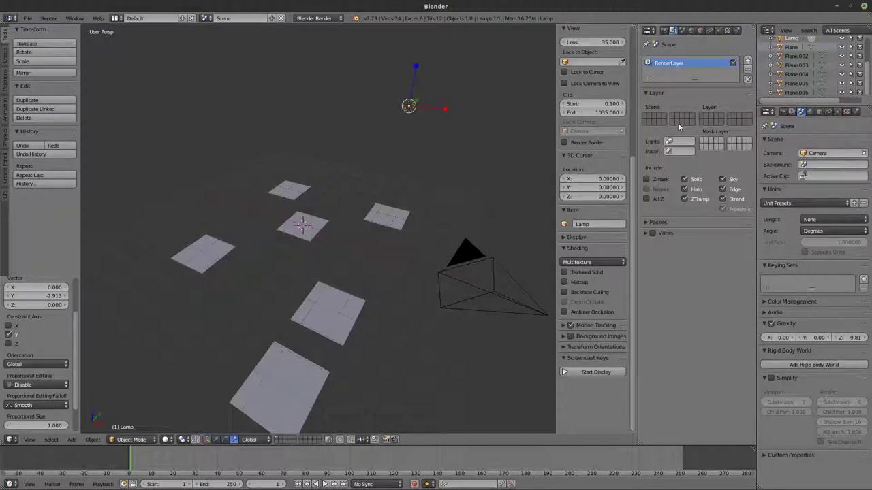
click(650, 222)
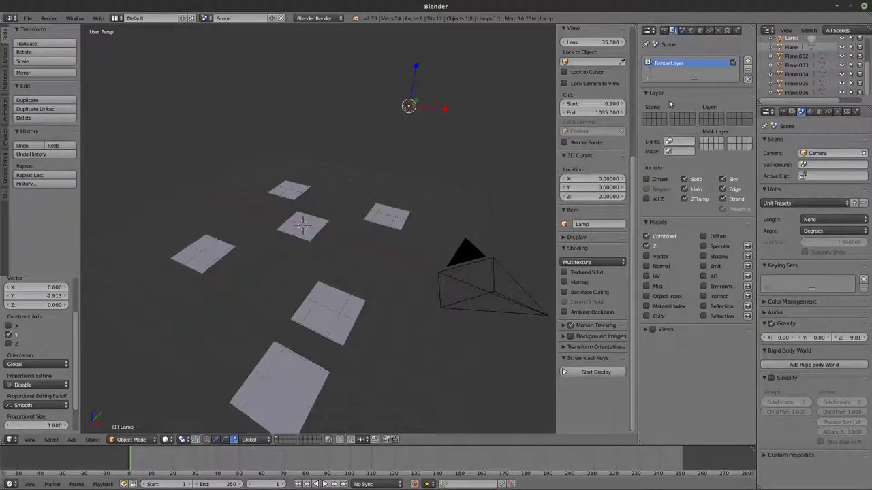
Set the scene's unit preset to Inches with angles in Degrees
click(682, 30)
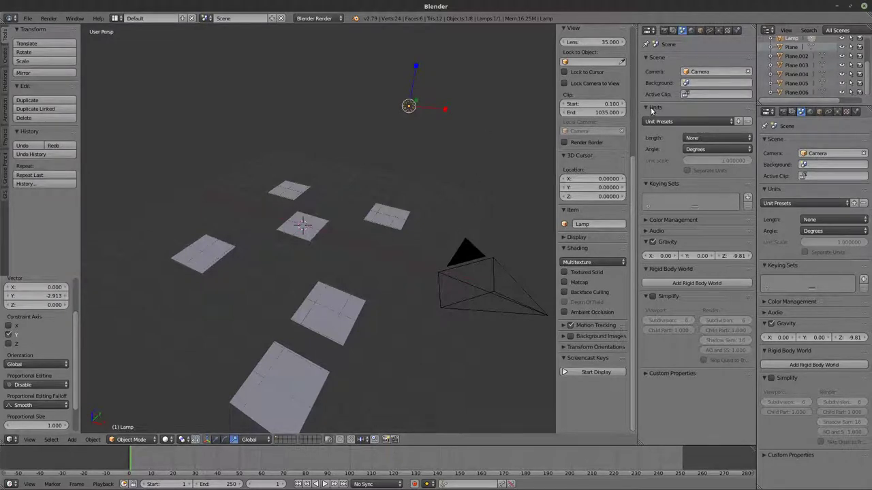
click(705, 121)
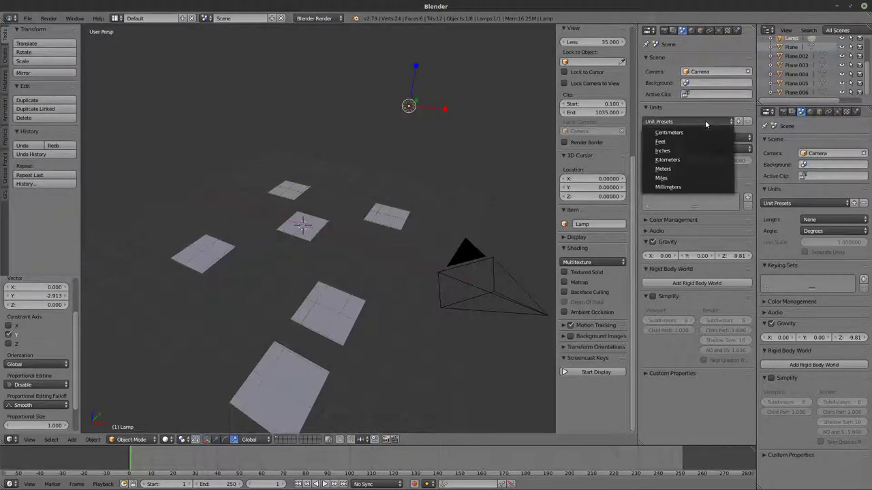
click(674, 151)
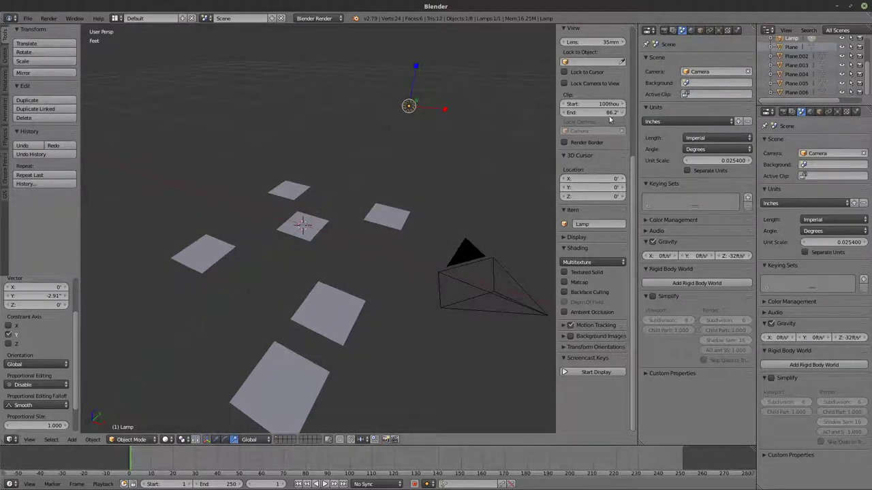
click(711, 149)
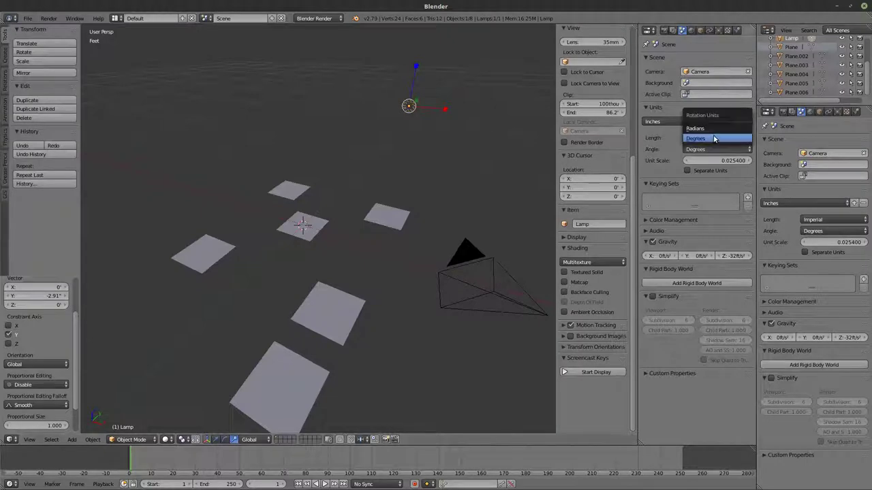
click(713, 139)
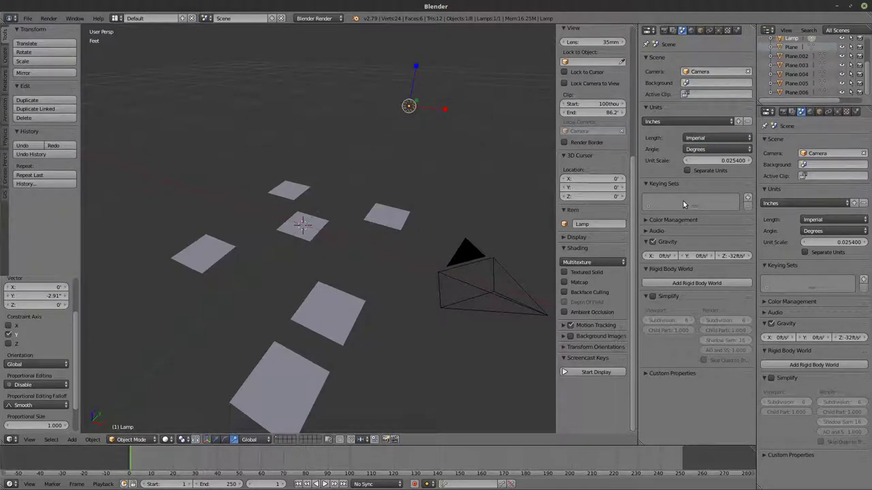
Review the scene's color management settings and bring up the world settings
click(648, 218)
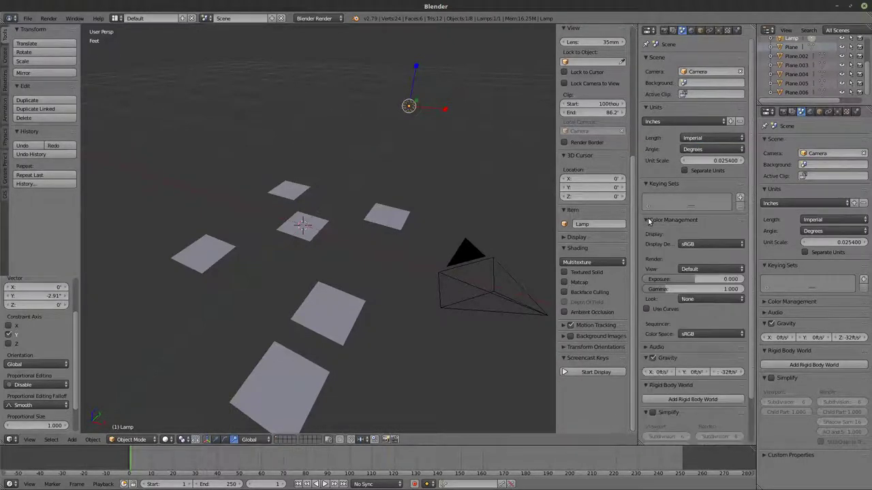
click(648, 218)
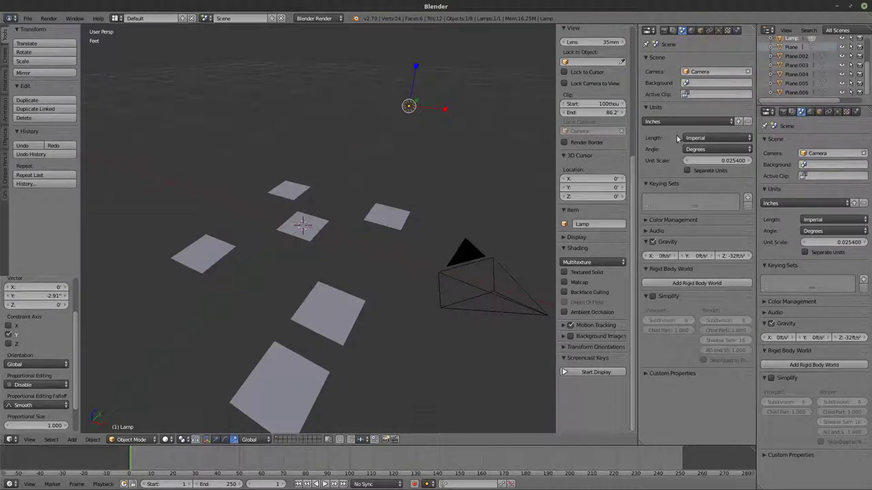
click(691, 31)
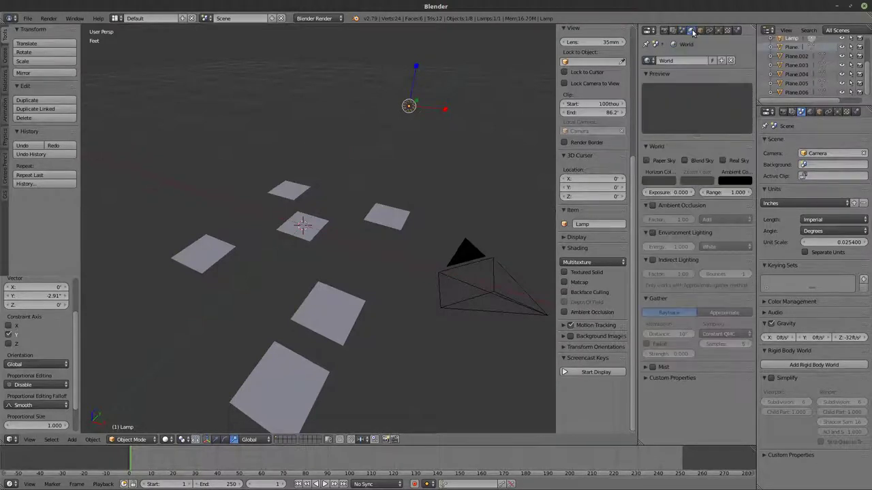
Switch the render engine to Cycles Render to compare the world settings, and return it to Blender Render
scroll(405, 292, down, 4)
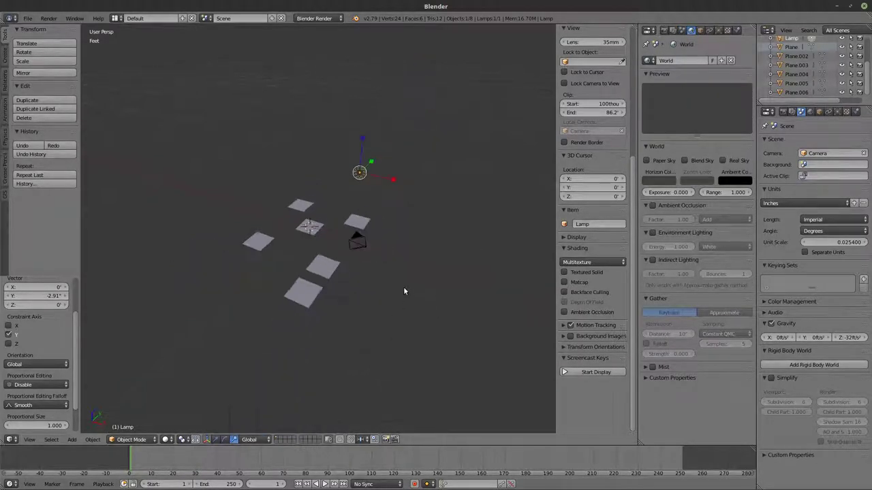
middle_drag(404, 292, 331, 38)
middle_drag(307, 73, 302, 64)
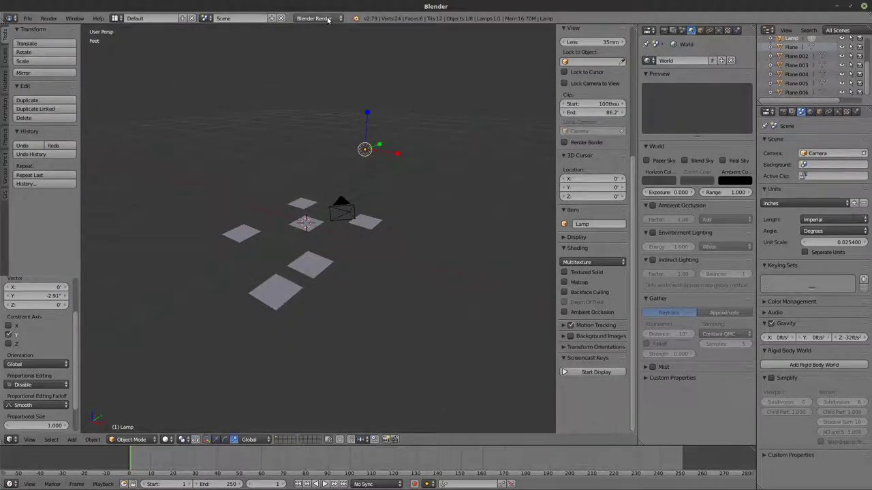
click(327, 20)
click(317, 51)
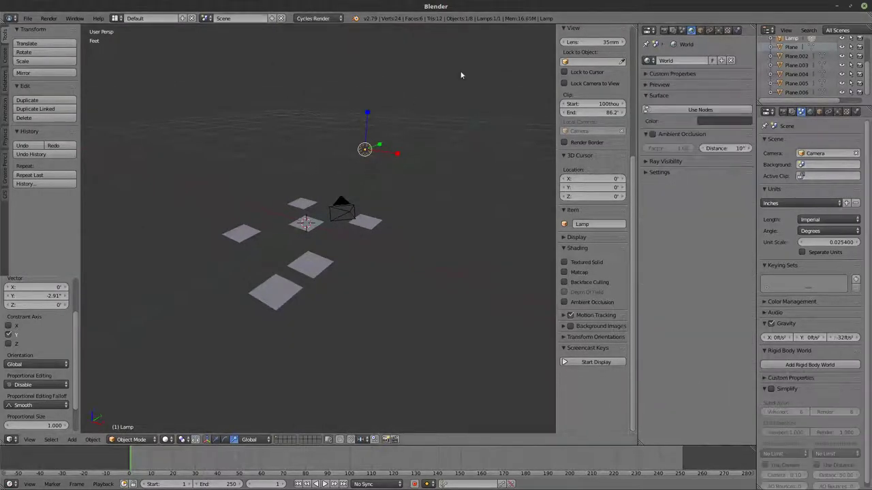
click(312, 20)
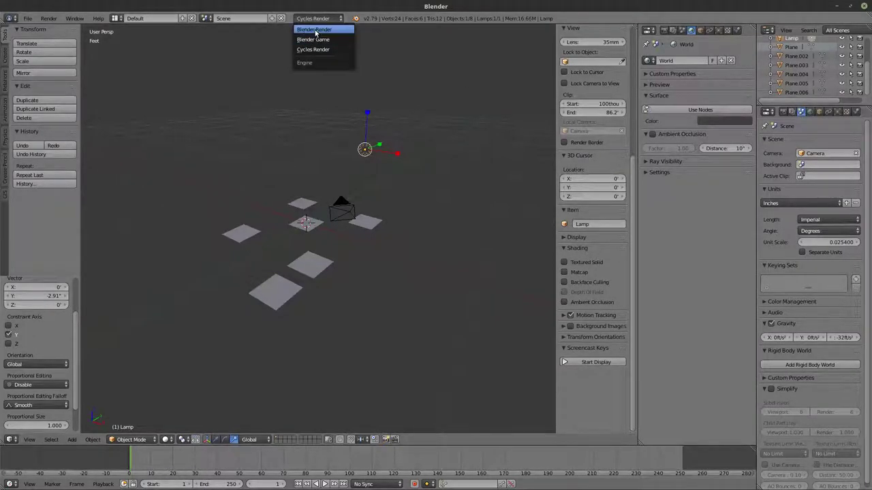
click(315, 31)
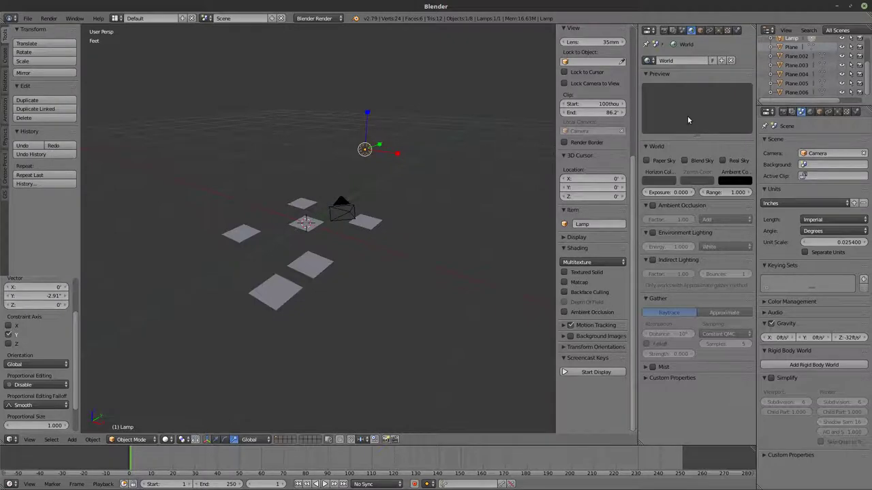
Brighten the world's horizon color to a lighter gray
click(647, 161)
click(659, 181)
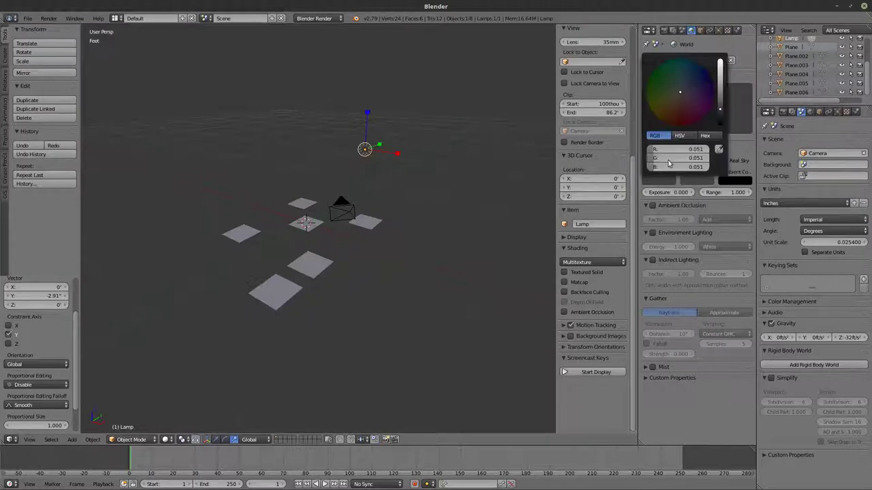
drag(715, 86, 719, 68)
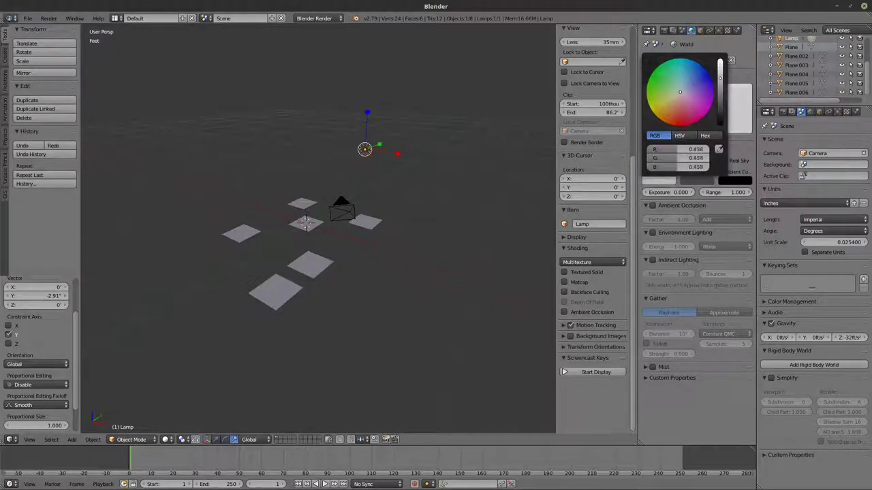
Set the 3D view's viewport shading to Rendered
click(166, 440)
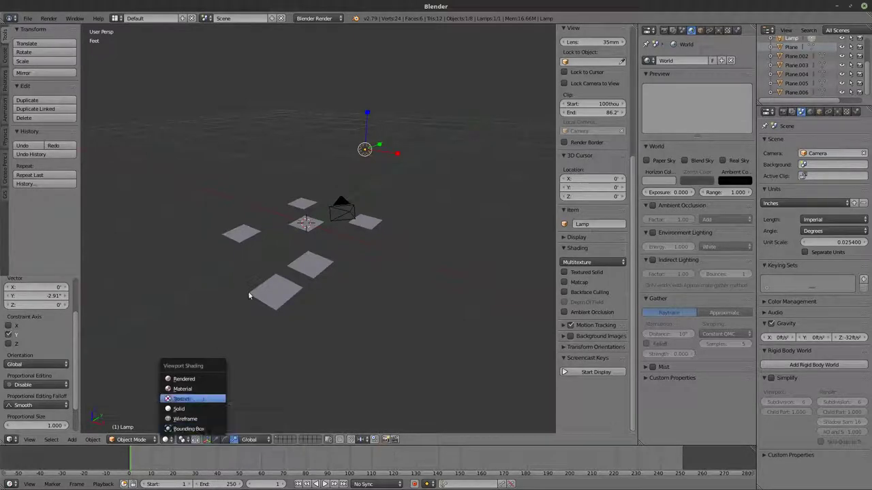
click(166, 440)
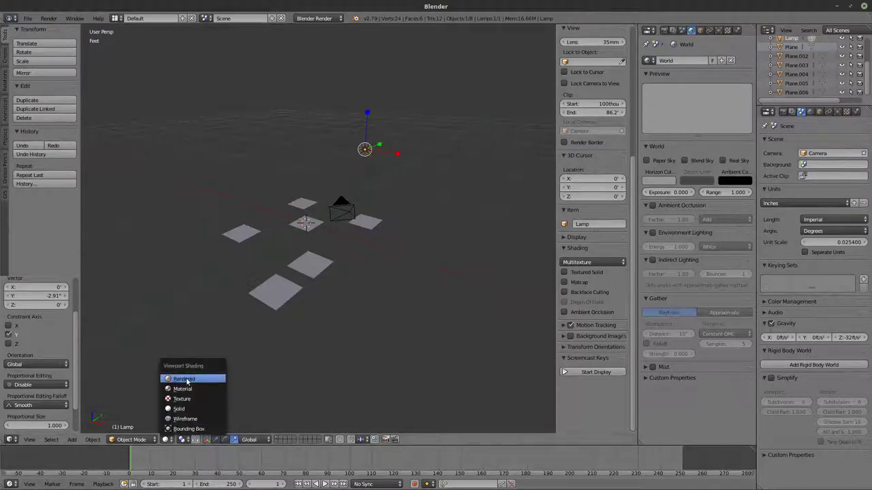
click(184, 379)
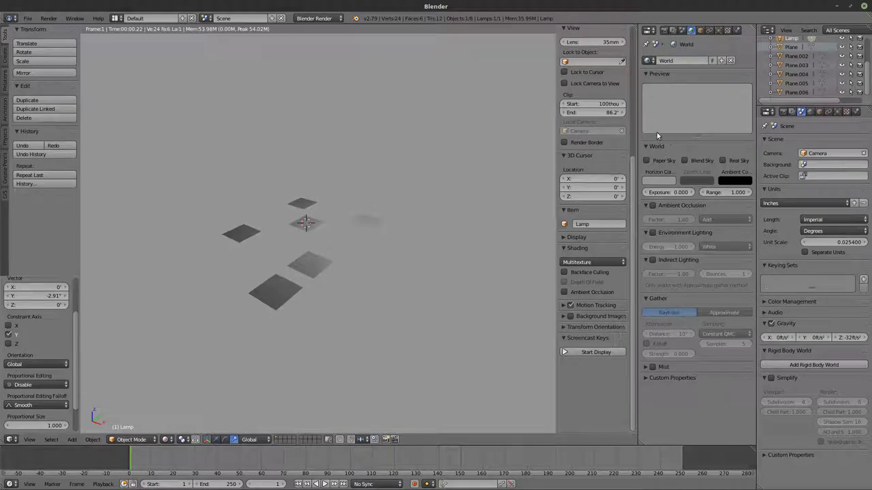
Change the world's horizon color to green
click(655, 182)
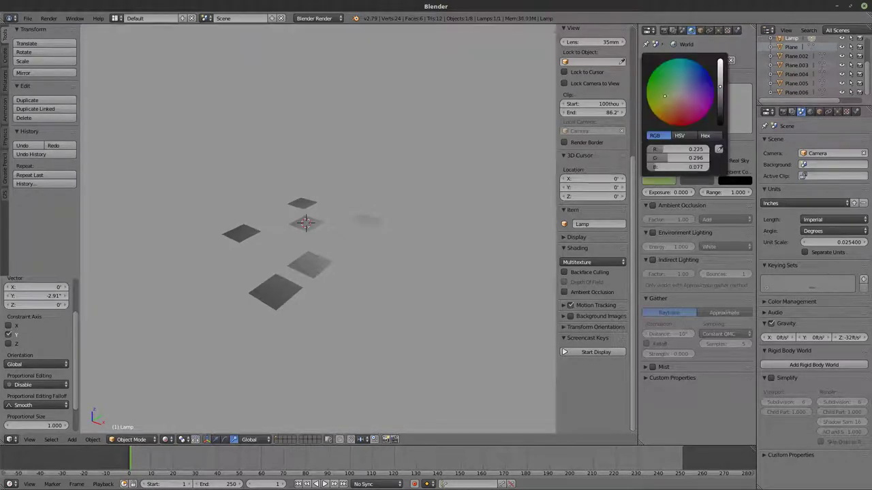
mouse_move(664, 85)
mouse_down()
mouse_move(691, 79)
mouse_move(687, 105)
mouse_up()
key(Escape)
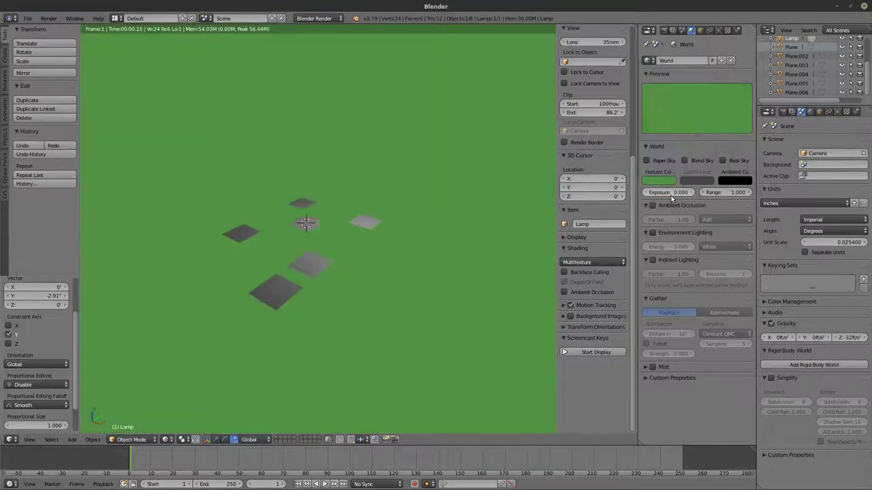
Enable Blend Sky and Real Sky for the world, with a muted purplish-gray zenith color
click(648, 161)
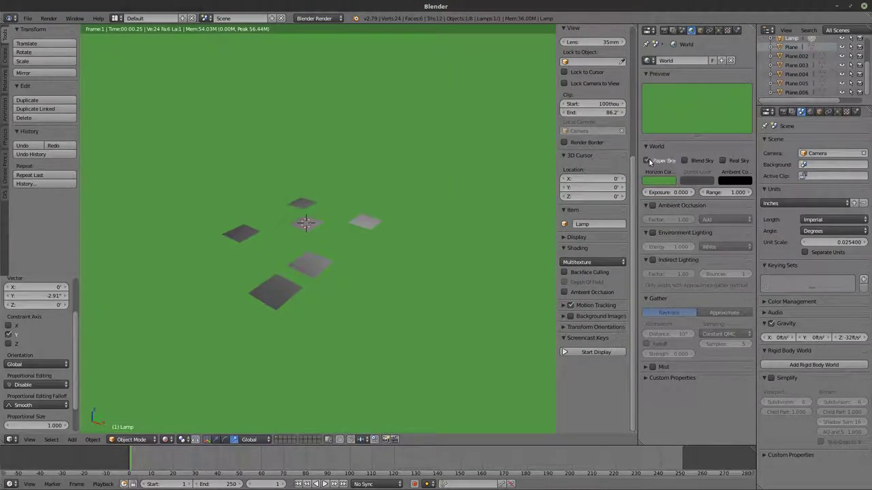
click(684, 161)
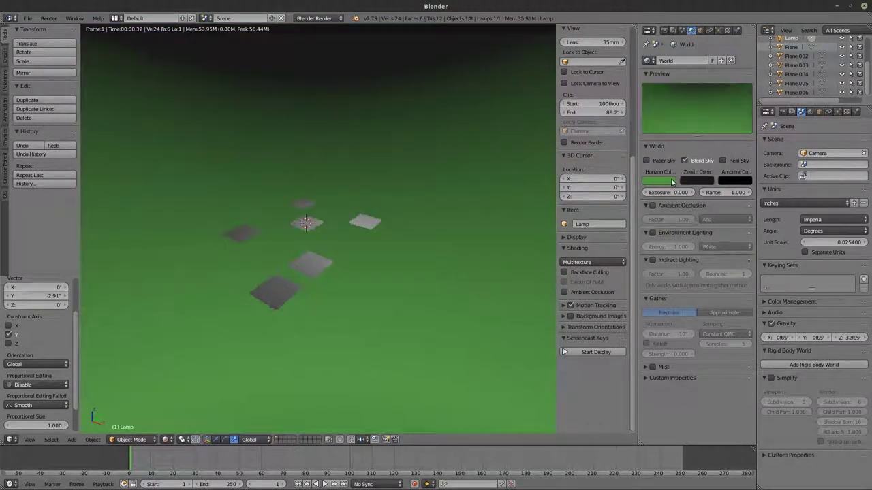
click(691, 182)
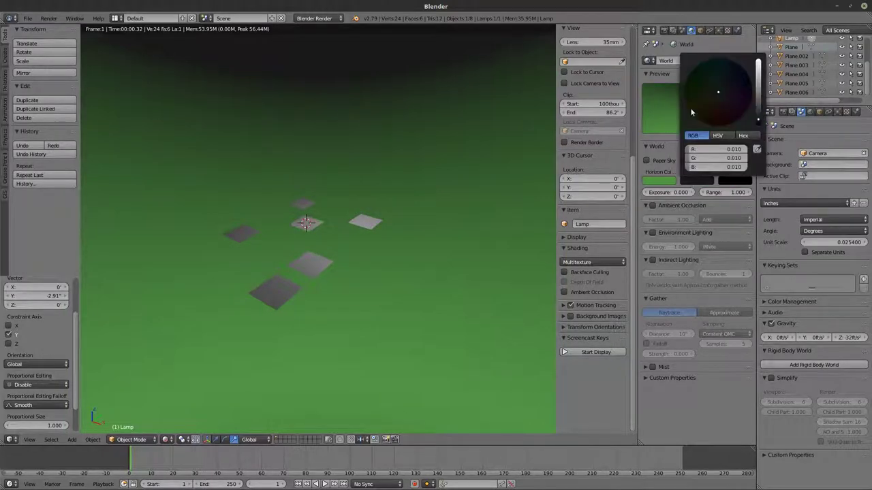
click(693, 104)
drag(757, 120, 757, 89)
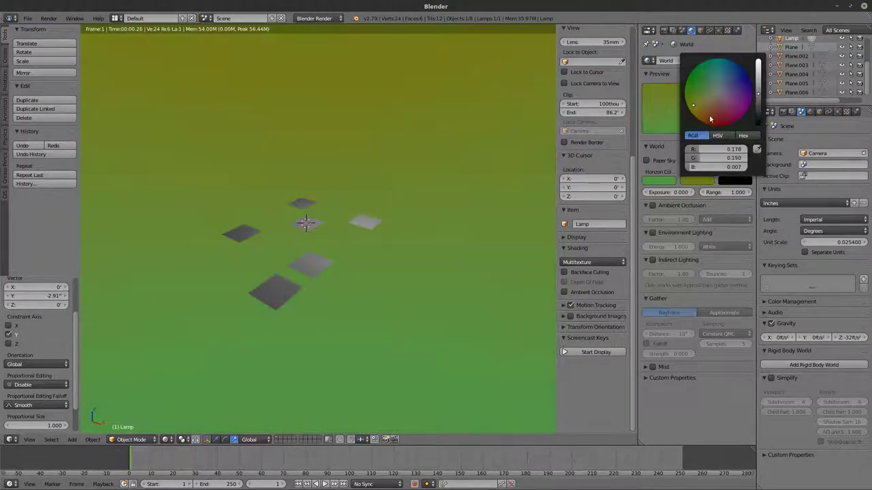
drag(710, 120, 725, 101)
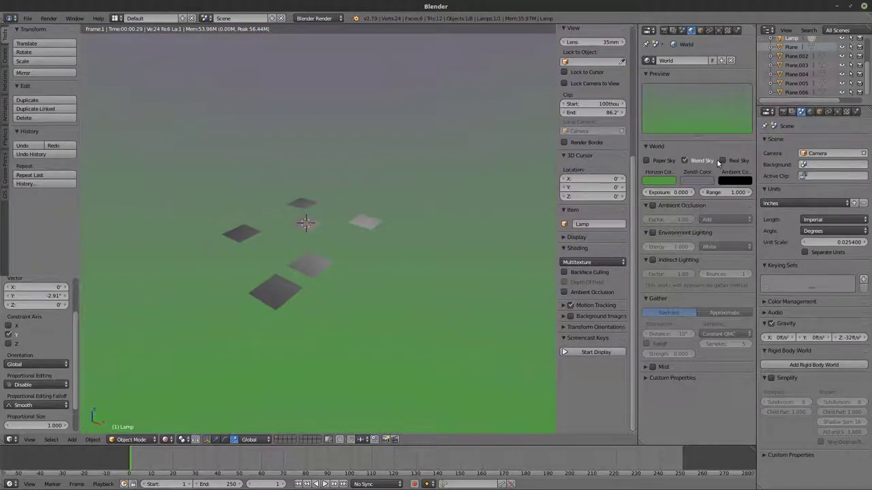
click(721, 160)
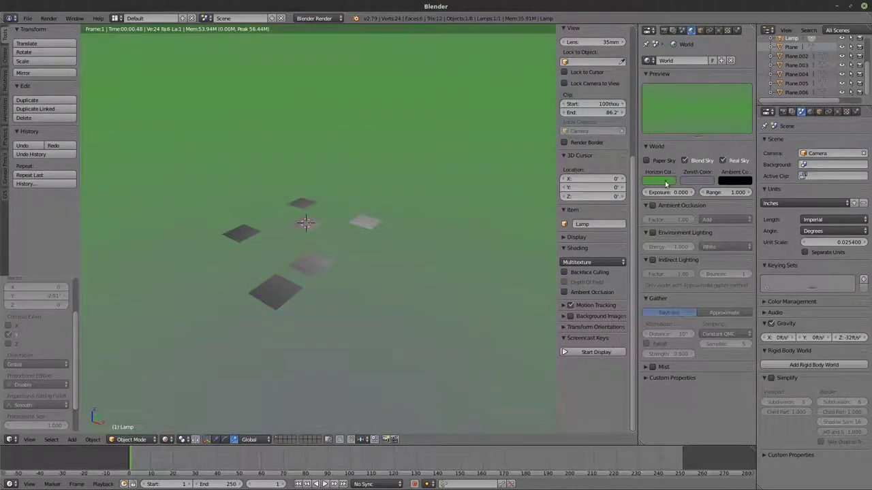
Set the world's horizon color to bright cyan and its zenith color to a muted brown
click(692, 181)
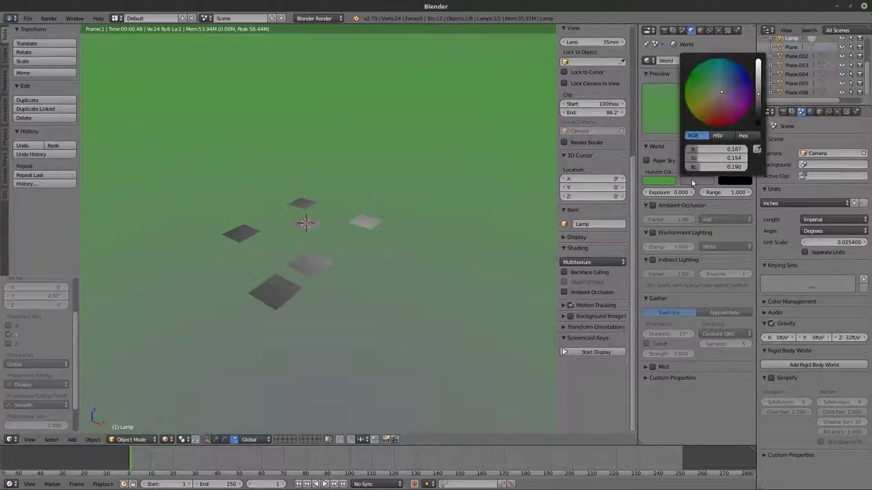
click(653, 180)
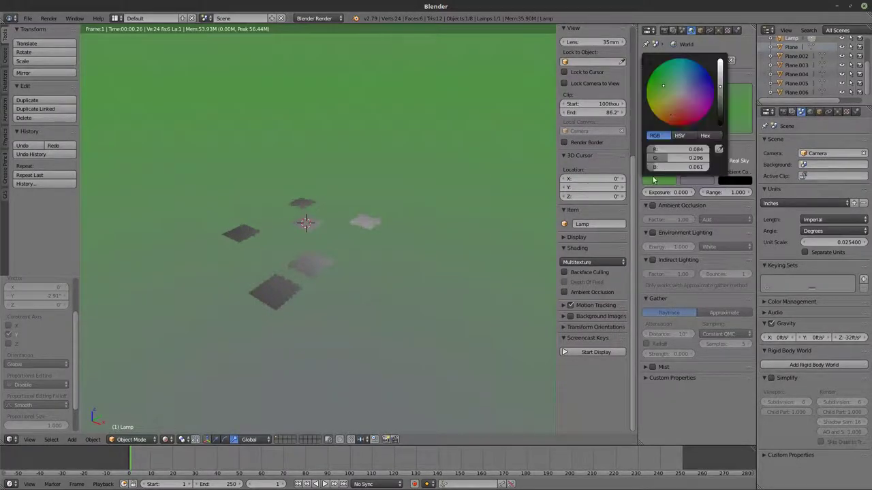
drag(672, 83, 721, 60)
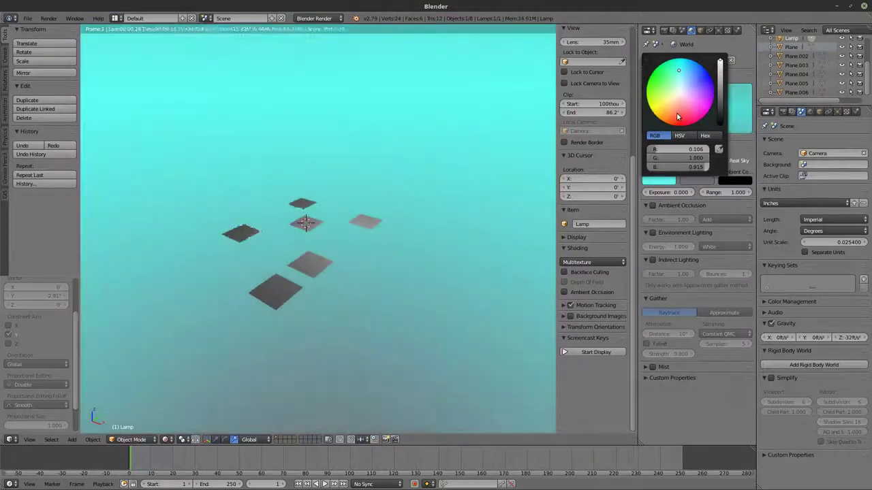
click(713, 179)
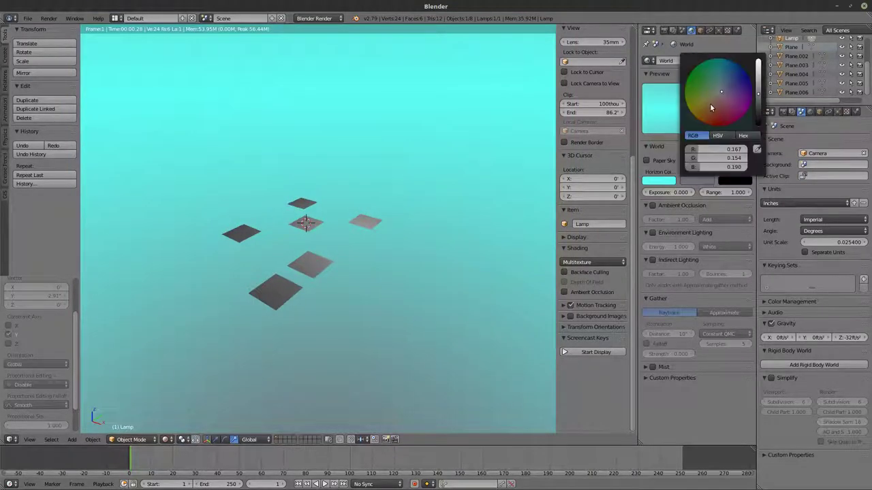
click(710, 105)
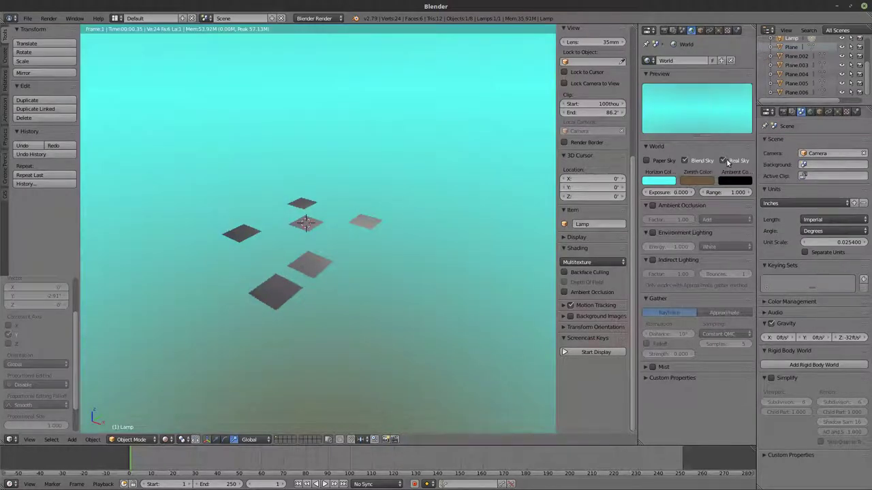
Try toggling the world's Blend Sky, Environment Lighting and Indirect Lighting options, restoring each to its original state
click(686, 160)
click(686, 161)
click(653, 233)
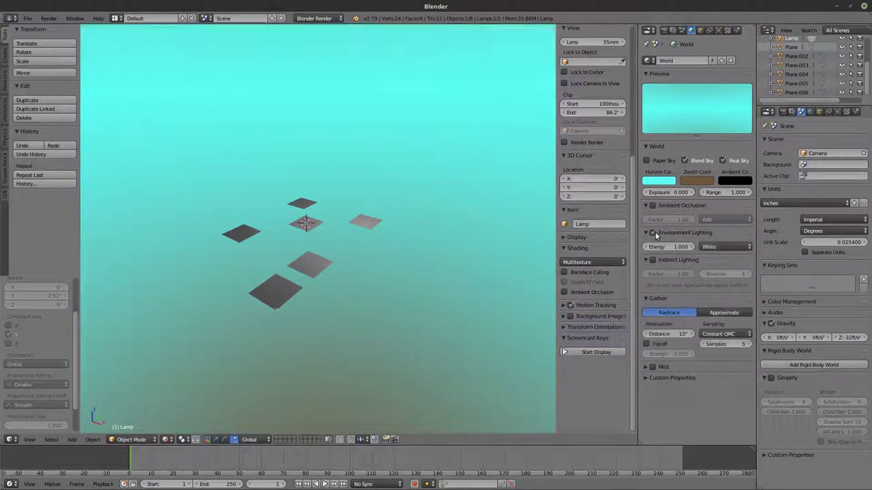
click(653, 233)
click(652, 260)
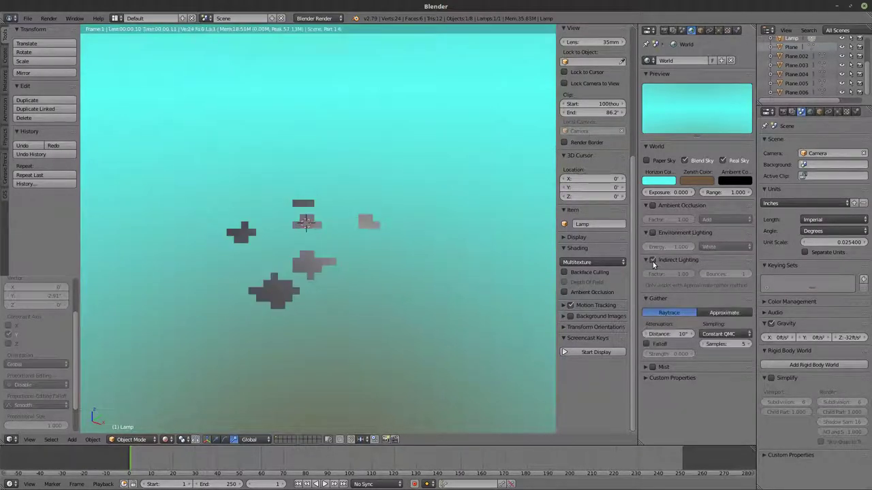
click(653, 260)
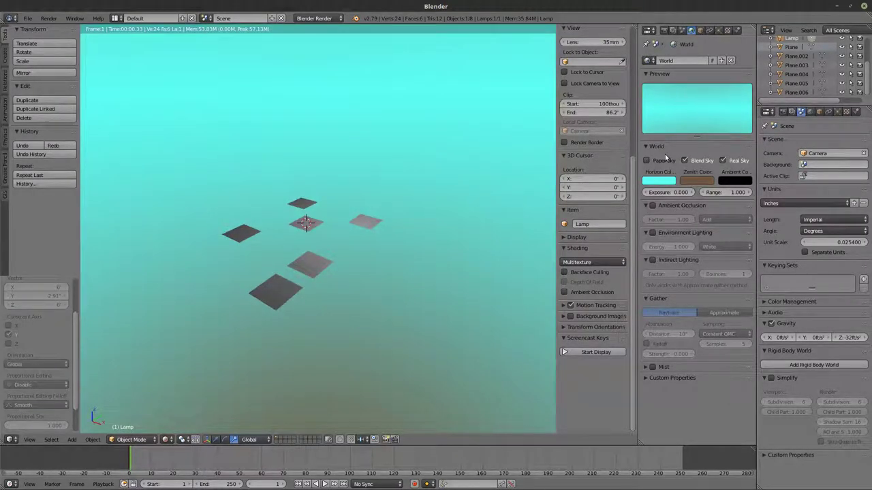
Switch the render engine to Cycles Render and return the 3D view to Solid shading
click(316, 18)
click(317, 51)
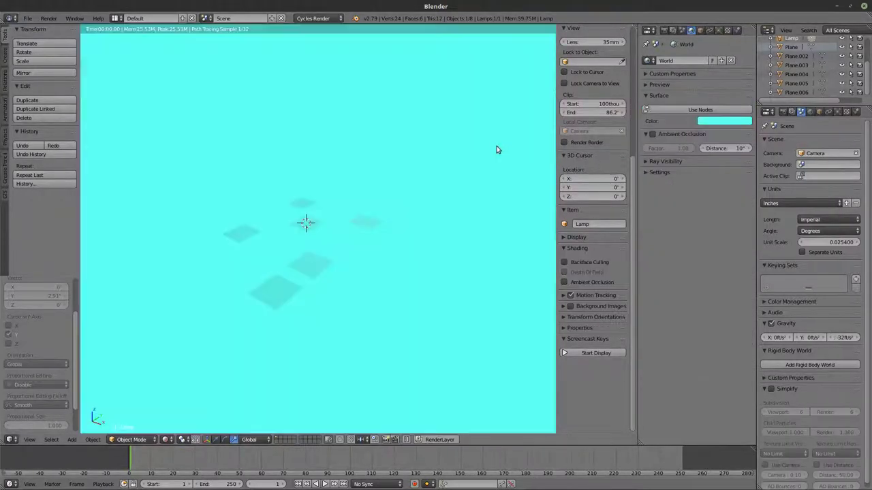
key(shift+z)
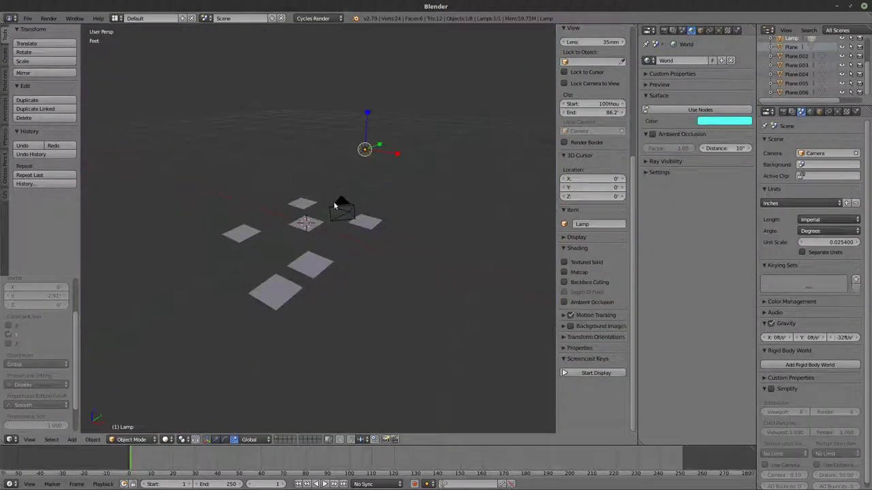
Add a mesh plane at the 3D cursor and scale it up into a large ground surface beneath the scene
key(shift+a)
mouse_move(292, 287)
click(347, 288)
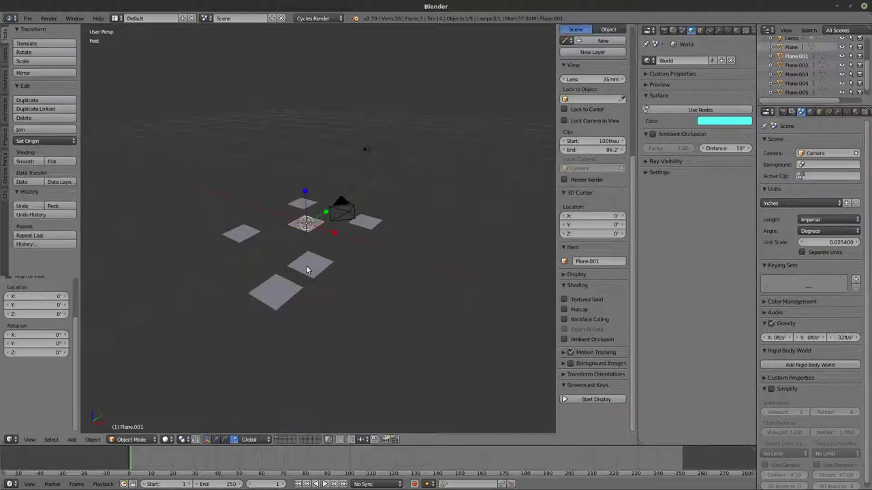
key(s)
click(505, 301)
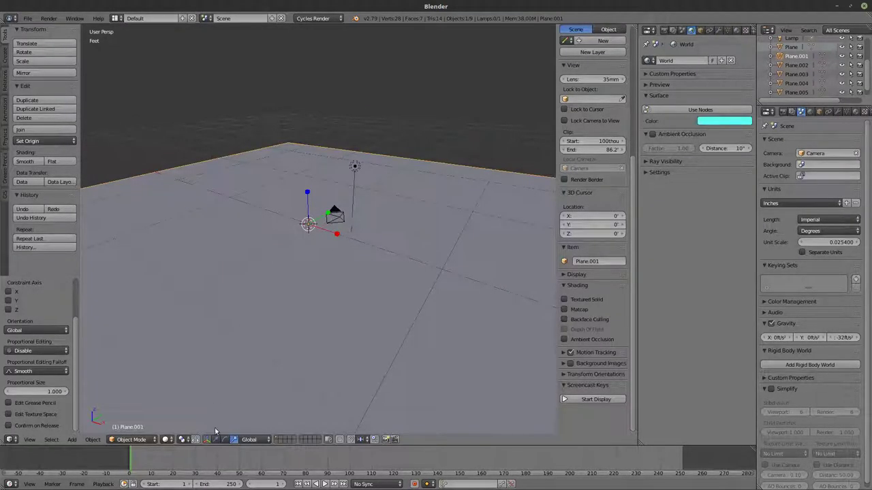
Move the large ground plane slightly downward along the Z axis
key(g)
key(z)
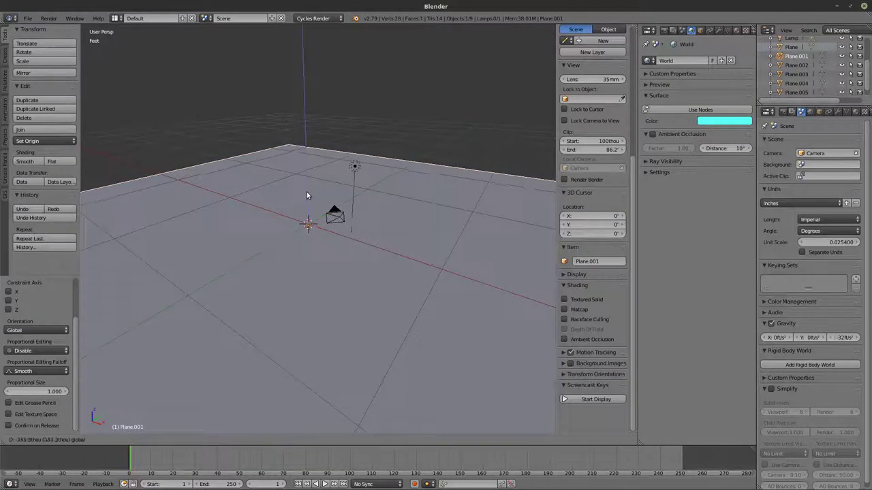
click(308, 189)
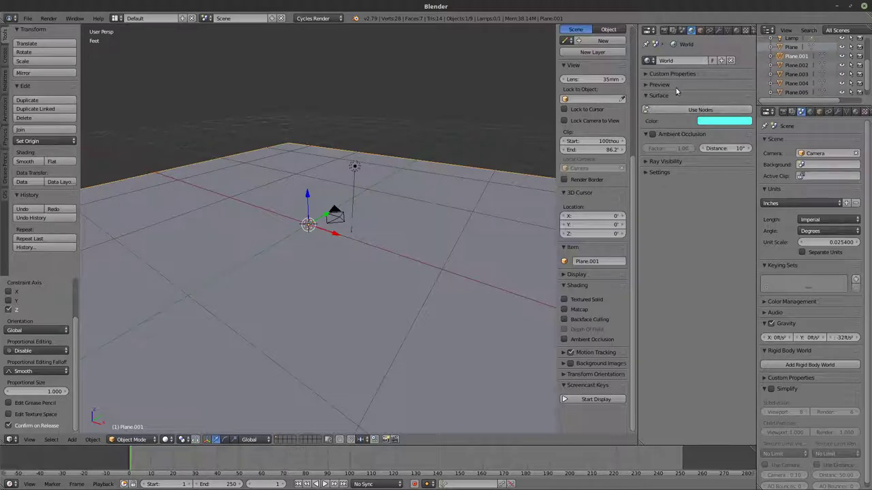
Set the world surface color to near-white and preview the planes in rendered shading
click(710, 122)
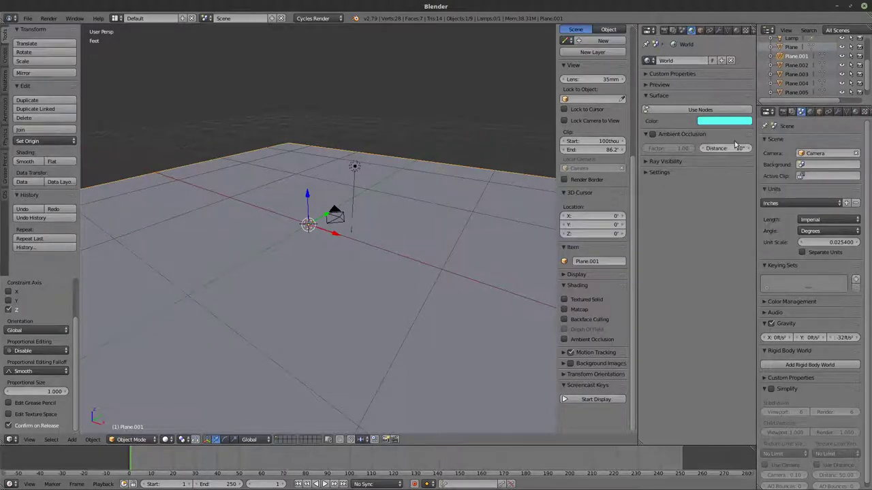
click(724, 122)
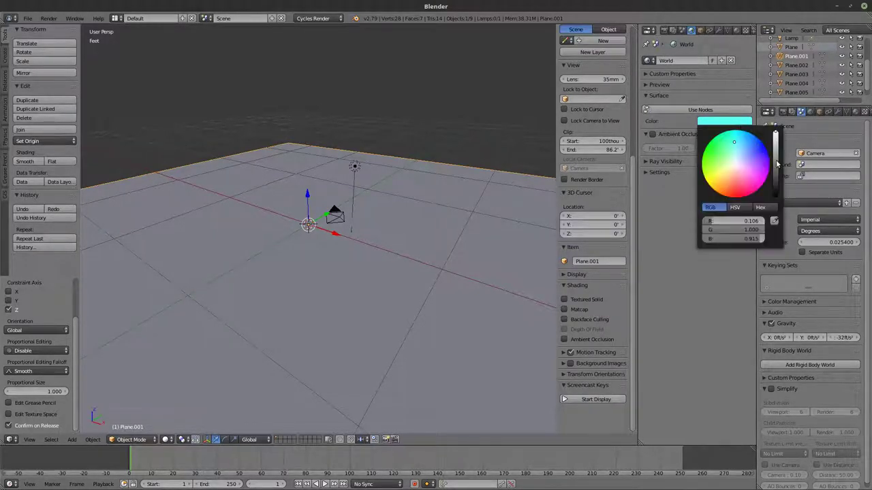
click(735, 166)
key(shift+z)
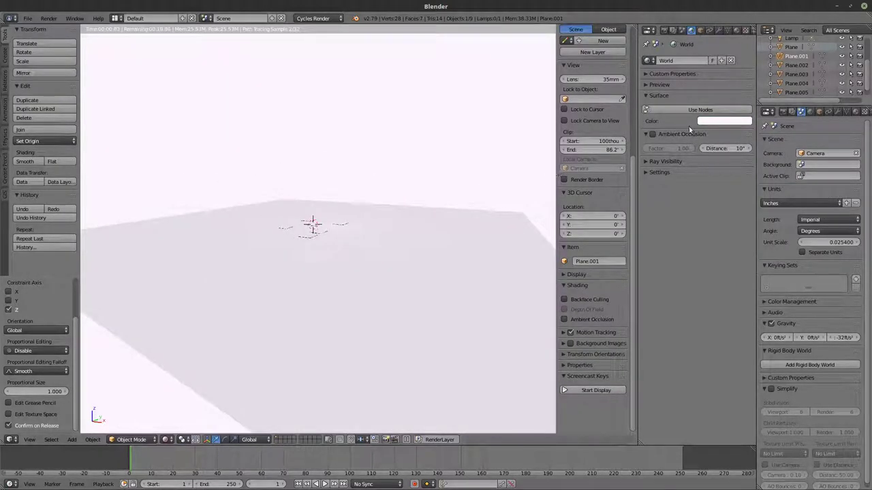
middle_drag(314, 231, 328, 237)
scroll(329, 237, up, 4)
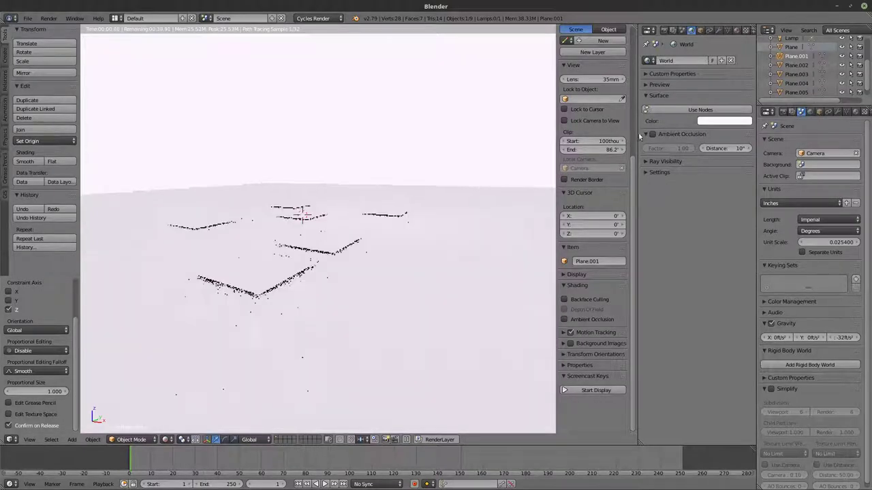
Try a light green world surface color, finishing on a pale blue tint
click(703, 122)
click(718, 158)
drag(718, 159, 720, 160)
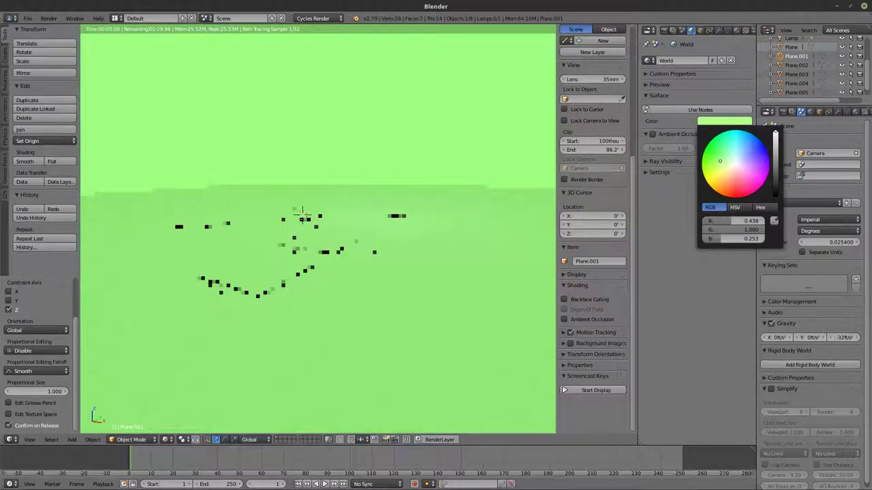
drag(720, 161, 734, 164)
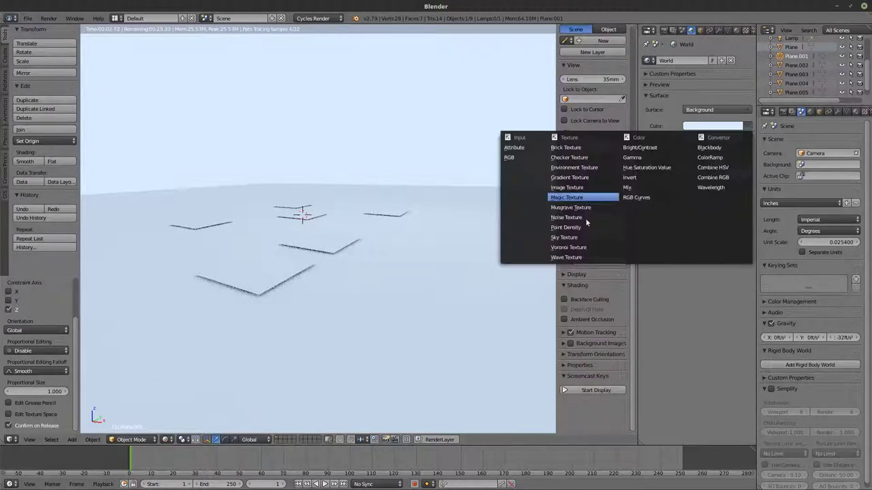
Use a Sky Texture for the world color, set its strength to 1.000, and preview the scene in rendered shading
click(575, 237)
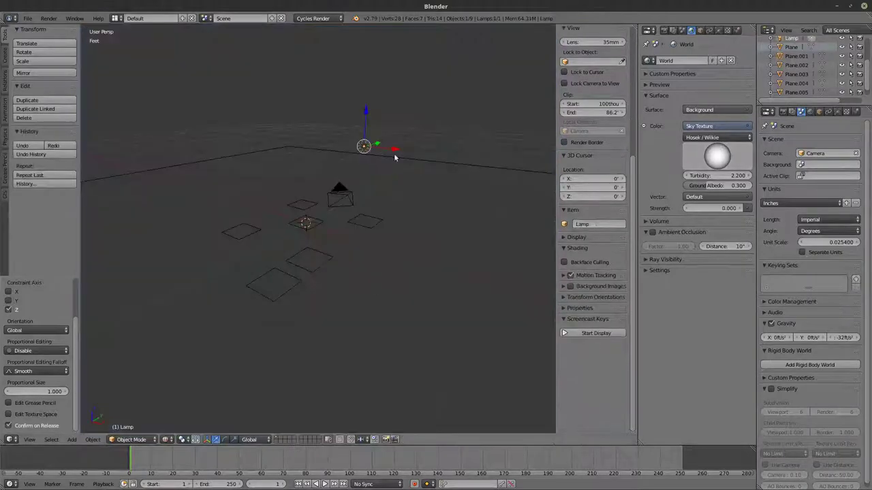
key(shift+z)
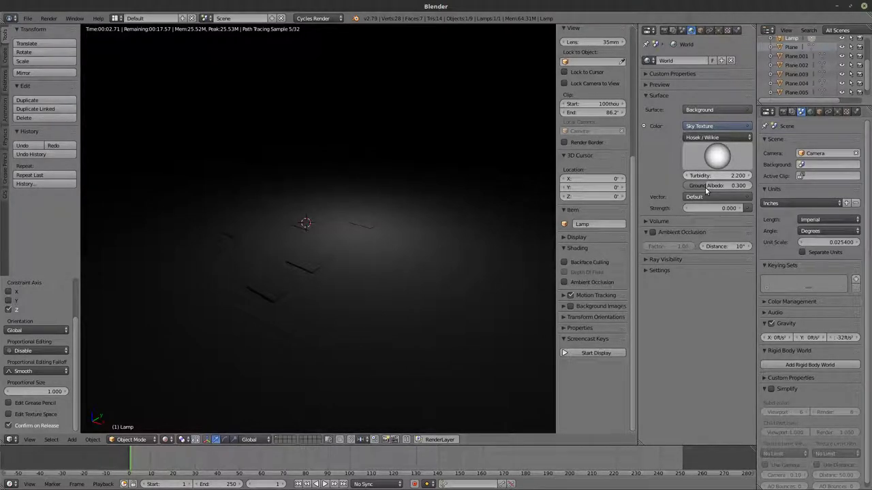
drag(708, 207, 722, 208)
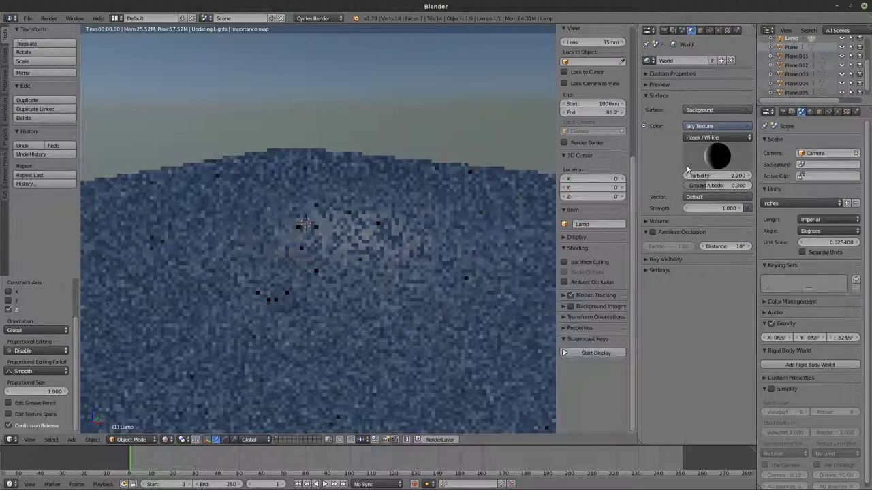
Vary the Hosek / Wilkie sky's sun direction between a dark sunset look and a blue daytime sky
drag(712, 155, 717, 161)
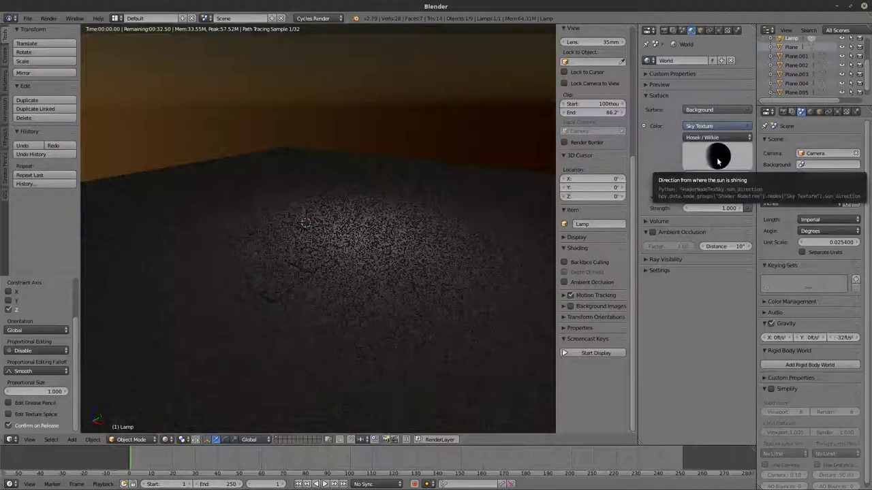
drag(718, 161, 720, 154)
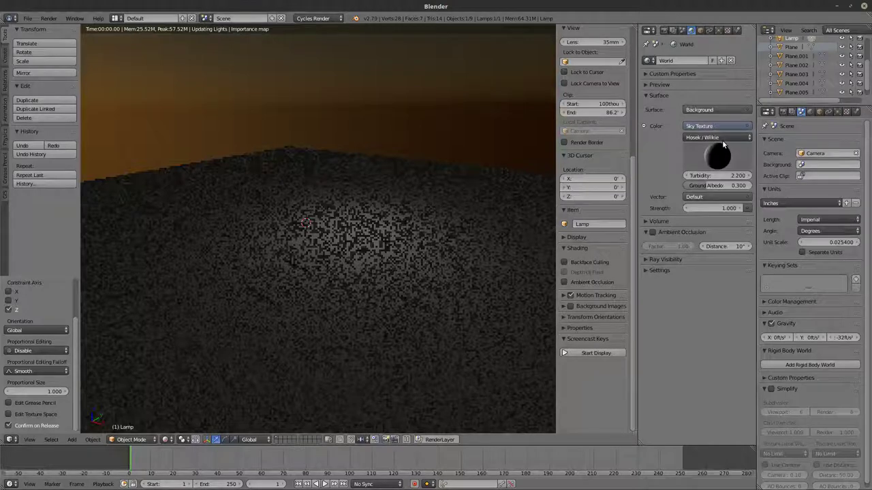
mouse_move(721, 152)
mouse_down()
mouse_move(719, 161)
mouse_move(727, 159)
mouse_up()
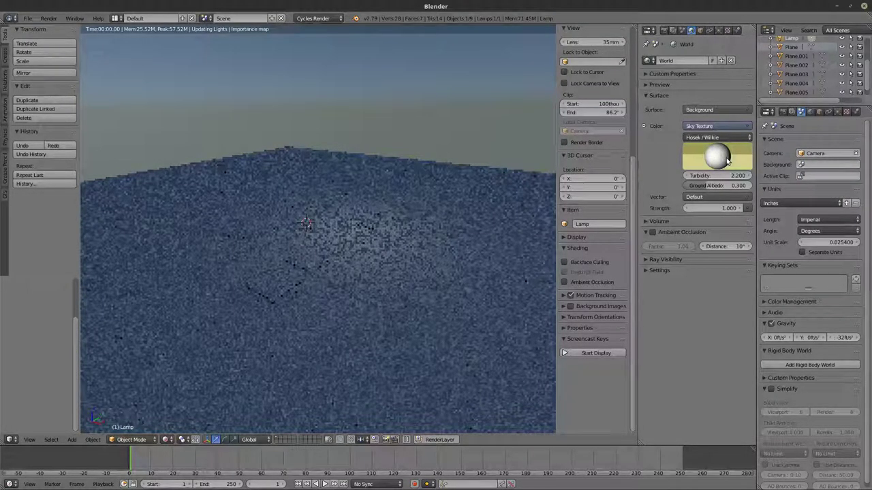
key(Up)
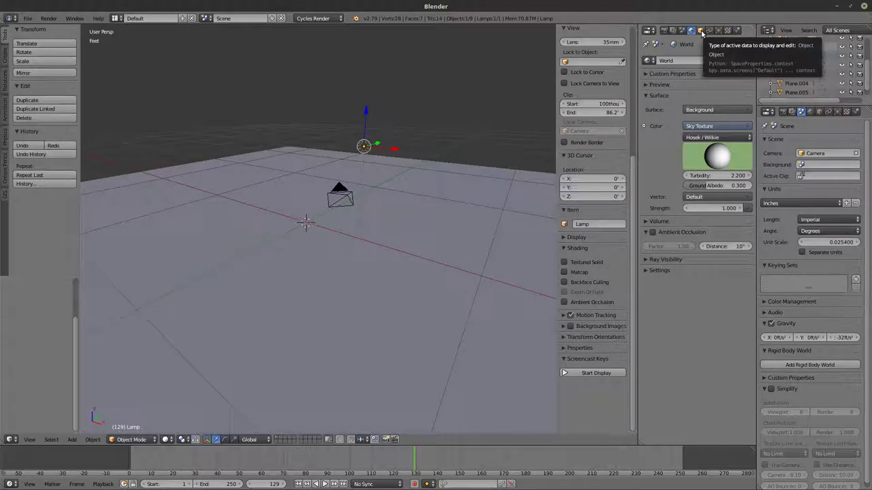
Rename the camera's data block to "Camera one"
click(701, 31)
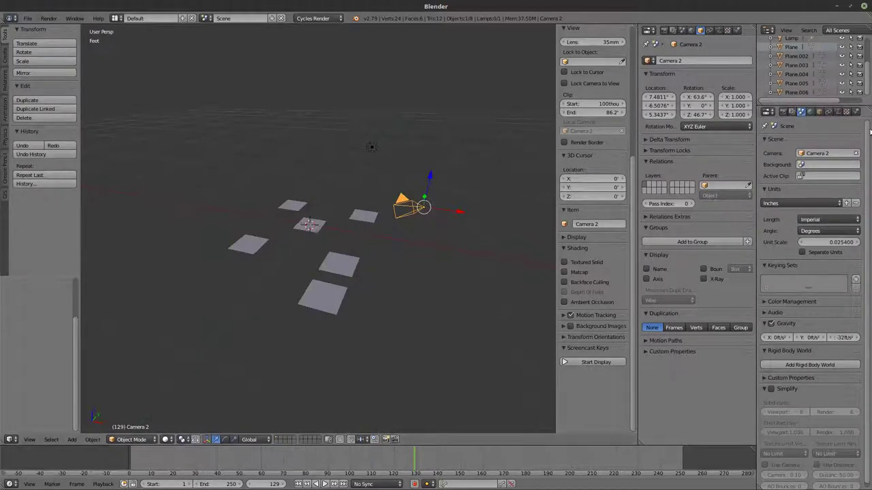
click(838, 112)
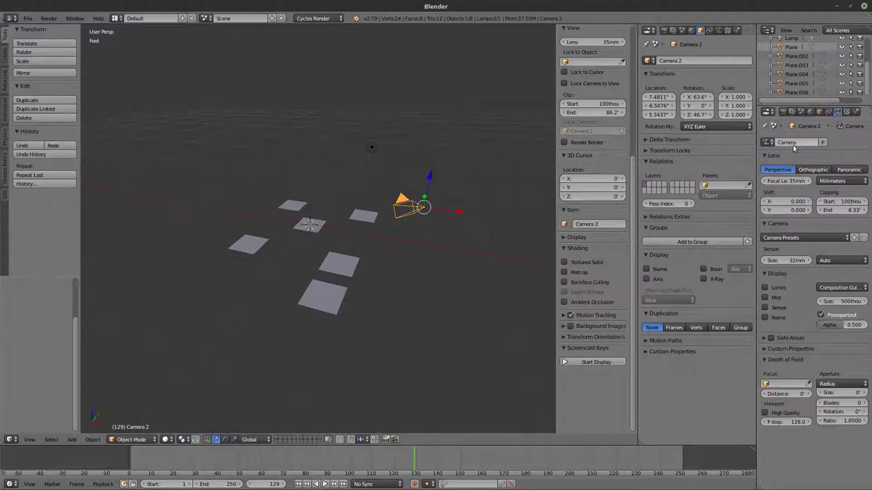
click(798, 142)
key(ctrl+a)
text(Camera one)
key(Return)
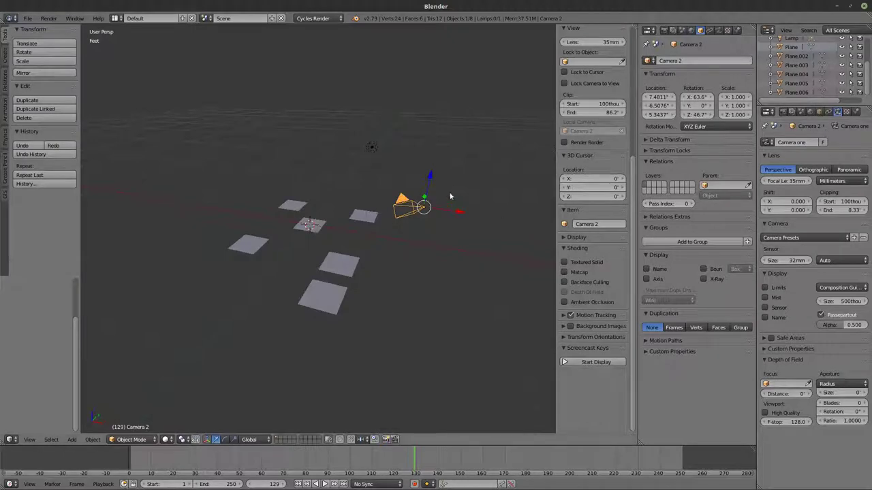
key(g)
key(z)
click(411, 212)
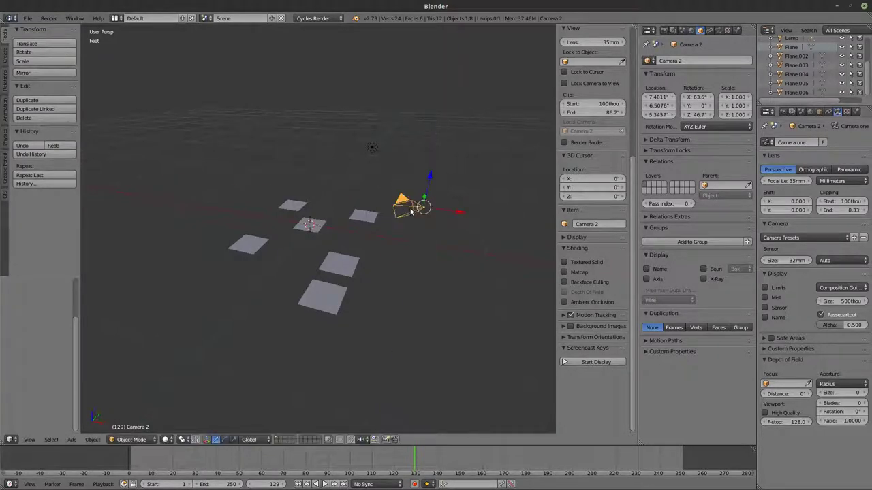
Duplicate the camera with the copy 1.52" lower along the Z axis and show the copy's object properties
key(shift+d)
key(z)
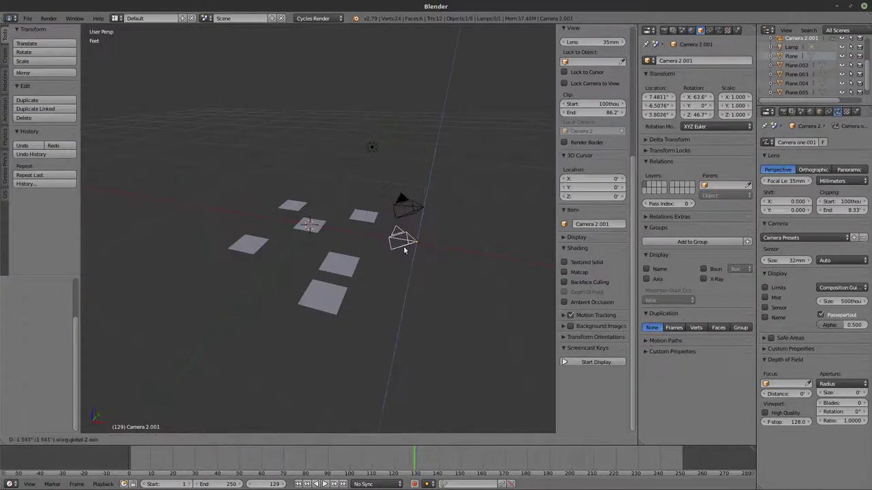
click(419, 244)
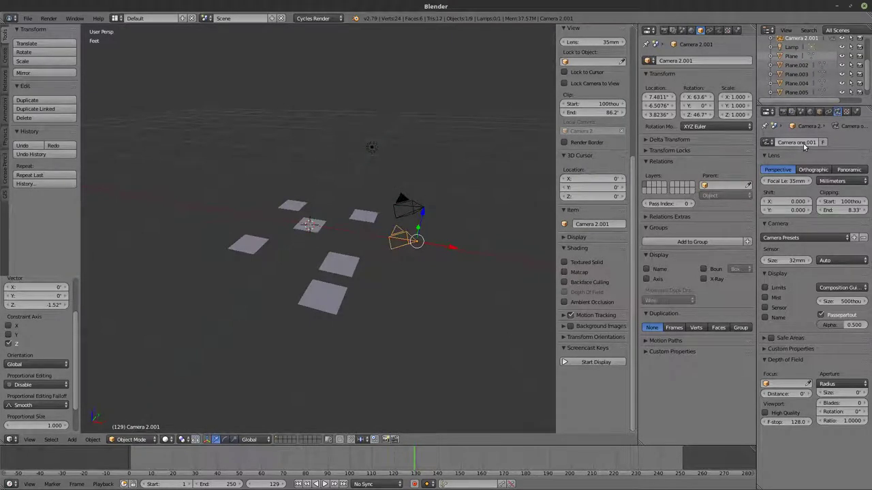
click(819, 113)
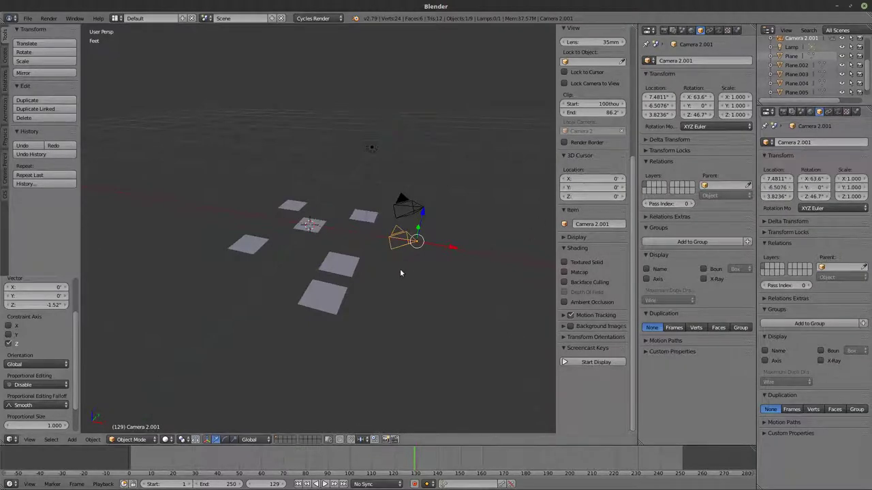
Move the plane Plane.005 to X 8.3451" and raise it to Z 1.69"
right_click(340, 264)
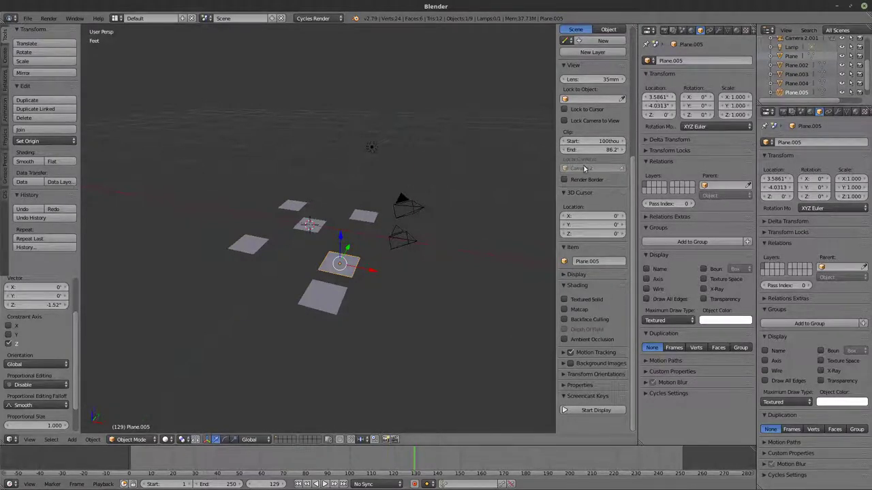
scroll(594, 53, up, 7)
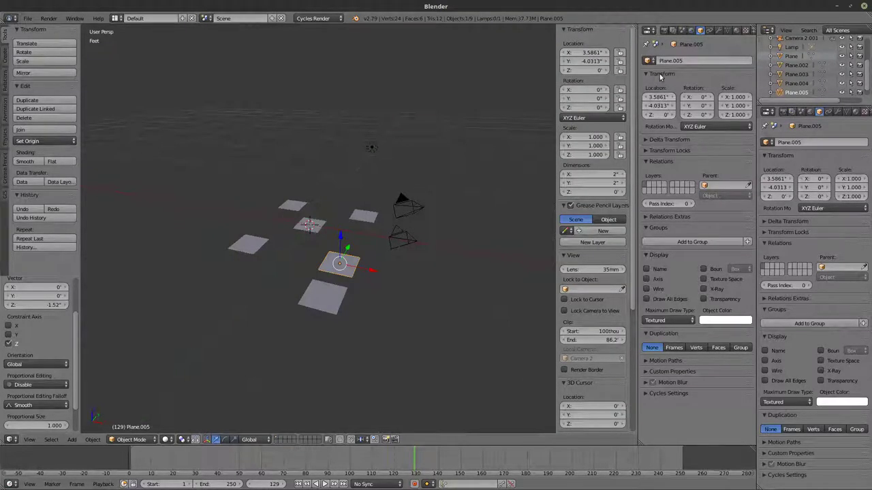
drag(651, 96, 810, 96)
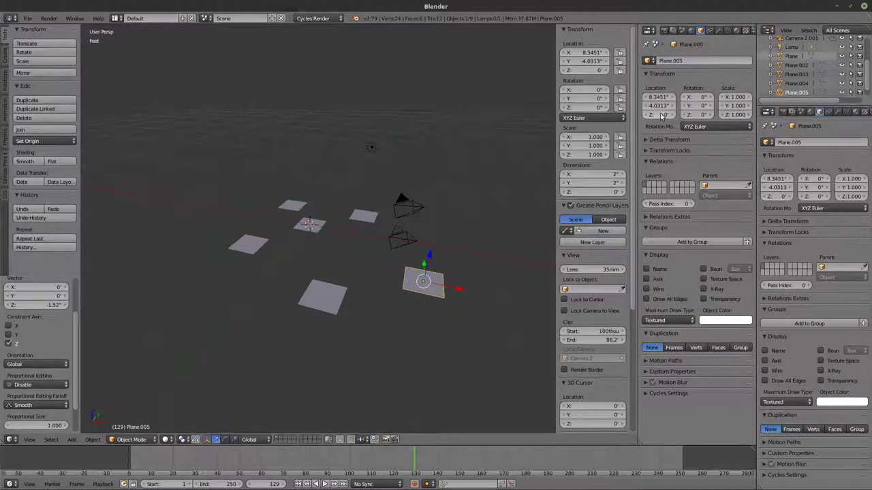
drag(659, 114, 695, 114)
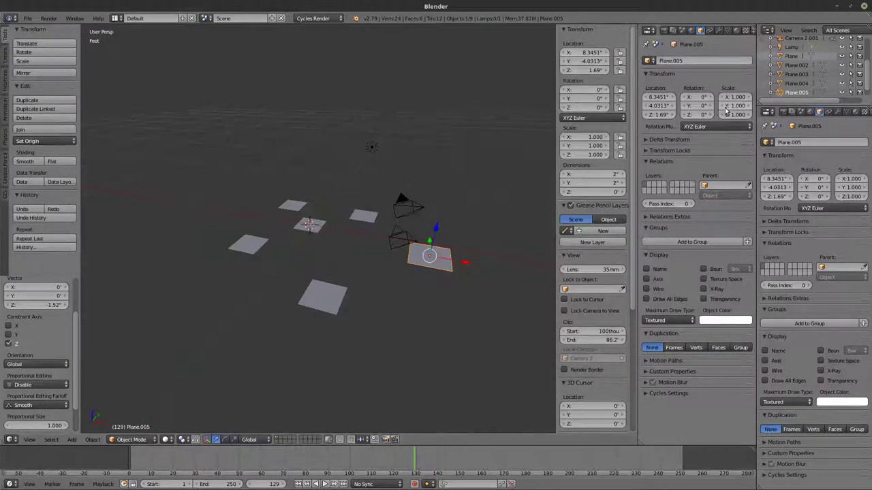
Examine the plane's Delta Transform, Transform Locks and Relations settings
click(647, 140)
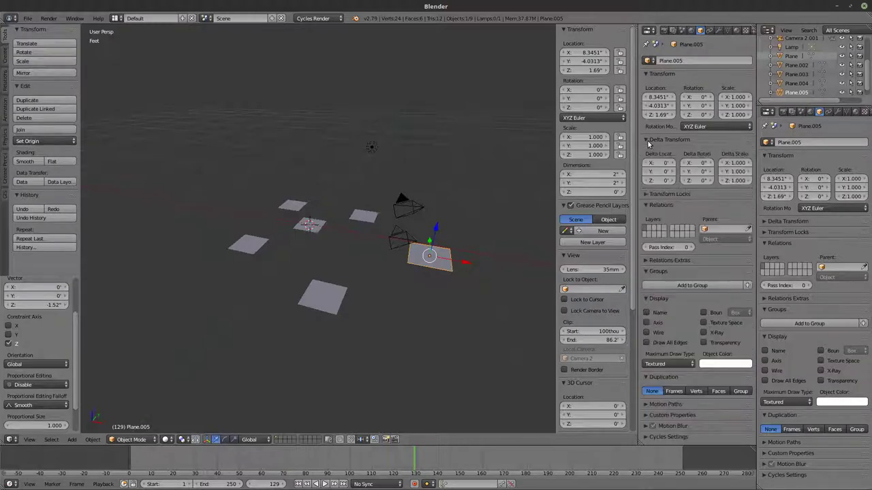
click(655, 141)
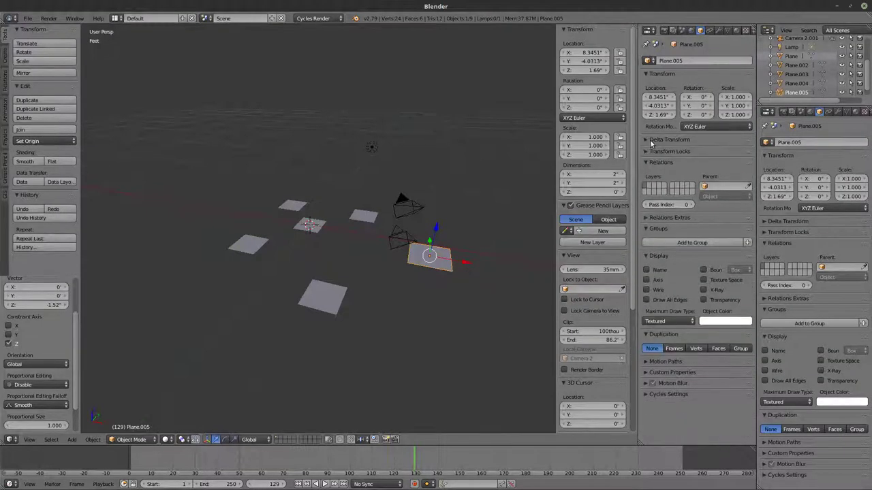
click(658, 151)
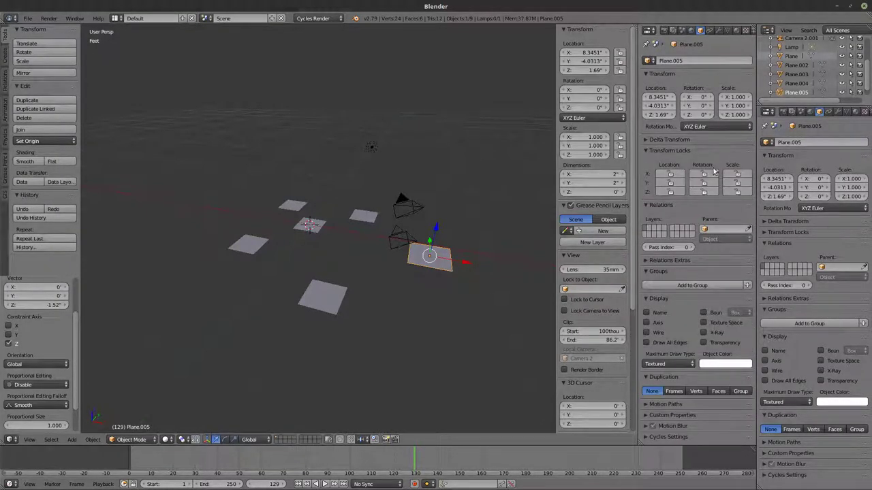
click(643, 151)
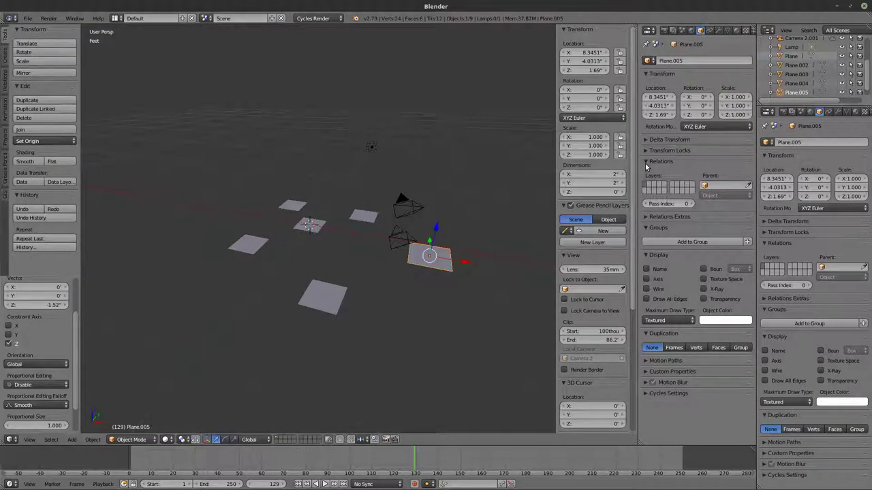
click(647, 162)
click(647, 162)
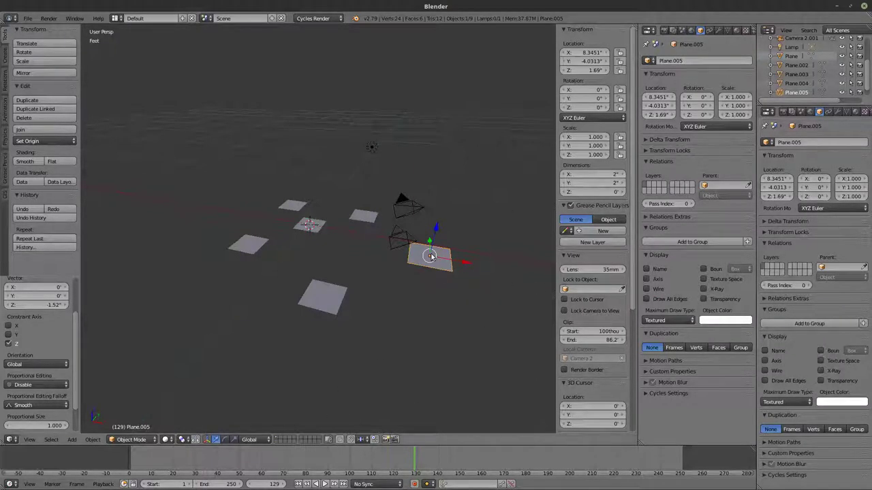
Try the Wire display option, Wire maximum draw type and Draw All Edges on the raised plane
right_click(329, 308)
right_click(436, 271)
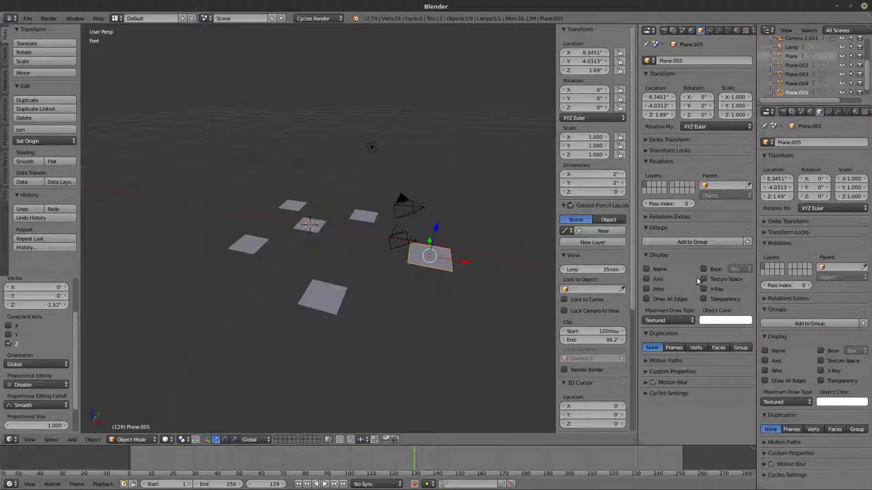
click(646, 289)
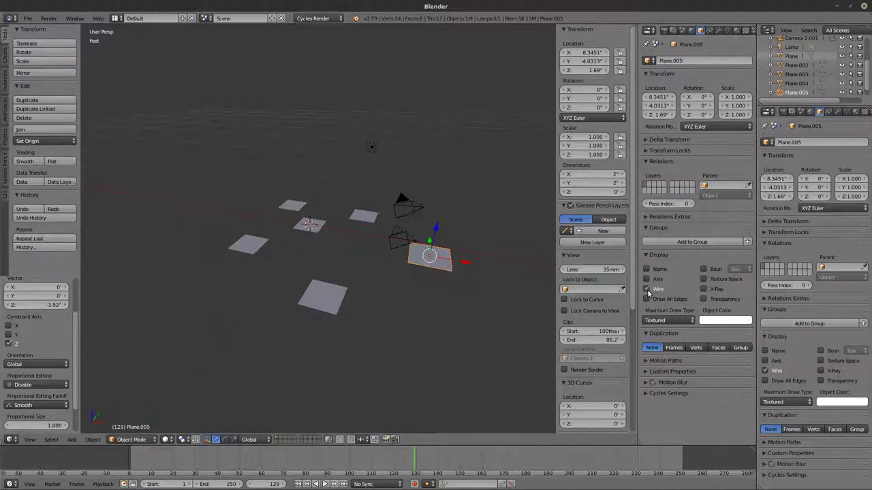
click(670, 320)
click(666, 303)
click(666, 320)
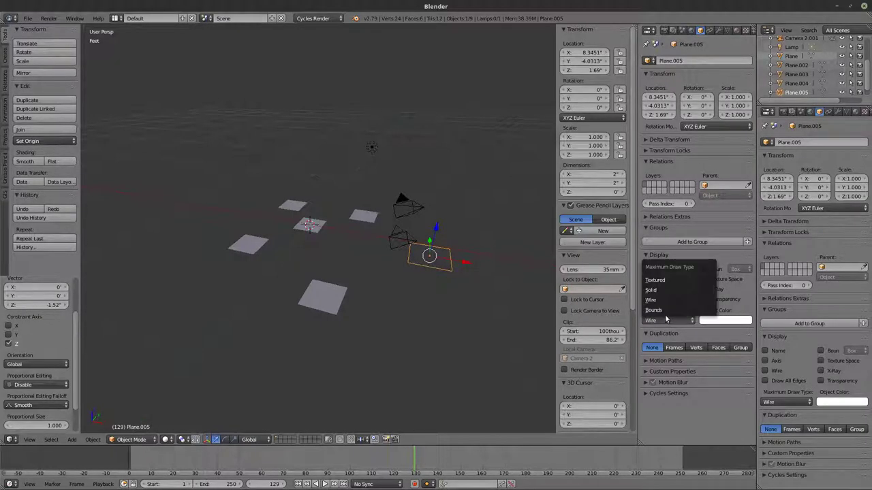
drag(664, 300, 669, 292)
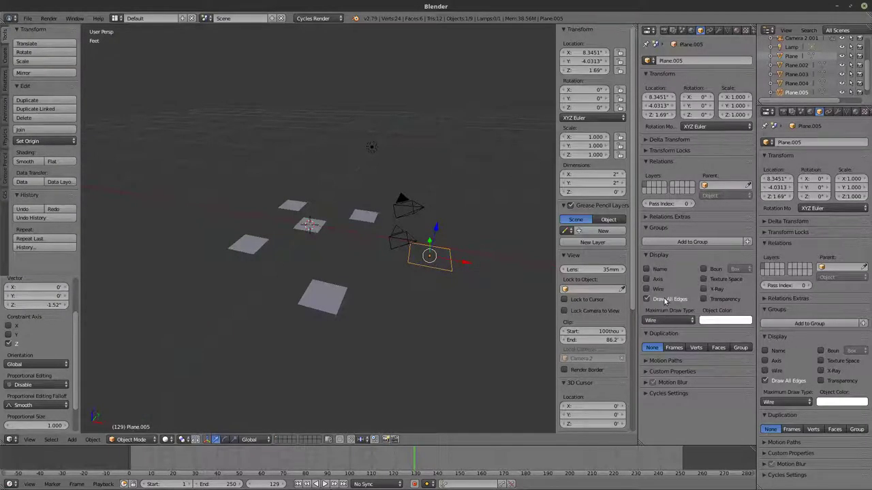
Try the Bounds maximum draw type on the raised plane and set it back to Textured
click(668, 320)
click(661, 311)
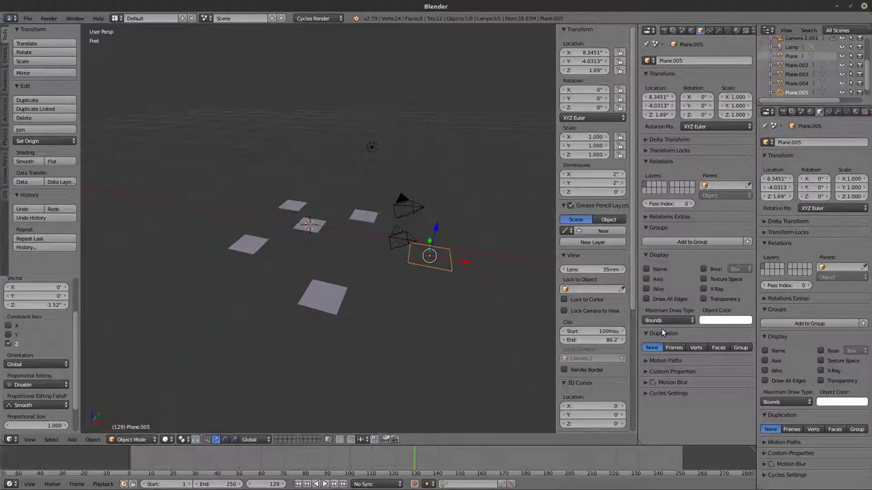
click(667, 320)
click(661, 280)
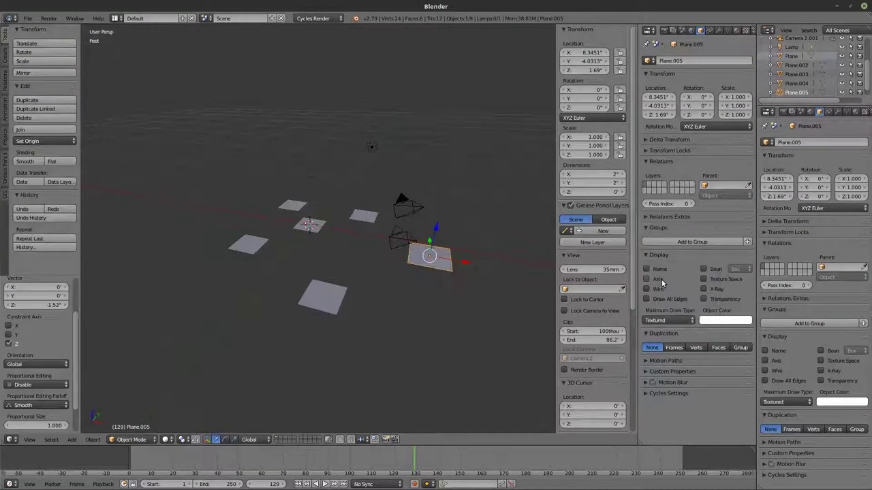
Set the raised plane's maximum draw type to Solid, then try the Frames, Verts and Group duplication types and return duplication to None
click(666, 320)
click(659, 290)
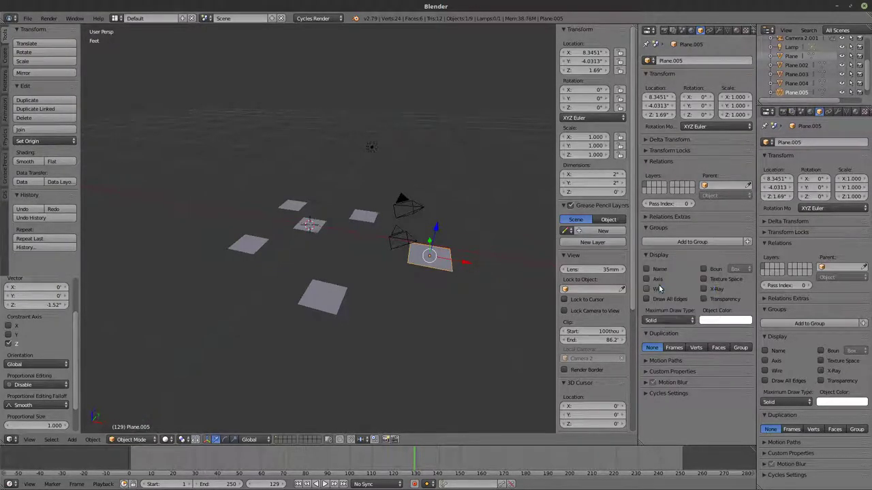
click(674, 348)
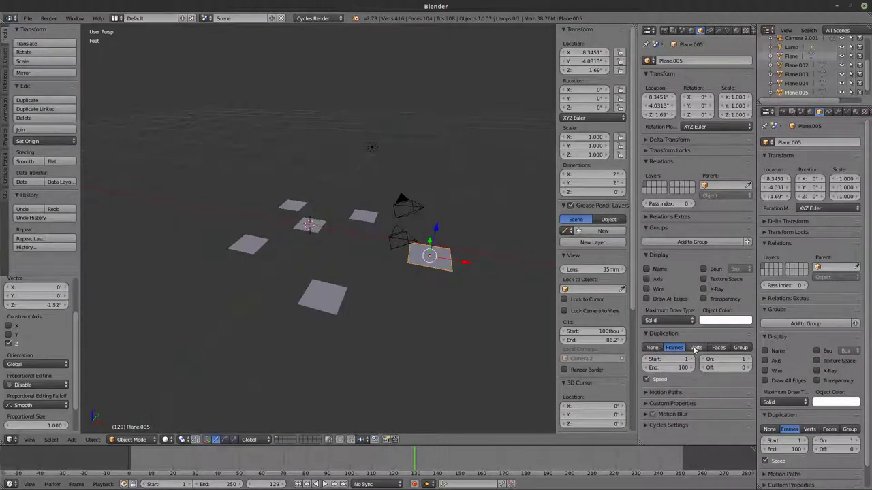
click(696, 348)
click(717, 348)
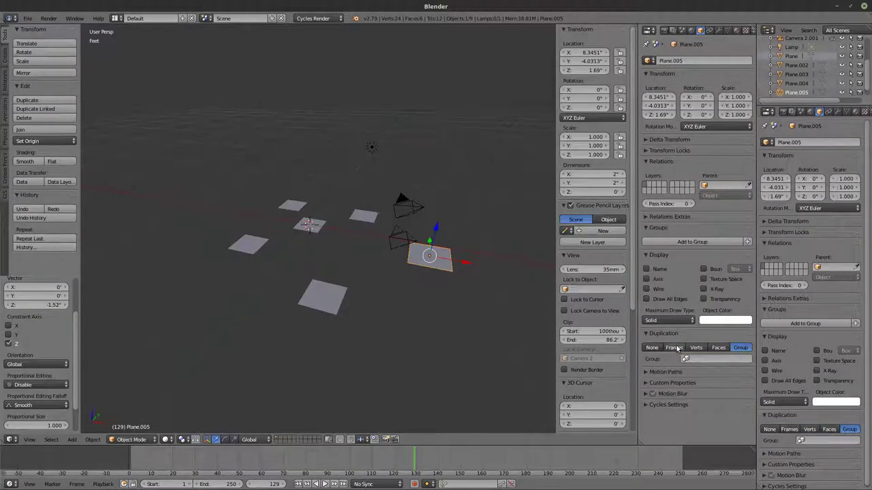
click(654, 348)
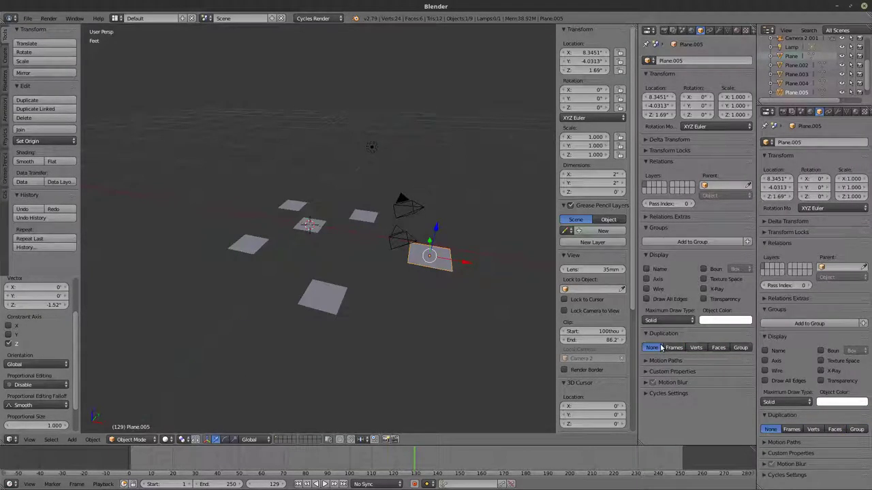
Examine the plane's Cycles Settings and Motion Blur options
click(666, 393)
scroll(670, 401, down, 2)
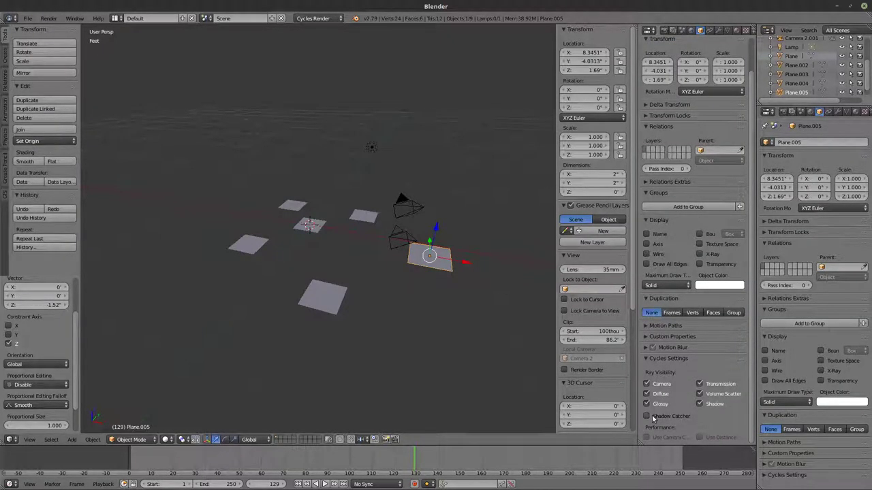
click(647, 348)
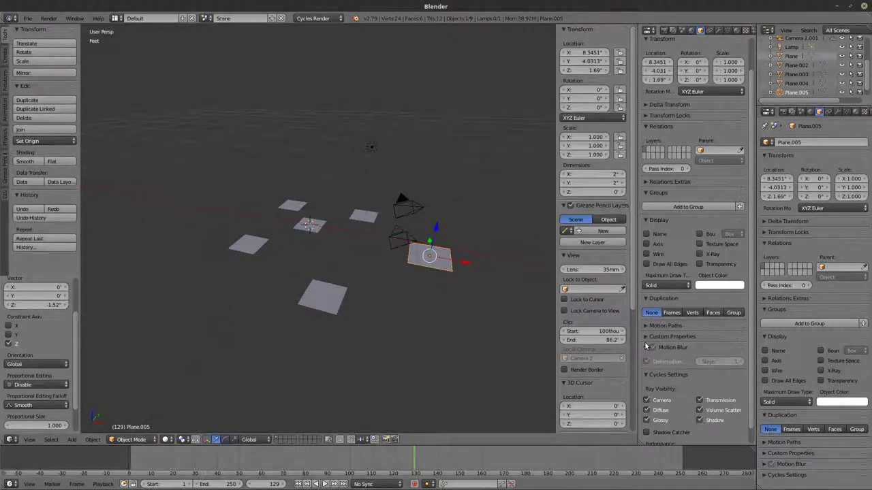
click(647, 348)
scroll(665, 350, up, 1)
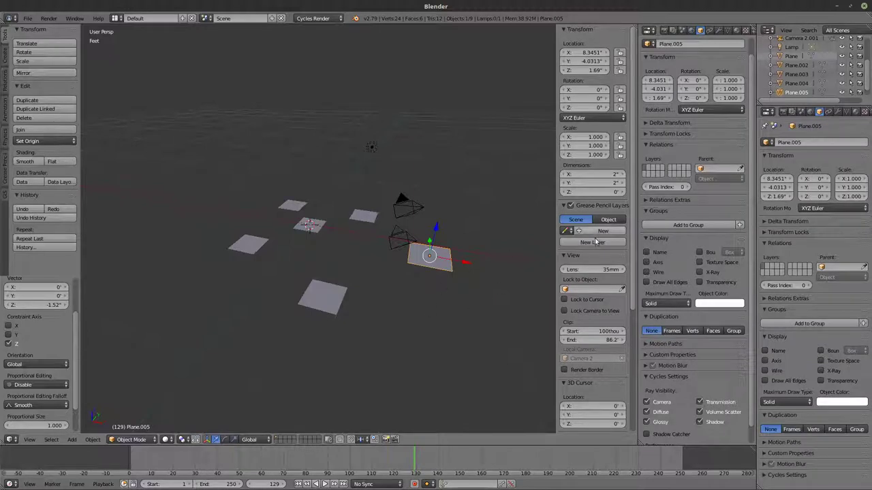
scroll(699, 151, up, 1)
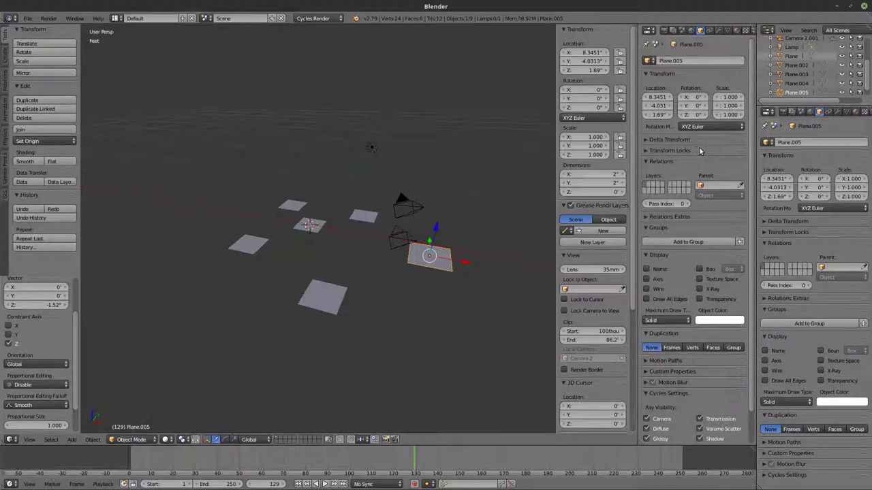
Examine the object constraints and modifiers available for the plane
click(709, 31)
click(695, 61)
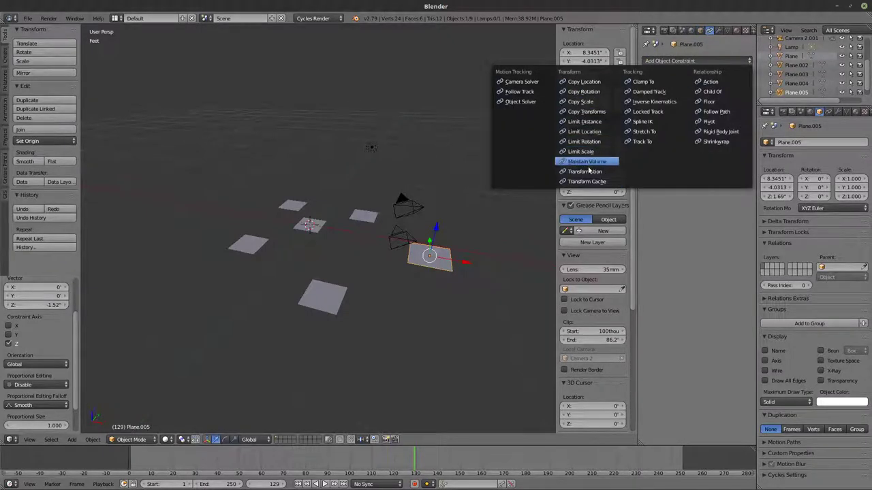
click(718, 31)
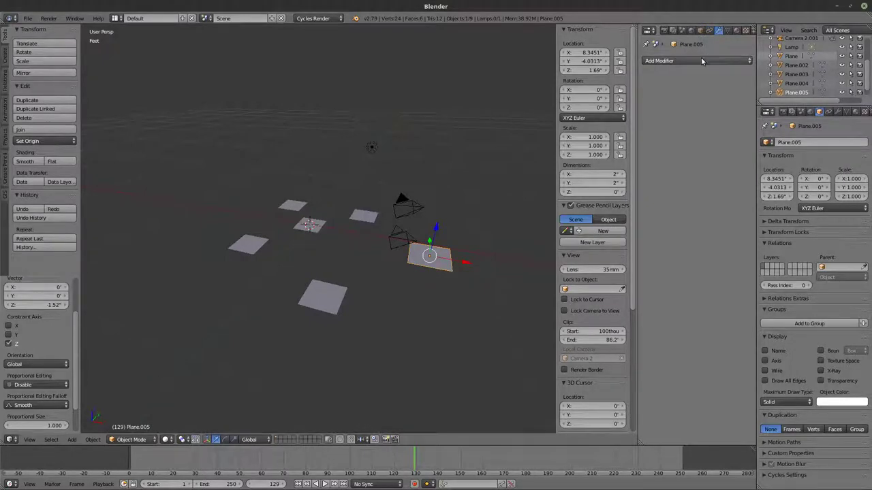
click(701, 57)
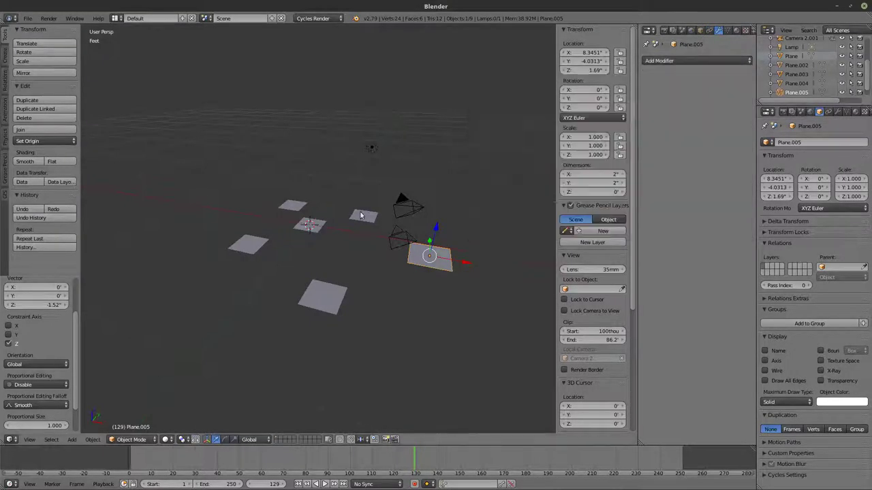
scroll(384, 228, up, 2)
scroll(368, 266, down, 3)
shift+right_click(321, 279)
shift+right_click(361, 164)
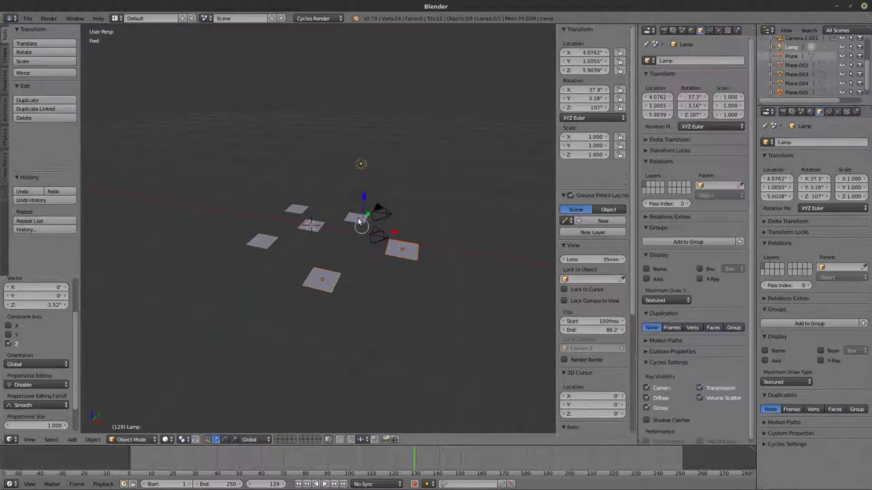
shift+right_click(307, 227)
right_click(348, 221)
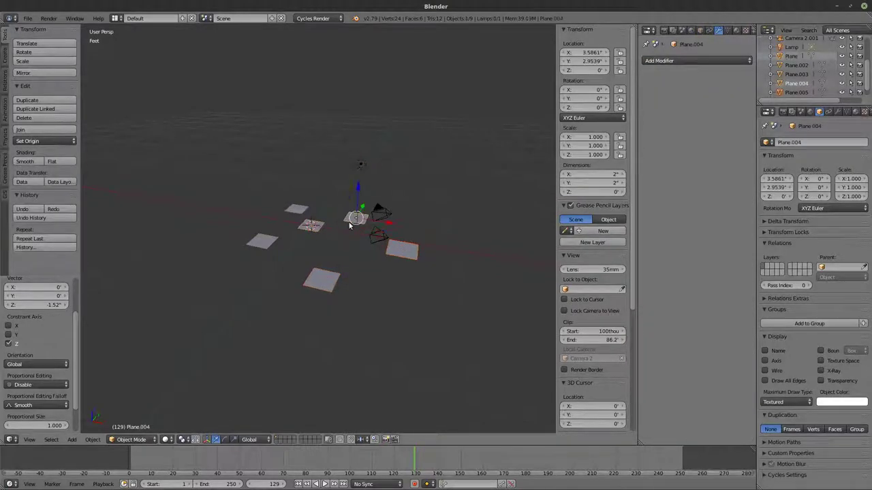
Start a new file from the default startup scene
click(27, 18)
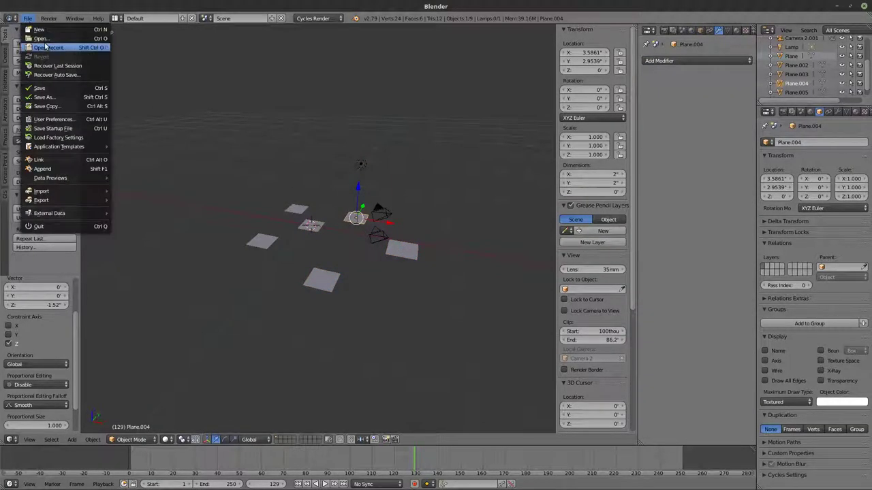
click(45, 30)
click(43, 36)
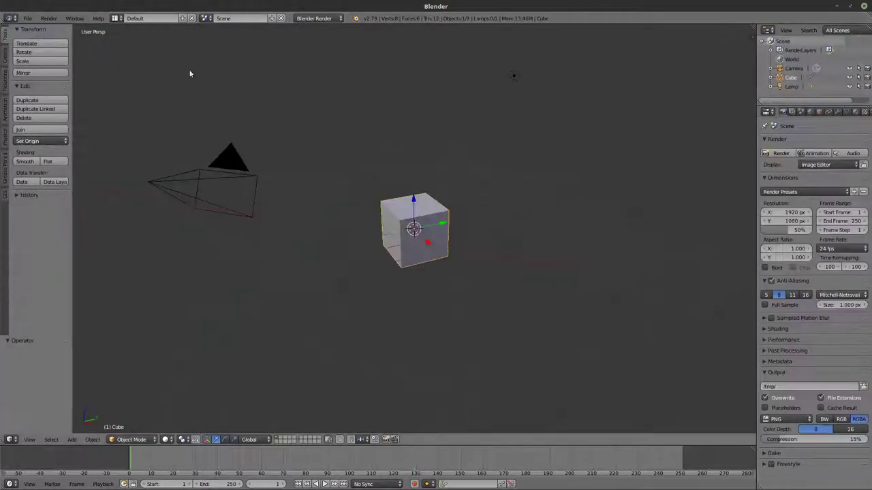
Delete the default cube and add a mesh plane at the origin
click(837, 112)
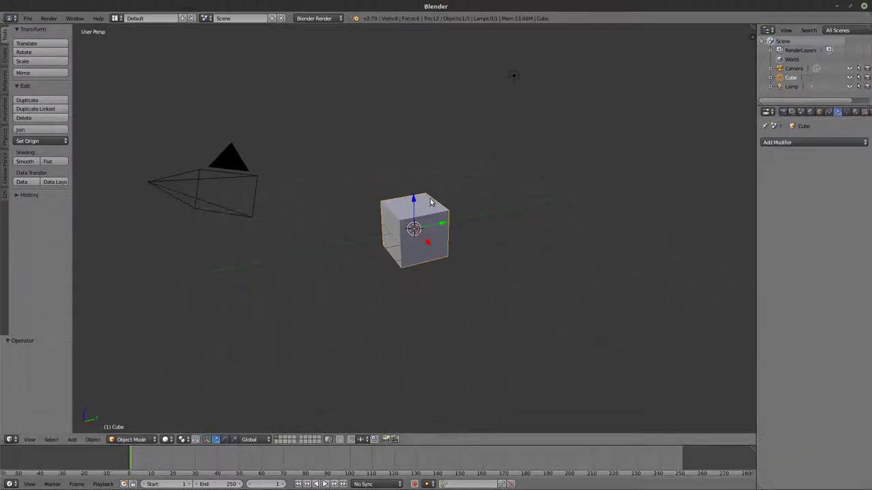
key(Delete)
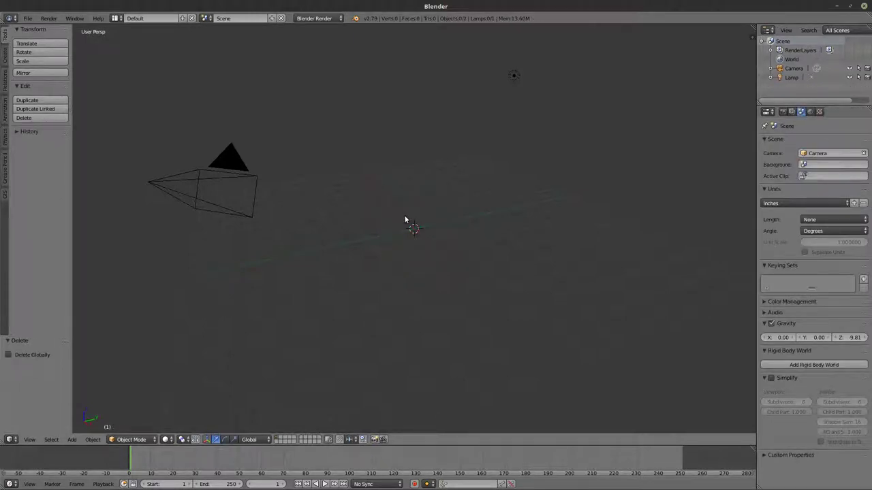
key(shift+a)
mouse_move(408, 218)
click(437, 218)
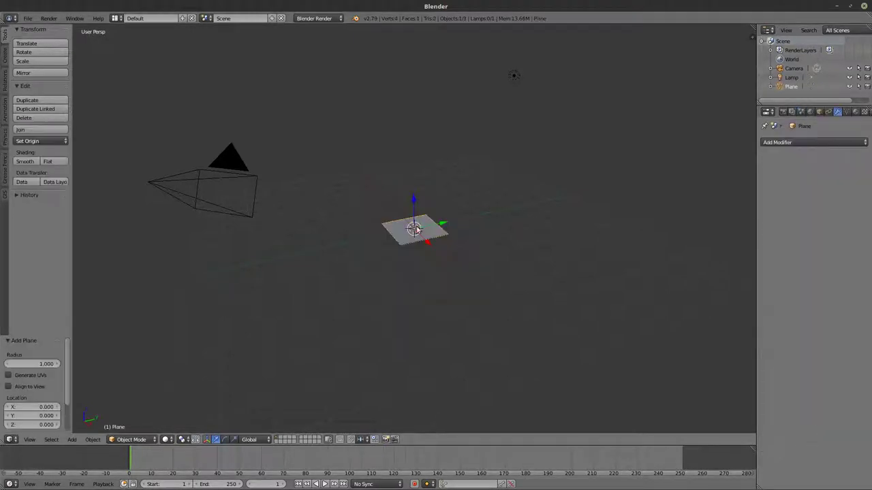
Display the plane's transform and dimension values and add an Array modifier to it
scroll(436, 235, up, 6)
middle_drag(430, 243, 440, 217)
key(n)
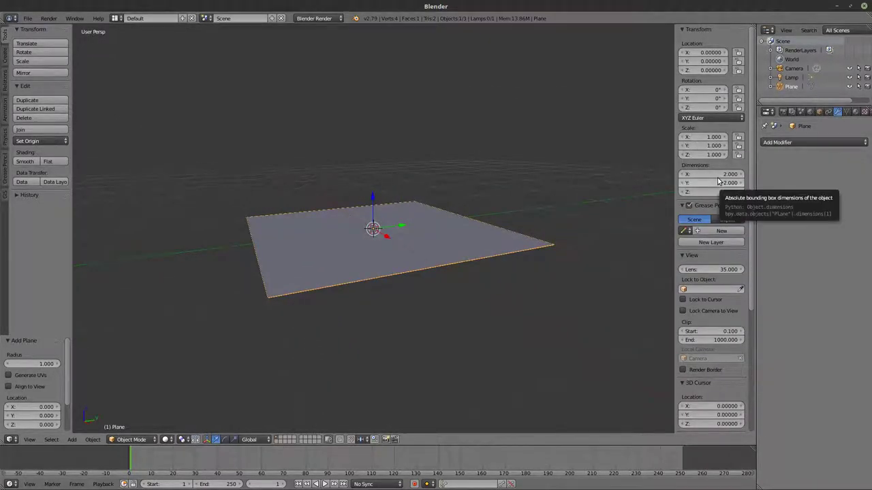
click(829, 142)
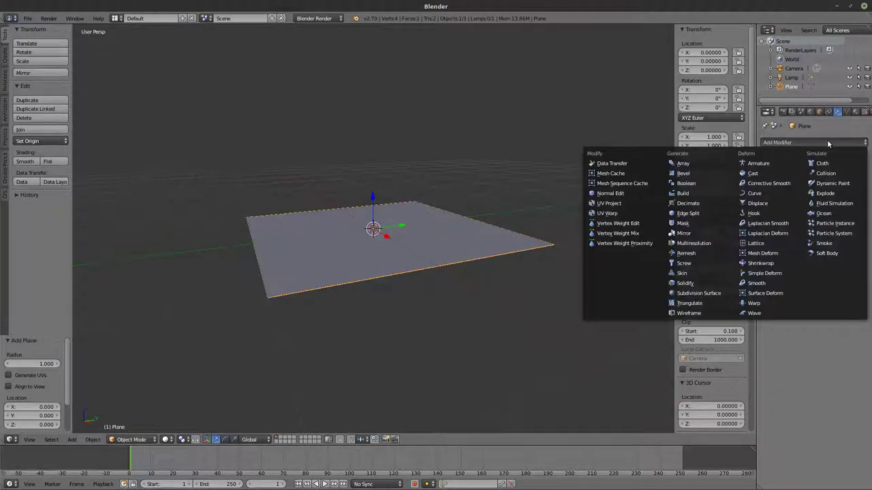
click(685, 166)
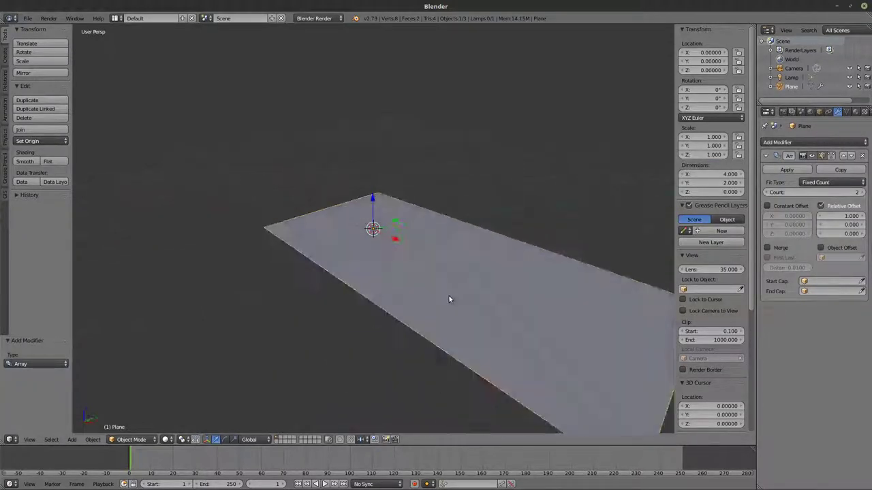
Set the Array modifier's count to 3 and show the copies in wireframe shading
scroll(455, 295, down, 4)
shift+middle_drag(461, 292, 329, 320)
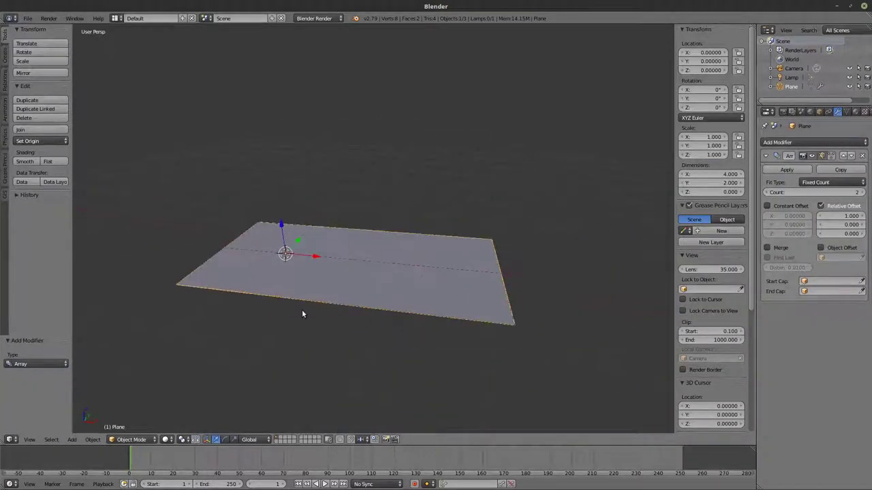
click(862, 192)
scroll(474, 272, down, 3)
key(z)
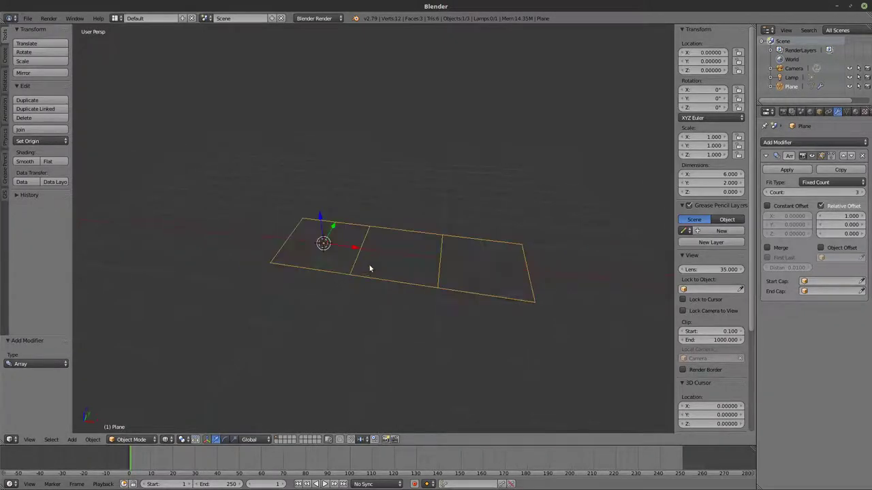
Set the Array modifier's fixed count to 5
click(862, 192)
scroll(431, 248, down, 3)
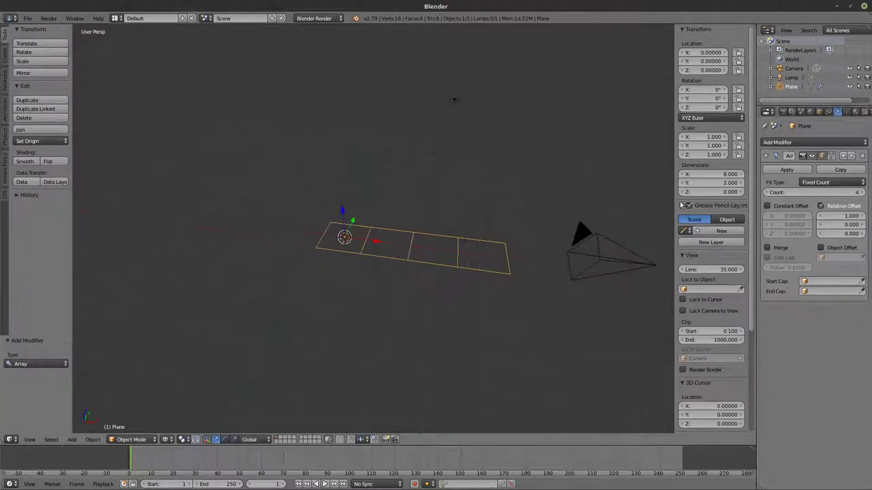
scroll(708, 224, down, 1)
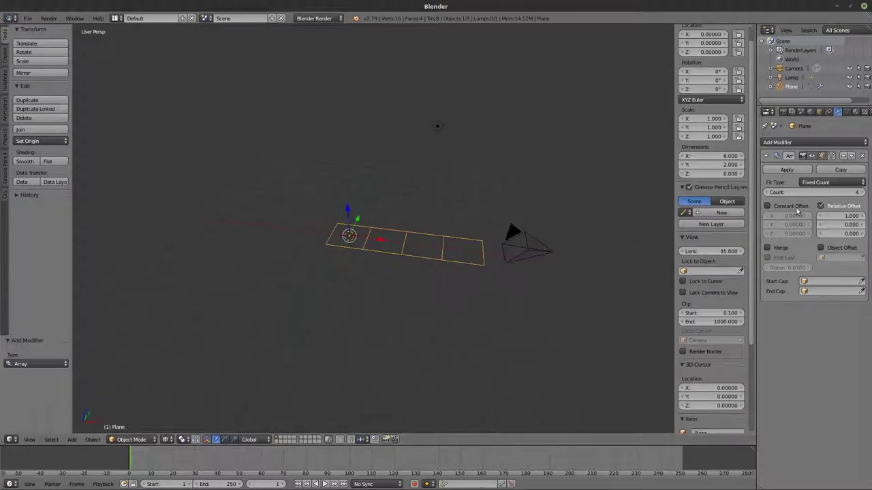
mouse_move(814, 192)
mouse_down()
mouse_move(851, 192)
mouse_move(808, 192)
mouse_move(833, 192)
mouse_move(807, 192)
mouse_move(820, 192)
mouse_up()
Return the viewport to solid shading and try moving the arrayed plane freely, cancelling the move
key(z)
middle_drag(473, 271, 358, 300)
middle_drag(305, 295, 284, 295)
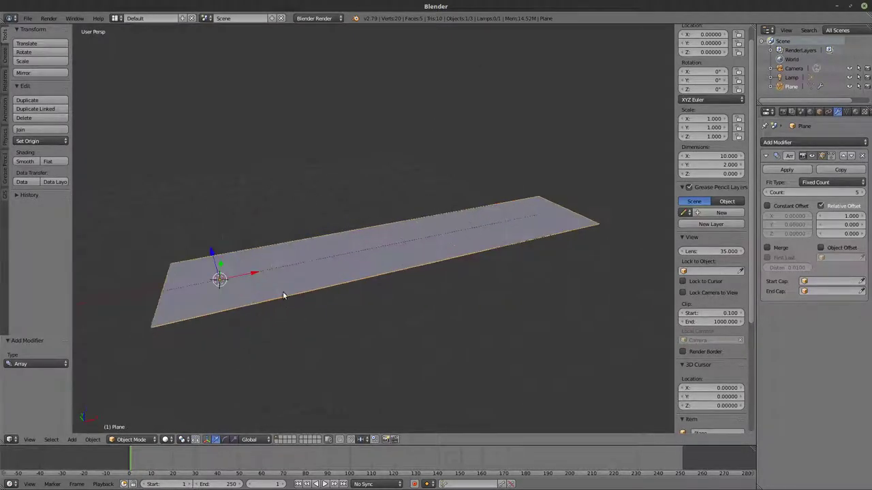
key(g)
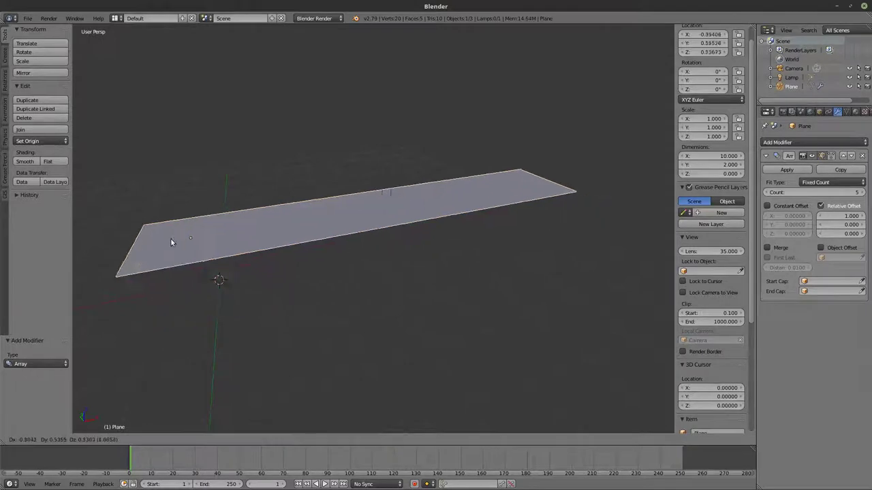
key(Escape)
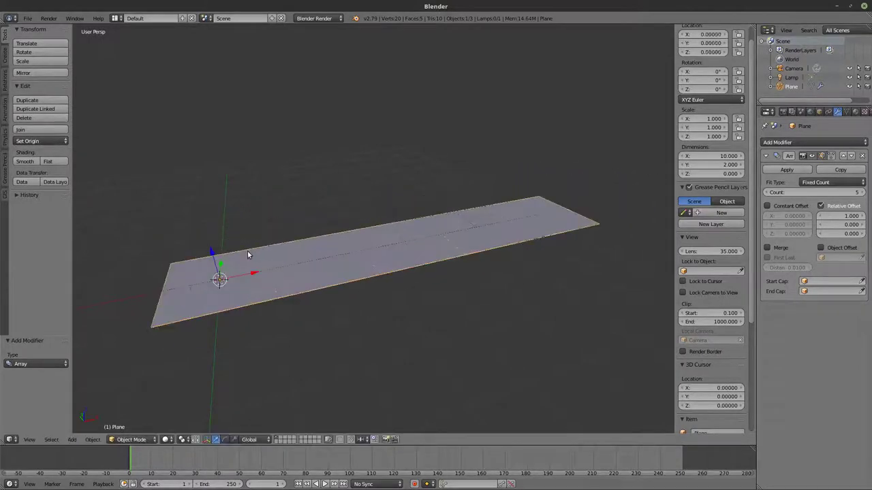
Enter Edit Mode on the plane and add one centred loop cut dividing it into two halves along X
key(Tab)
middle_drag(243, 266, 255, 261)
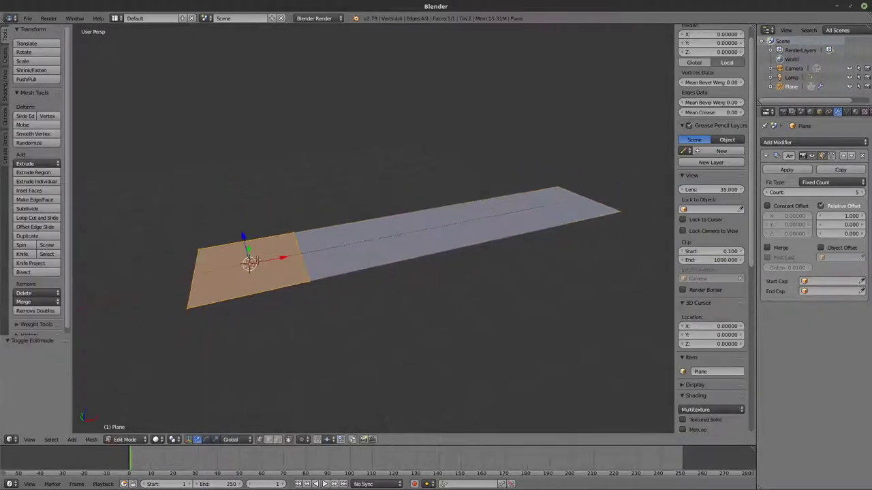
right_click(179, 305)
shift+right_click(196, 250)
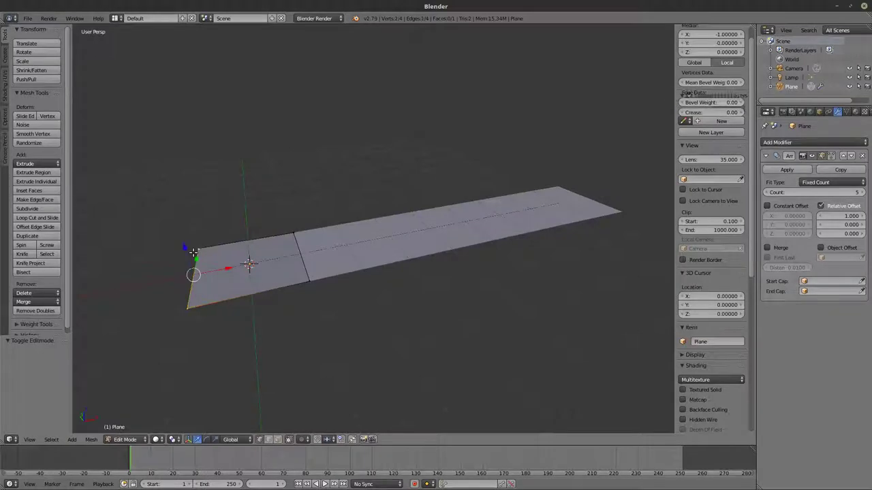
key(ctrl+r)
click(240, 291)
right_click(239, 291)
Extrude the half-edge between the plane's corner at X -1, Y -1 and the loop cut about 0.8 upward along Z
right_click(225, 300)
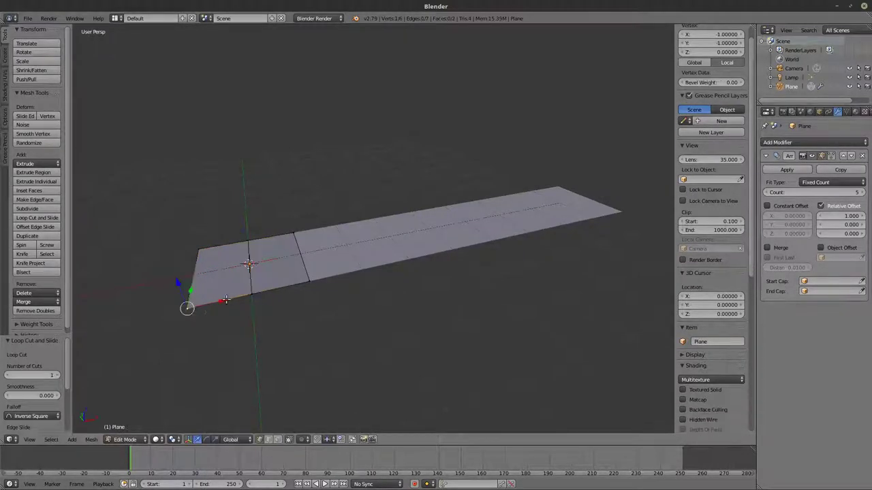
shift+right_click(247, 294)
key(e)
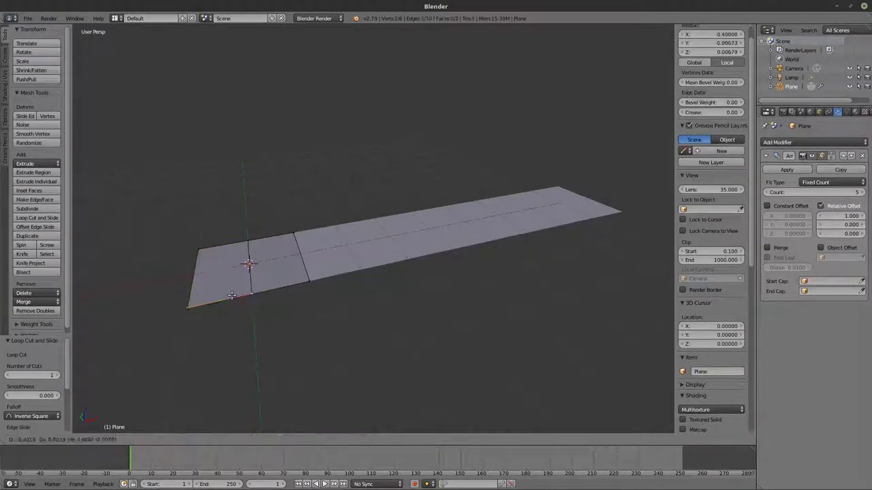
key(z)
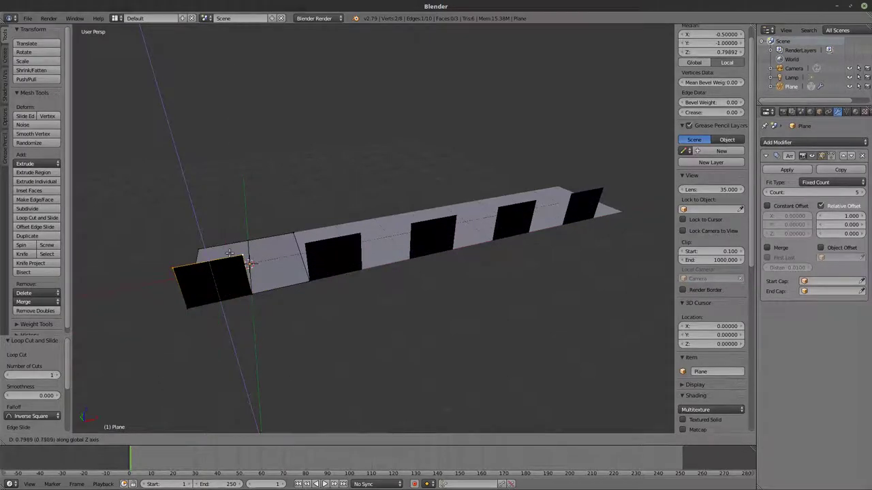
click(228, 259)
Extrude the opposite half-edge, from X -1 to the loop cut at Y 1, about 1.37 upward along Z, then leave Edit Mode
middle_drag(229, 259, 423, 300)
right_click(405, 310)
shift+right_click(489, 344)
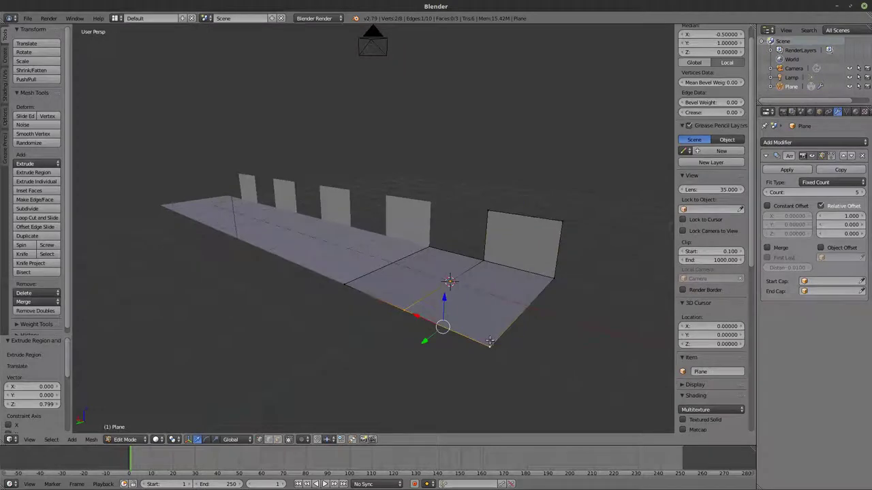
key(e)
key(z)
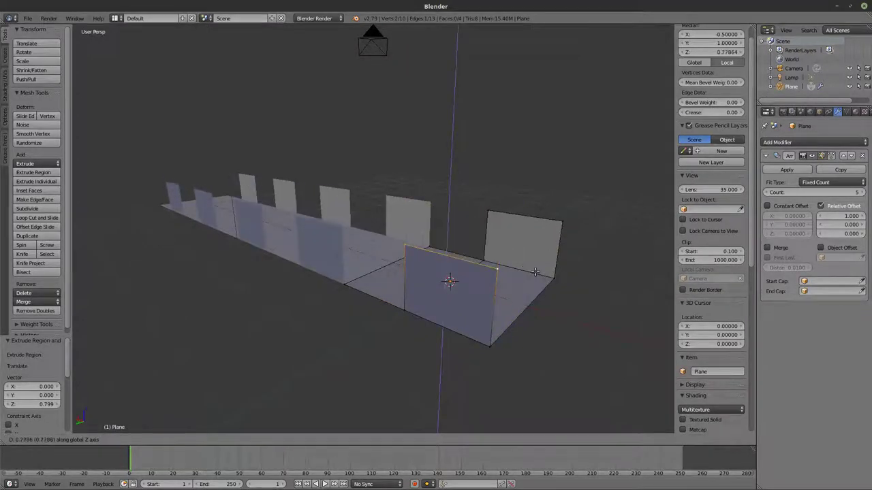
click(561, 225)
middle_drag(560, 224, 418, 301)
key(Tab)
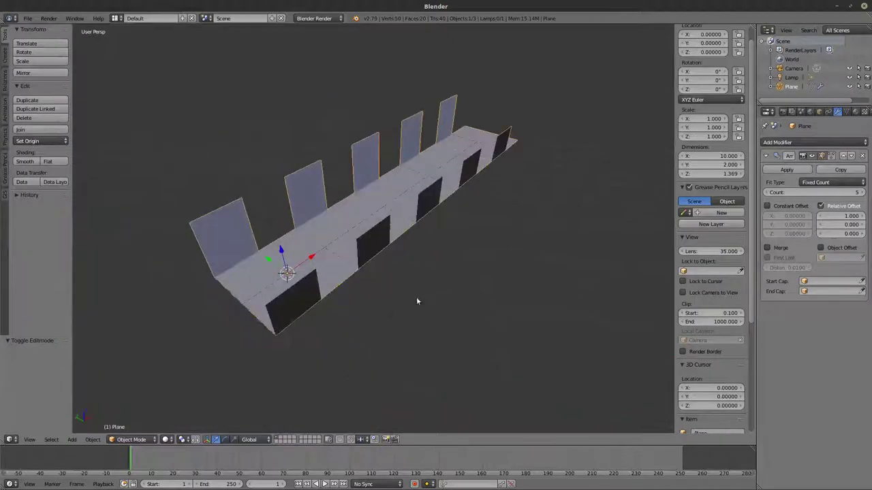
Set the Array modifier's fixed count to 6
click(860, 193)
middle_drag(501, 262, 395, 289)
middle_drag(583, 237, 681, 231)
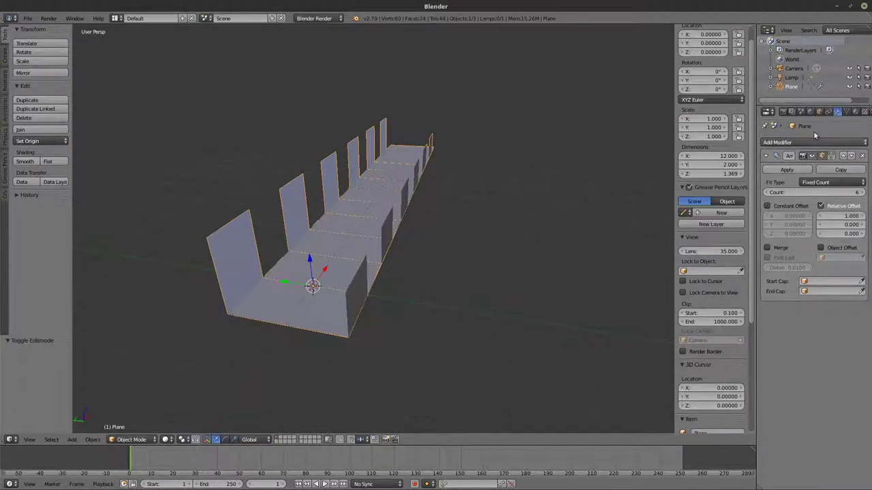
Change the scene's unit system to Imperial
click(802, 112)
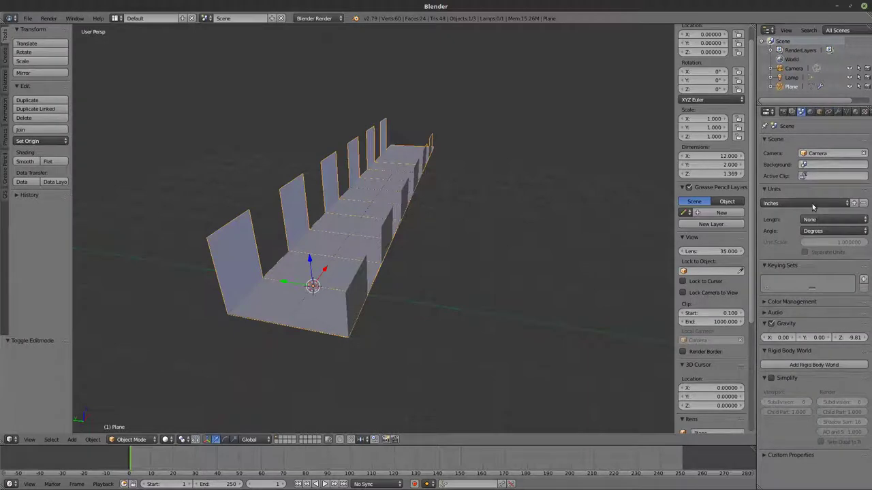
click(812, 203)
click(804, 201)
click(812, 219)
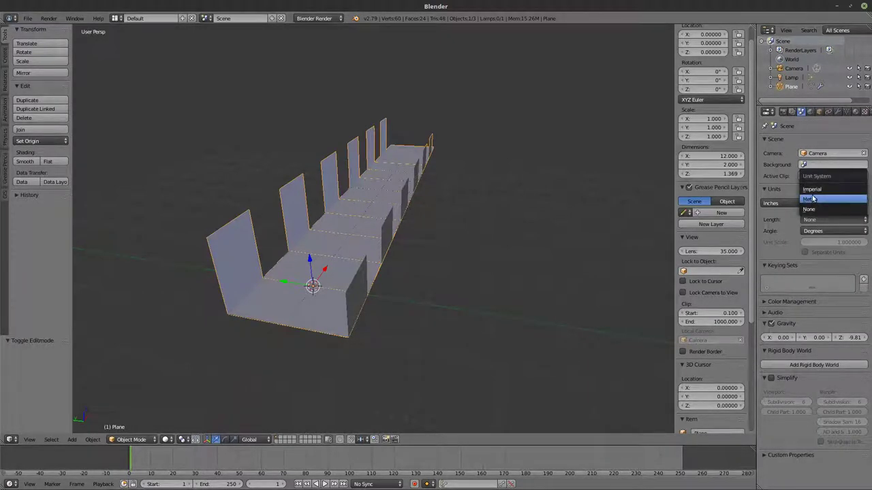
click(813, 190)
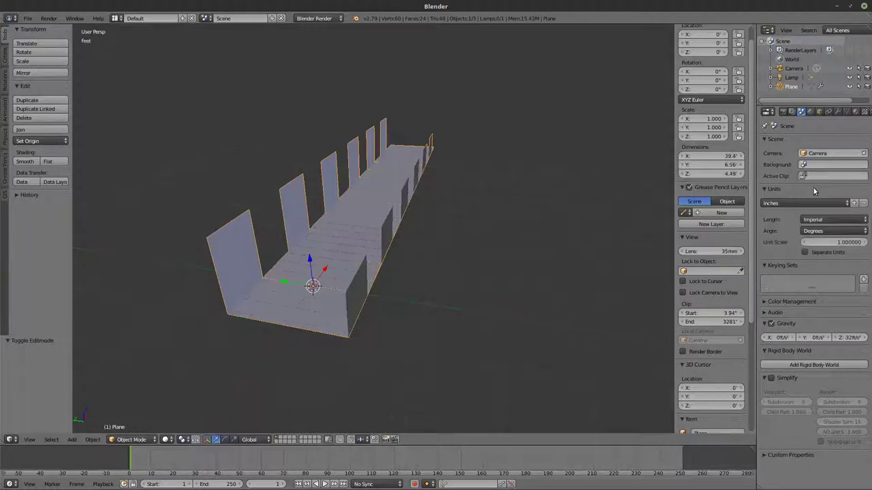
Set the Array modifier's relative offset to X 0, Y 0.6 and Z 0.7
click(837, 111)
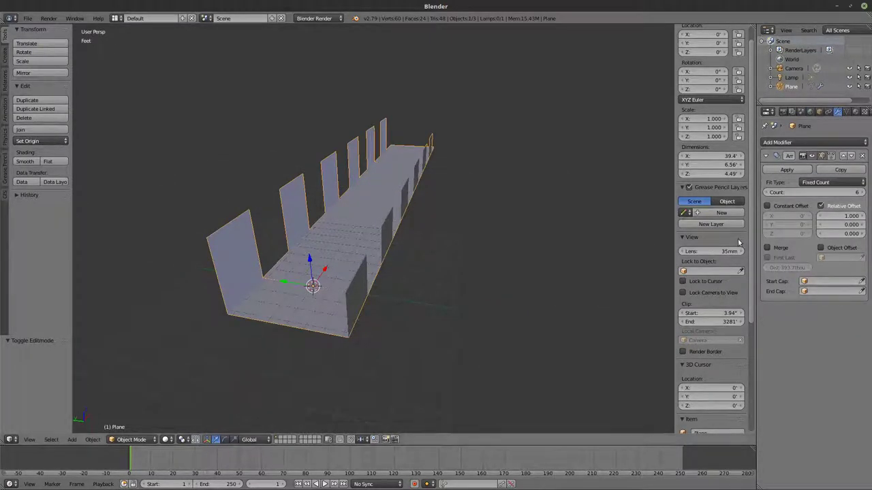
middle_drag(634, 260, 597, 271)
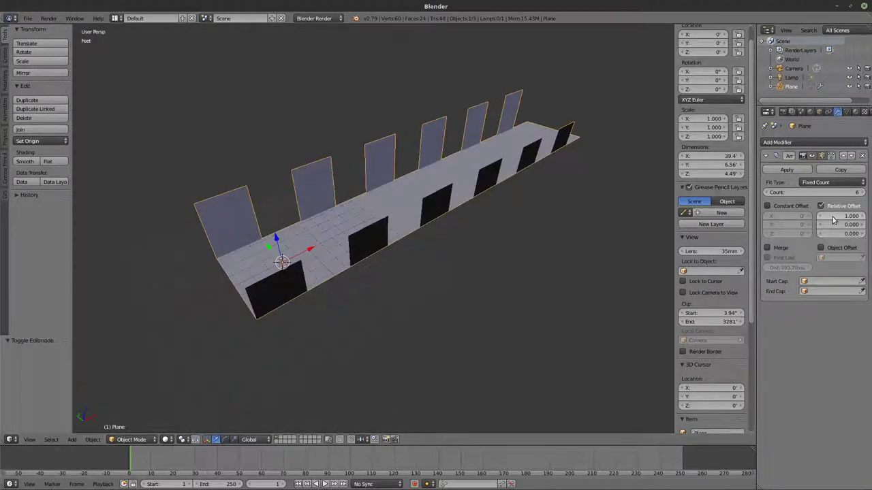
mouse_move(835, 219)
mouse_down()
mouse_move(859, 224)
mouse_move(823, 224)
mouse_move(856, 233)
mouse_move(838, 224)
mouse_up()
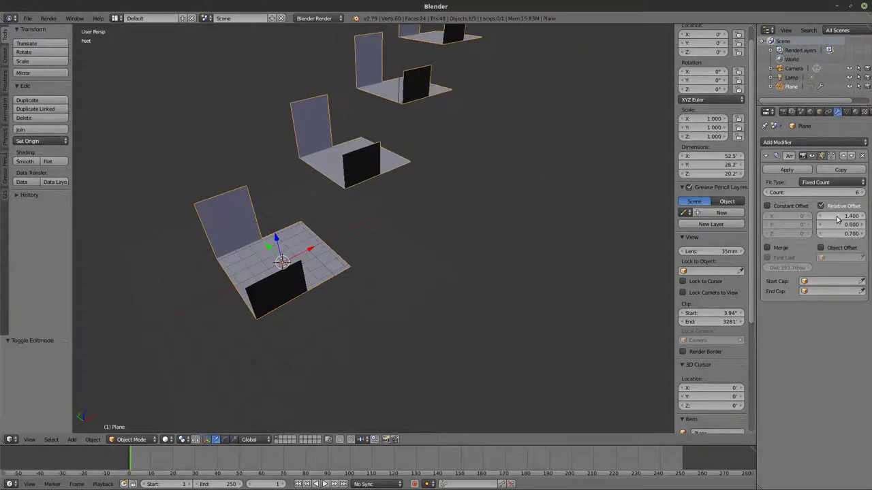
click(836, 216)
text(0)
key(Return)
middle_drag(394, 269, 463, 238)
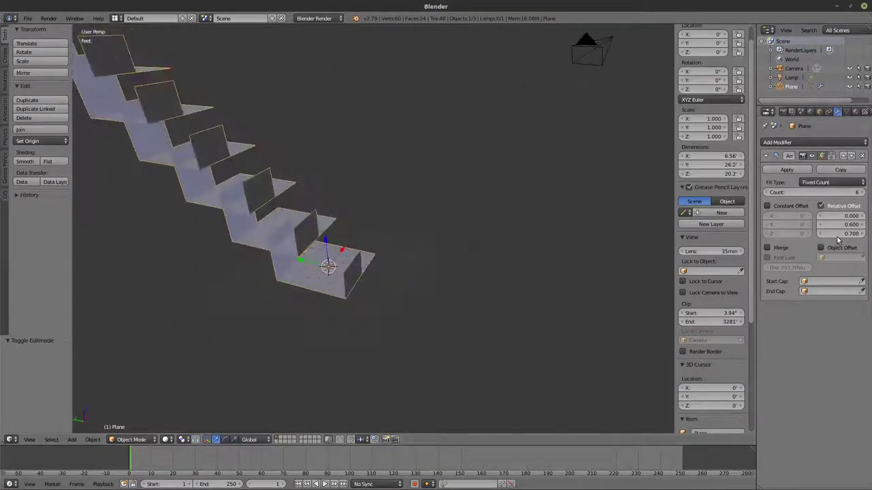
Set the Array modifier's relative Z offset to 0, keeping the X factor at 0
click(841, 234)
text(0.3)
key(Return)
text(0)
key(Return)
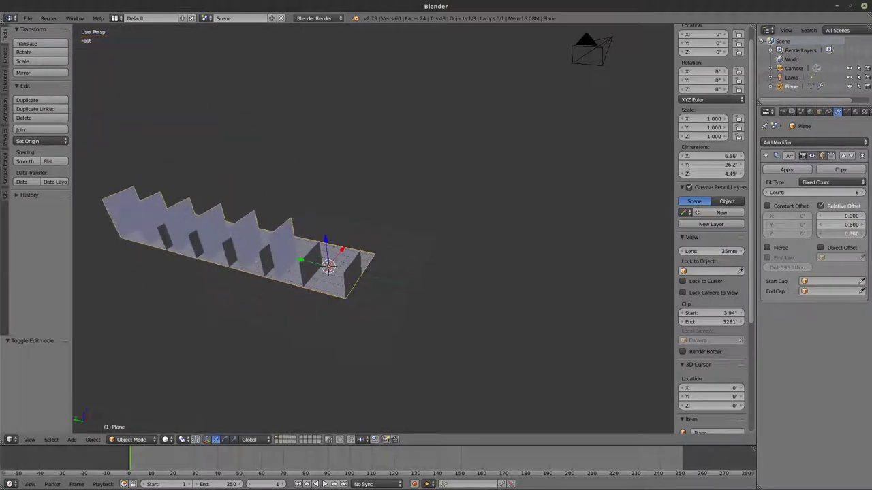
click(838, 216)
key(Return)
Switch the Array modifier from relative to constant offset and set its Z distance to 1'
click(821, 206)
click(774, 209)
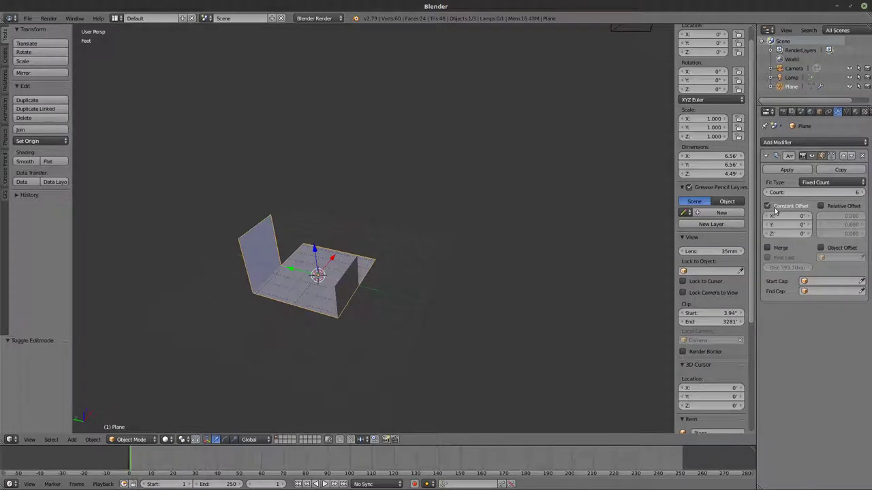
middle_drag(613, 272, 417, 304)
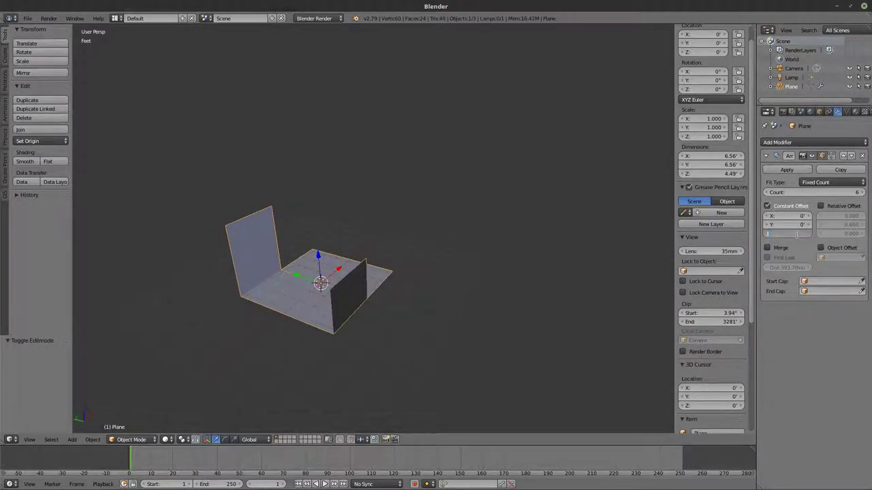
key(Return)
middle_drag(640, 241, 334, 204)
scroll(299, 134, up, 4)
scroll(312, 156, down, 2)
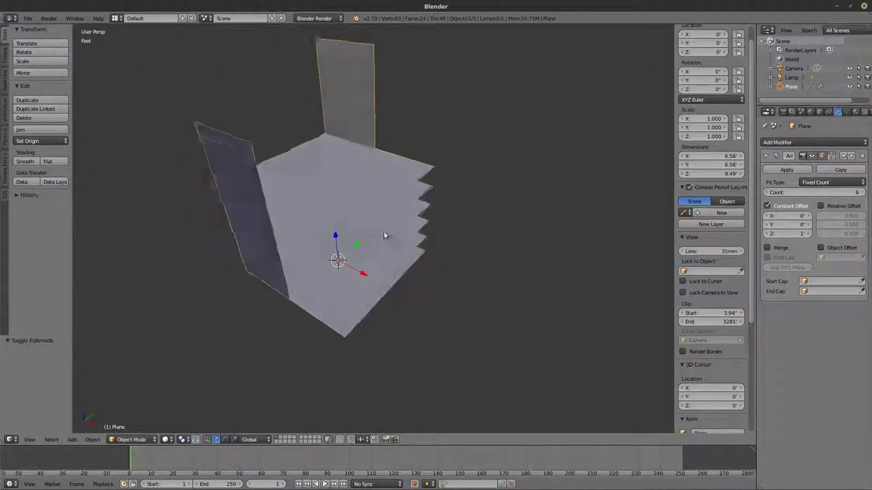
Try Texture and Material viewport shading on the stacked planes
click(165, 439)
click(166, 439)
click(166, 439)
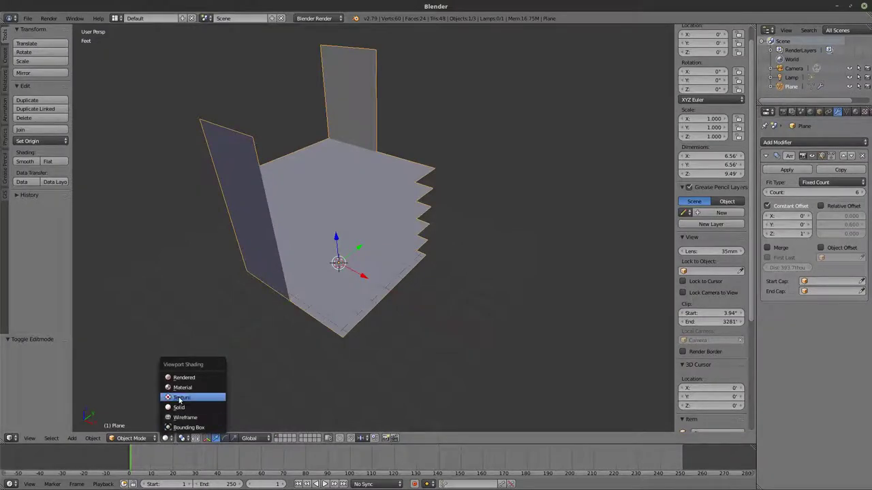
click(179, 398)
click(166, 438)
click(182, 388)
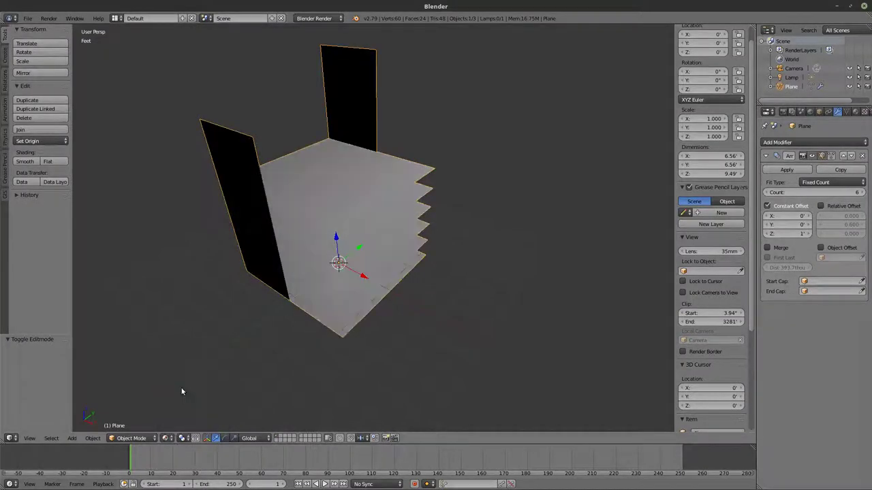
middle_drag(357, 329, 398, 294)
scroll(368, 299, up, 2)
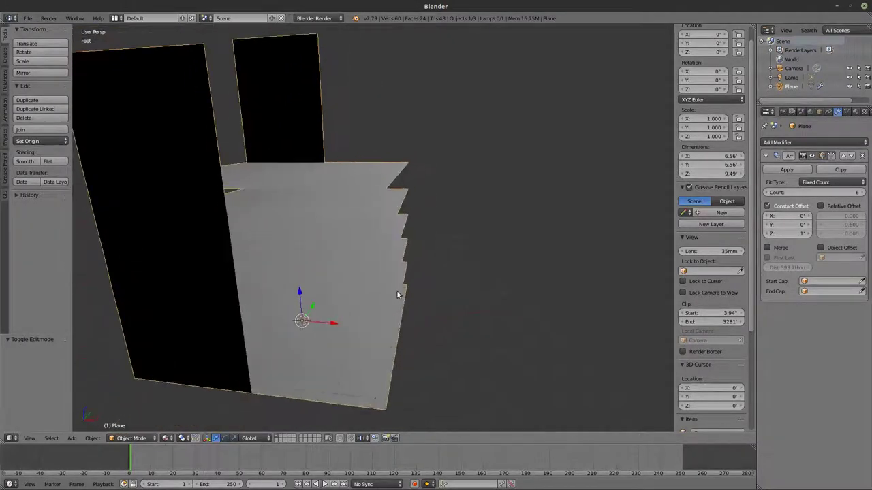
Add a new material to the plane and switch the render engine to Cycles Render
click(855, 111)
click(803, 171)
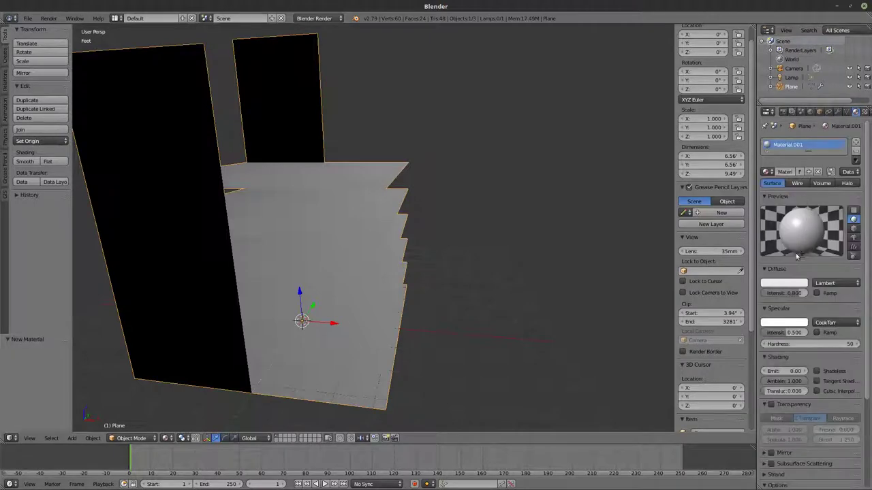
click(318, 17)
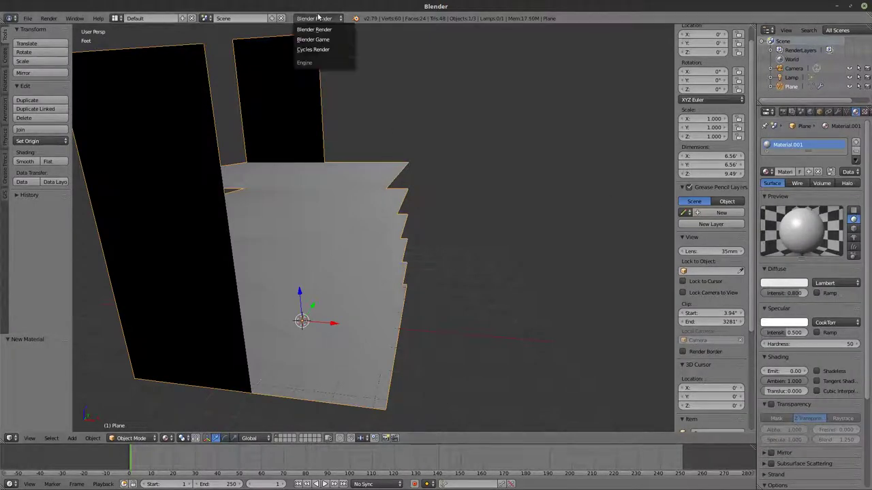
click(316, 49)
mouse_move(318, 58)
middle_down()
mouse_move(467, 195)
mouse_move(325, 362)
mouse_move(436, 286)
middle_up()
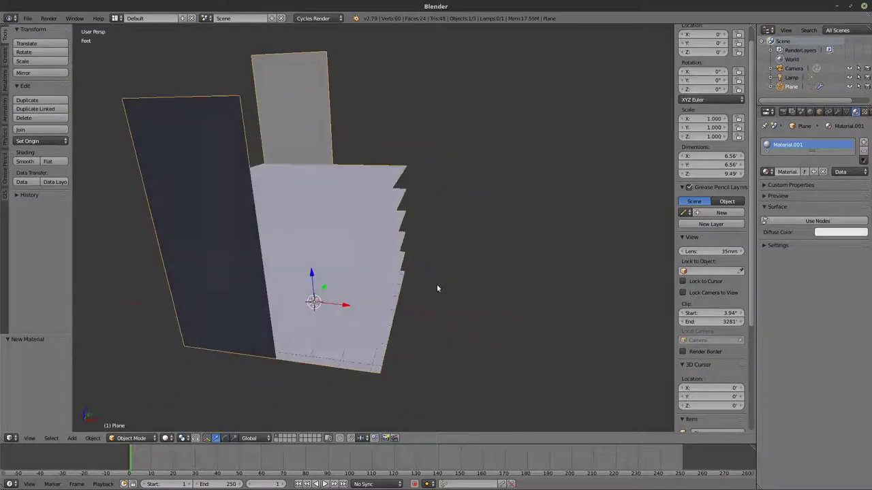
Set the plane material's diffuse color to pink
click(844, 234)
click(829, 156)
middle_drag(654, 225, 559, 249)
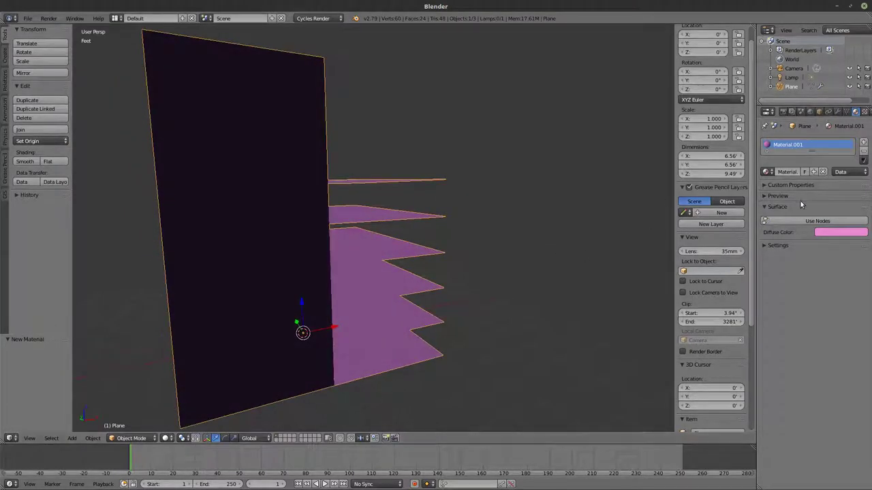
Enable Matcap shading in the viewport and apply the dark green-and-red matcap
scroll(708, 353, down, 5)
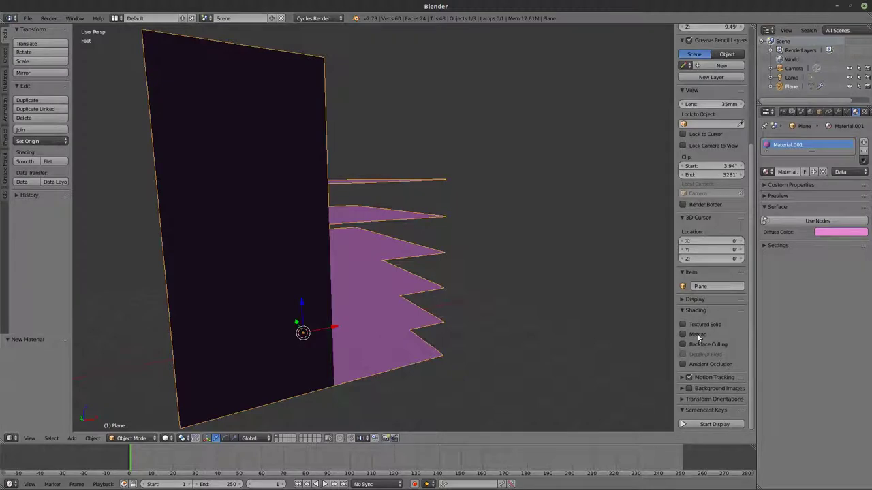
click(697, 335)
scroll(707, 318, down, 2)
mouse_move(367, 351)
middle_down()
mouse_move(399, 369)
mouse_move(426, 364)
middle_up()
click(708, 314)
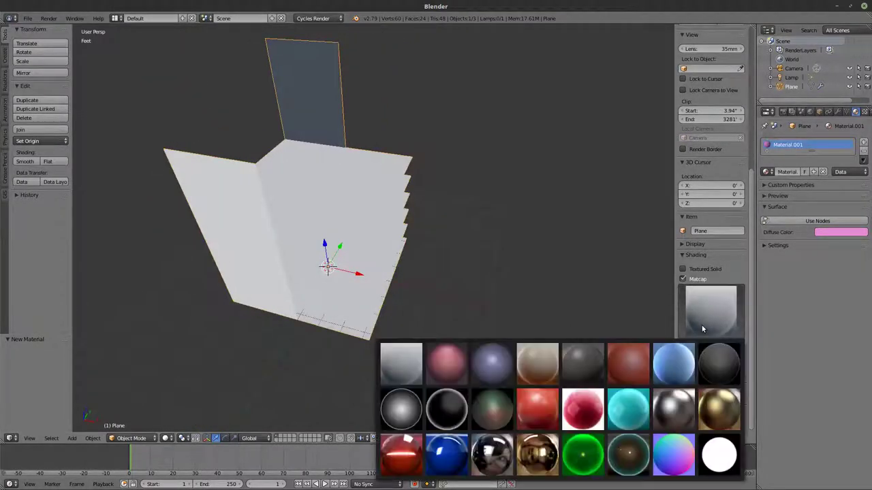
click(476, 405)
Try the grey metallic and cyan matcaps, then apply the violet-grey one
click(712, 309)
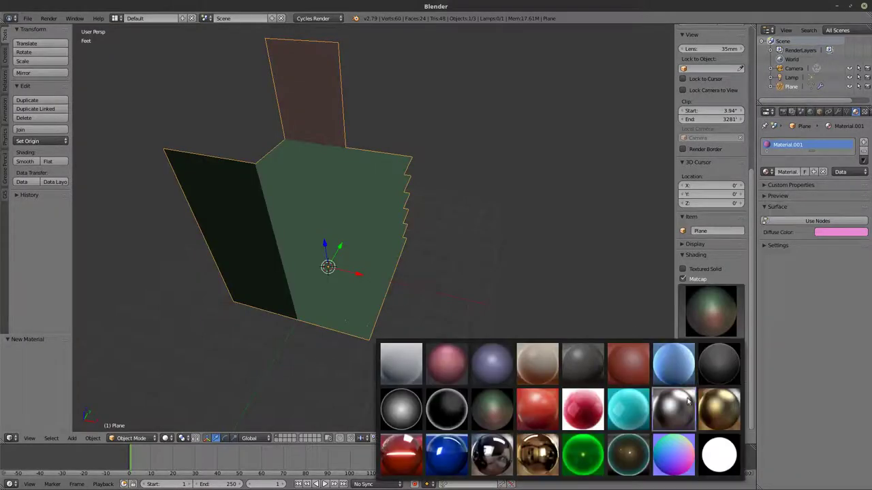
click(672, 409)
click(698, 337)
click(628, 409)
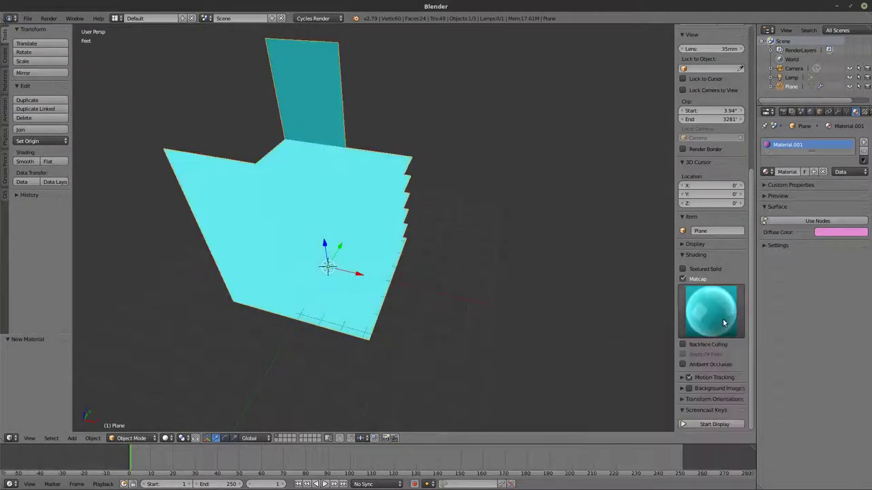
click(723, 318)
click(492, 364)
scroll(454, 269, up, 3)
middle_drag(453, 268, 502, 224)
Increase the Array modifier's constant Z offset to 2.8333'
click(839, 113)
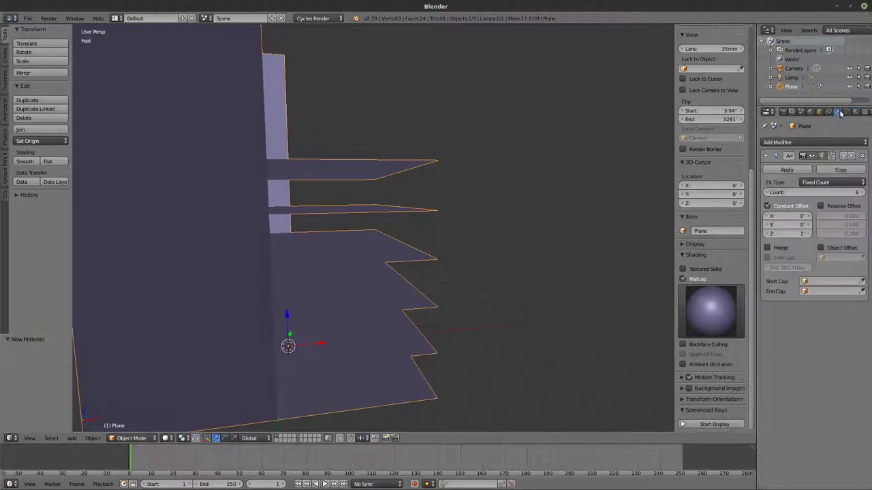
drag(786, 234, 844, 234)
scroll(530, 284, down, 3)
middle_drag(530, 284, 524, 324)
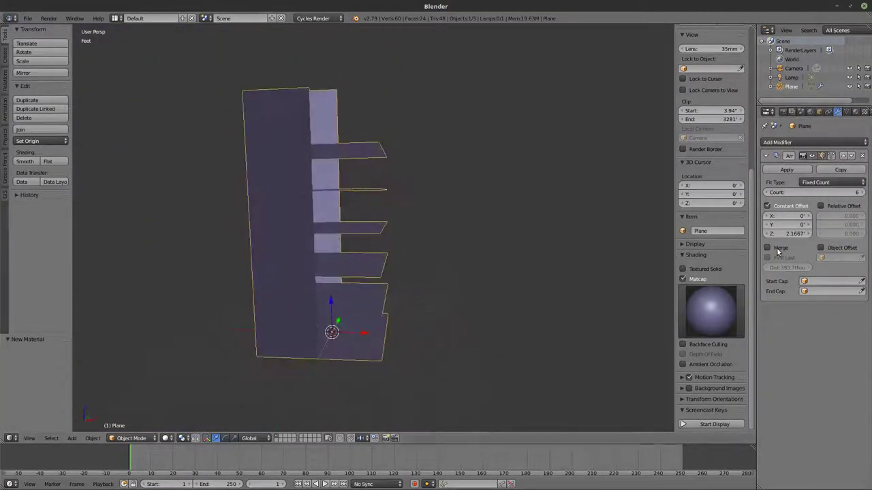
drag(785, 233, 814, 234)
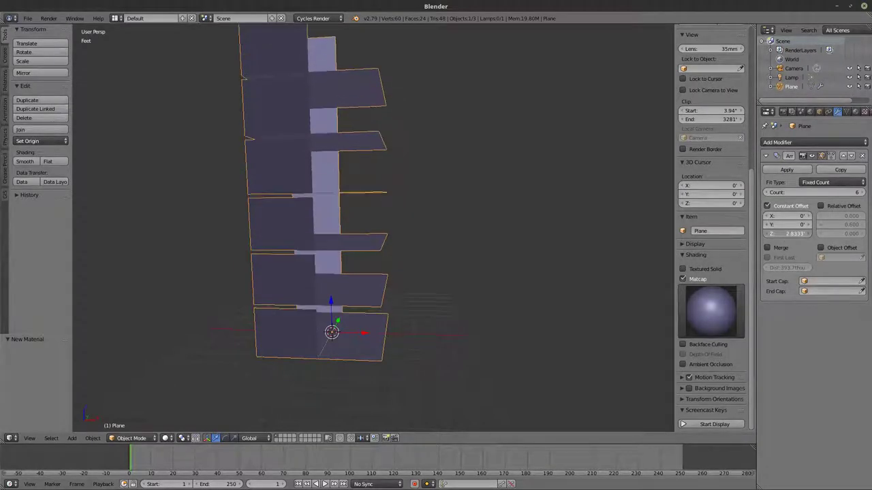
Preview the array in Rendered shading and split the workspace into three 3D views, keeping one of them rendered
mouse_move(497, 272)
middle_down()
mouse_move(477, 261)
mouse_move(431, 314)
mouse_move(405, 304)
mouse_move(467, 261)
middle_up()
key(shift+z)
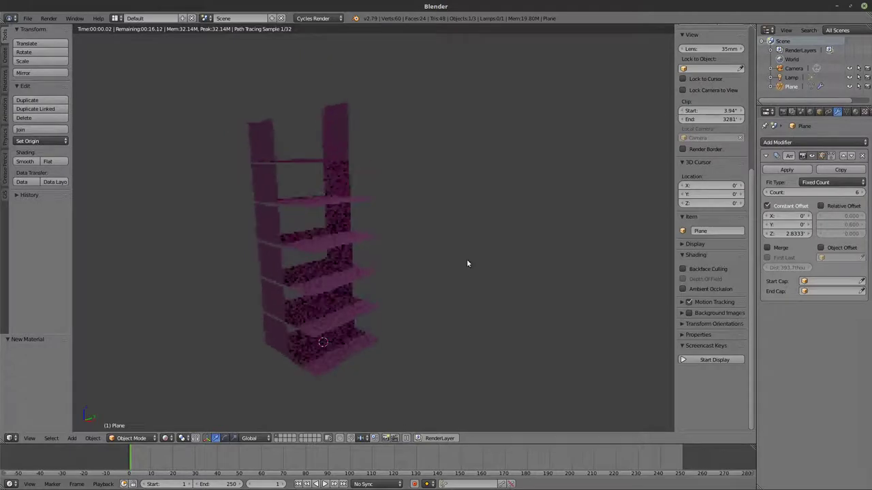
drag(754, 18, 315, 65)
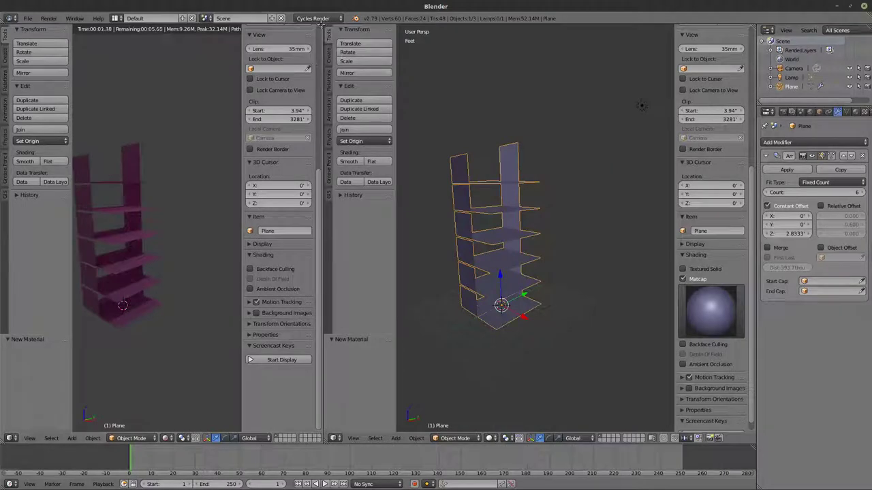
drag(321, 24, 299, 249)
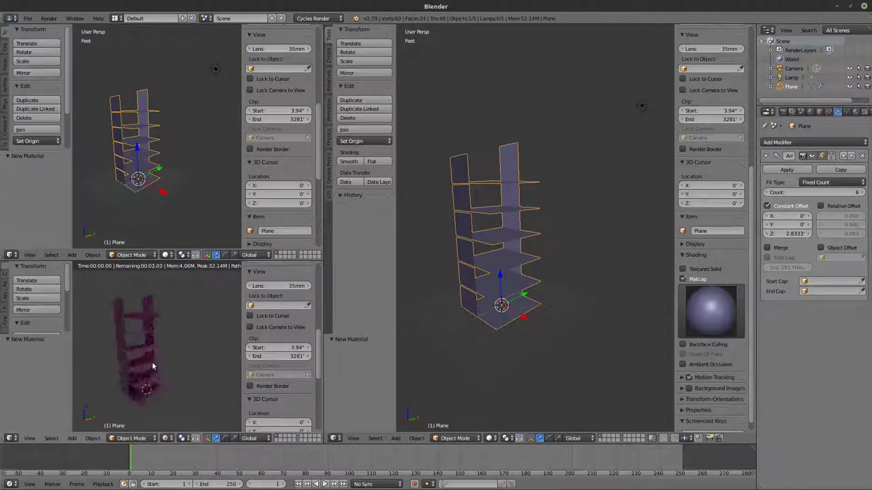
middle_drag(152, 361, 172, 366)
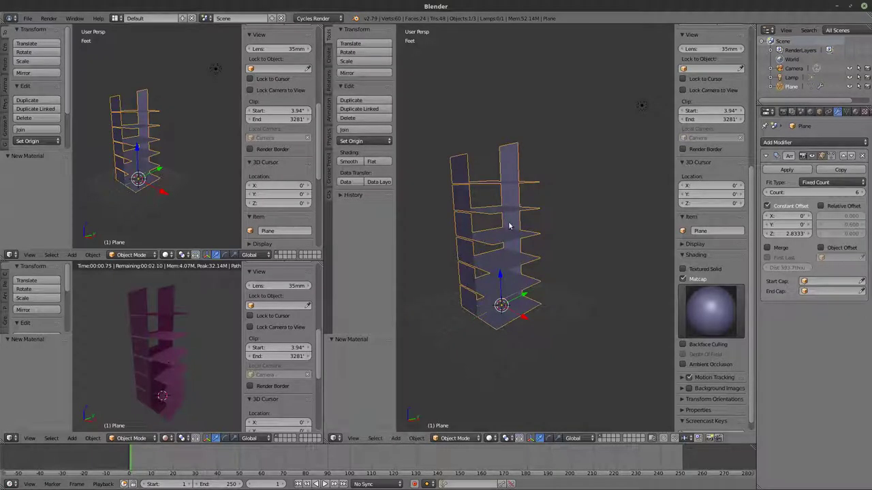
Set the Array modifier's constant Z offset to 1'
middle_drag(508, 226, 640, 299)
scroll(547, 209, up, 2)
click(789, 233)
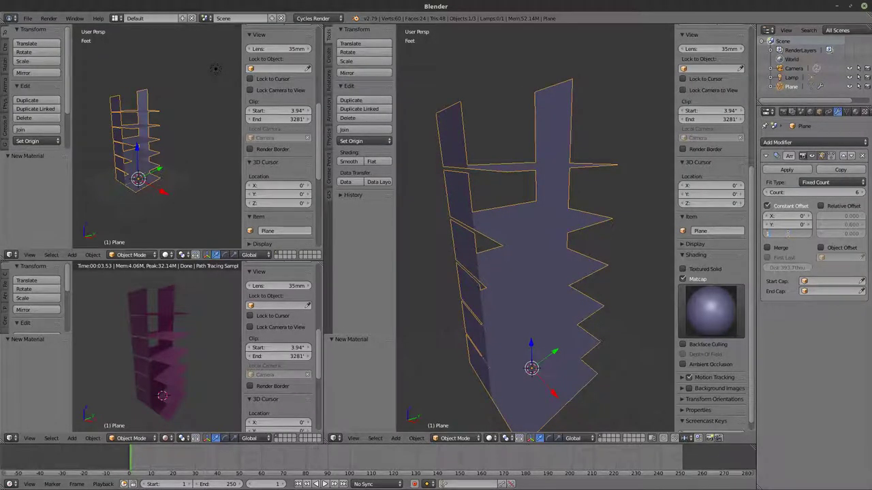
key(Return)
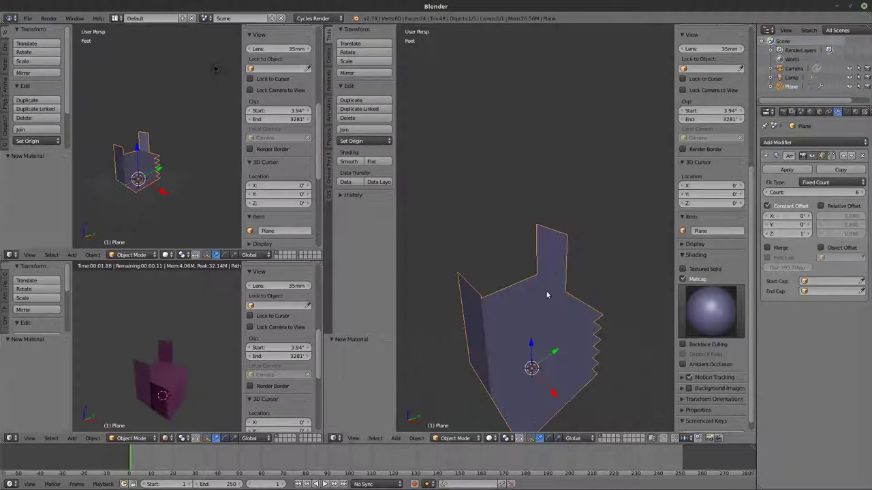
Duplicate the plane's Array modifier
middle_drag(546, 295, 494, 284)
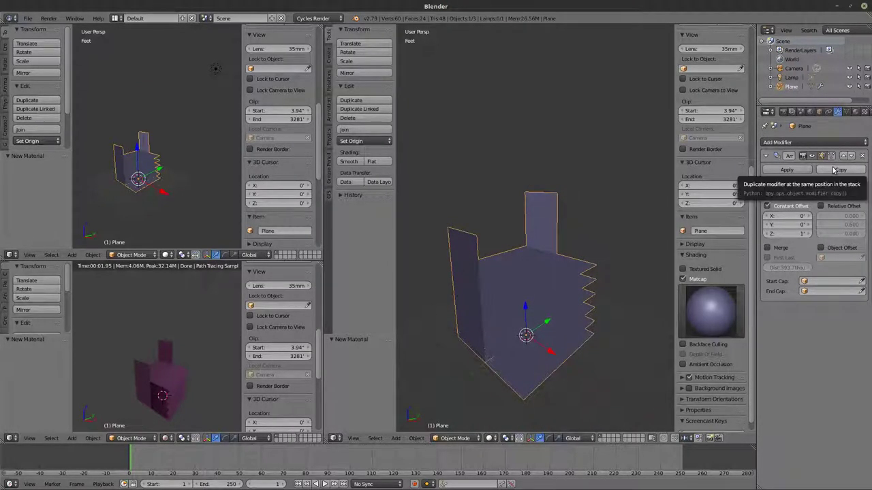
click(765, 156)
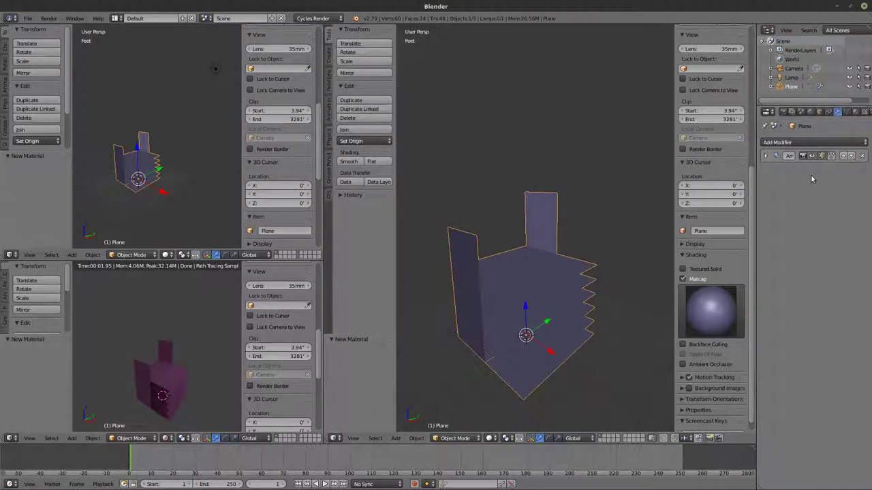
click(765, 157)
click(856, 170)
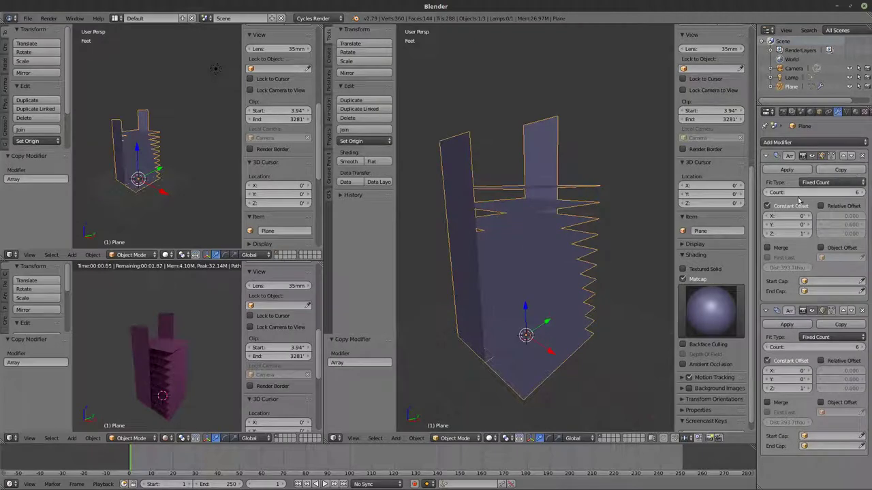
mouse_move(543, 282)
middle_down()
mouse_move(576, 309)
mouse_move(554, 272)
middle_up()
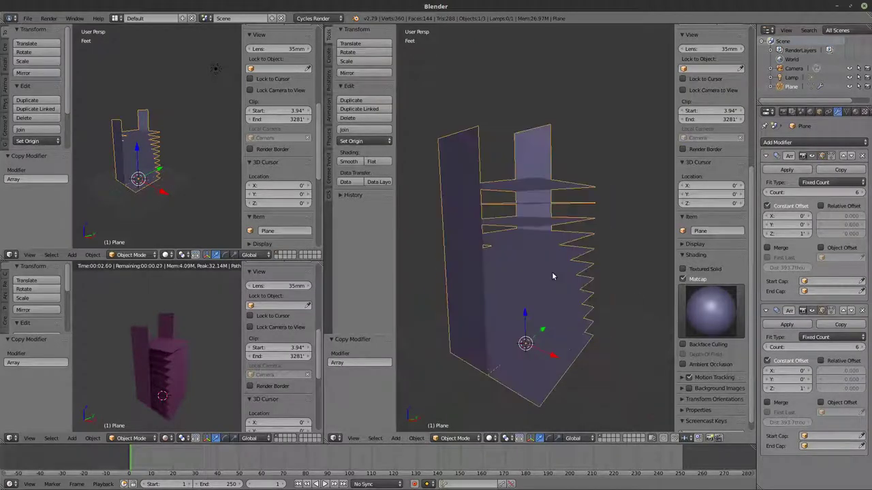
Set the duplicated Array modifier's constant Y offset to 1' and inspect the staggered array in the solid and rendered views
click(765, 156)
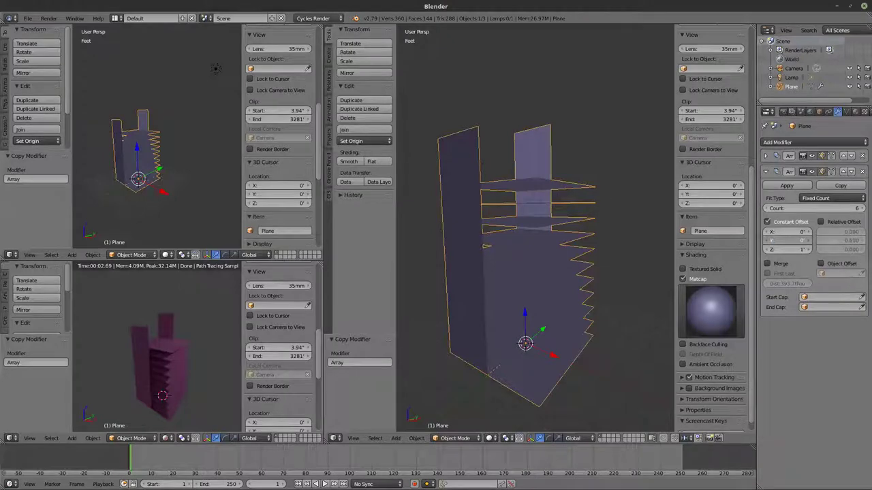
key(Return)
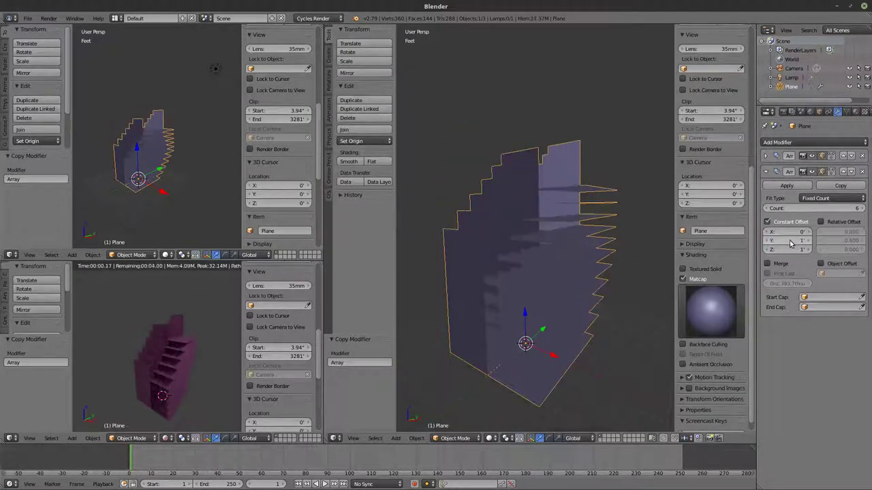
middle_drag(584, 246, 565, 221)
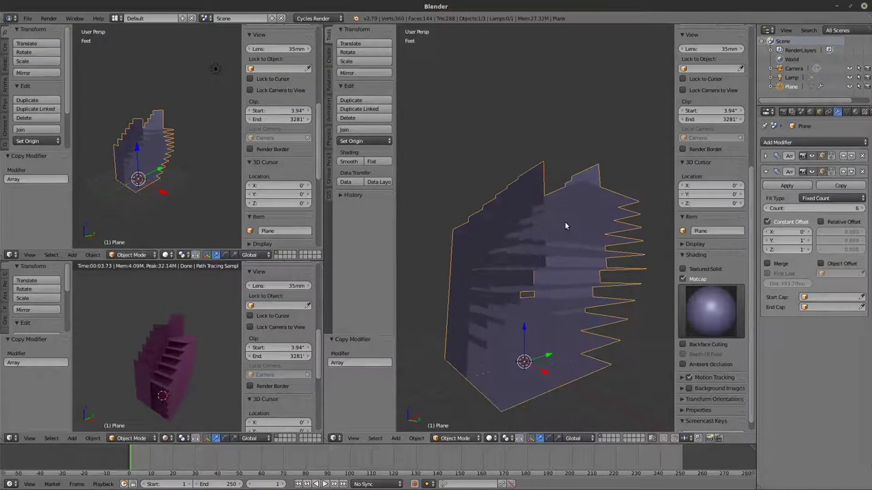
scroll(184, 382, up, 2)
middle_drag(178, 346, 136, 341)
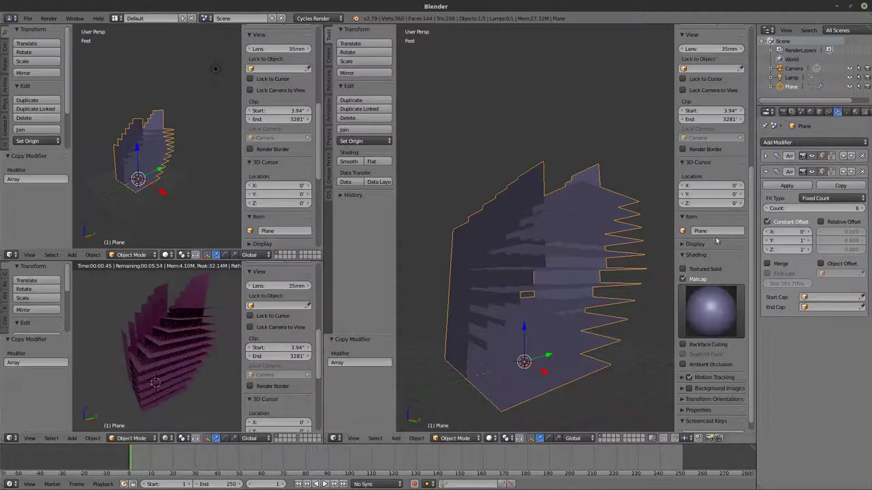
click(765, 171)
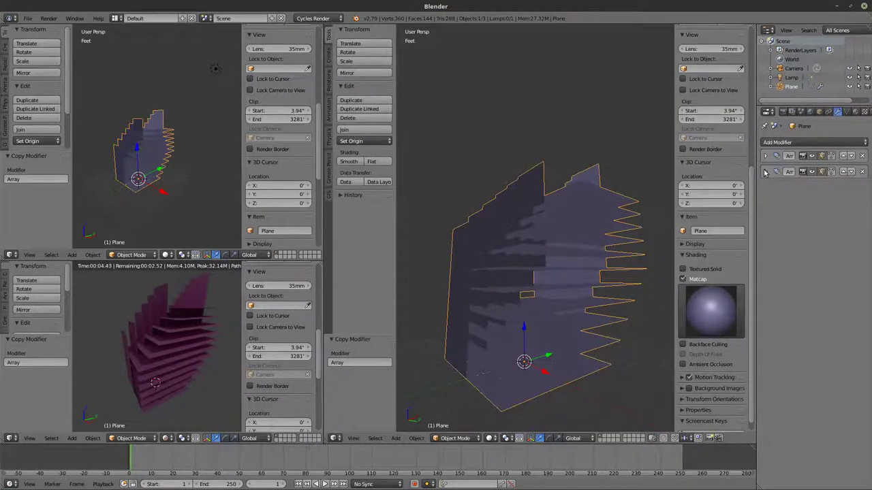
middle_drag(568, 251, 657, 117)
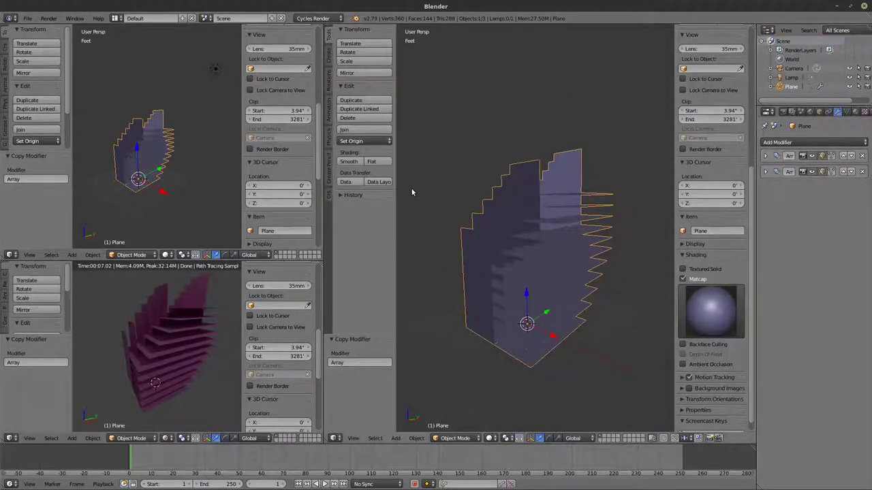
Switch the large view to wireframe and delete the arrayed plane
key(z)
key(z)
key(z)
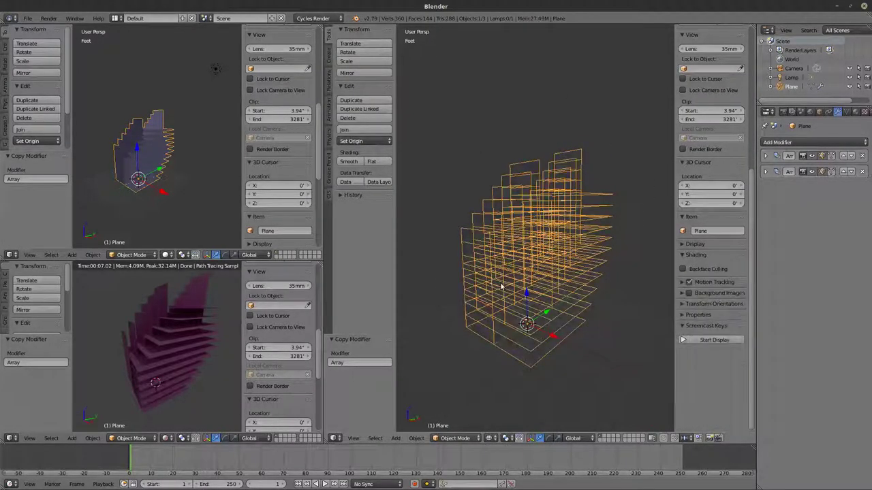
key(x)
click(488, 284)
Add a new mesh plane to the scene
key(shift+a)
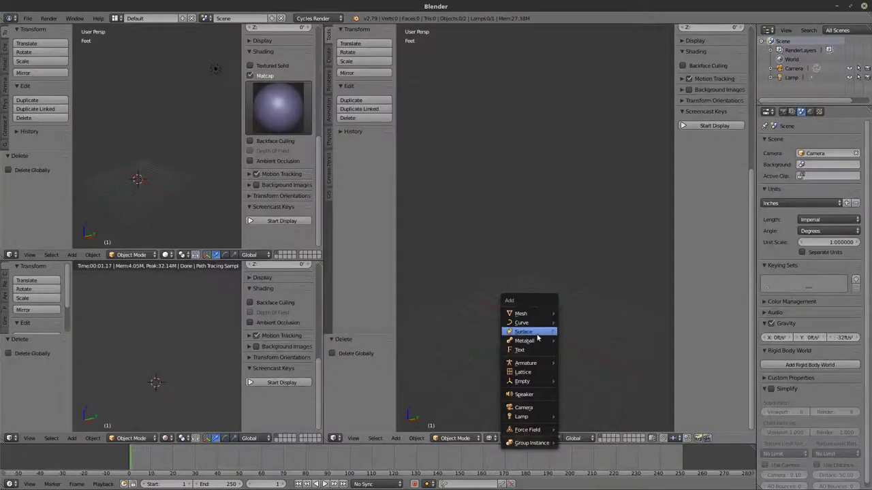
mouse_move(533, 314)
click(578, 315)
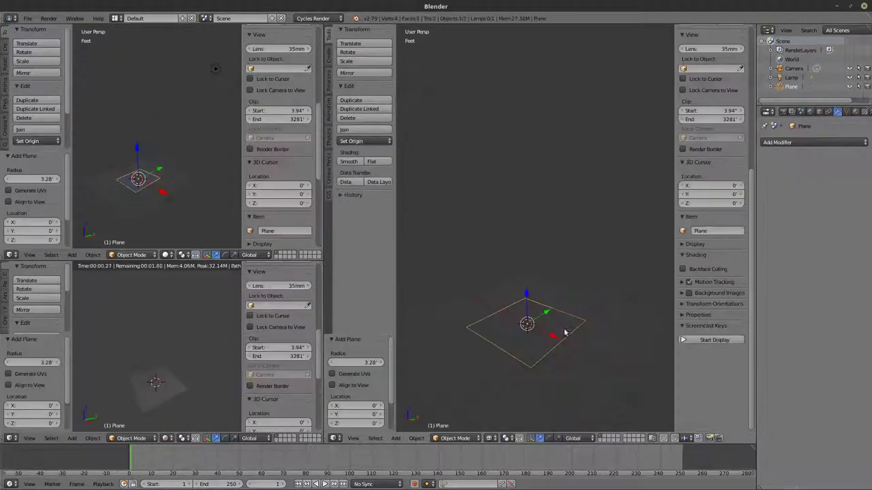
scroll(566, 327, up, 2)
scroll(565, 327, down, 2)
scroll(566, 300, up, 3)
scroll(566, 296, up, 2)
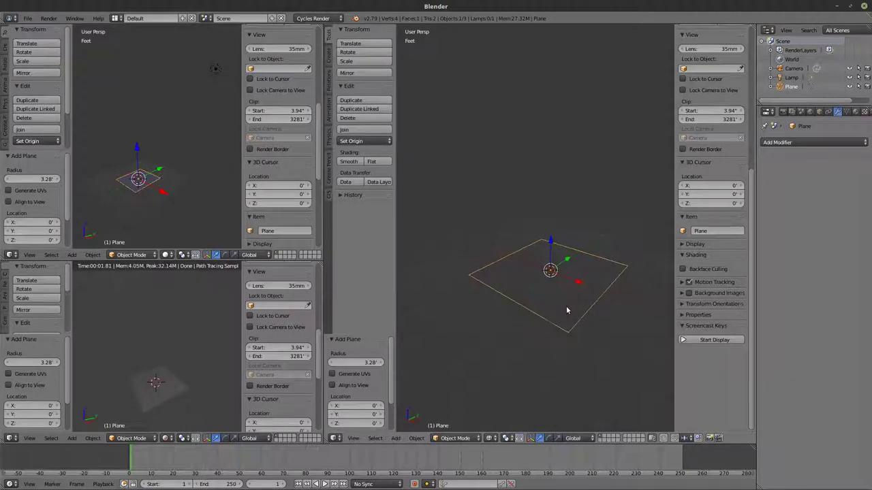
Set the 3D cursor's X location to 11"
click(714, 186)
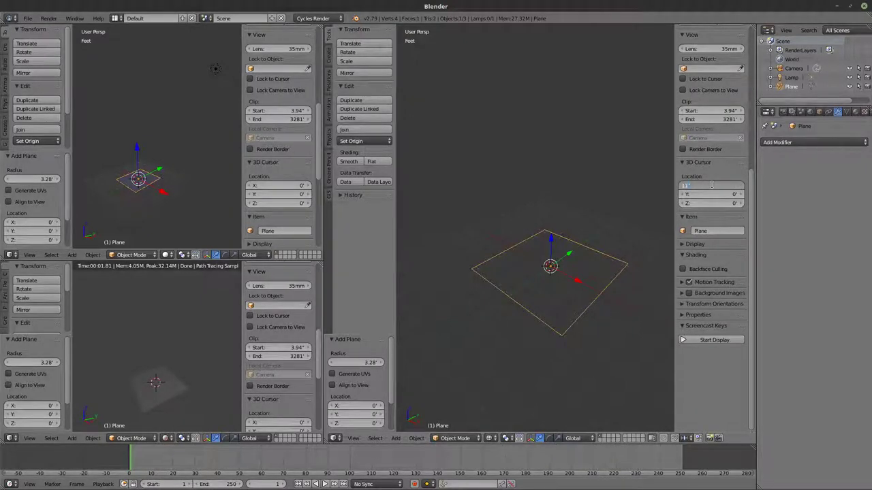
key(Return)
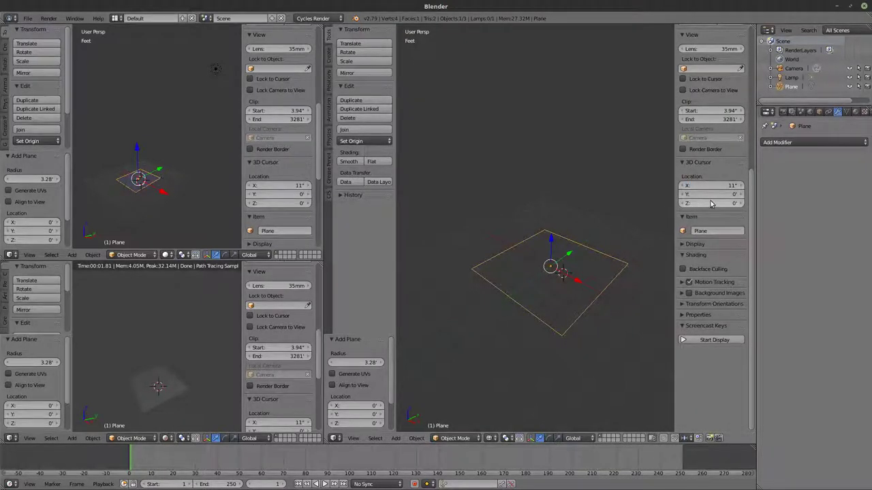
Set the new plane's dimensions to 11" in X and 4' in Y
scroll(709, 206, up, 5)
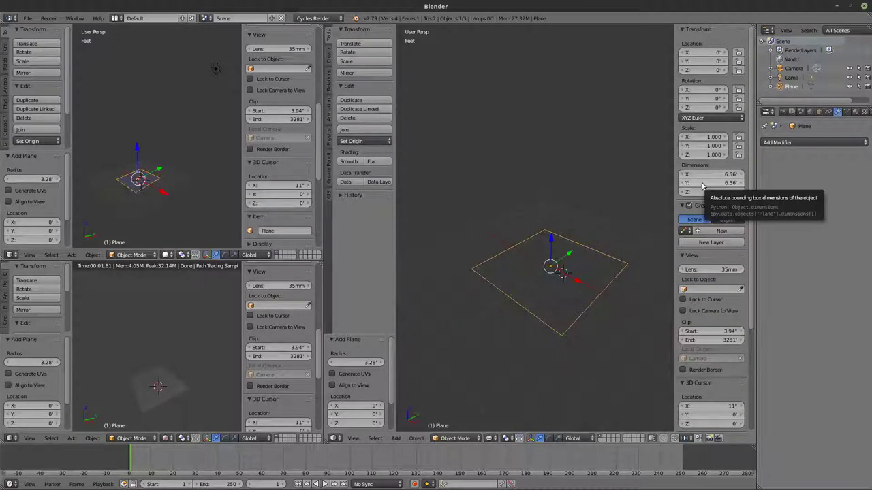
click(701, 174)
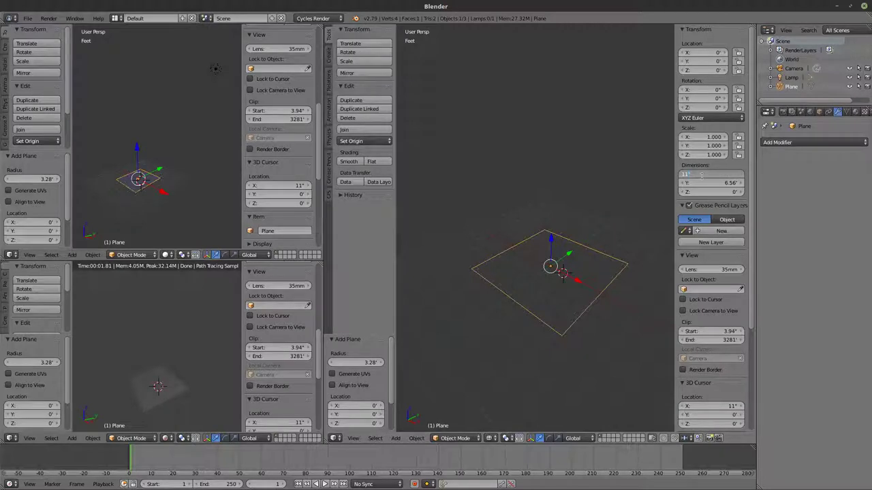
text(11")
key(Return)
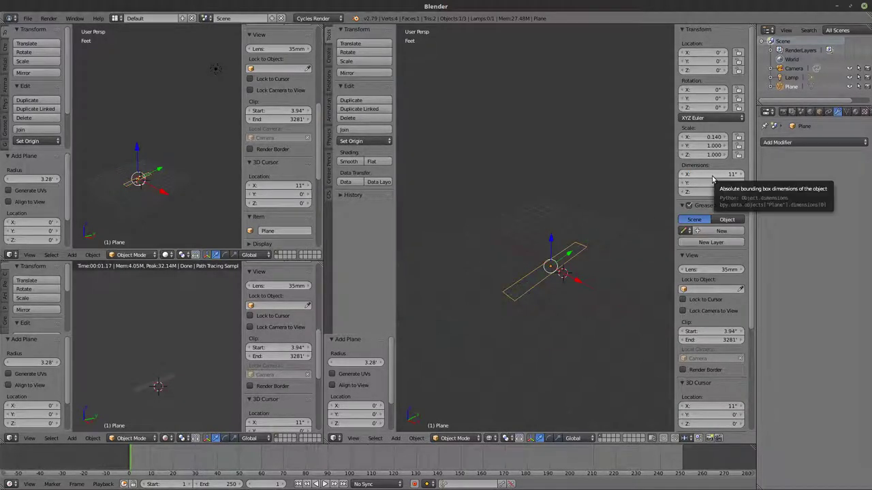
click(711, 183)
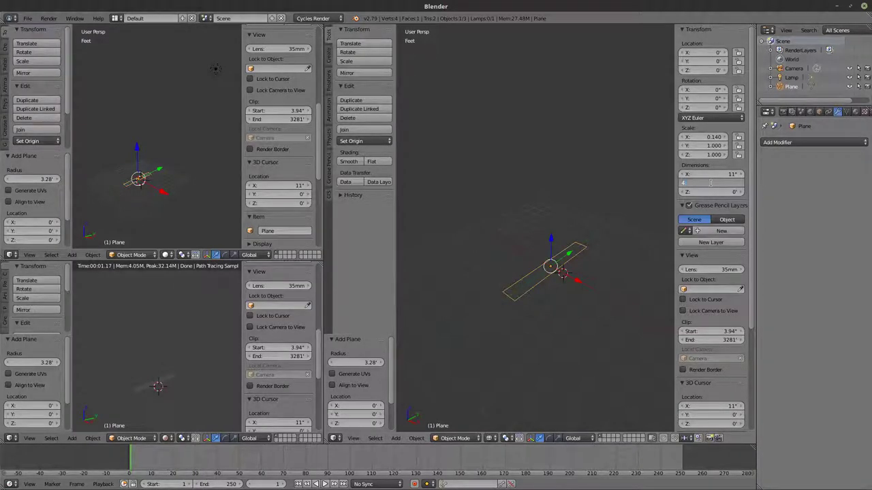
key(Return)
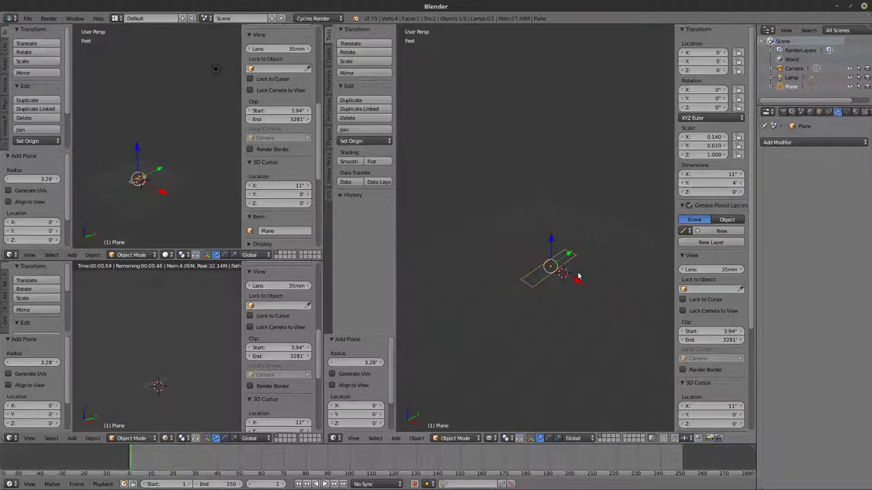
Add an Array modifier to the resized plane
middle_drag(578, 276, 593, 257)
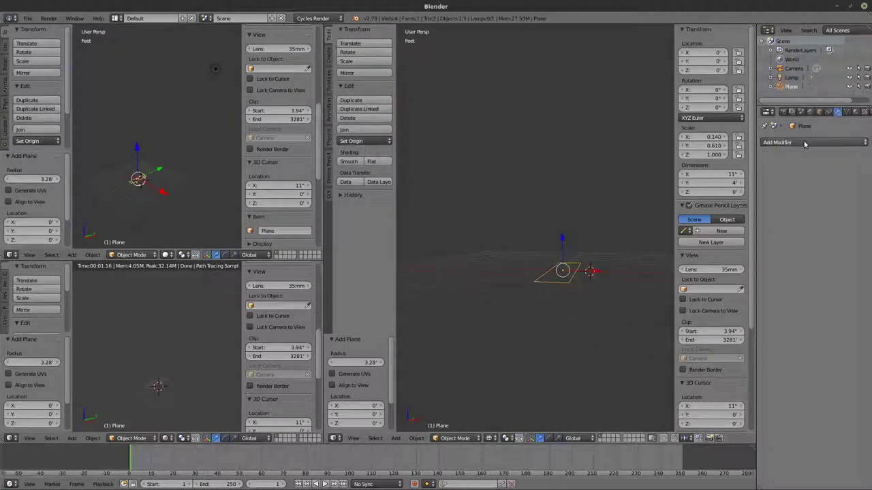
click(804, 143)
click(711, 166)
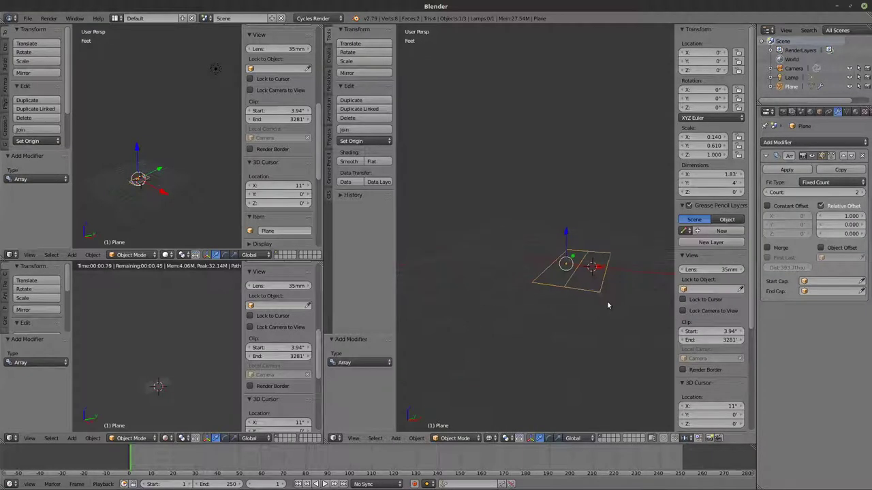
middle_drag(608, 305, 585, 347)
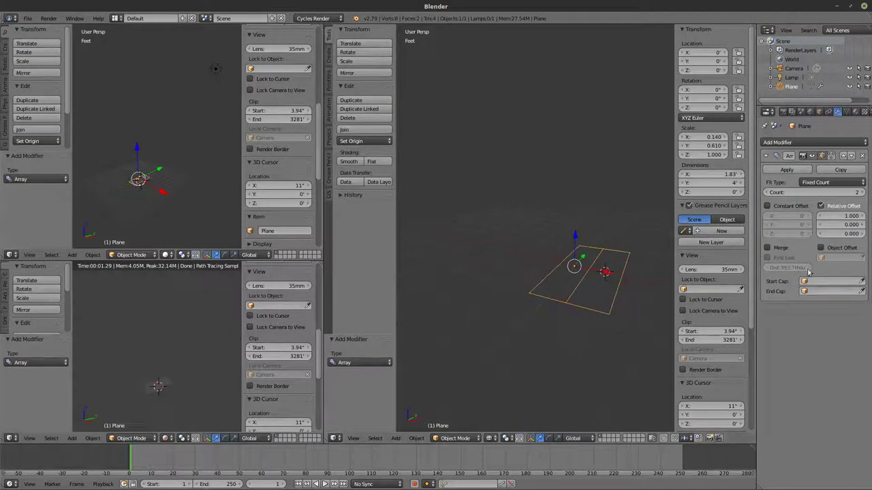
Switch the array from relative to constant offset and set its Z offset to 7"
click(785, 206)
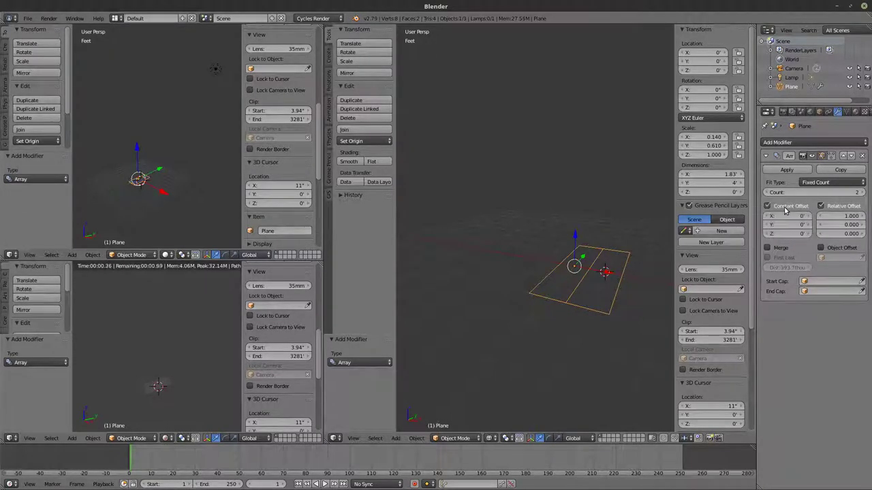
click(820, 205)
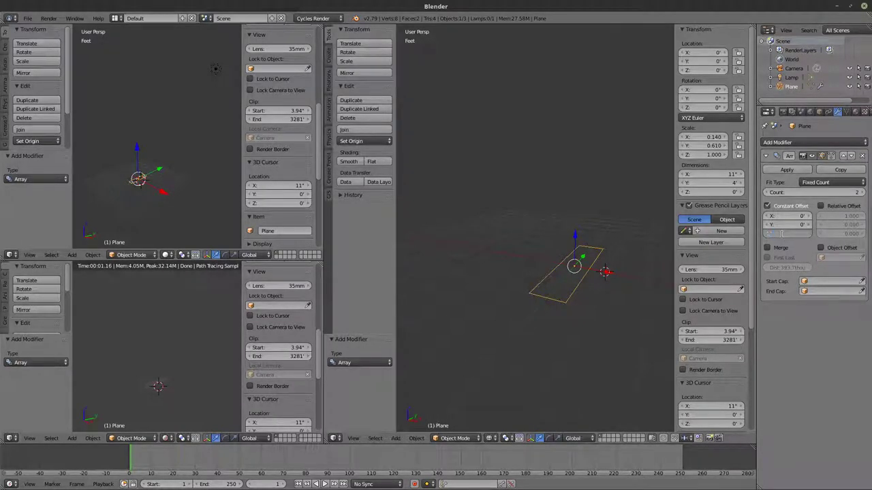
text(7)
key(Return)
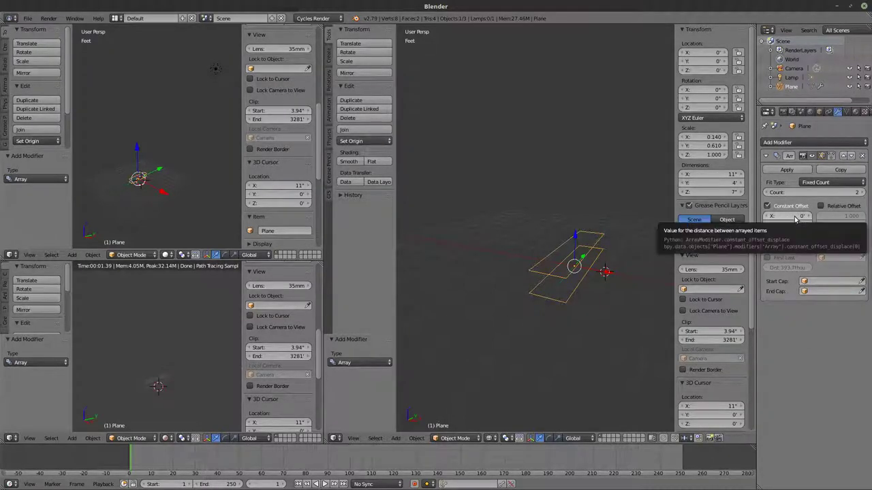
Set the Array modifier's constant X offset to 11"
click(790, 217)
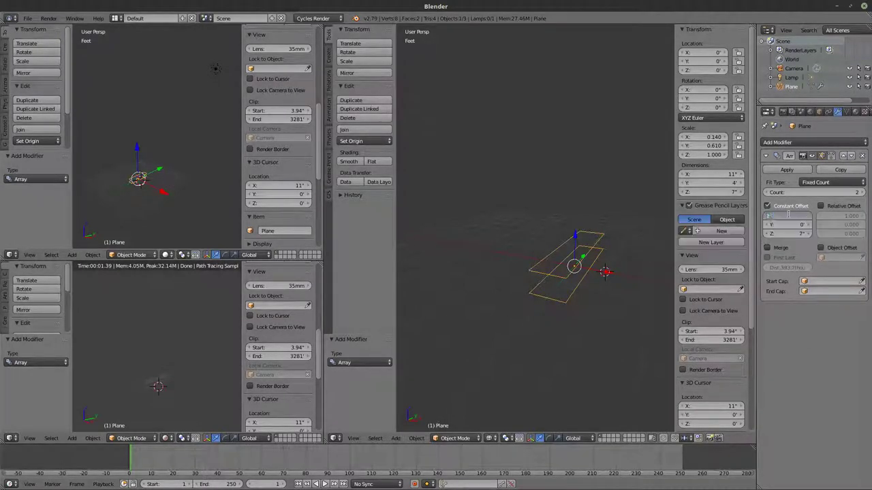
key(Return)
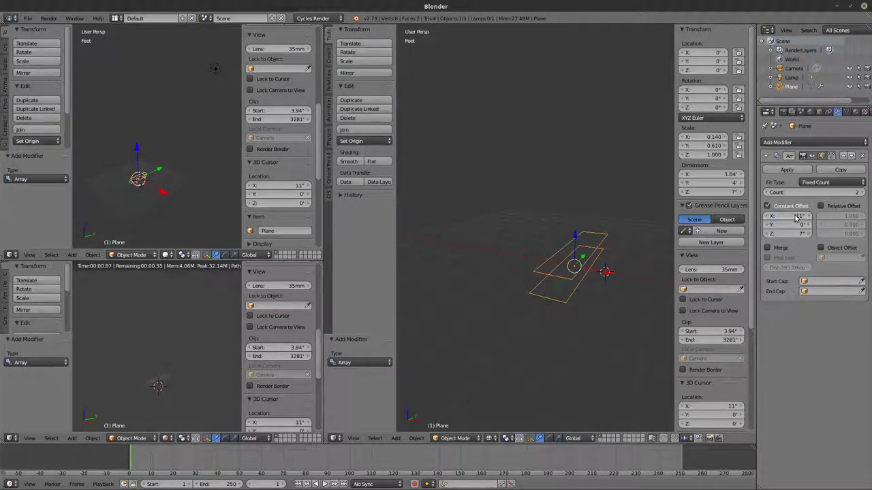
click(789, 216)
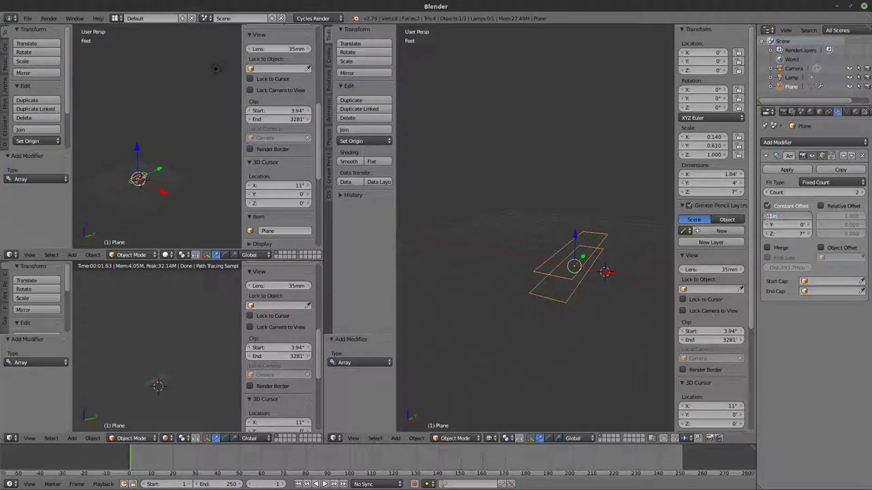
key(Return)
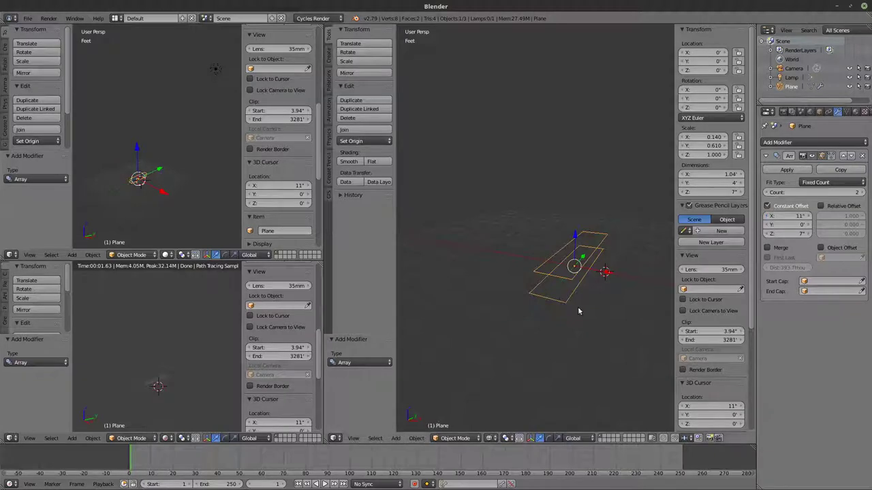
Apply the plane's scale so the array's constant offset uses true dimensions
mouse_move(577, 306)
middle_down()
mouse_move(621, 331)
mouse_move(609, 293)
middle_up()
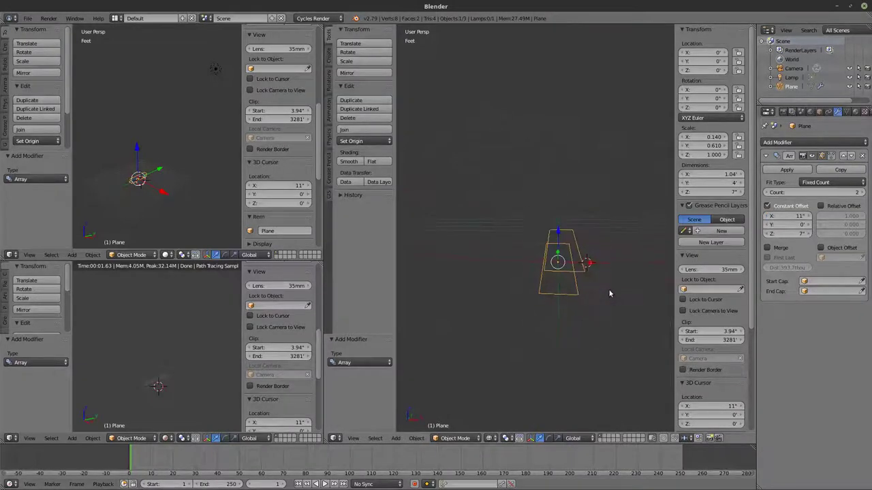
key(shift+z)
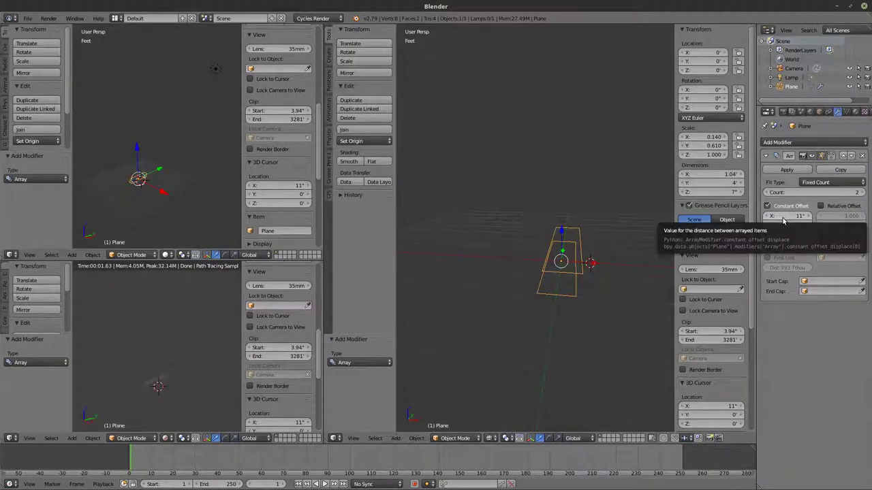
click(416, 438)
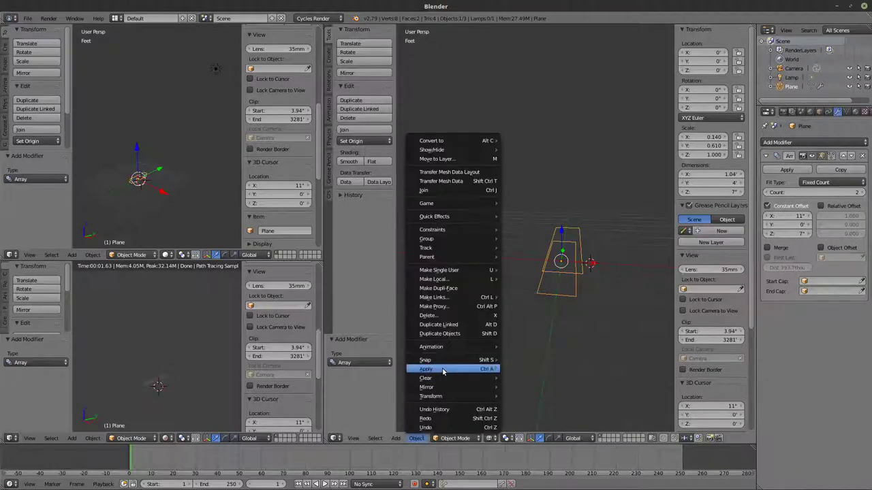
mouse_move(449, 368)
click(543, 279)
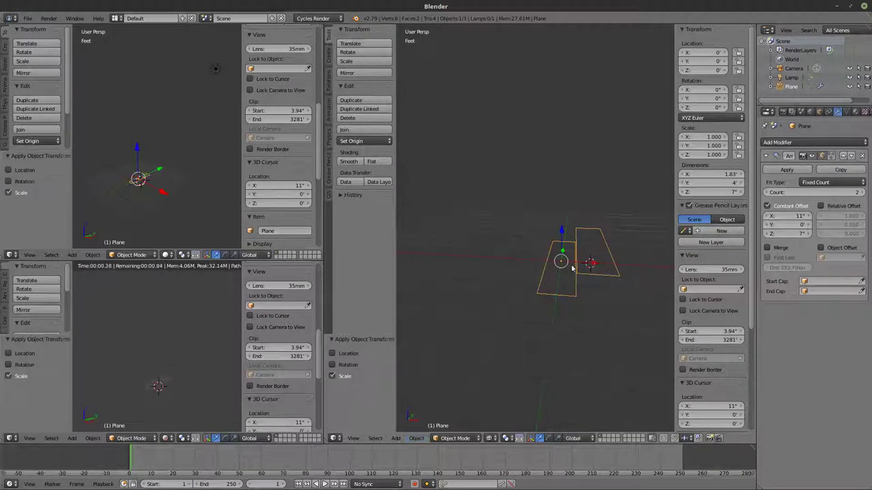
Increase the Array modifier's count on the stair plane to 10 copies
middle_drag(583, 301, 525, 300)
drag(817, 192, 848, 192)
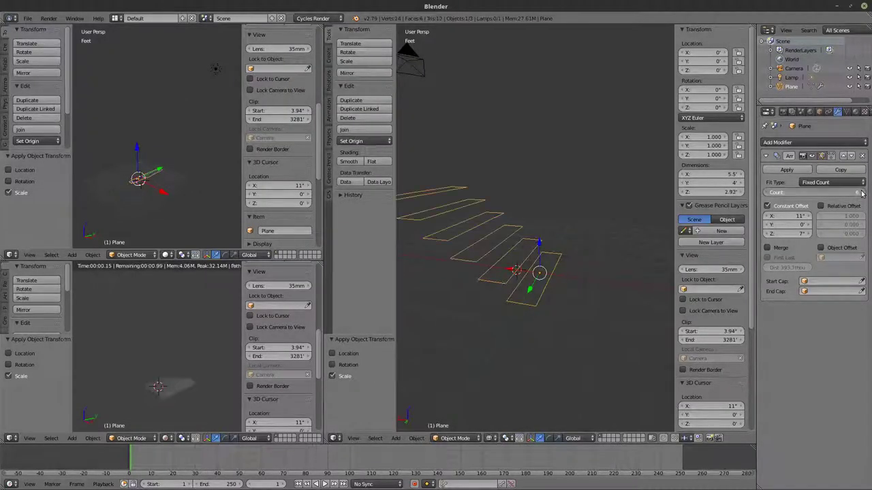
middle_drag(543, 253, 538, 331)
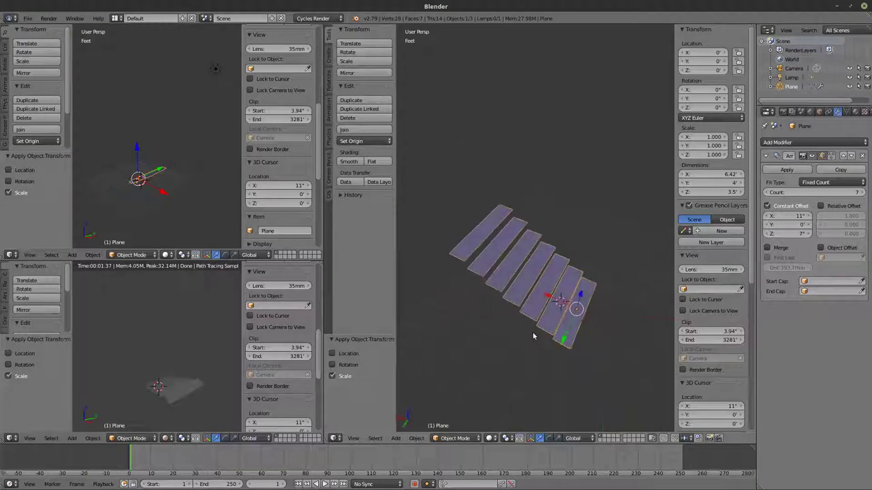
click(858, 192)
click(858, 192)
click(858, 192)
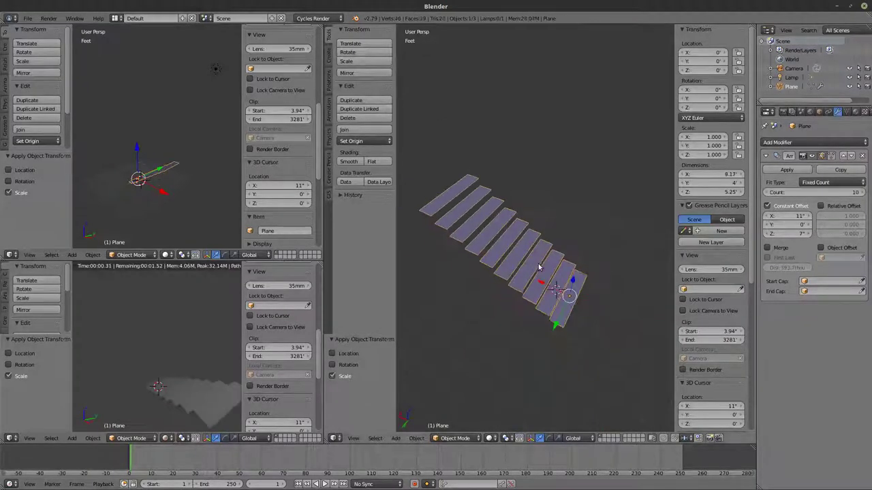
Add a new plane and move it about -6.42' along the X axis, away from the stairs
middle_drag(550, 275, 483, 256)
key(shift+a)
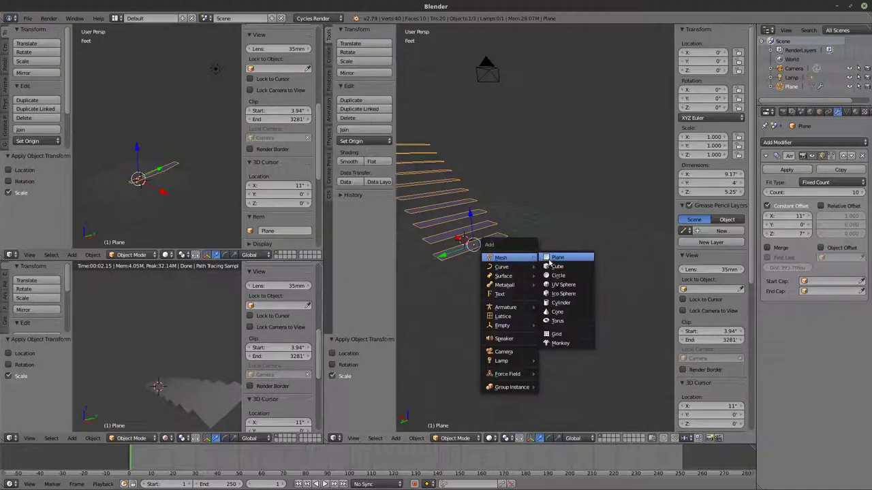
click(550, 260)
key(g)
key(x)
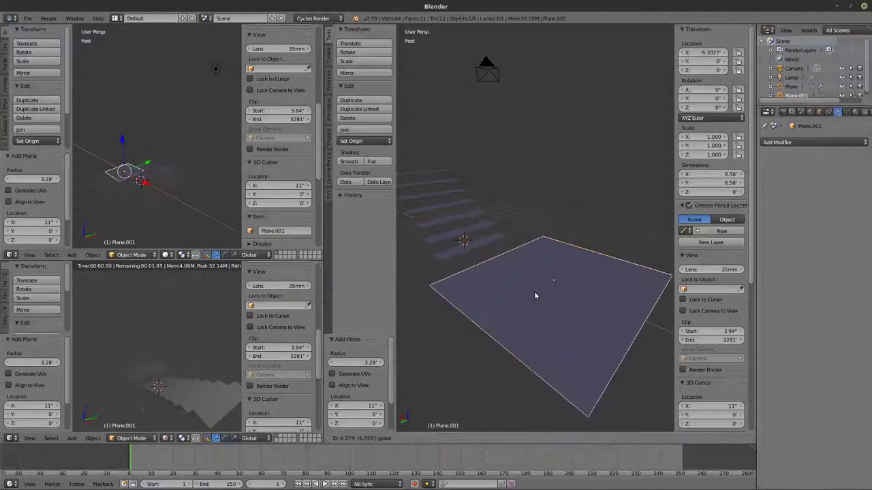
click(566, 302)
Merge the three 3D viewports into one large viewport
middle_drag(567, 302, 565, 282)
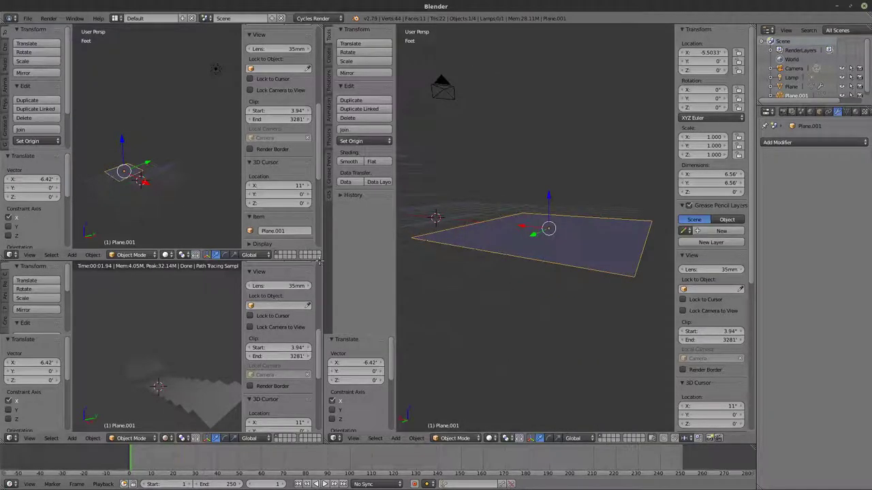
drag(319, 261, 320, 136)
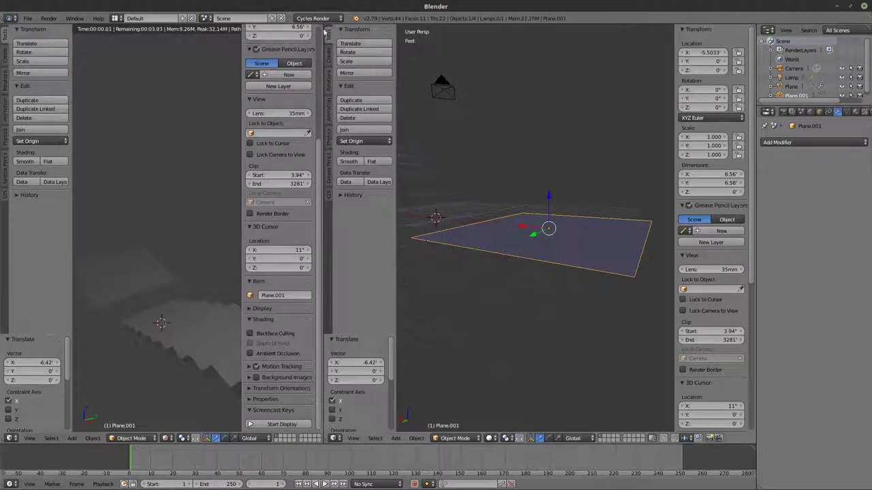
drag(322, 23, 359, 250)
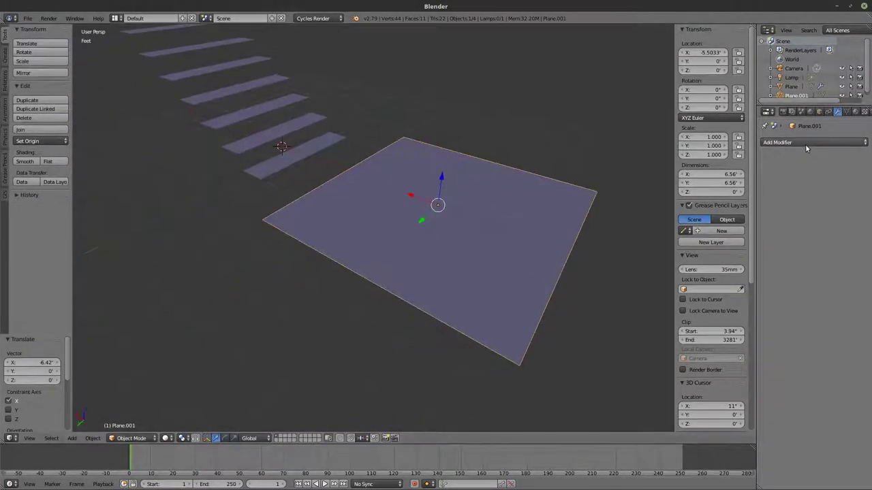
Add a Solidify modifier to the new plane and increase its thickness to about 6.43"
click(805, 144)
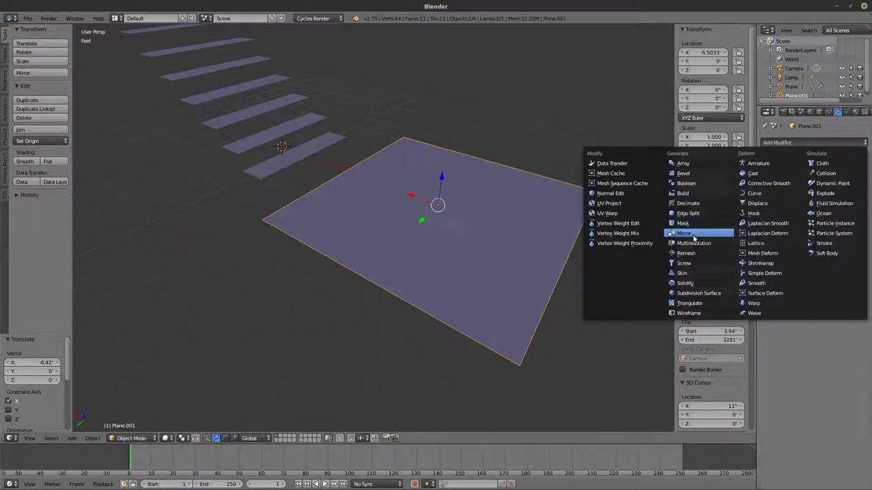
click(685, 283)
middle_drag(609, 273, 446, 279)
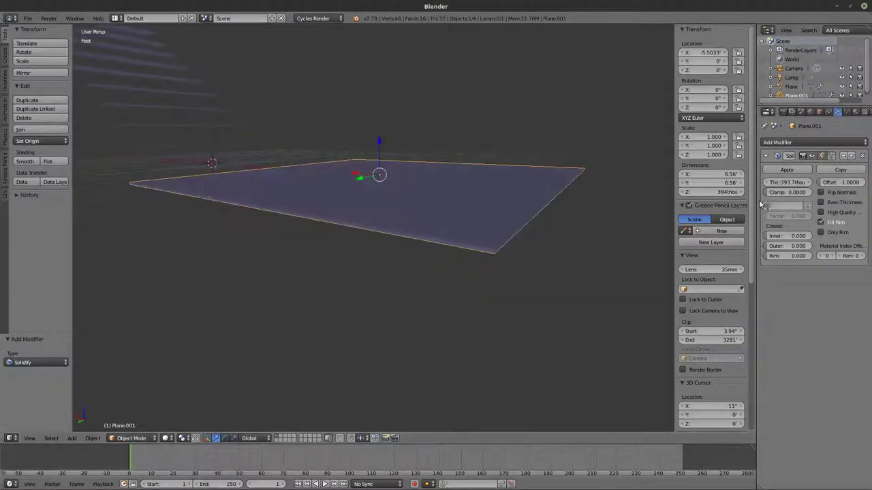
drag(781, 184, 869, 184)
scroll(504, 246, down, 3)
middle_drag(504, 247, 501, 257)
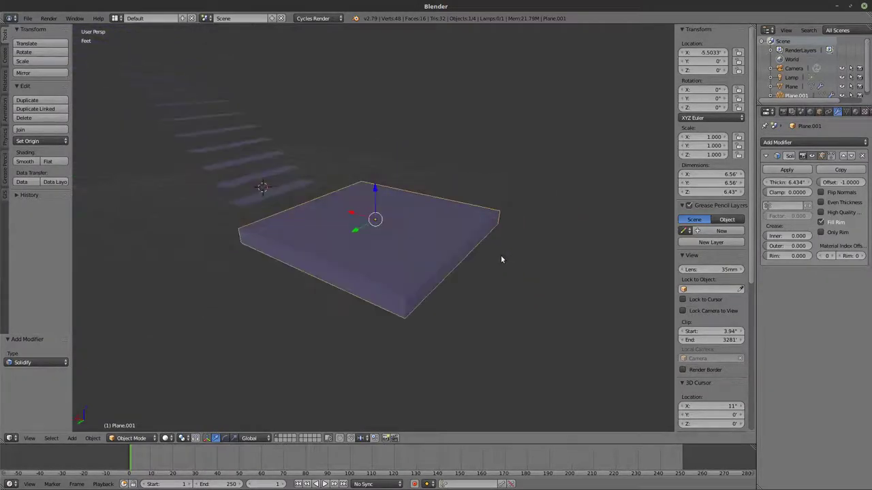
Set the Solidify thickness to 1' and apply the plane's scale
click(777, 182)
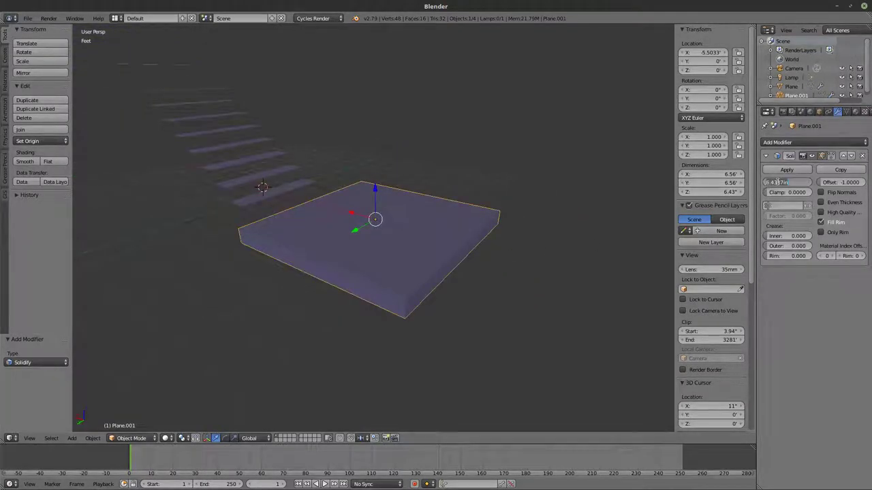
text(1)
key(Return)
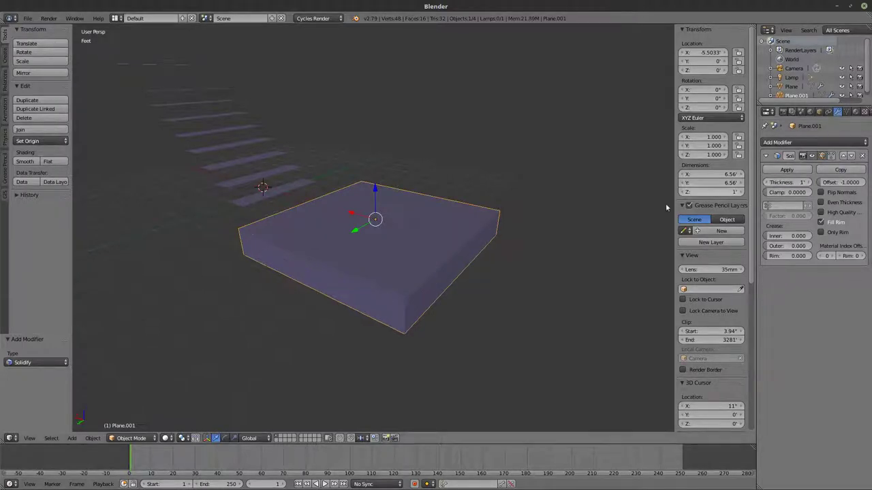
click(93, 438)
mouse_move(127, 369)
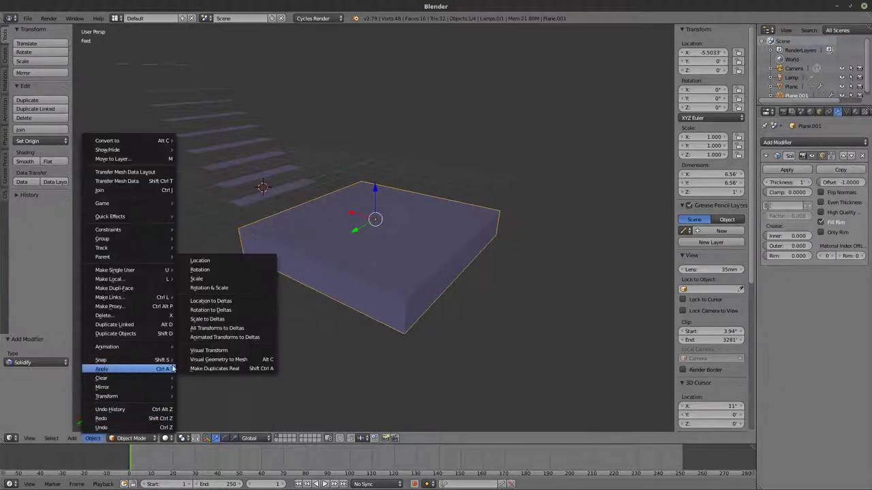
click(208, 278)
Add a Solidify modifier with a thickness of 2" to the arrayed stair treads
middle_drag(232, 275, 389, 280)
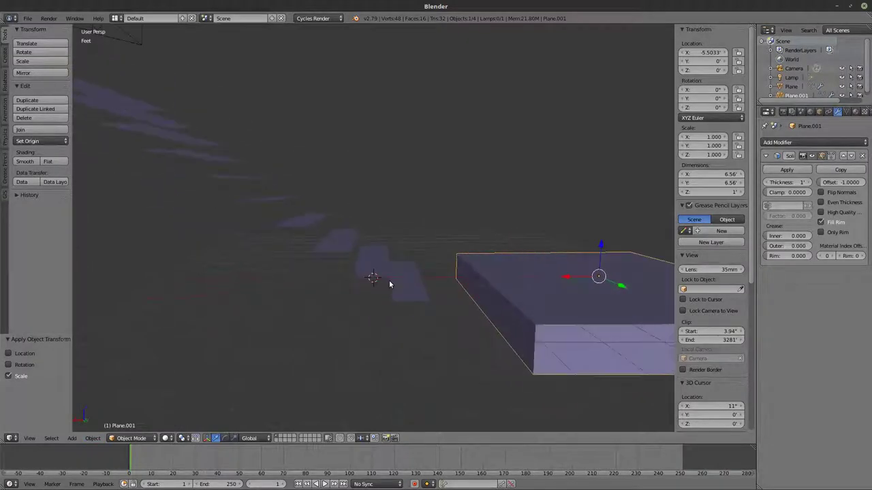
right_click(389, 280)
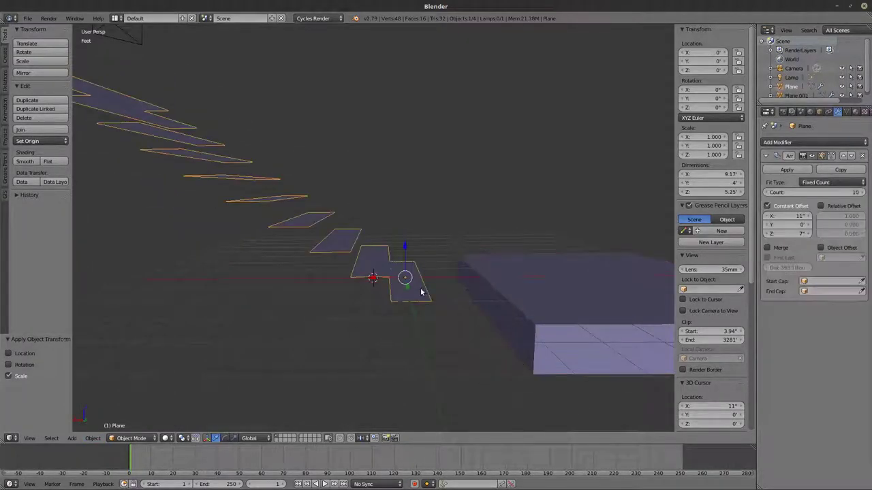
click(766, 155)
click(773, 143)
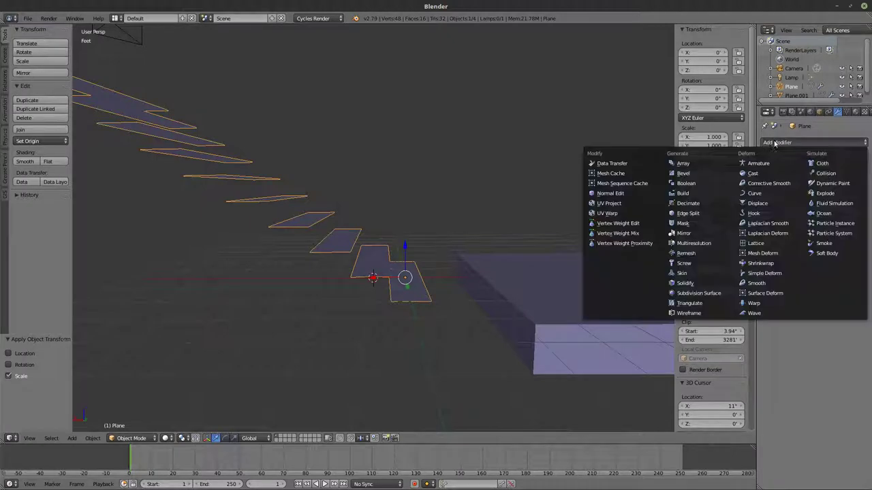
click(708, 285)
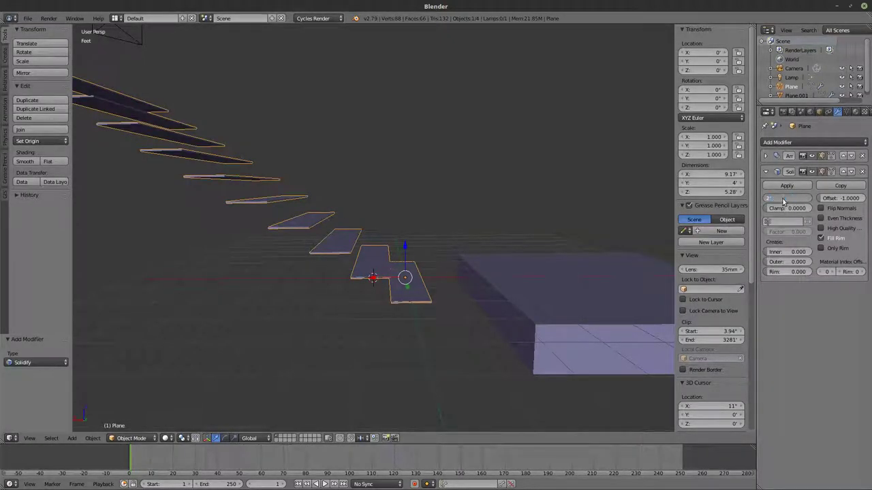
text(2)
key(Return)
middle_drag(408, 259, 360, 327)
scroll(460, 261, down, 3)
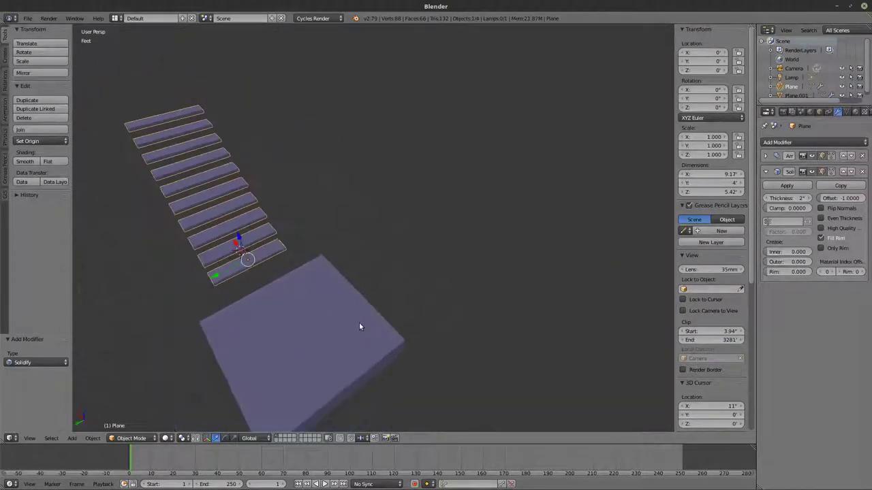
right_click(358, 363)
key(Tab)
middle_drag(358, 363, 365, 315)
key(Tab)
Add a cube and move it about -14.1' along the Y axis, clear of the stairs
key(shift+a)
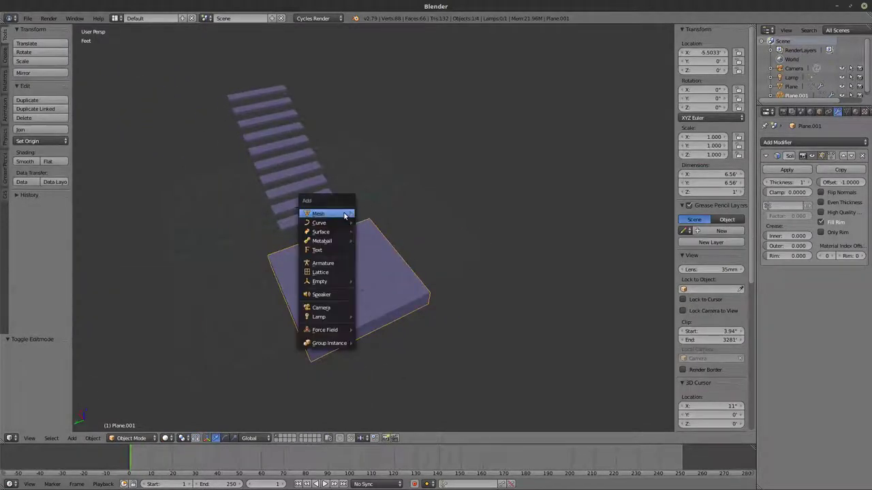
mouse_move(345, 215)
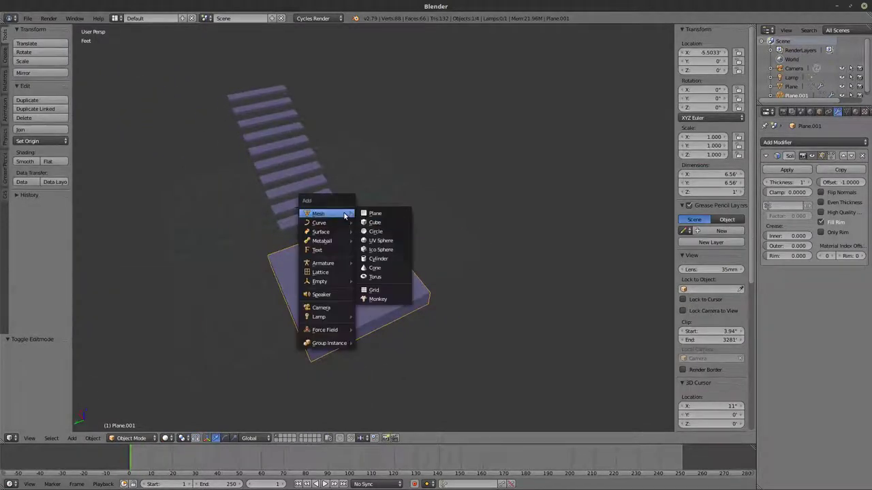
click(384, 225)
key(g)
key(y)
click(443, 167)
key(KP_Decimal)
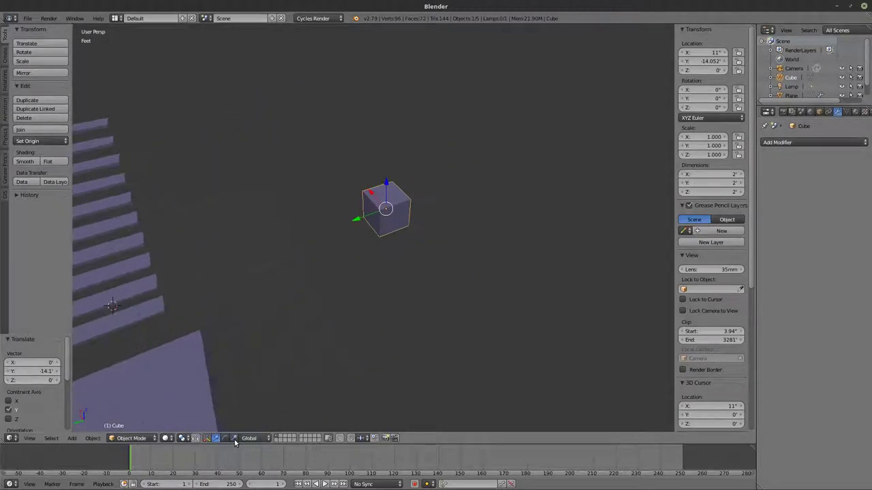
Scale the cube separately along each axis to about 7.77' in X, 7.49' in Y and 6.11' in Z
key(s)
key(y)
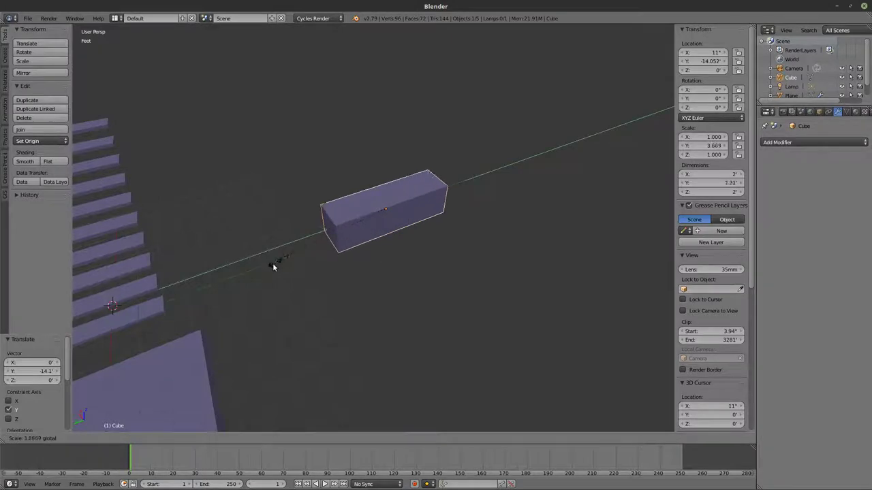
click(272, 265)
key(s)
key(z)
click(399, 140)
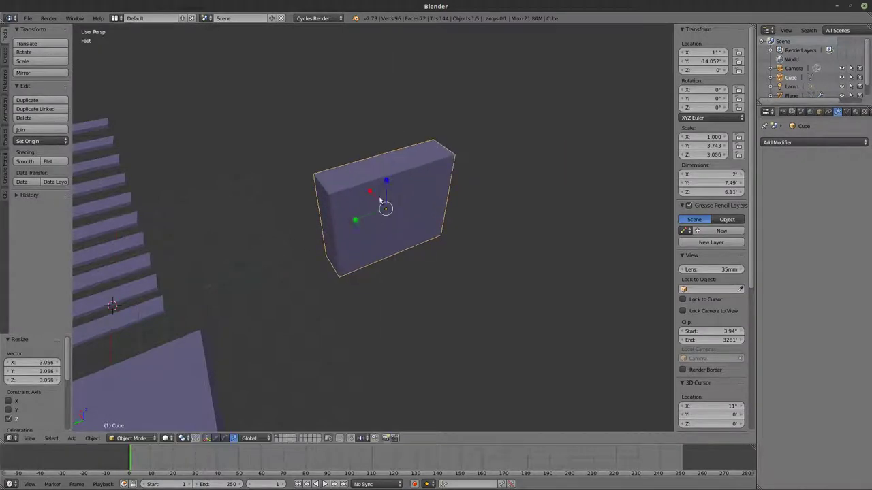
key(s)
key(x)
click(329, 140)
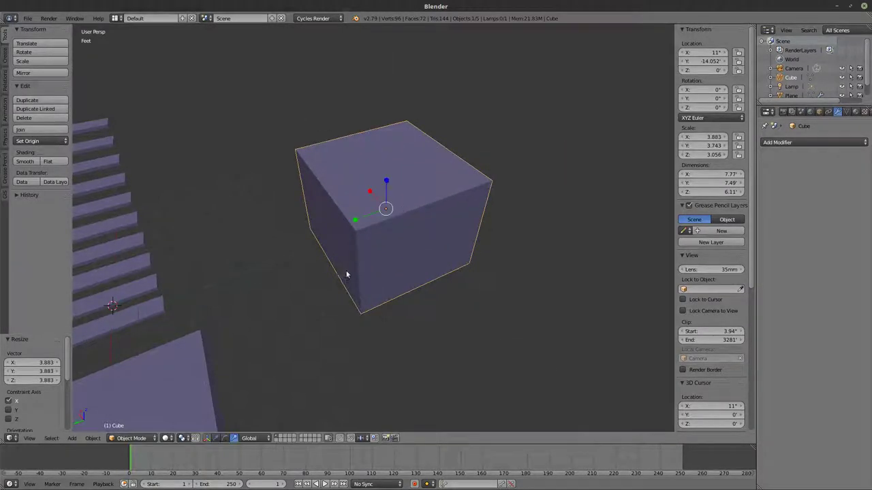
Enter Edit Mode and add four evenly spaced loop cuts across the cube's Y direction
middle_drag(346, 272, 378, 258)
scroll(379, 234, up, 2)
key(Tab)
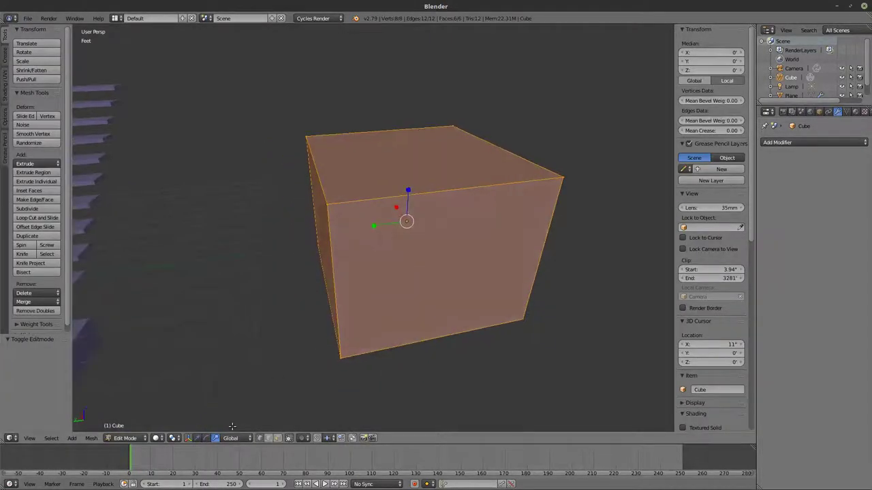
key(ctrl+r)
scroll(412, 186, up, 3)
click(412, 186)
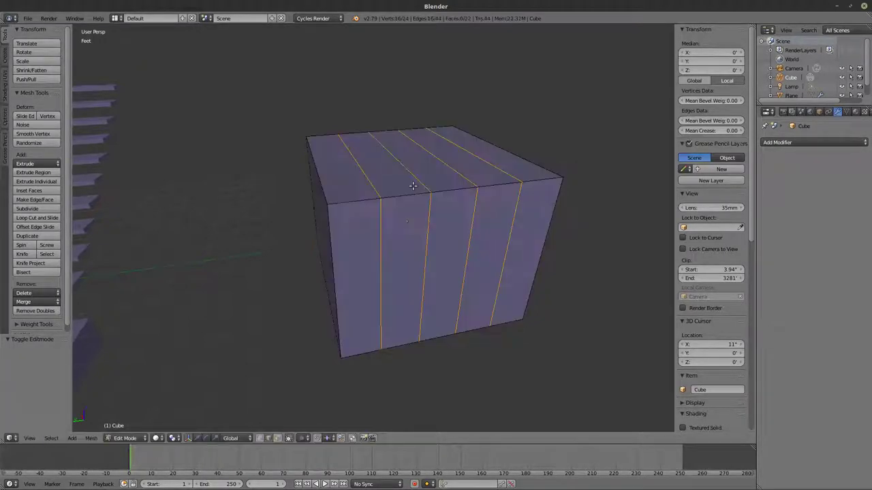
right_click(412, 186)
Add five centred loop cuts in each of the cube's two remaining directions and clear the selection
middle_drag(412, 186, 387, 235)
key(ctrl+r)
click(292, 179)
right_click(292, 179)
key(ctrl+r)
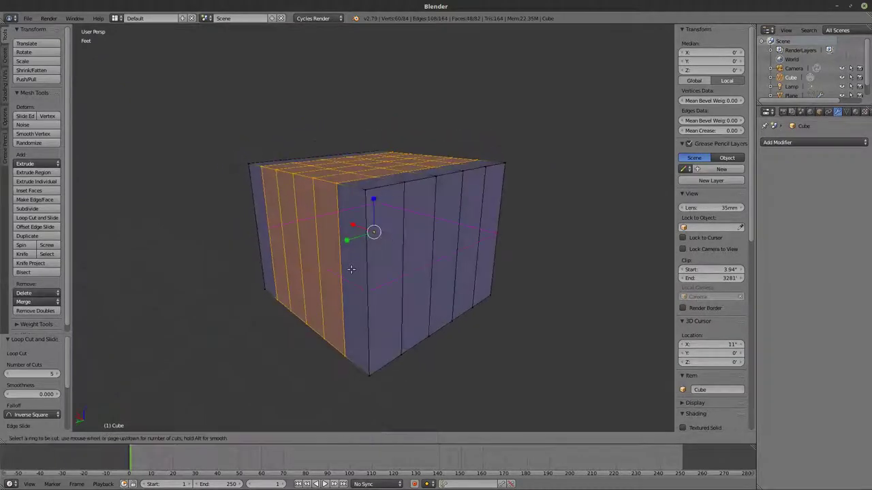
click(349, 269)
right_click(349, 268)
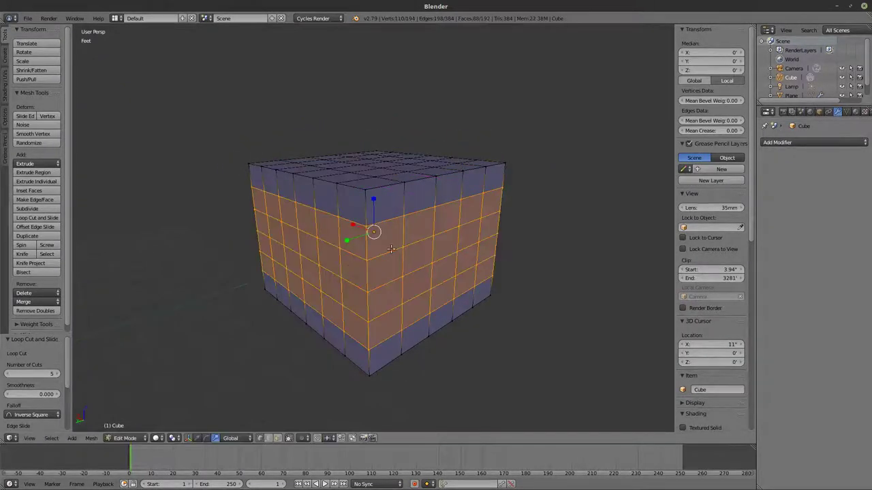
middle_drag(350, 268, 371, 271)
key(a)
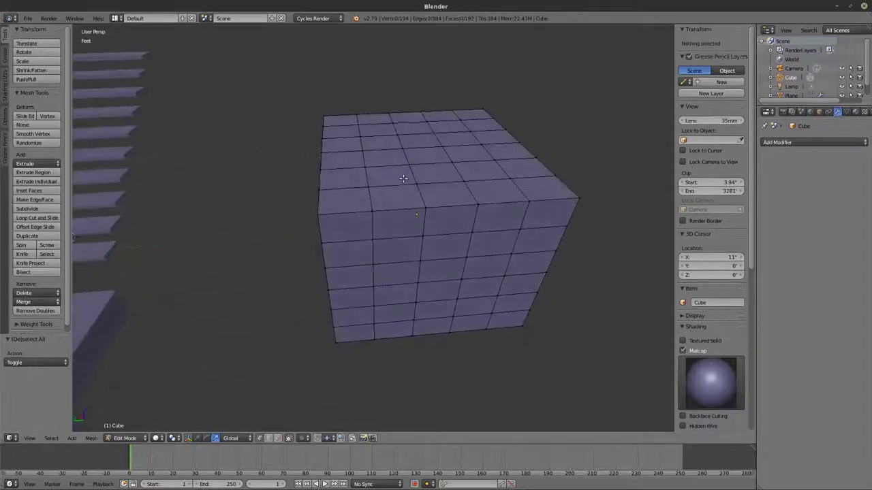
Try selecting the cube's top border faces one by one and as a face loop, and clear the selection
middle_drag(433, 220, 433, 244)
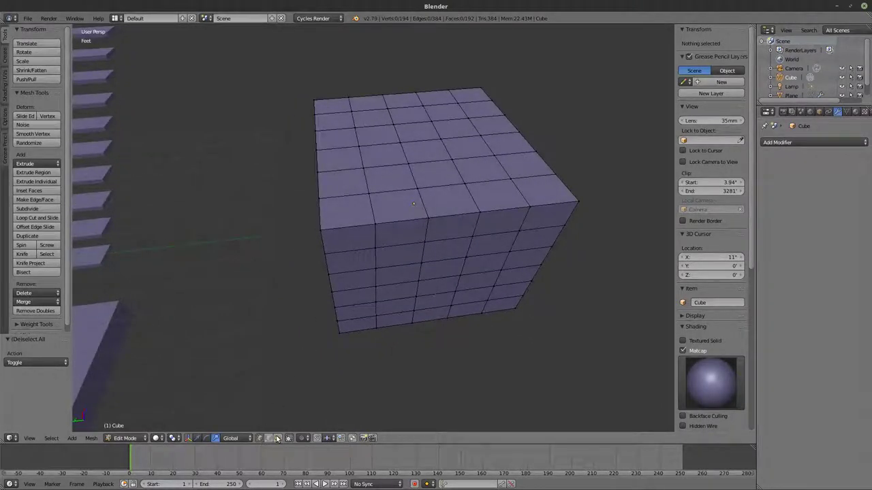
right_click(347, 207)
shift+right_click(346, 184)
shift+right_click(340, 158)
shift+right_click(338, 136)
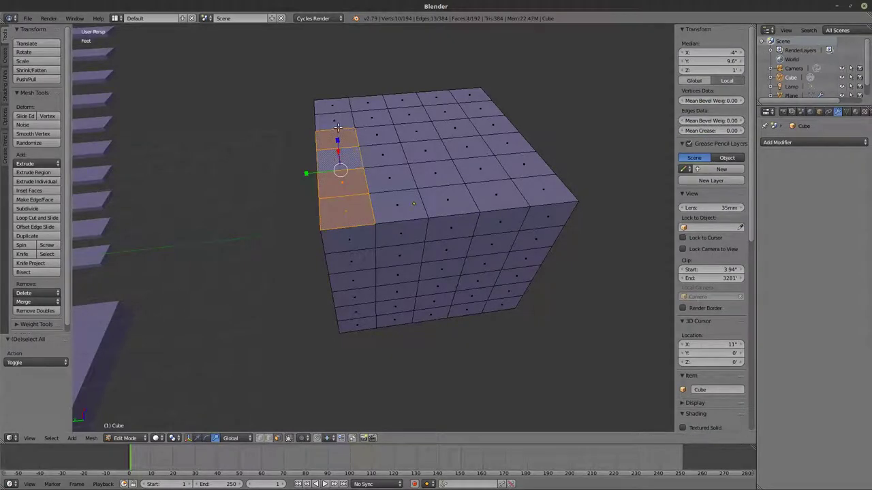
shift+right_click(336, 121)
shift+right_click(337, 106)
shift+right_click(371, 109)
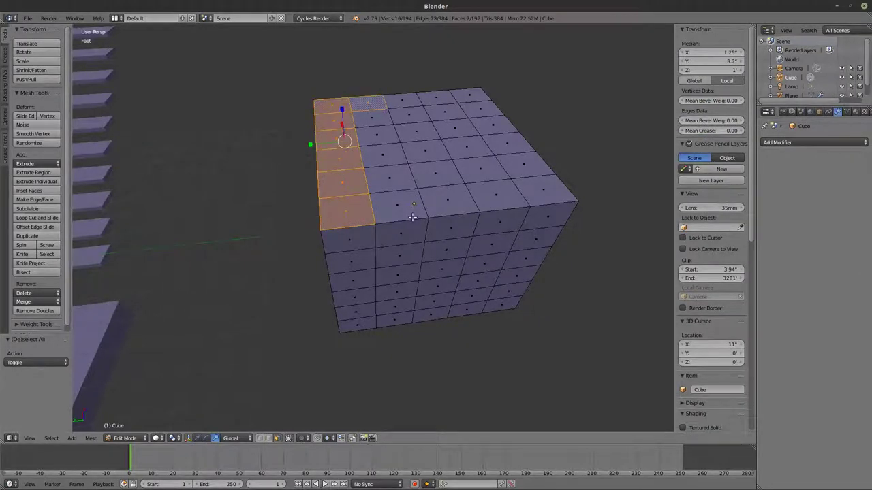
alt+shift+right_click(369, 204)
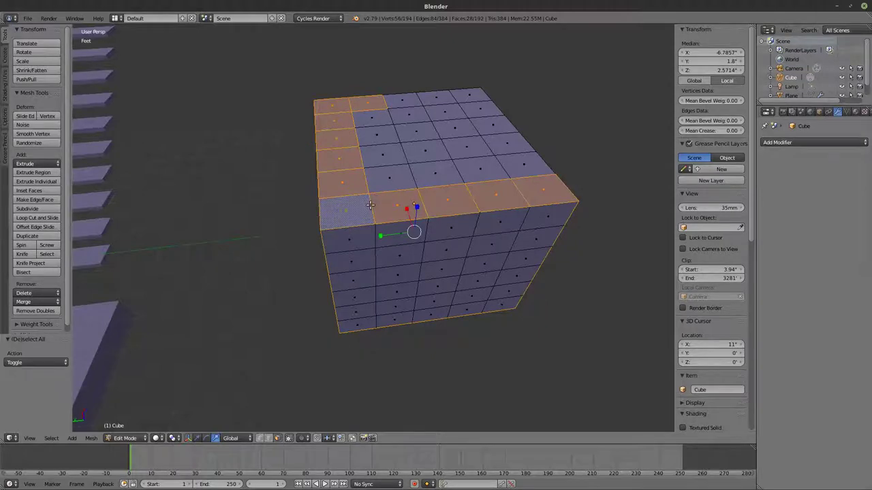
key(a)
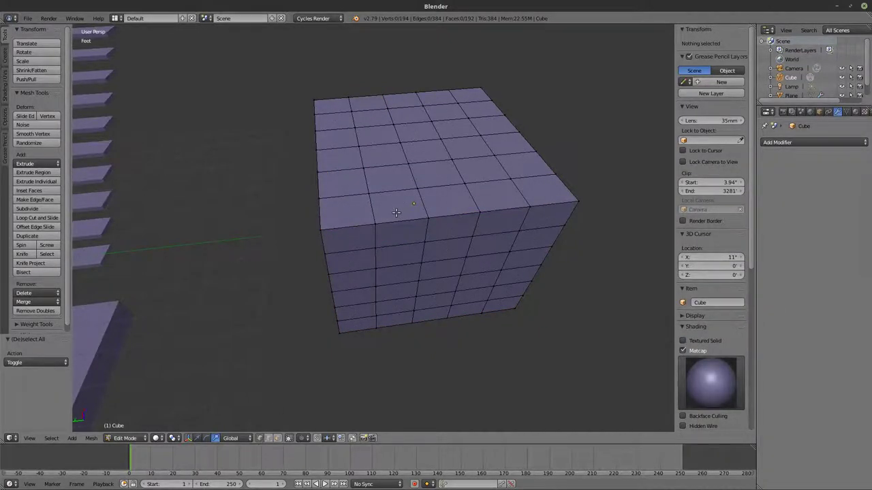
Box-select the cube's top and bottom borders through the mesh from the front and delete those faces
key(KP_1)
key(z)
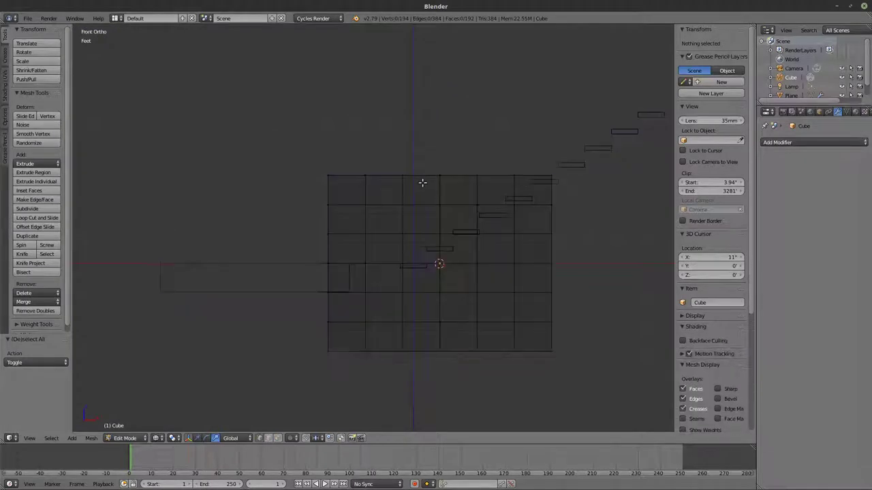
key(b)
drag(297, 131, 564, 190)
key(b)
mouse_move(293, 346)
mouse_down()
mouse_move(385, 365)
mouse_move(579, 385)
mouse_up()
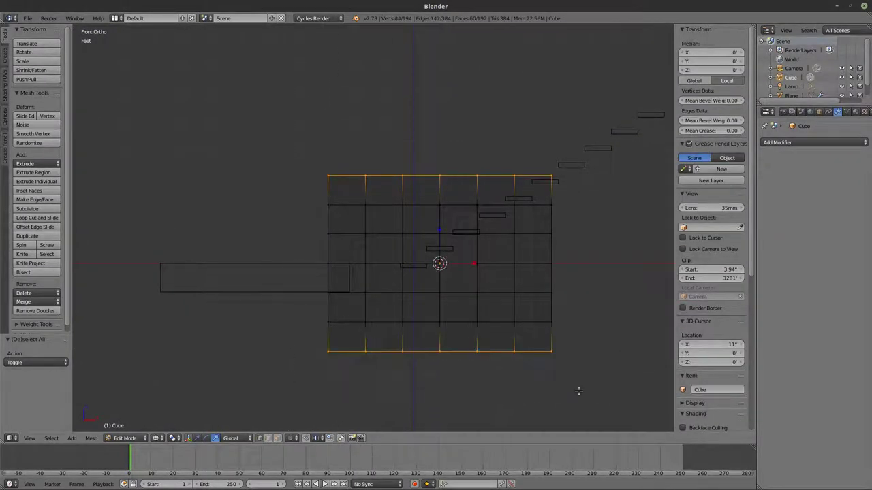
key(z)
mouse_move(317, 296)
middle_down()
mouse_move(403, 351)
mouse_move(381, 299)
mouse_move(238, 269)
mouse_move(393, 268)
middle_up()
key(x)
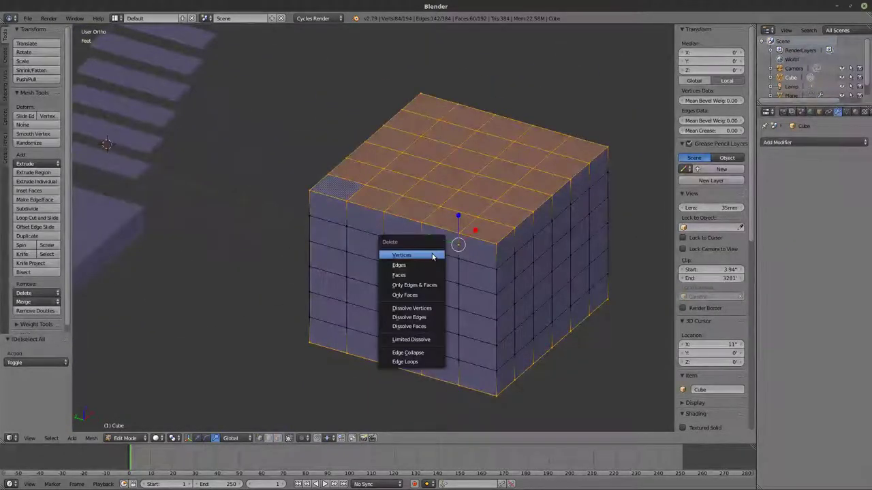
click(419, 276)
middle_drag(420, 276, 418, 232)
shift+middle_drag(474, 286, 443, 260)
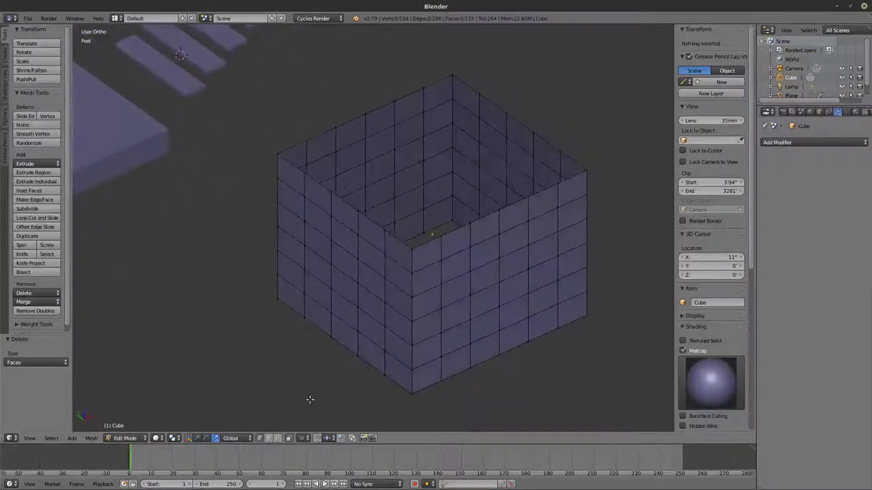
Select five scattered window faces on one wall, then one upper face and a lower column of three on the adjoining wall
right_click(458, 313)
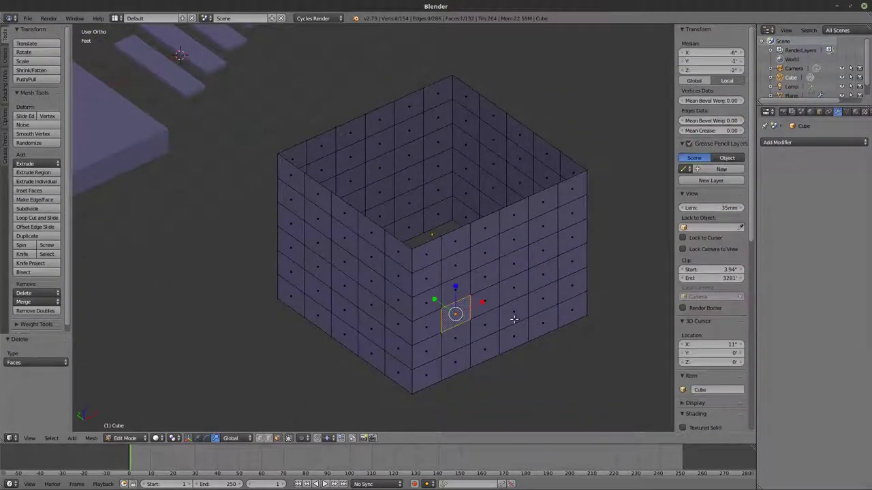
shift+right_click(513, 313)
shift+right_click(517, 262)
shift+right_click(548, 227)
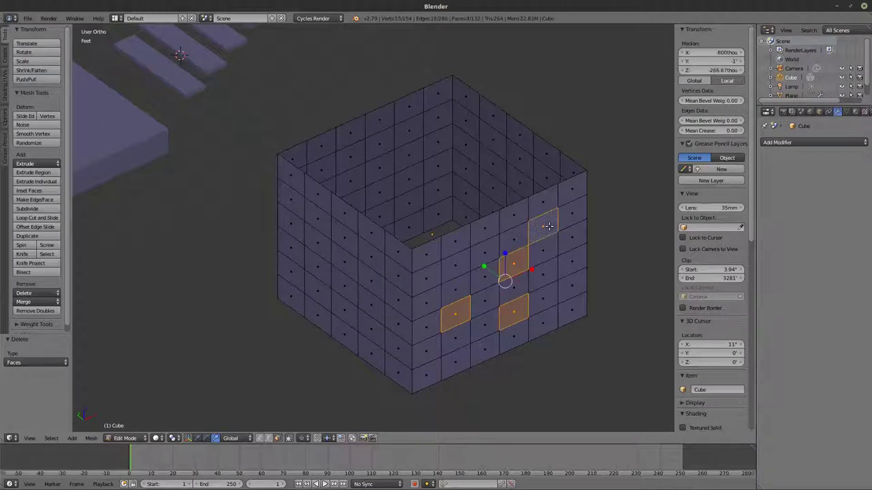
shift+right_click(538, 251)
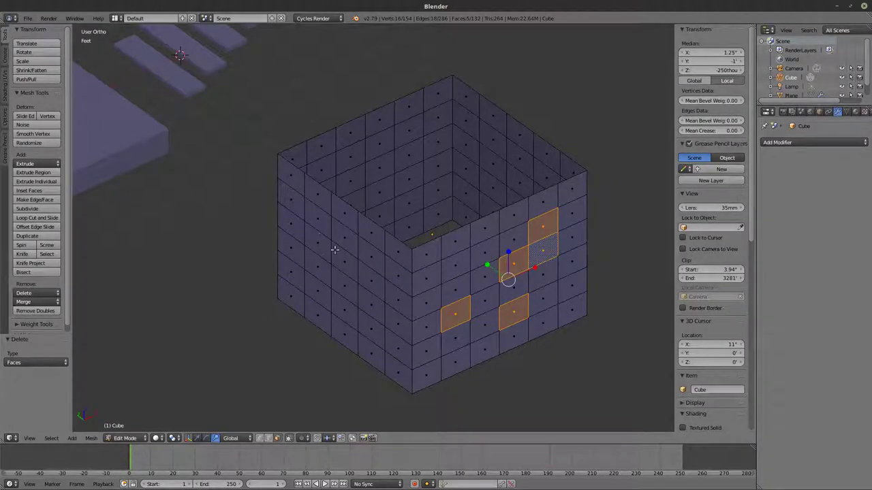
shift+right_click(317, 220)
shift+right_click(344, 286)
shift+right_click(344, 310)
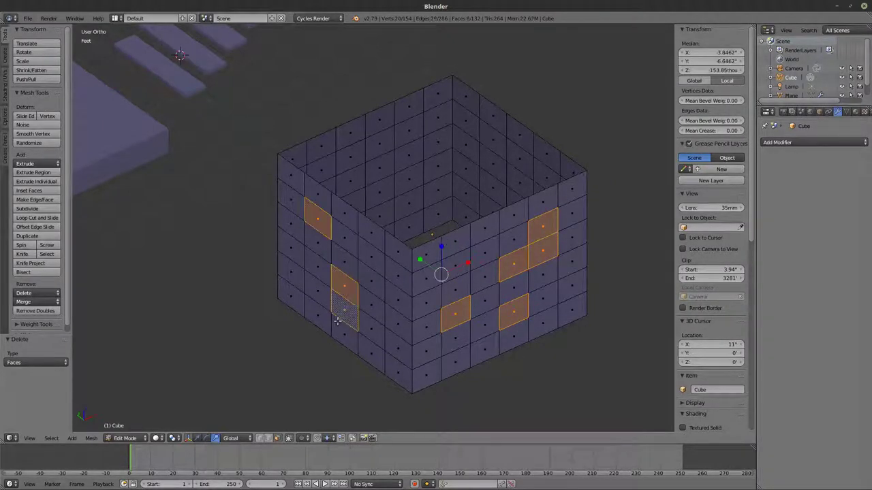
shift+right_click(344, 334)
middle_drag(304, 229, 290, 292)
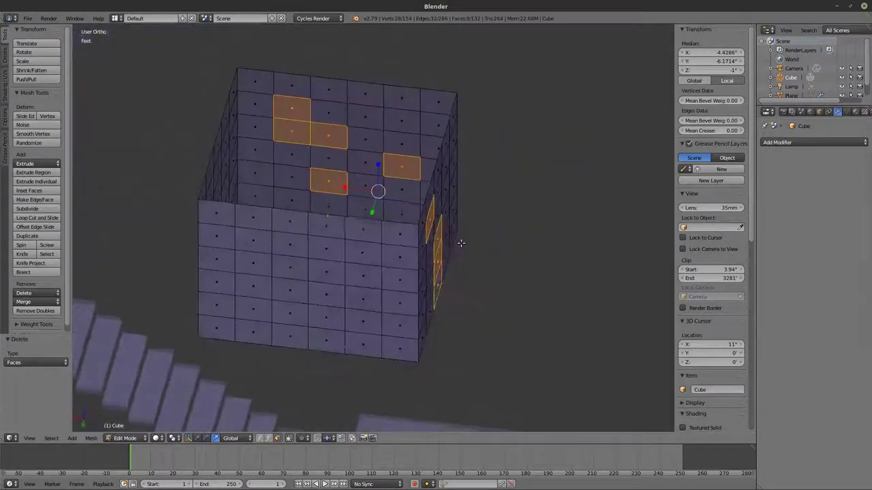
Add a three-by-three block of faces at the base of the opposite wall to the selection
shift+right_click(326, 295)
shift+right_click(286, 301)
shift+right_click(262, 294)
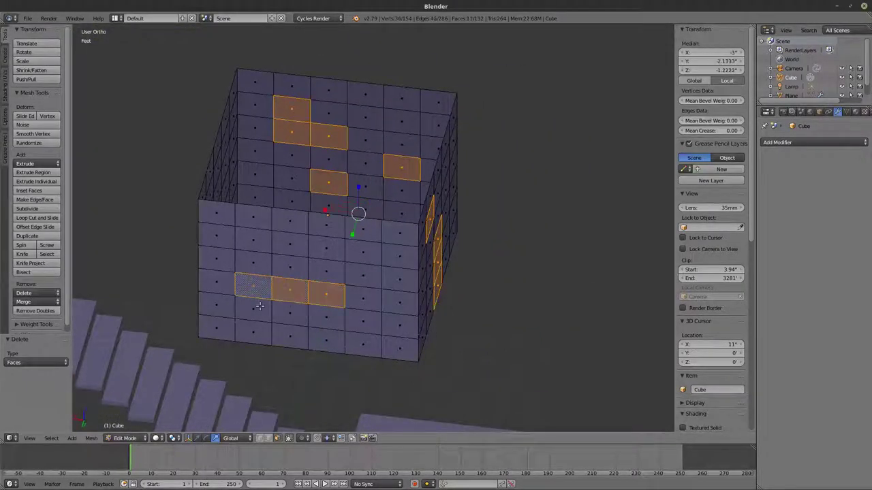
shift+right_click(261, 307)
shift+right_click(257, 331)
shift+right_click(333, 337)
shift+right_click(329, 320)
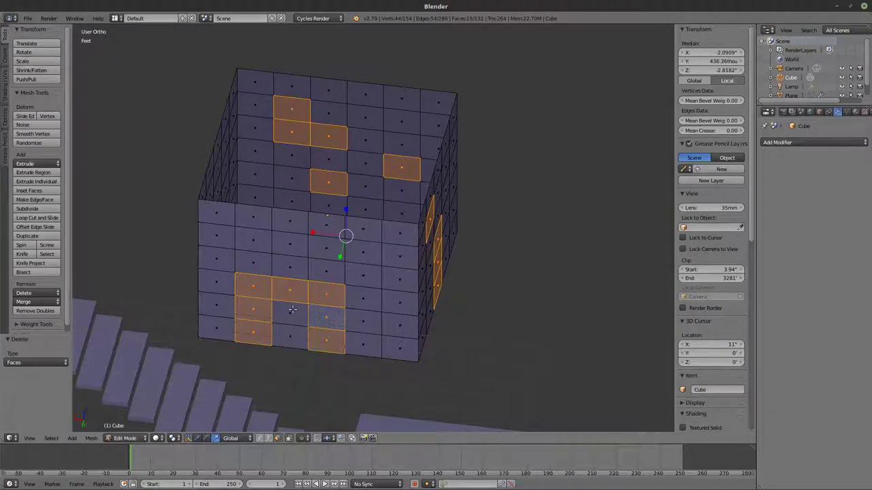
shift+right_click(286, 315)
shift+right_click(290, 333)
Reduce the block to two outer door columns plus two window faces above, and delete all the selected faces
middle_drag(289, 334, 311, 322)
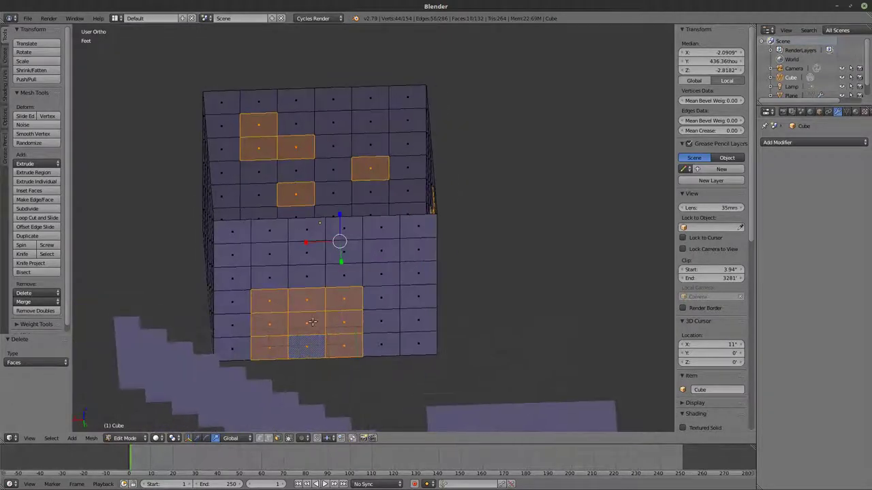
shift+right_click(307, 346)
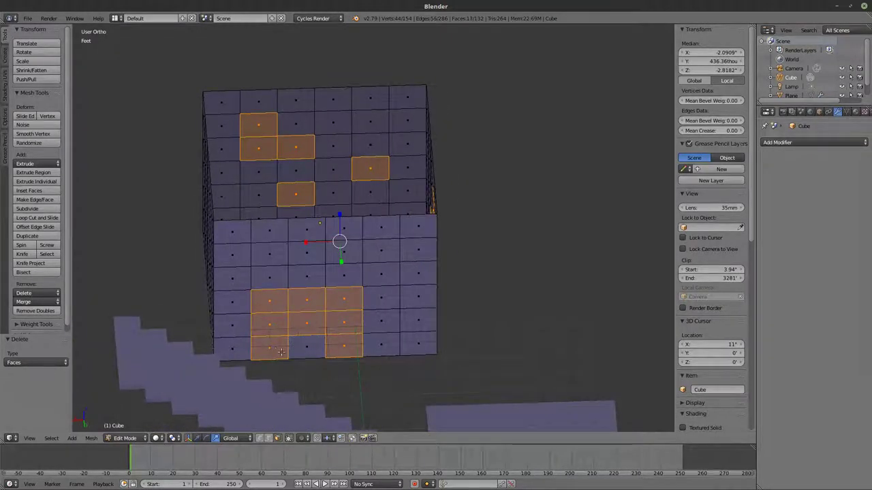
shift+right_click(308, 324)
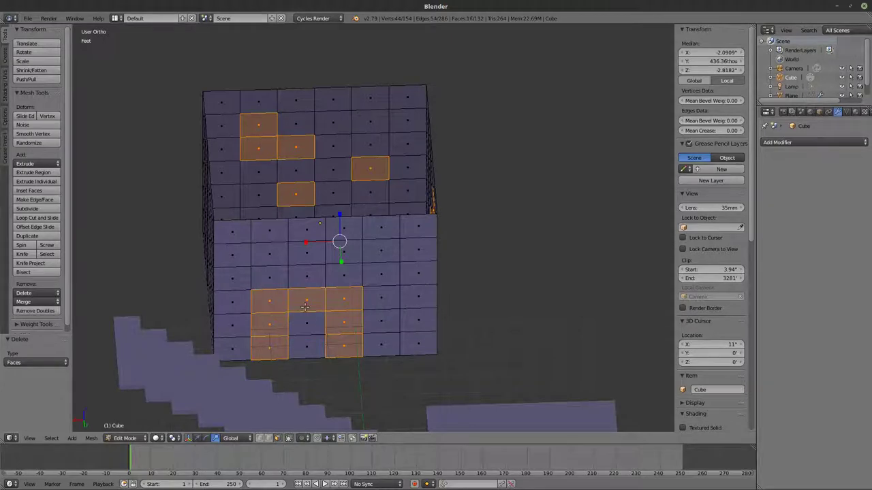
shift+right_click(310, 301)
shift+right_click(306, 252)
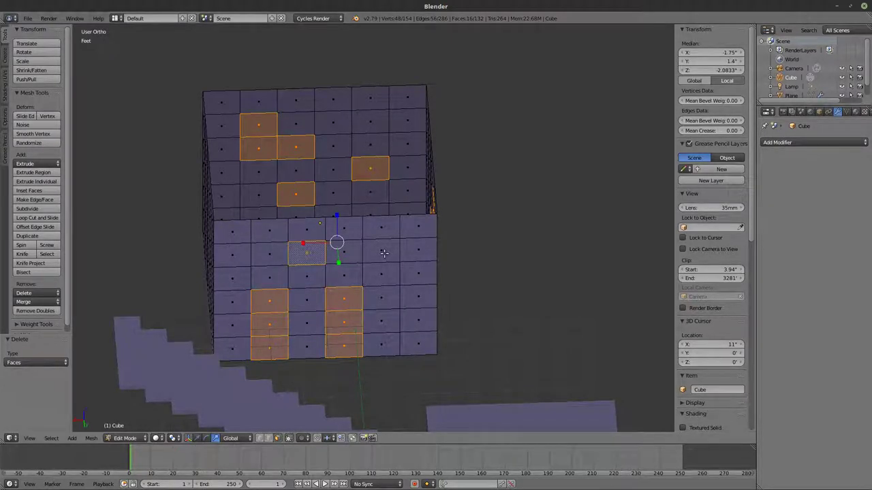
shift+right_click(381, 251)
middle_drag(381, 250, 258, 311)
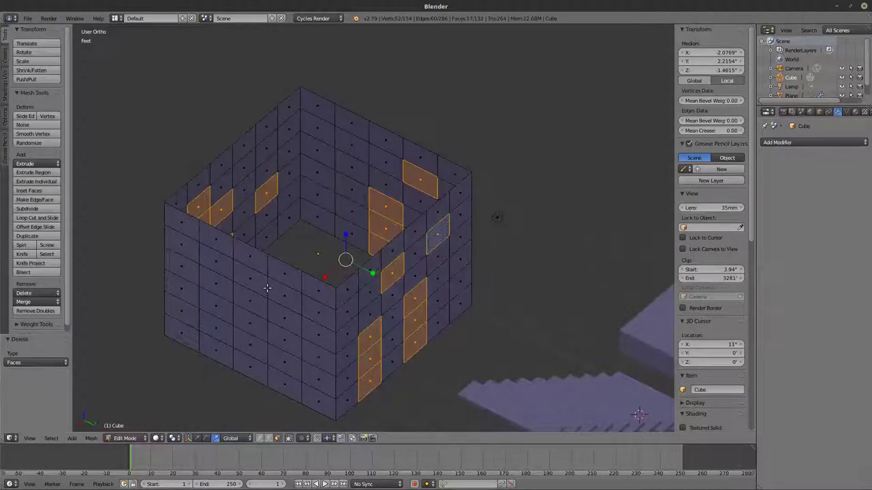
key(x)
click(260, 291)
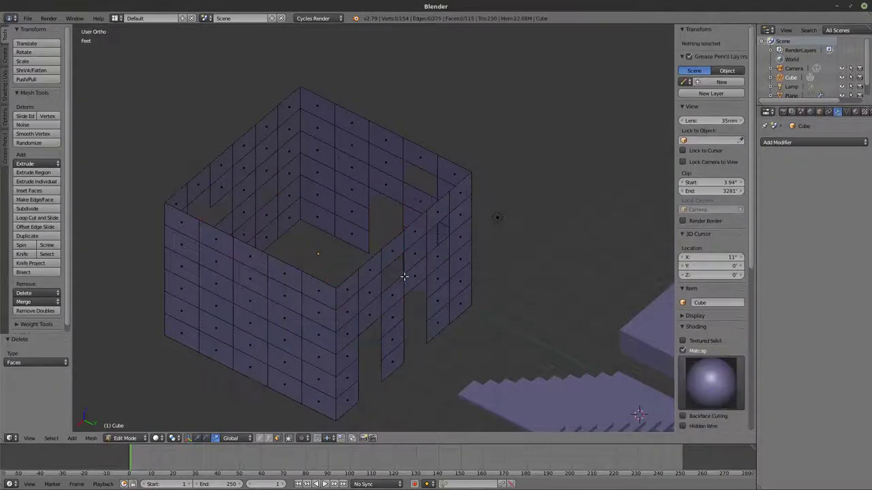
Leave Edit Mode and add a Solidify modifier to the walls
middle_drag(260, 291, 607, 191)
key(Tab)
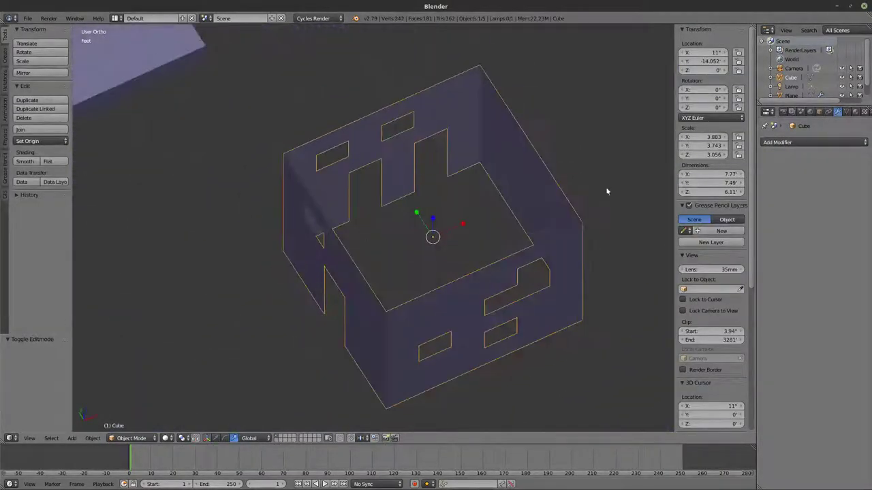
click(766, 143)
click(701, 283)
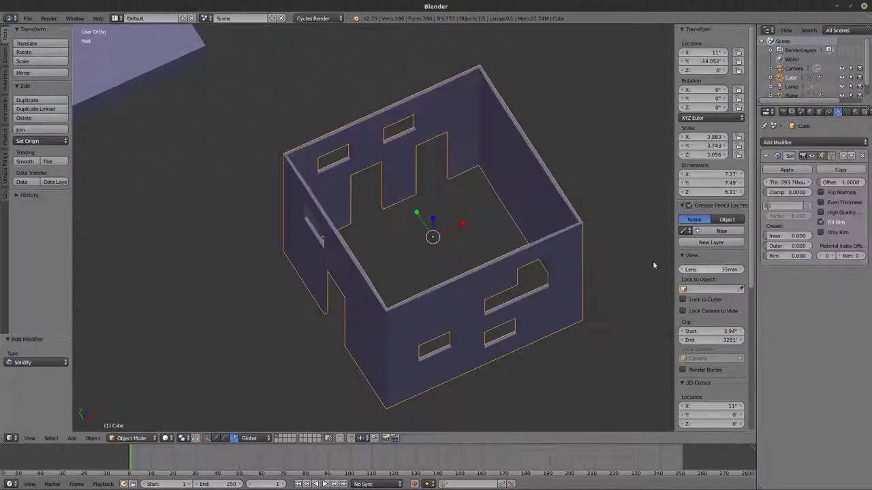
Show the walls in wireframe from the top and start the Screencast Keys display
scroll(592, 241, up, 3)
key(z)
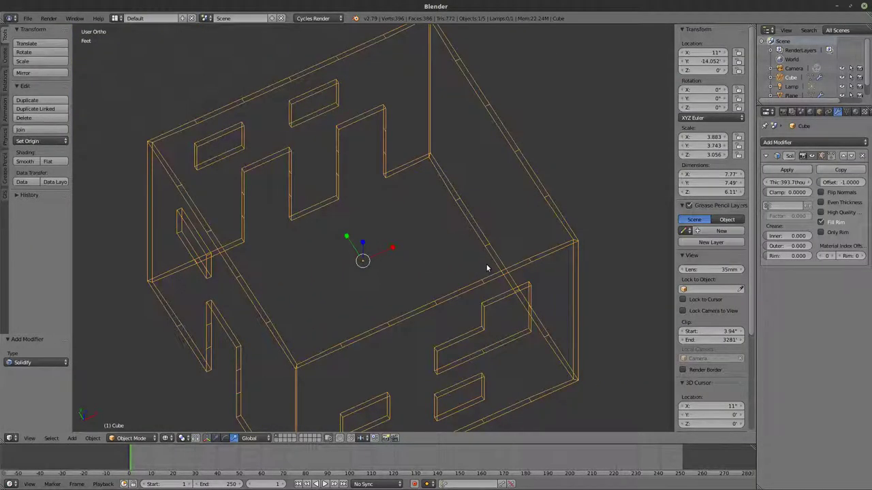
key(KP_4)
key(KP_7)
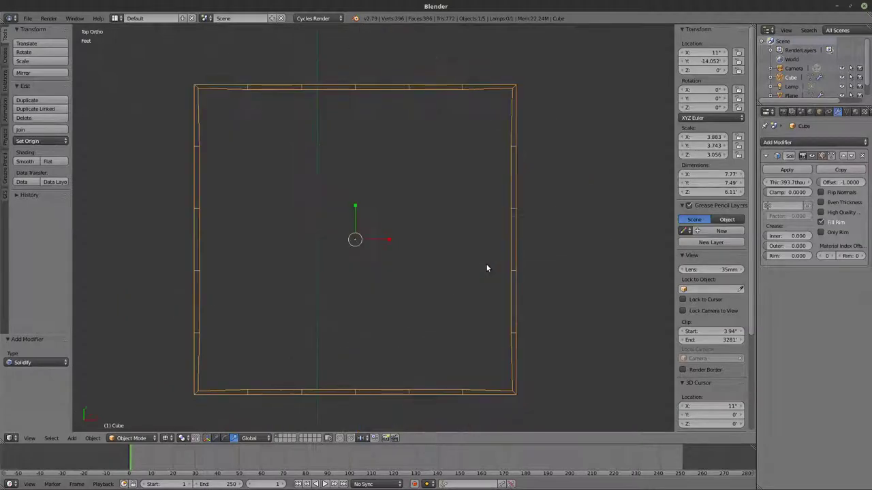
scroll(176, 87, up, 1)
scroll(176, 87, up, 1)
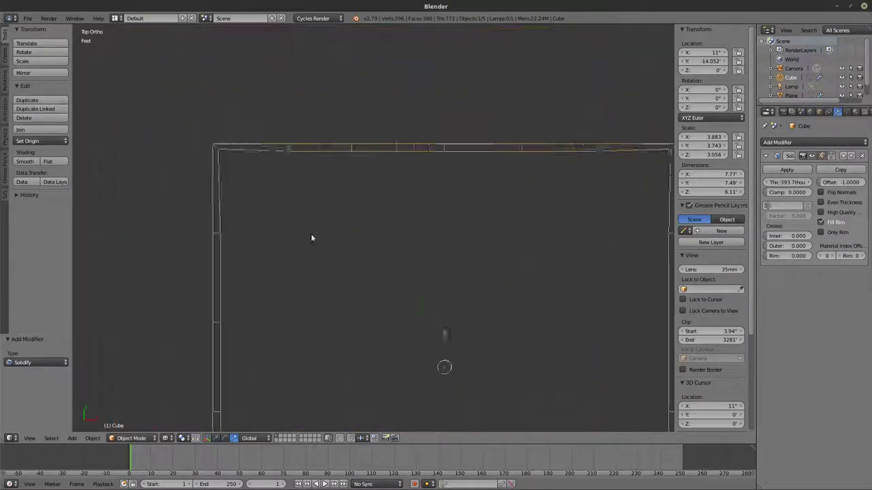
scroll(722, 370, down, 5)
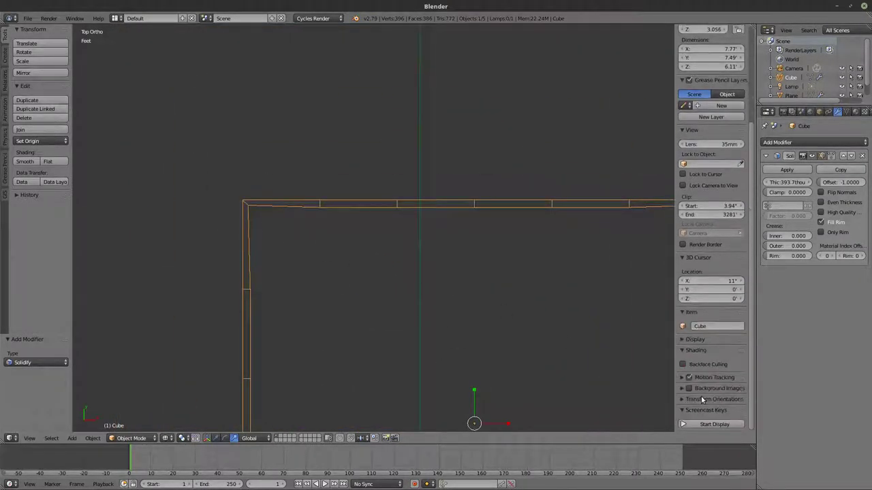
click(703, 425)
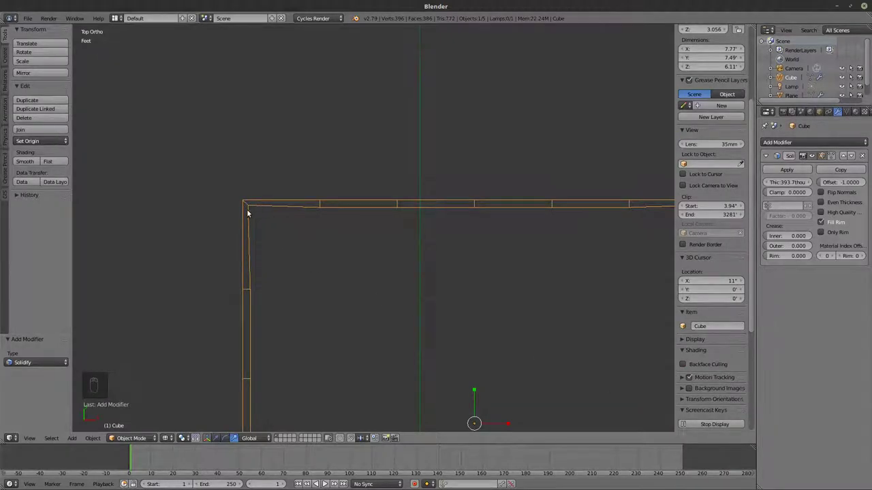
Enable Even Thickness and High Quality Normals on the Solidify modifier and return to solid shading
scroll(247, 214, up, 2)
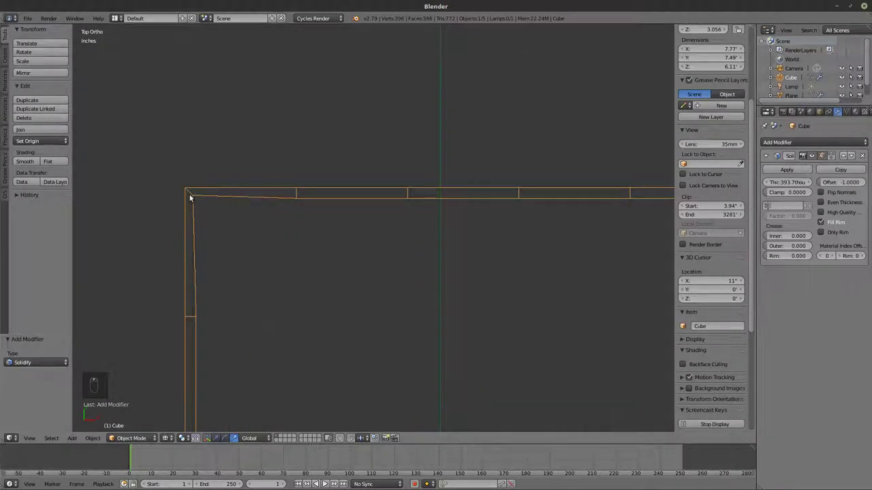
click(821, 202)
scroll(446, 205, down, 5)
shift+middle_drag(584, 234, 499, 116)
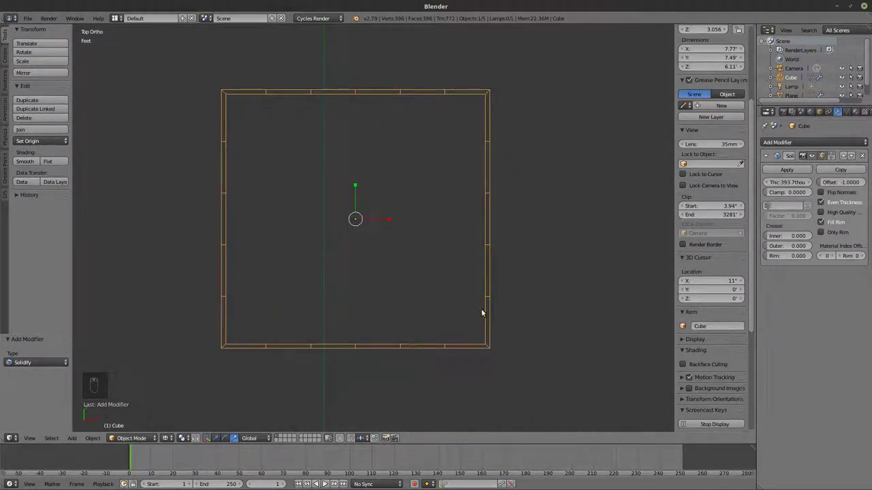
key(KP_1)
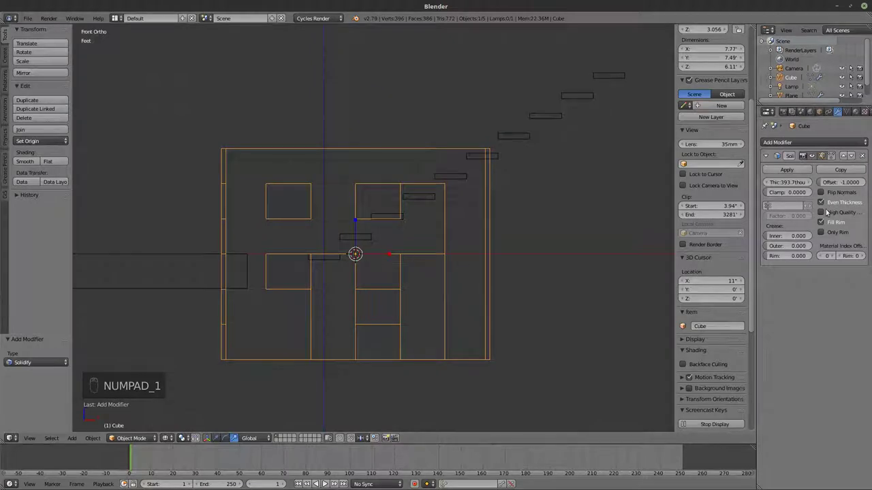
middle_drag(654, 238, 568, 256)
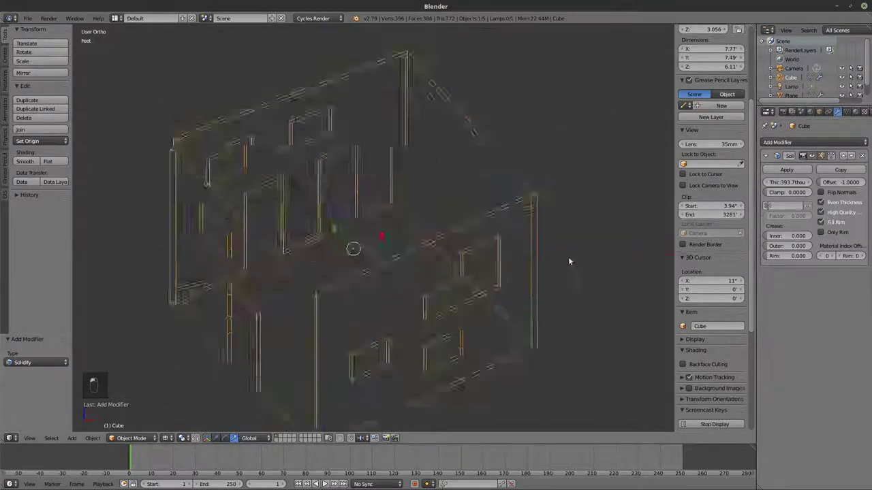
key(z)
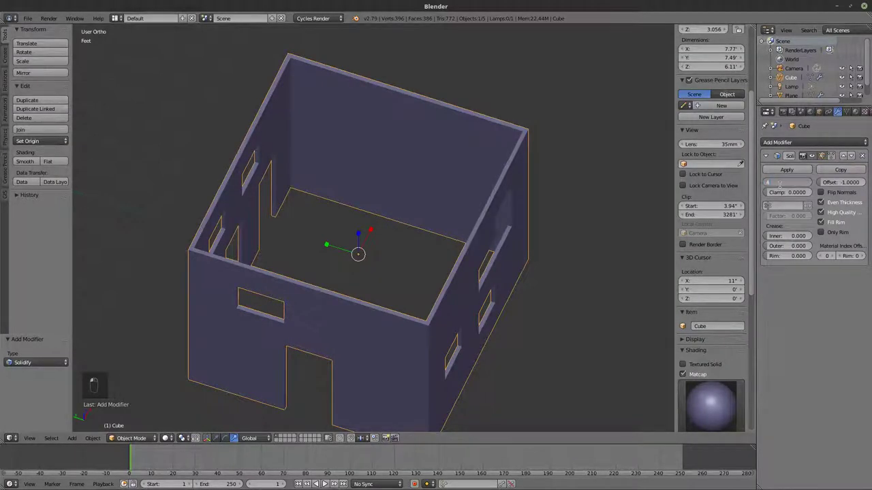
Set the Solidify thickness to 4" and apply the object's scale
text(4)
key(Return)
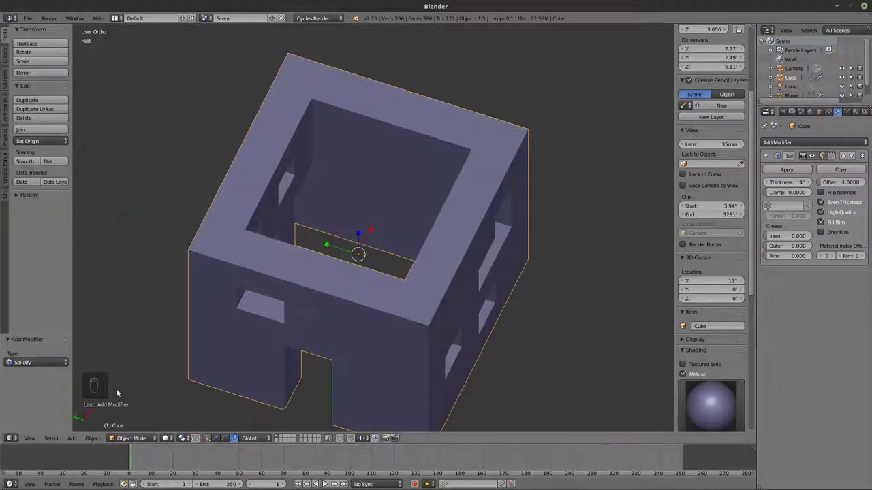
click(93, 438)
mouse_move(109, 377)
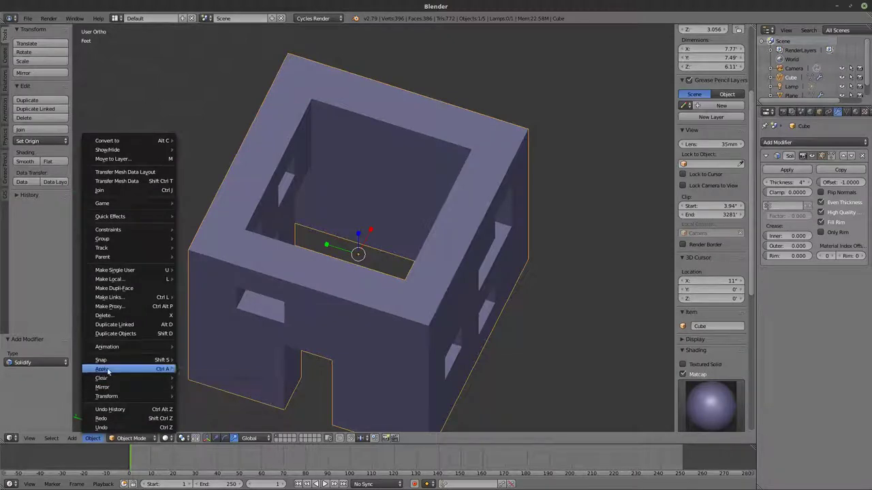
click(222, 282)
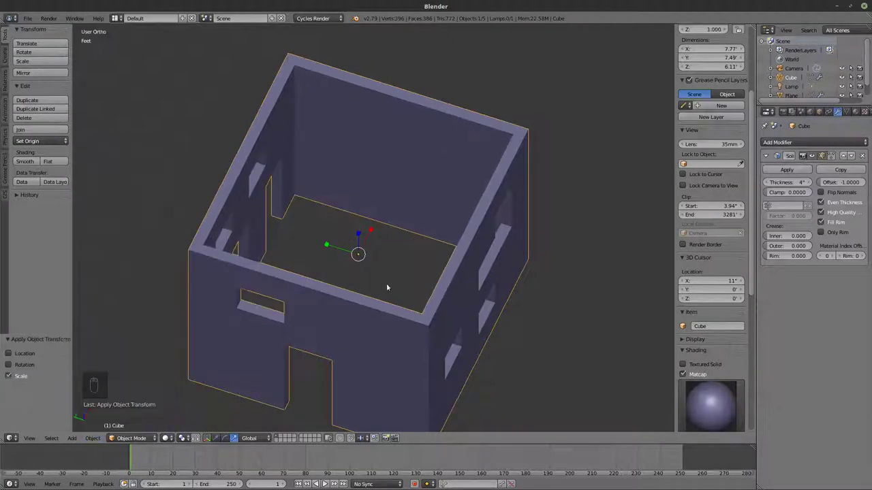
Raise the walls' top edge loop in Edit Mode to make the house about 12.6' tall, and return to Object Mode
middle_drag(388, 288, 367, 235)
key(Tab)
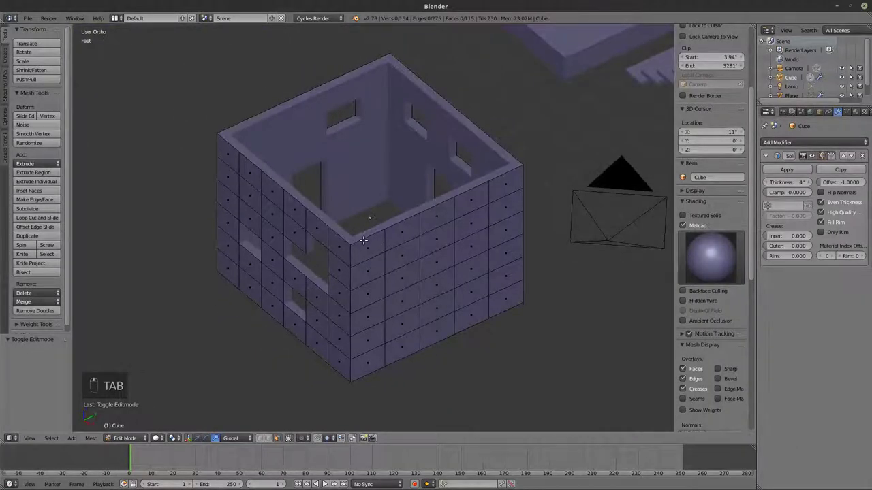
alt+right_click(364, 240)
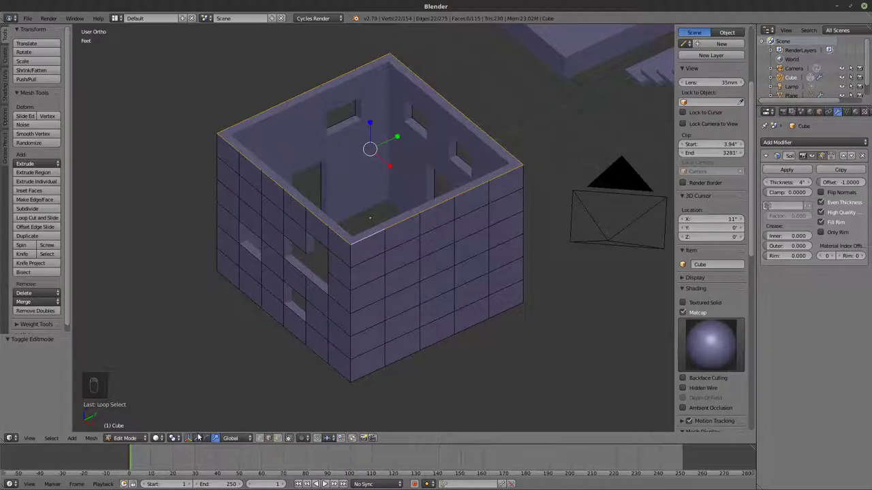
scroll(395, 143, down, 1)
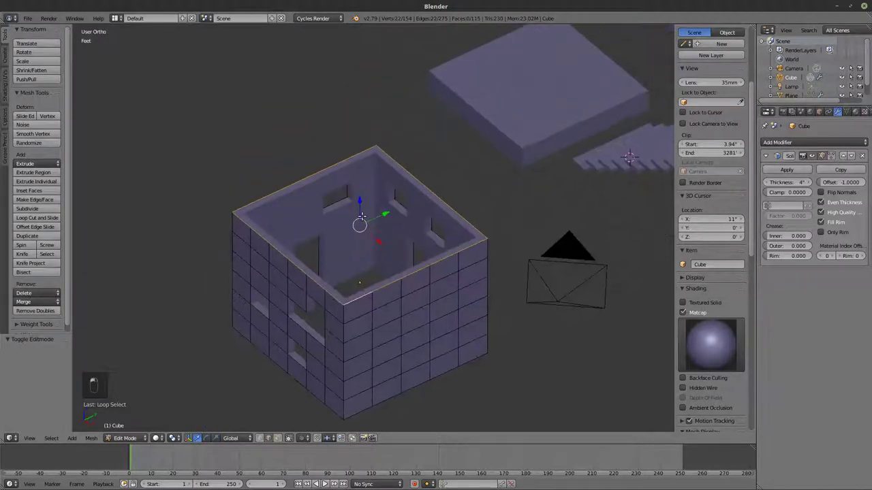
middle_drag(358, 206, 352, 97)
key(Tab)
middle_drag(382, 213, 378, 196)
key(Tab)
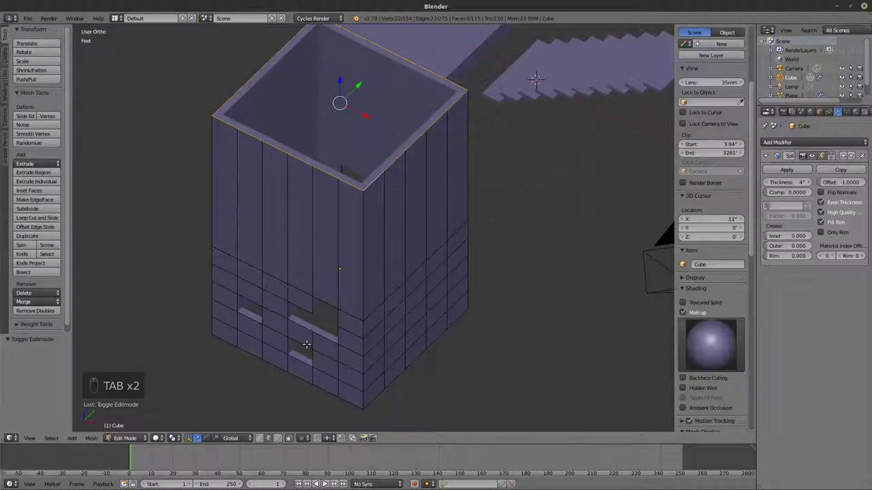
middle_drag(298, 160, 477, 184)
key(Tab)
Collapse the Solidify settings and add a Wireframe modifier to the walls
click(766, 156)
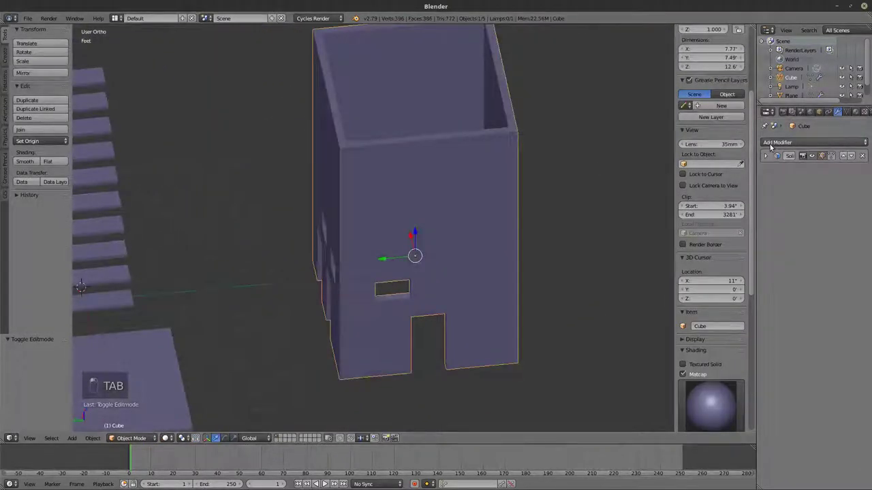
click(773, 142)
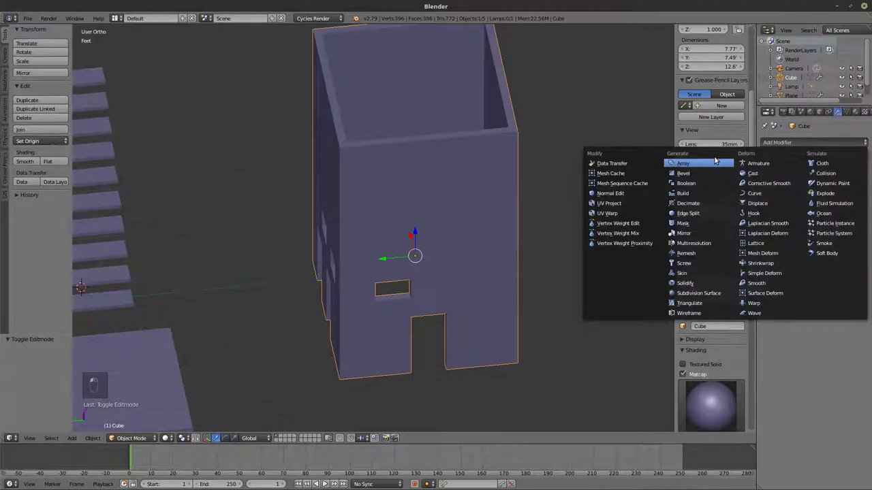
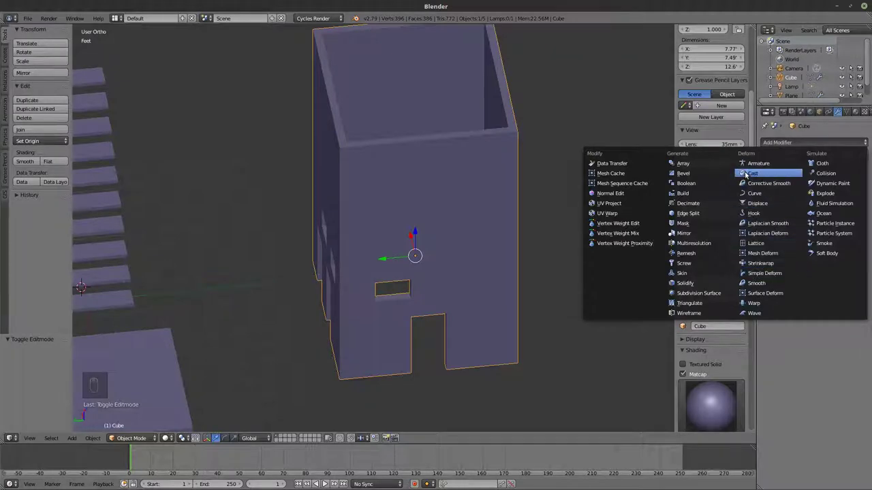
click(688, 313)
shift+middle_drag(525, 220, 515, 200)
scroll(463, 301, up, 6)
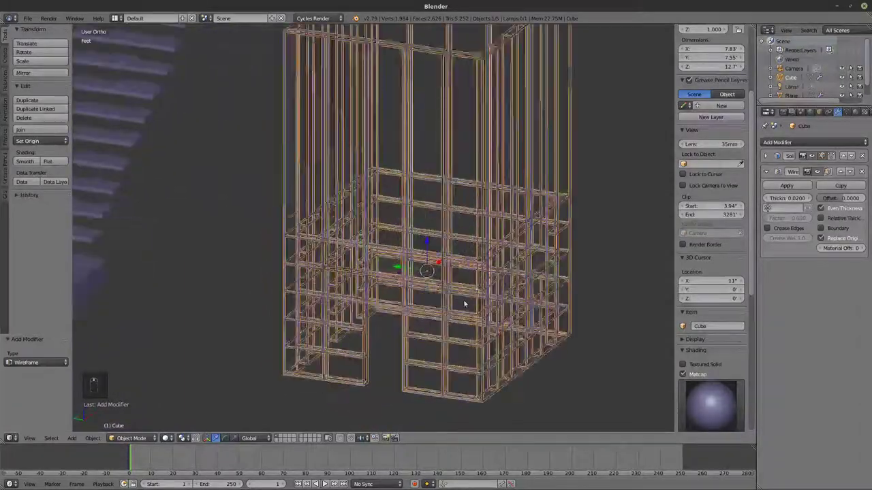
scroll(385, 382, down, 6)
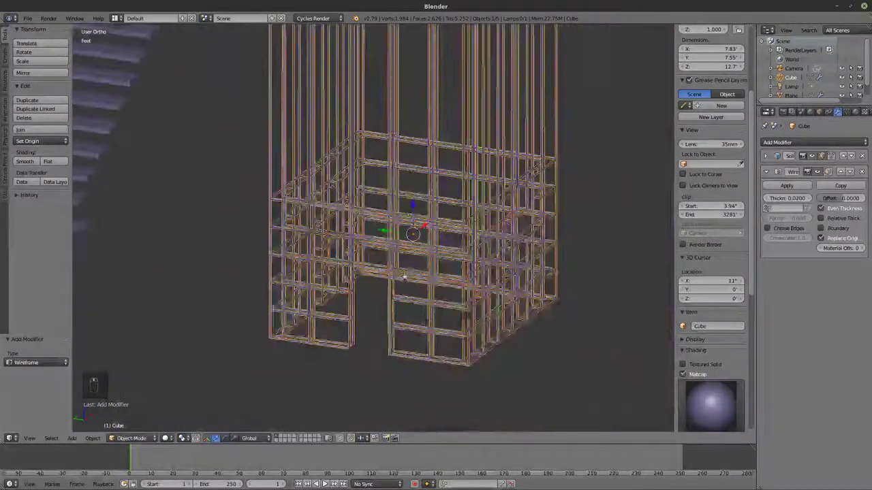
middle_drag(385, 382, 364, 304)
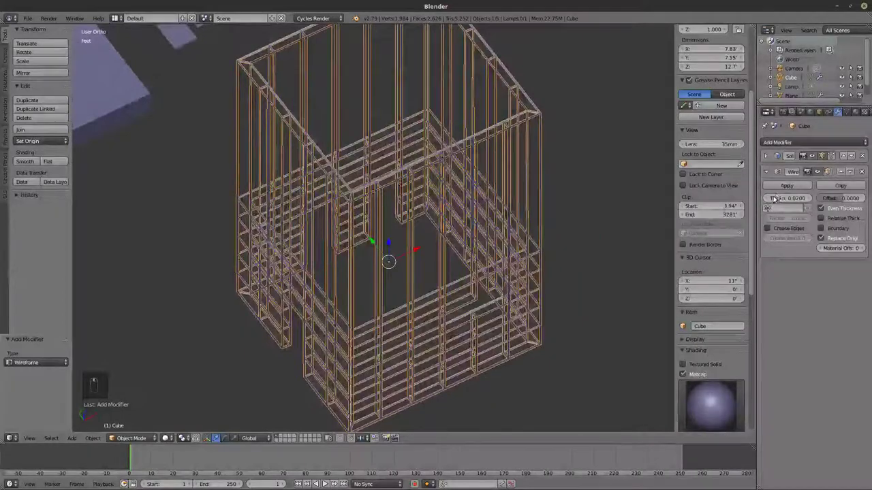
Increase the Wireframe modifier's thickness to about 0.1076 and inspect the lattice from several sides
drag(787, 198, 856, 198)
middle_drag(456, 293, 326, 300)
middle_drag(660, 247, 600, 276)
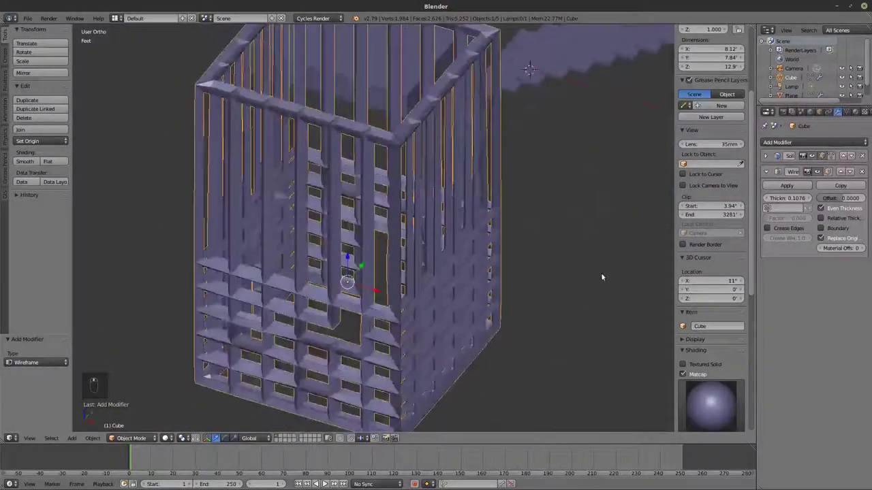
Add a Subdivision Surface modifier to the house and set its view subdivisions to 3
click(783, 143)
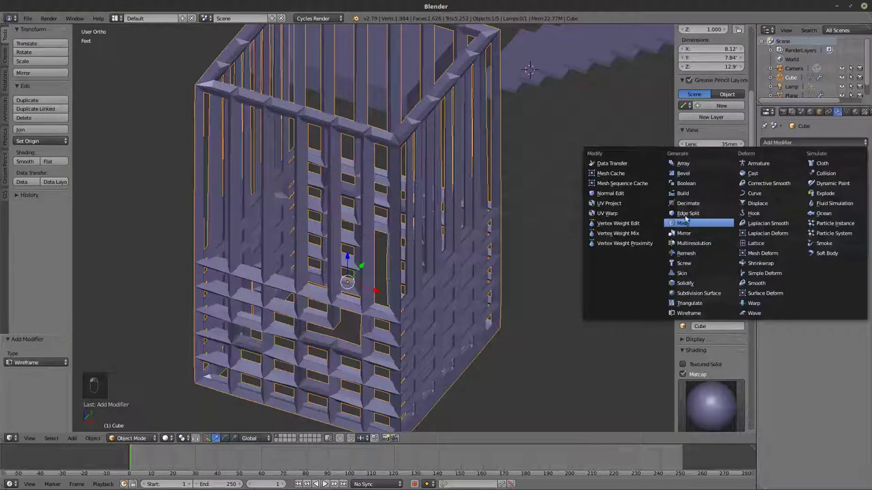
click(699, 294)
middle_drag(420, 303, 510, 292)
click(811, 314)
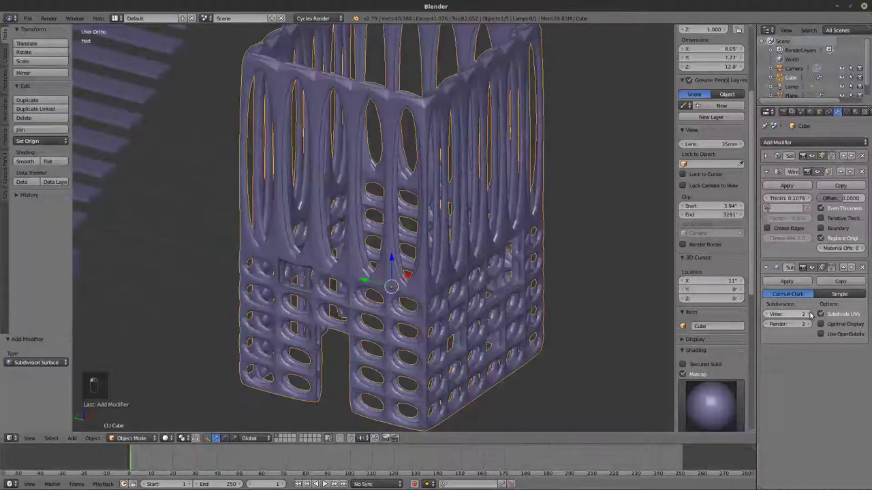
click(811, 314)
Switch between Edit Mode and Object Mode to compare the base mesh with the modified house
key(Tab)
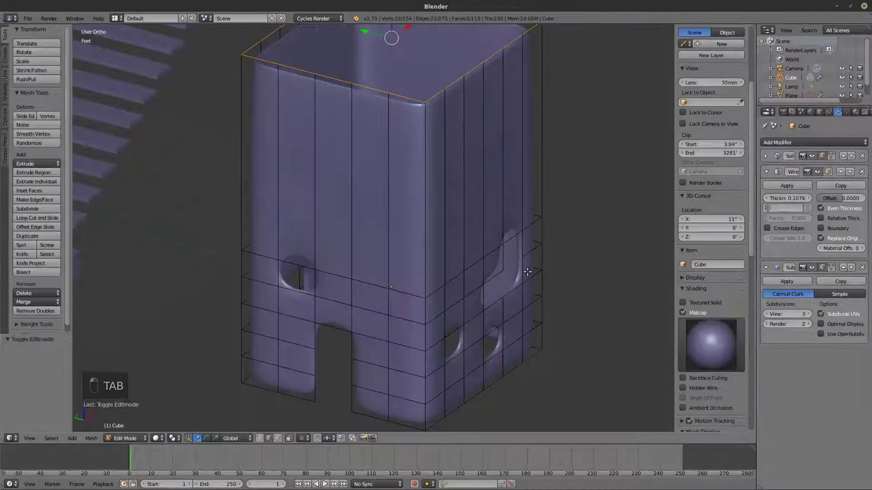
key(Tab)
key(Tab)
middle_drag(522, 272, 405, 332)
key(Tab)
key(Tab)
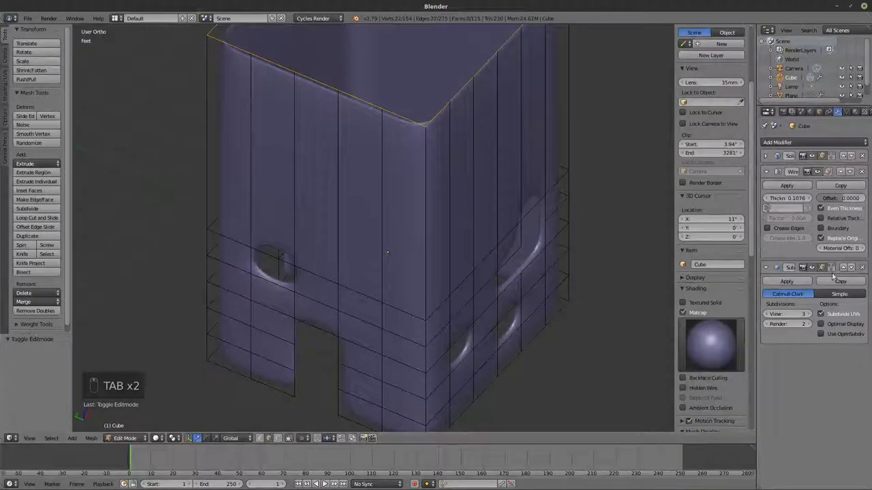
key(Tab)
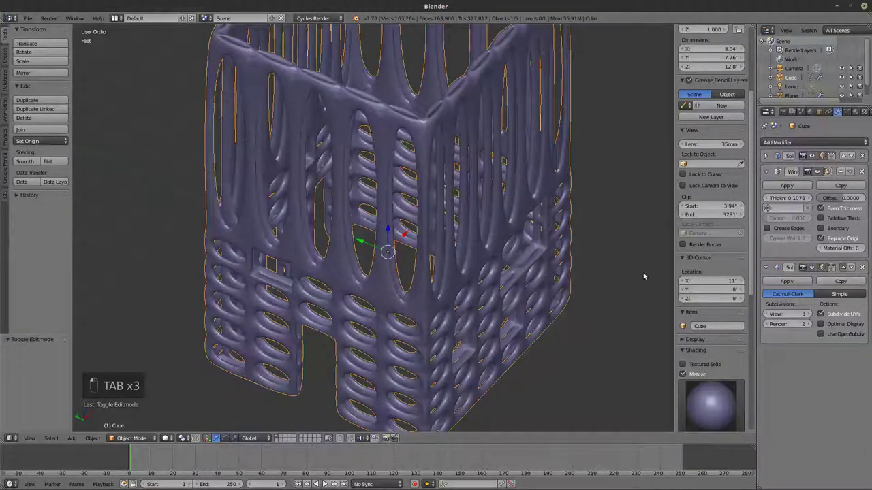
Move the Subdivision Surface modifier up to the top of the stack, above Wireframe and Solidify
click(843, 267)
middle_drag(504, 255, 565, 242)
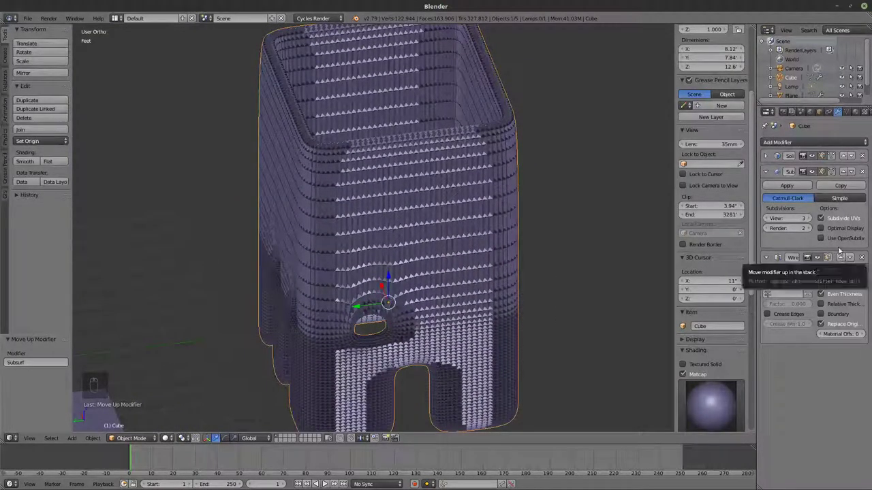
click(844, 172)
scroll(516, 229, down, 3)
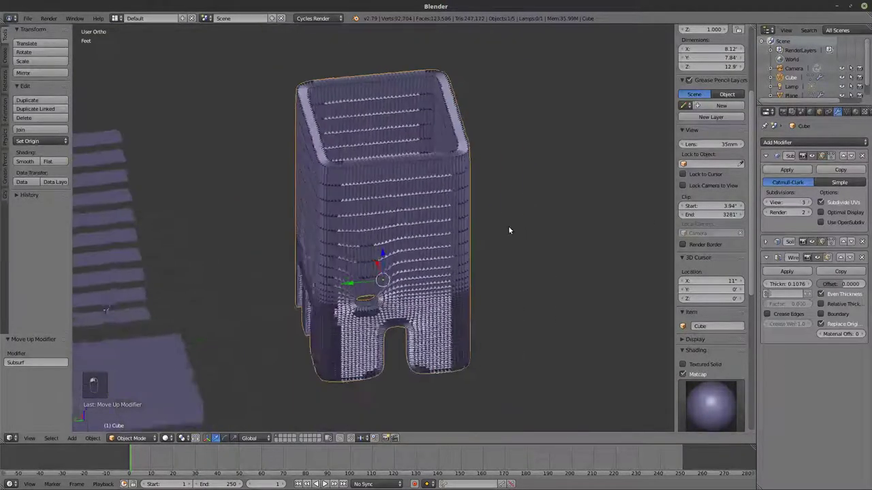
middle_drag(510, 232, 650, 198)
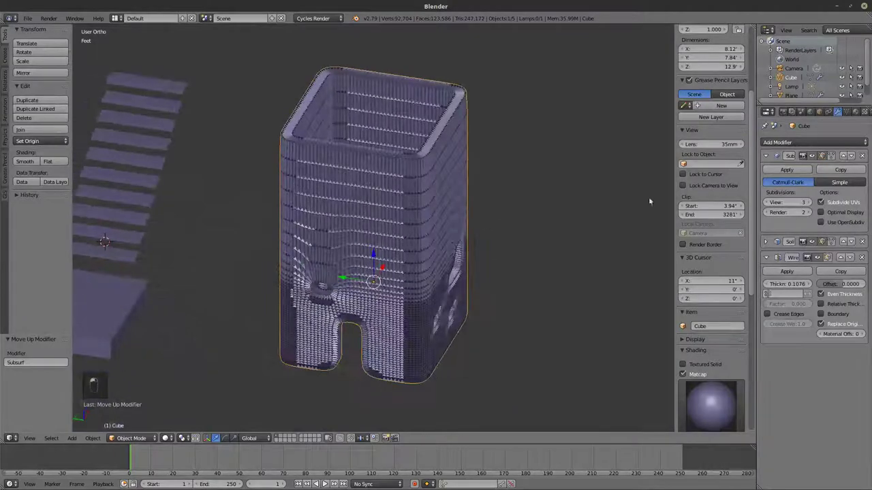
Try the Wireframe modifier above Solidify, and move it back down to the end of the stack
click(839, 258)
scroll(492, 230, down, 5)
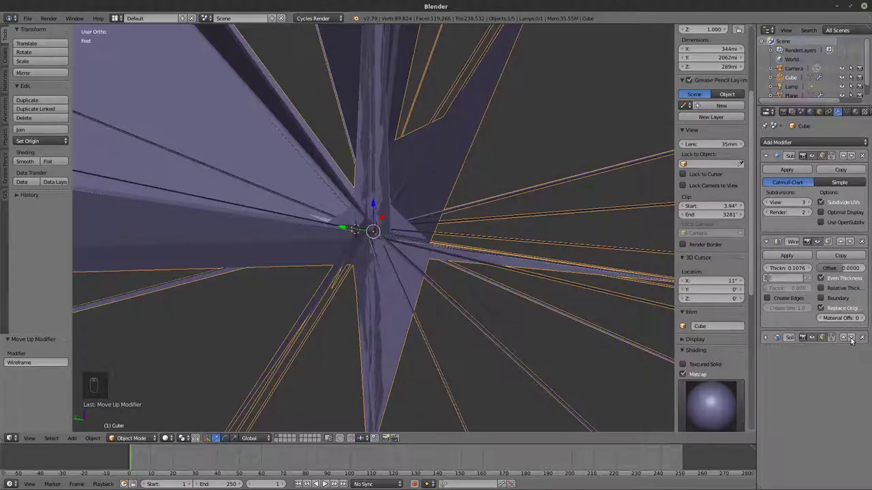
click(850, 244)
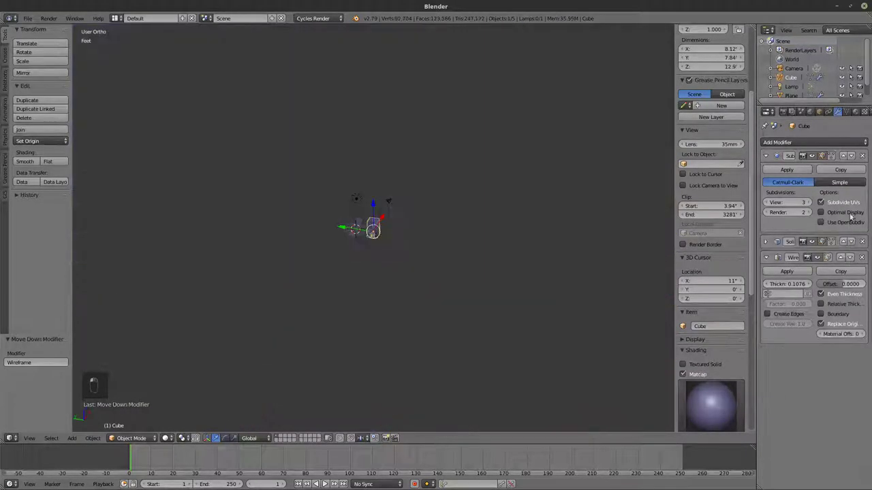
scroll(409, 242, up, 5)
middle_drag(380, 232, 523, 173)
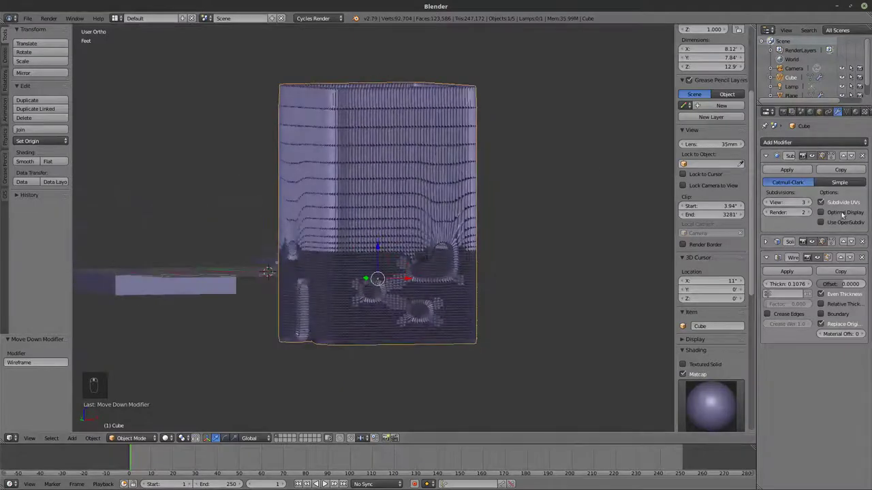
Move the Subdivision Surface modifier back down to the end of the stack, below Solidify and Wireframe
click(851, 156)
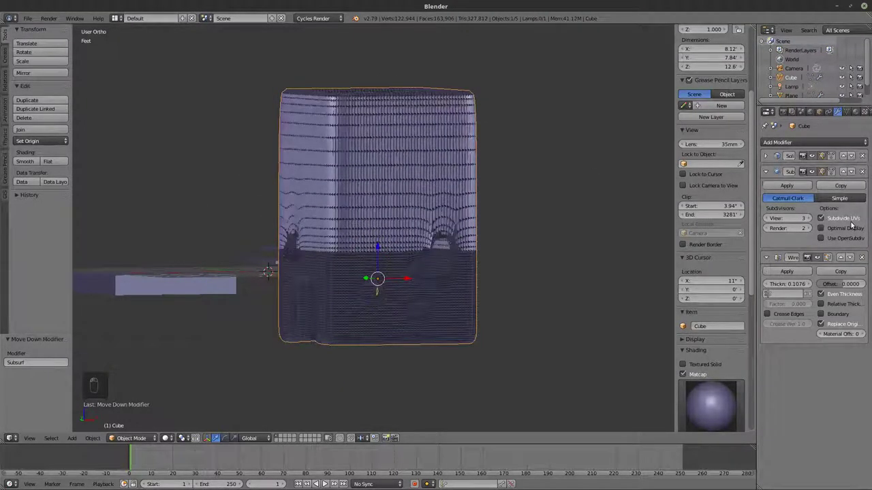
click(851, 172)
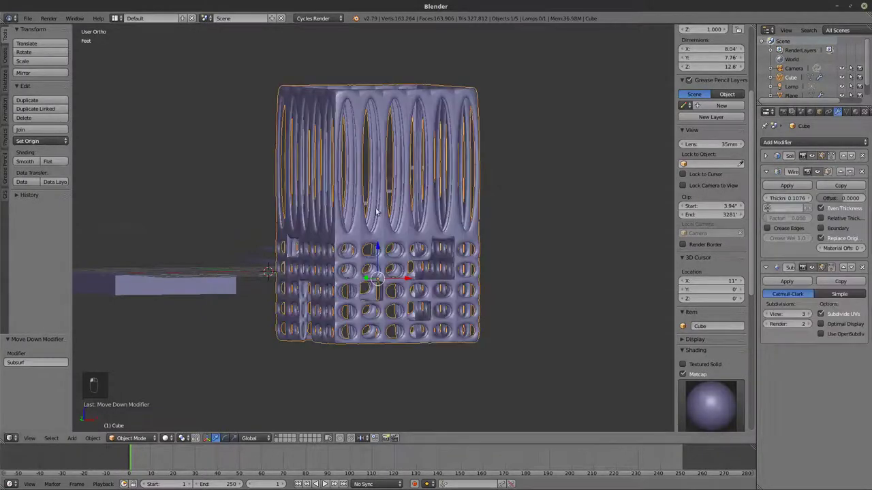
middle_drag(443, 272, 379, 279)
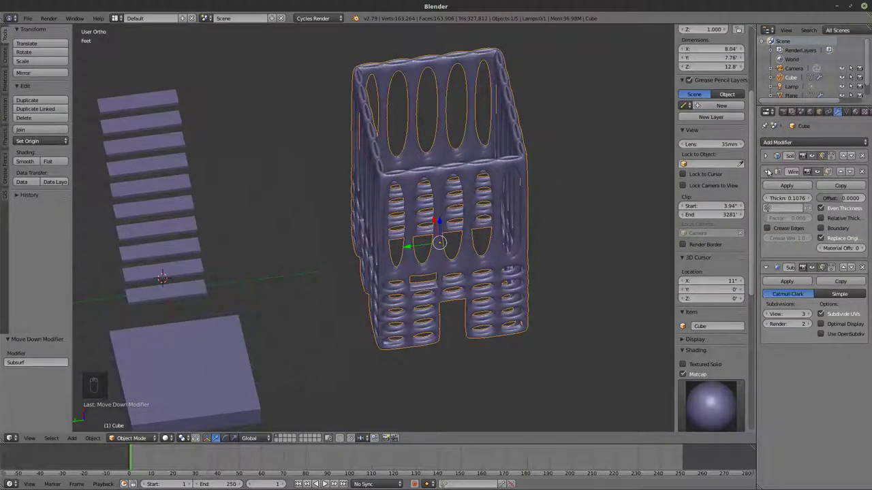
Remove the Wireframe modifier and apply smooth shading to the house
click(862, 172)
middle_drag(545, 197, 486, 143)
scroll(485, 142, up, 3)
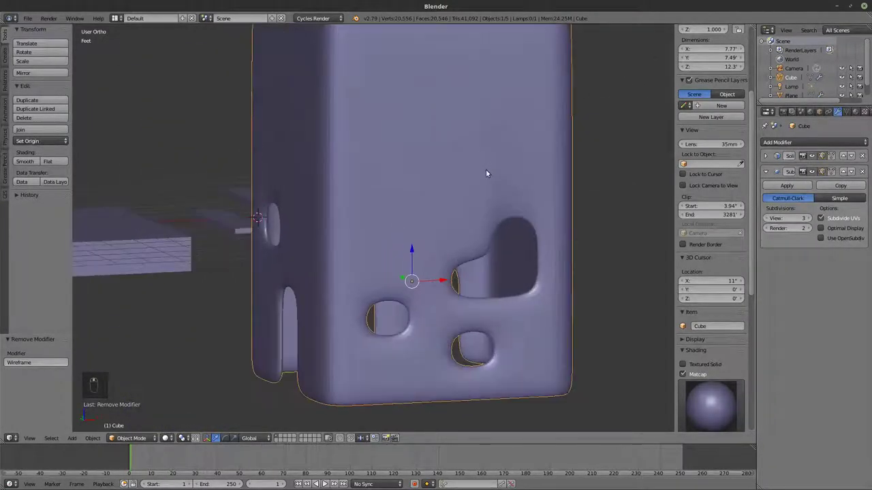
middle_drag(486, 173, 234, 186)
click(25, 162)
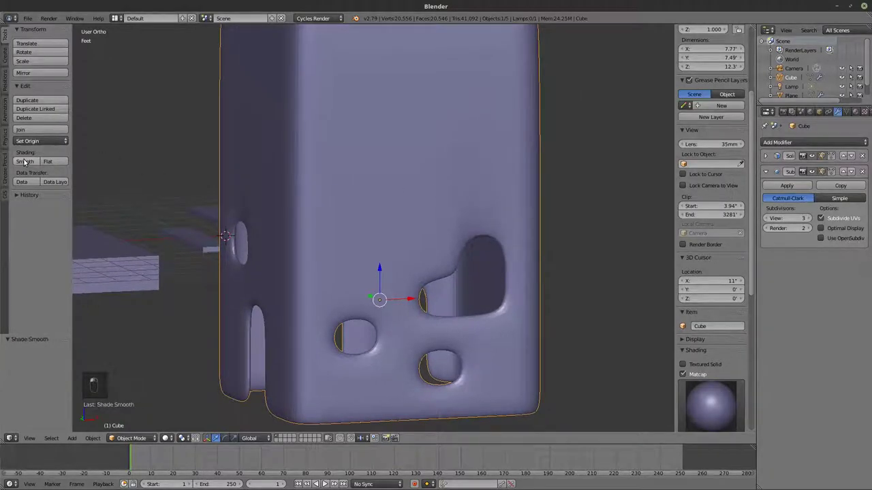
mouse_move(333, 231)
middle_down()
mouse_move(397, 259)
mouse_move(470, 241)
middle_up()
Show the scene in rendered shading and brighten the World background colour to near white
scroll(407, 258, down, 3)
key(shift+z)
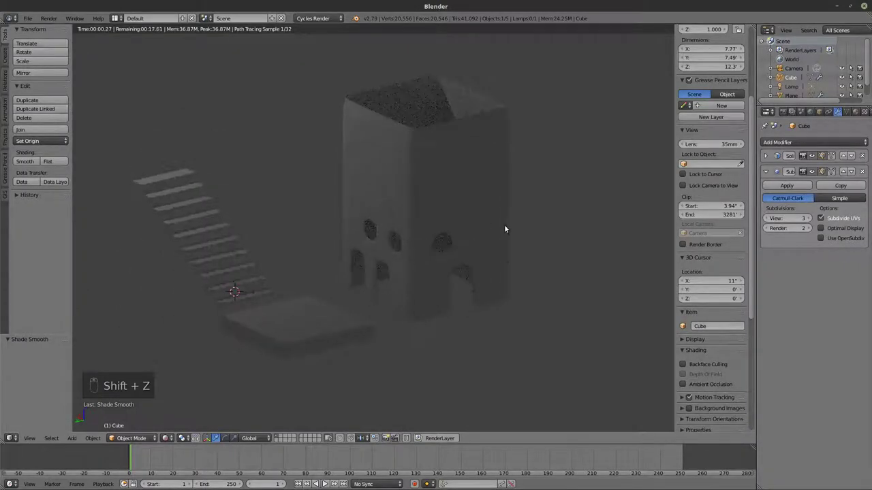
click(800, 112)
click(842, 202)
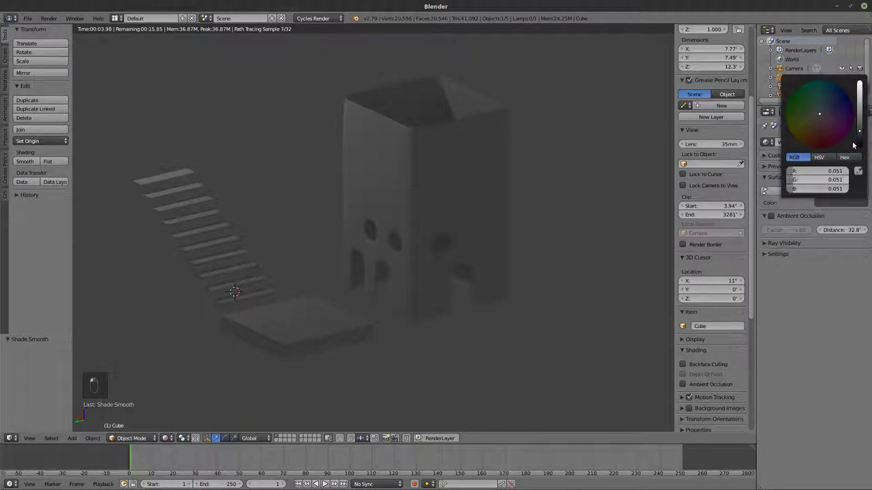
drag(860, 131, 860, 82)
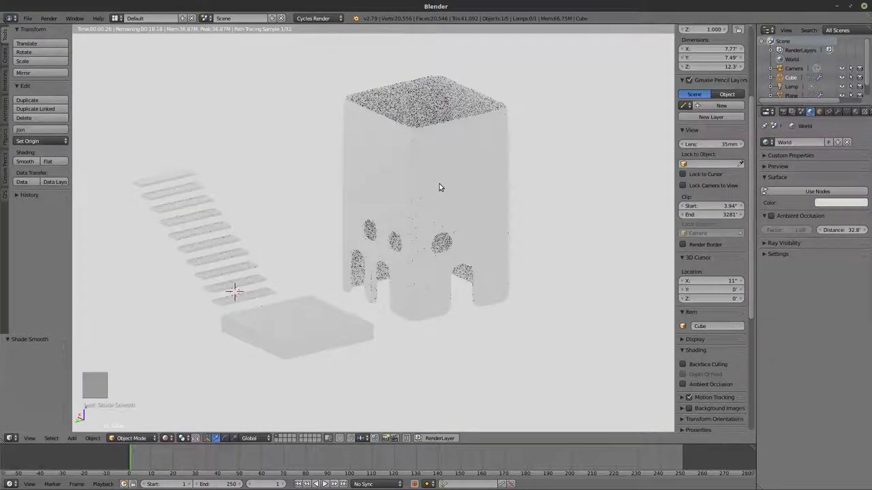
Add a ground plane, scale it up by about 8.5, and return the viewport to solid shading
key(shift+a)
click(477, 191)
key(s)
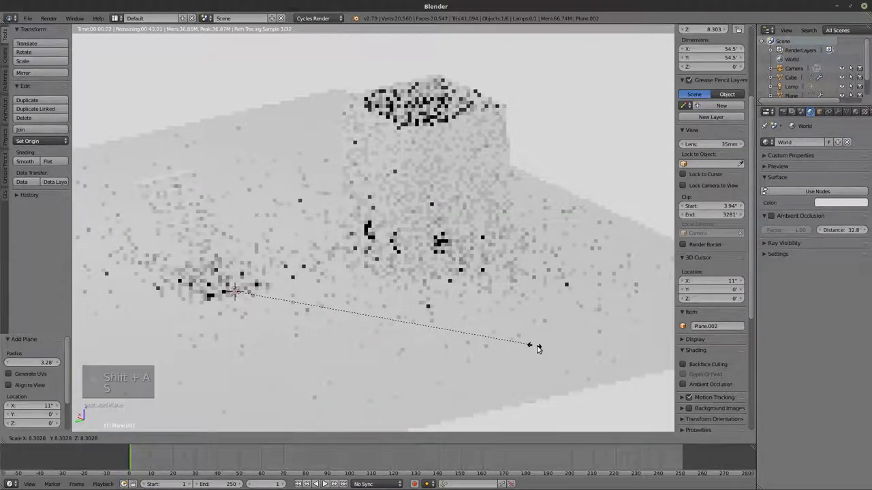
click(541, 350)
key(z)
key(z)
key(z)
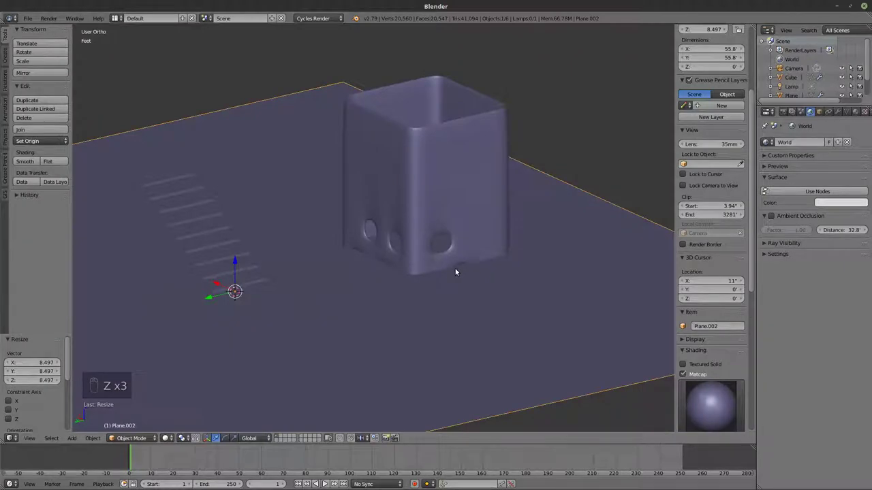
Raise the house about 2.69' along Z to bring its base up towards the ground plane
key(KP_1)
key(KP_5)
key(KP_5)
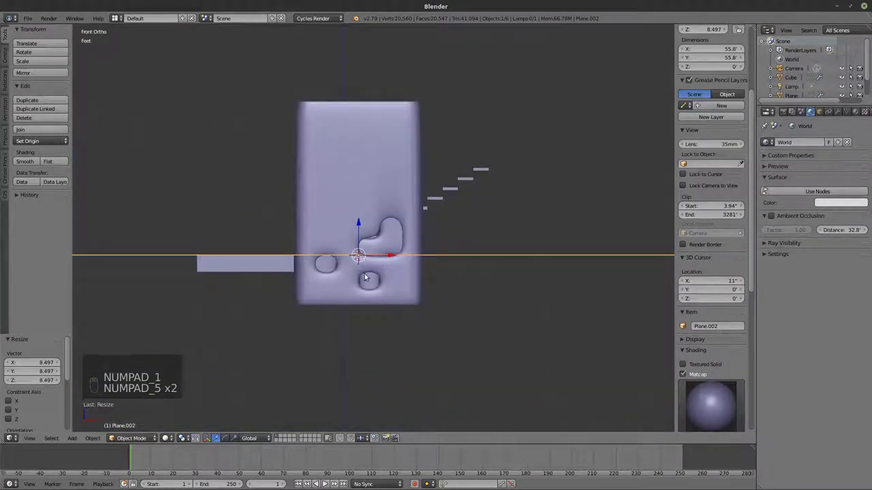
key(z)
key(z)
middle_drag(361, 271, 442, 272)
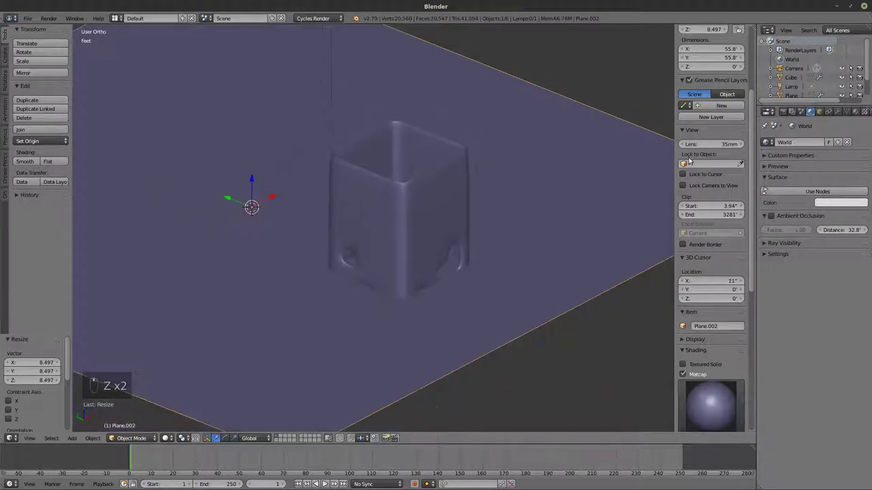
right_click(408, 222)
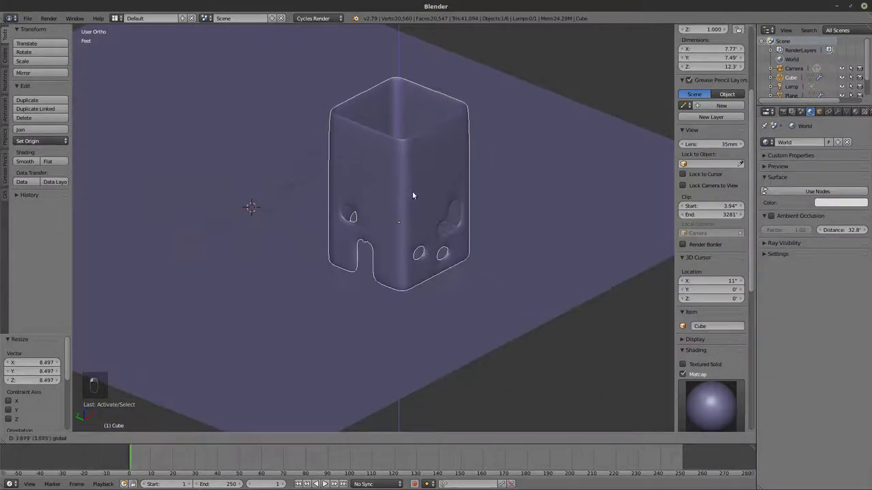
click(409, 207)
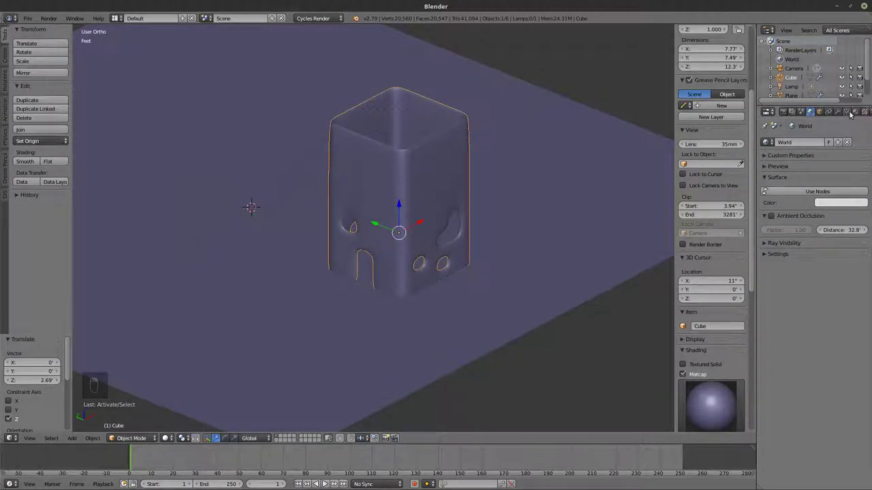
Add a new Diffuse BSDF material to the house
click(848, 113)
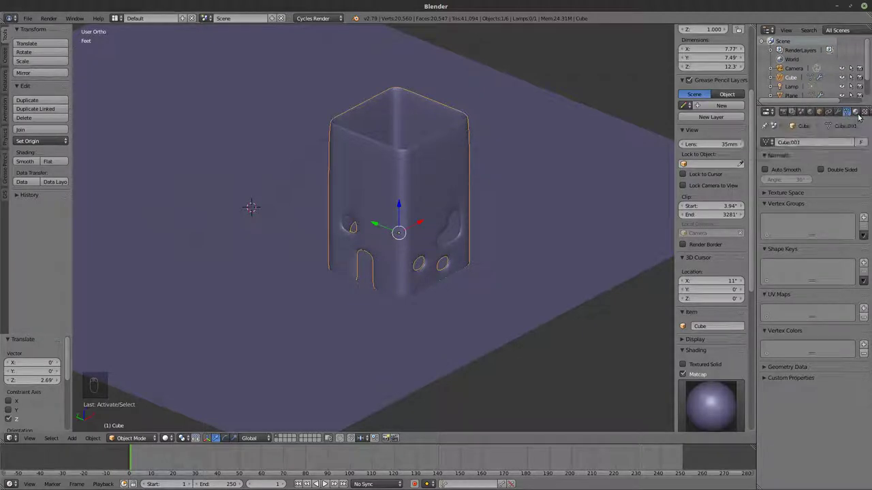
ctrl+scroll(827, 114, right, 2)
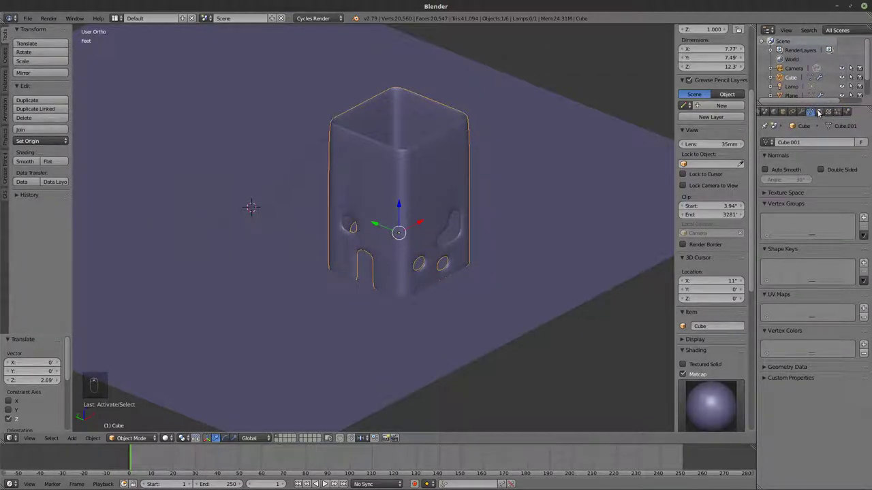
click(820, 111)
click(803, 172)
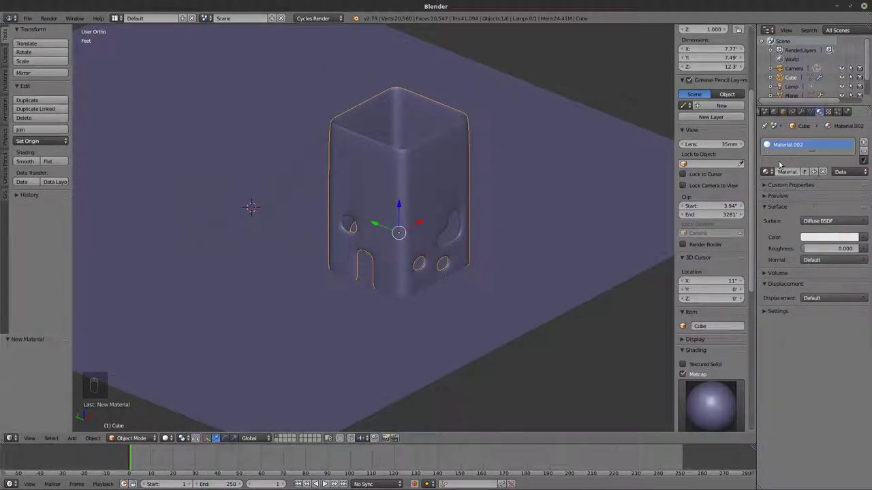
key(z)
key(z)
key(z)
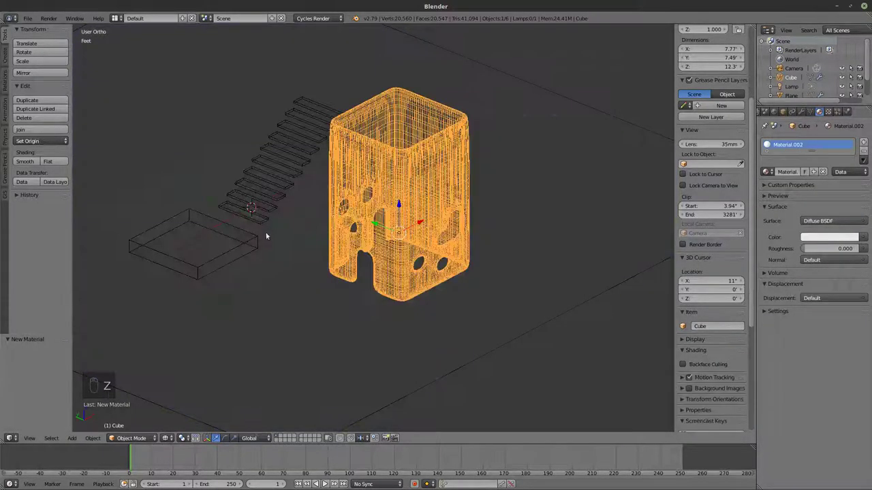
Give the ground plane a new material of its own and name it "stuff"
right_click(422, 351)
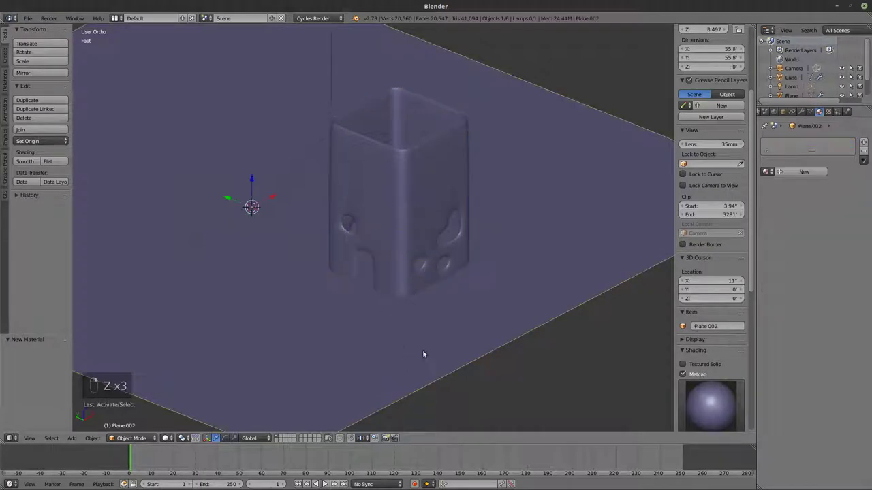
click(766, 171)
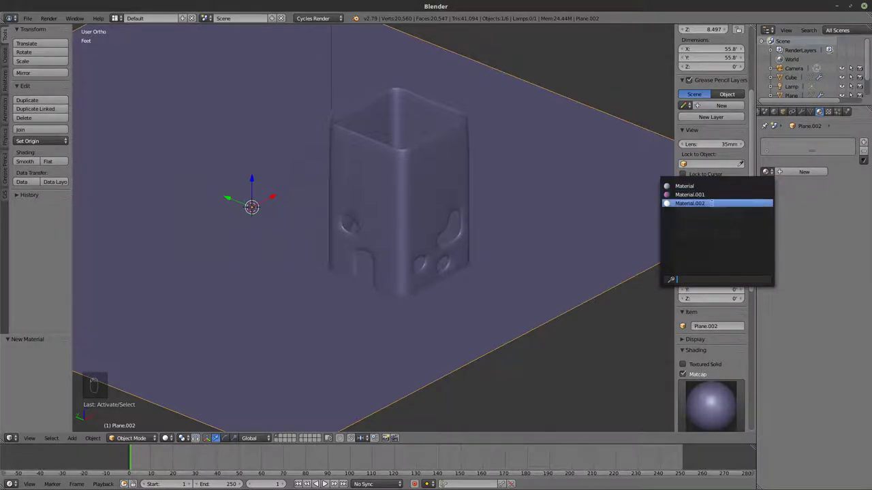
click(804, 172)
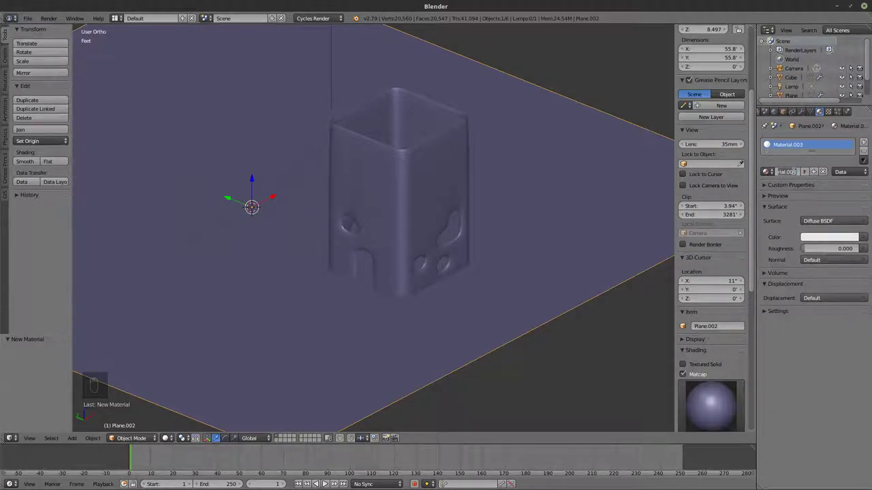
text(stuff)
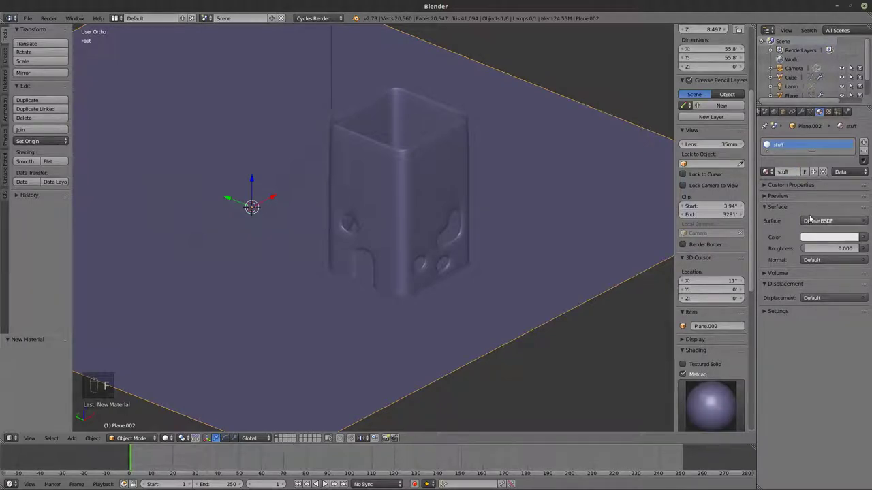
click(828, 221)
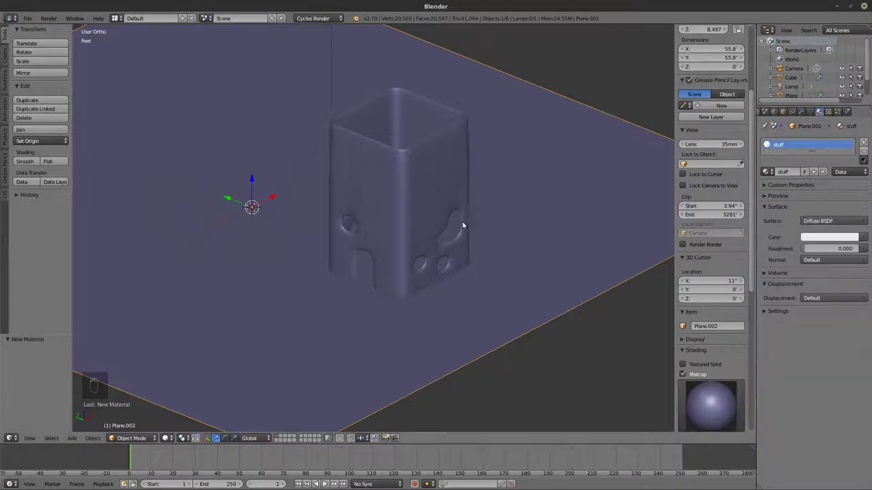
key(z)
middle_drag(460, 238, 480, 242)
key(z)
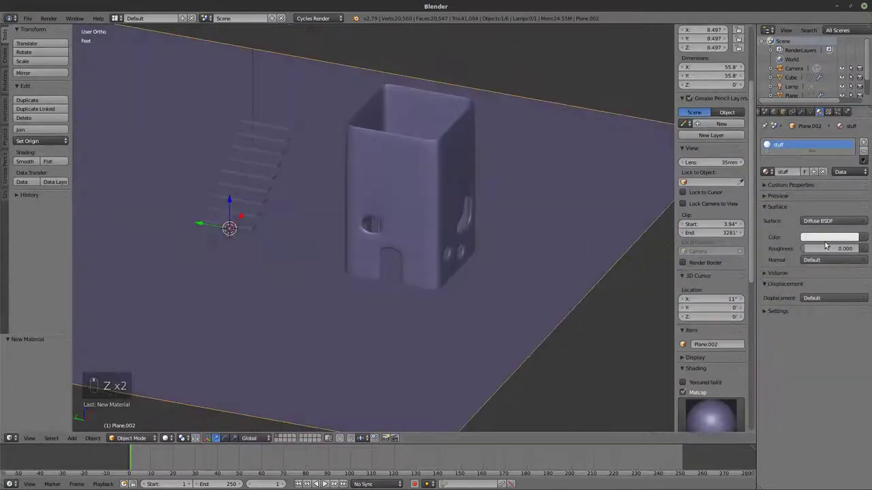
click(828, 221)
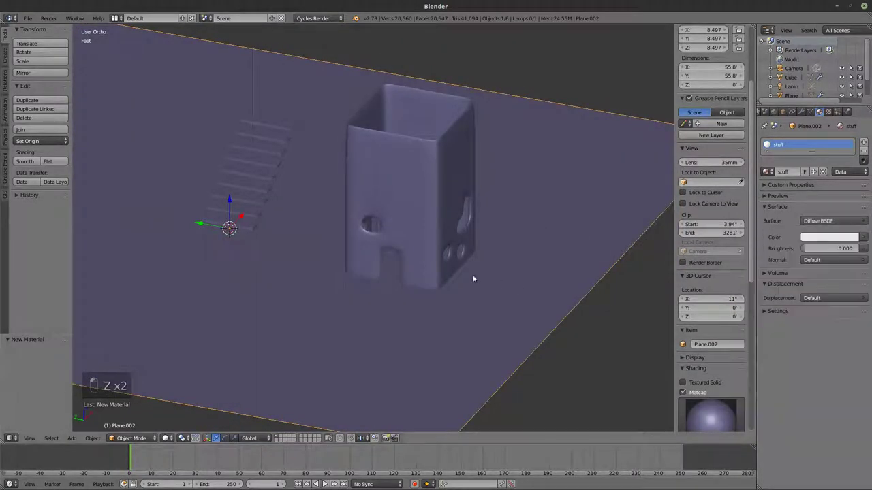
Give the stairs a new material and name it "glowing stairs"
right_click(261, 194)
key(z)
middle_drag(265, 204, 538, 260)
key(z)
click(798, 172)
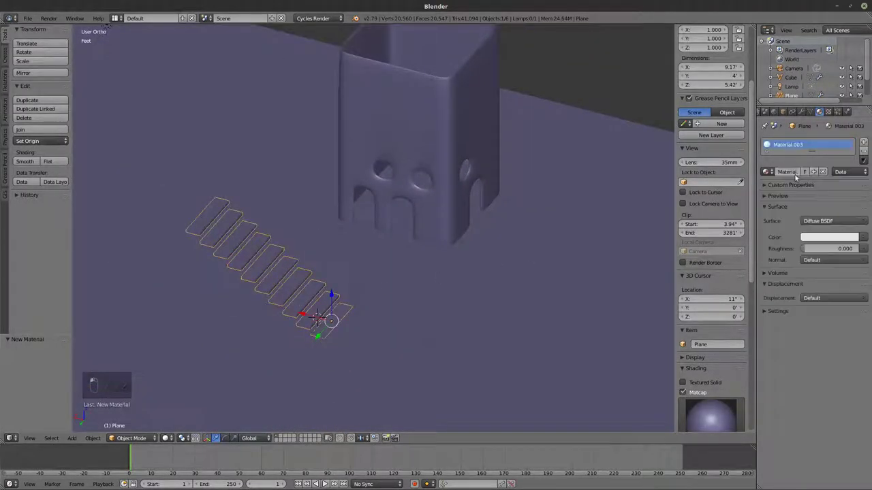
key(BackSpace)
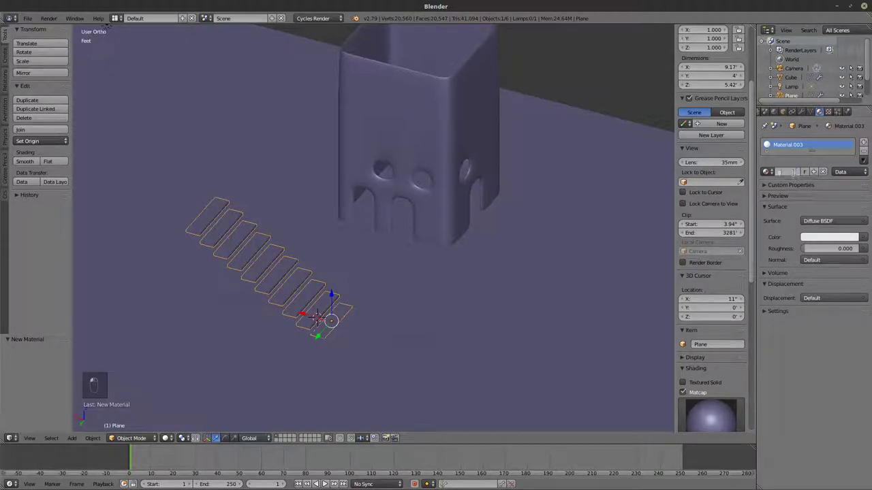
text(glass window)
key(Return)
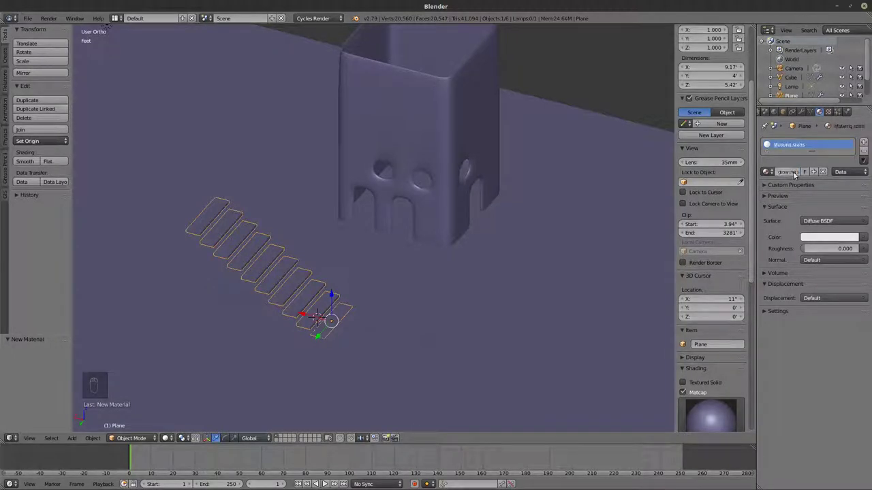
key(z)
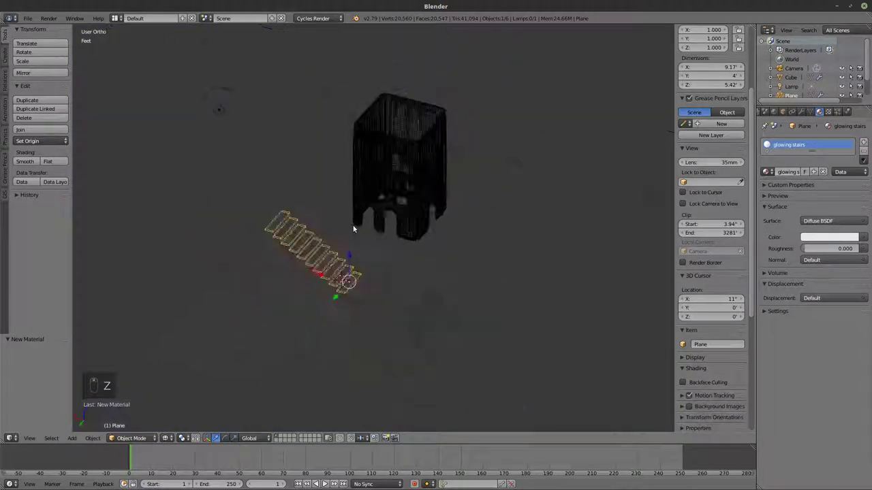
key(z)
Set the stairs material's surface to Emission, preview it in rendered shading, and return to solid shading
click(829, 221)
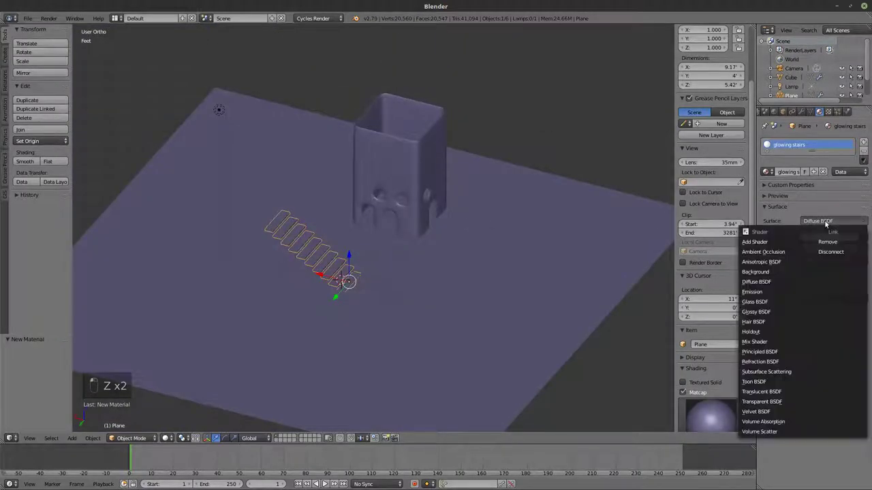
click(765, 292)
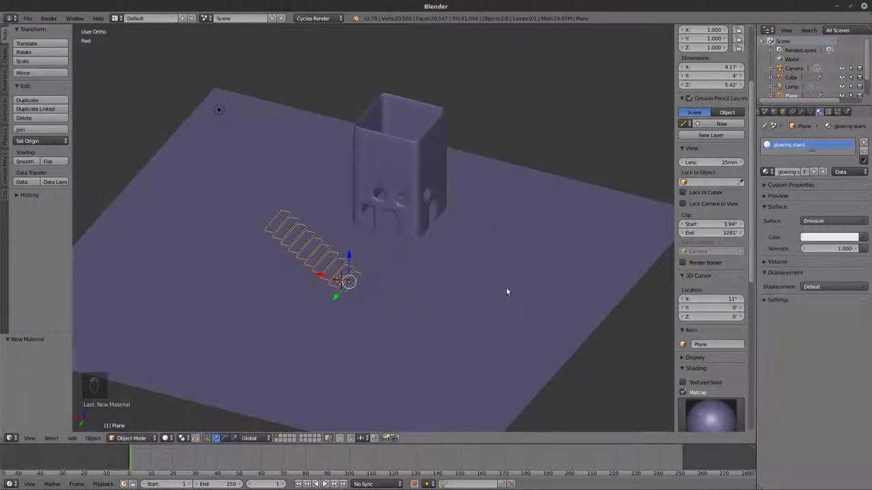
key(z)
key(z)
key(shift+z)
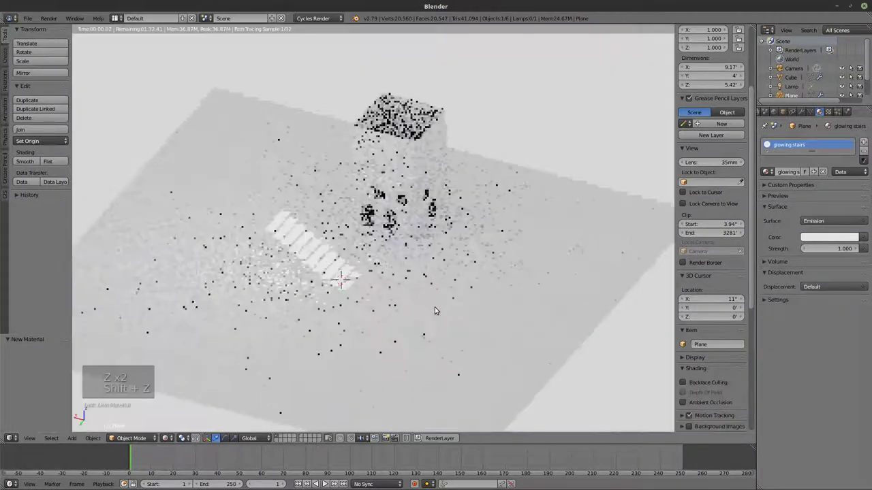
key(z)
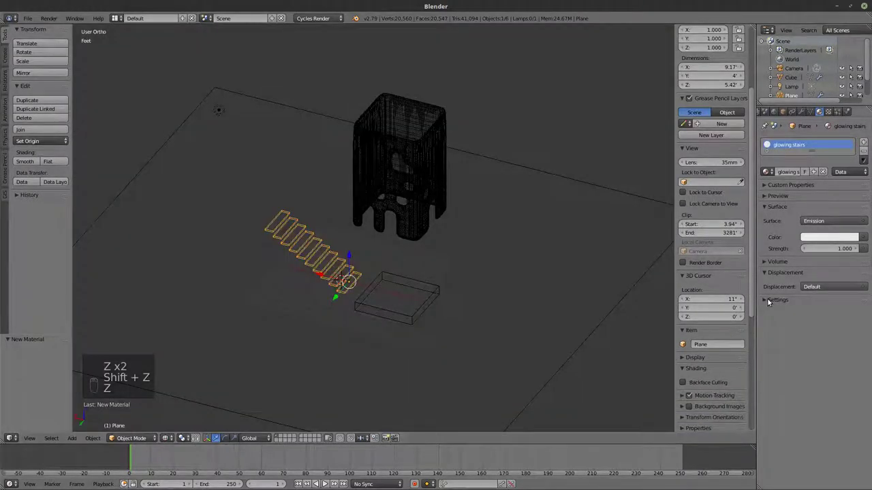
key(z)
key(z)
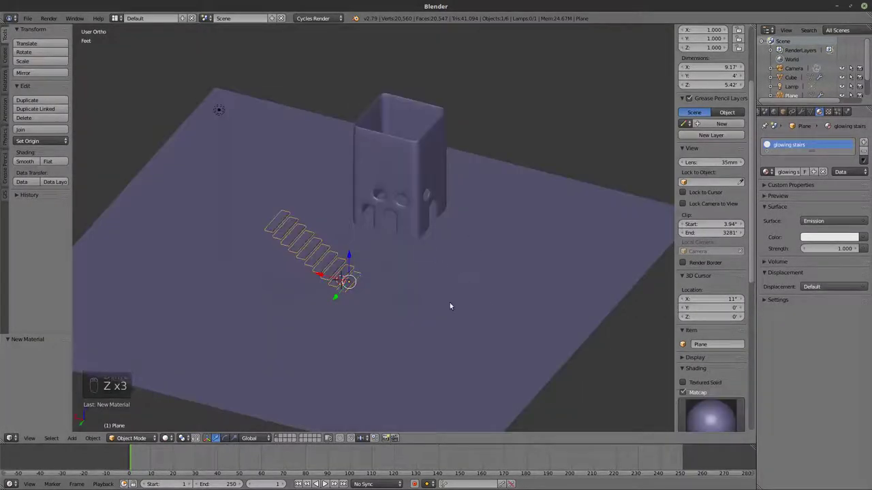
Expand the stairs material's Settings and turn off Matcap shading in the viewport
click(768, 301)
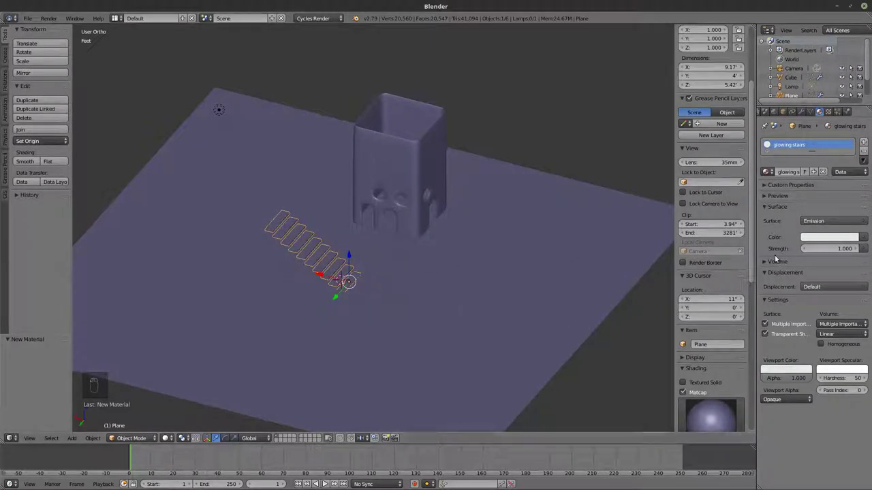
right_click(325, 254)
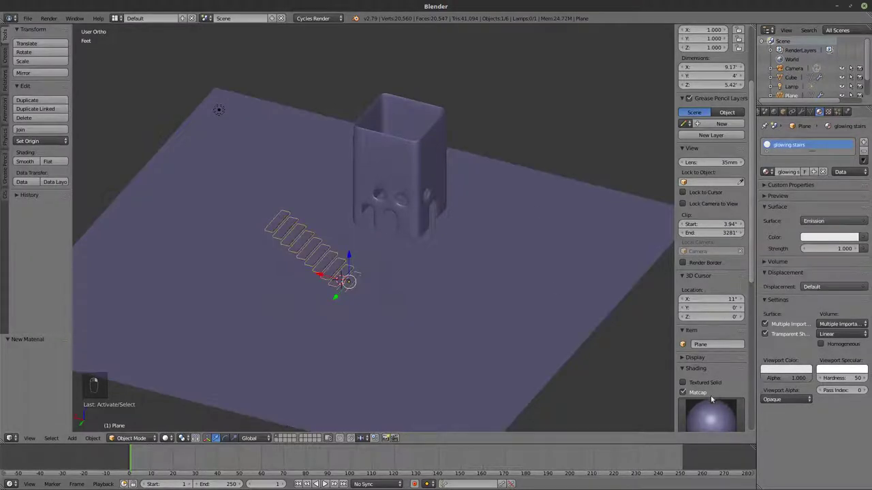
scroll(692, 343, down, 3)
click(682, 337)
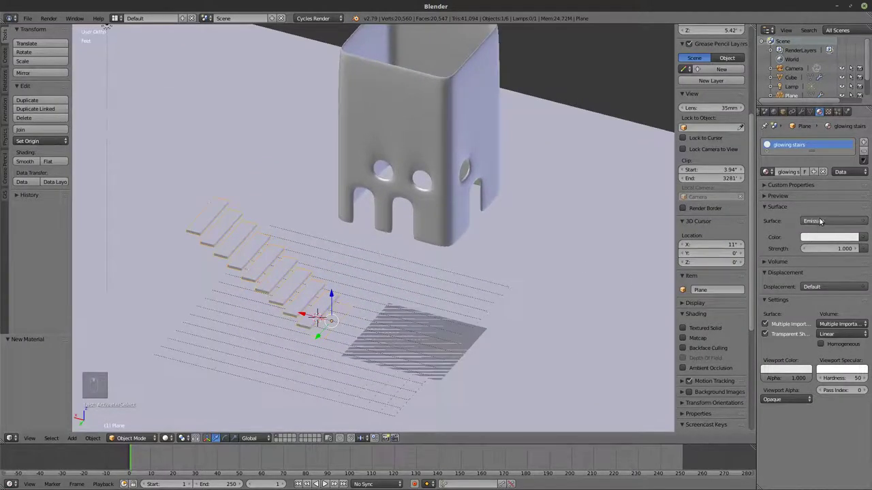
Set the stairs material's emission colour to bright green and its viewport colour to yellow
click(829, 237)
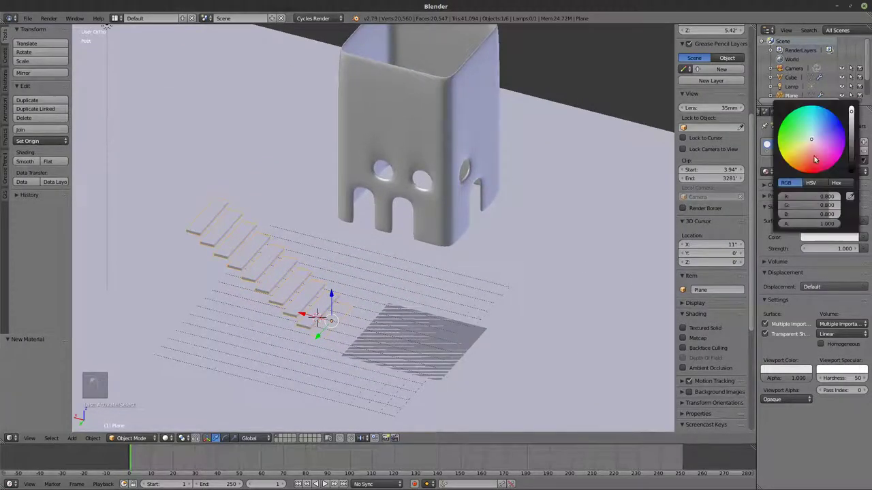
drag(816, 160, 793, 131)
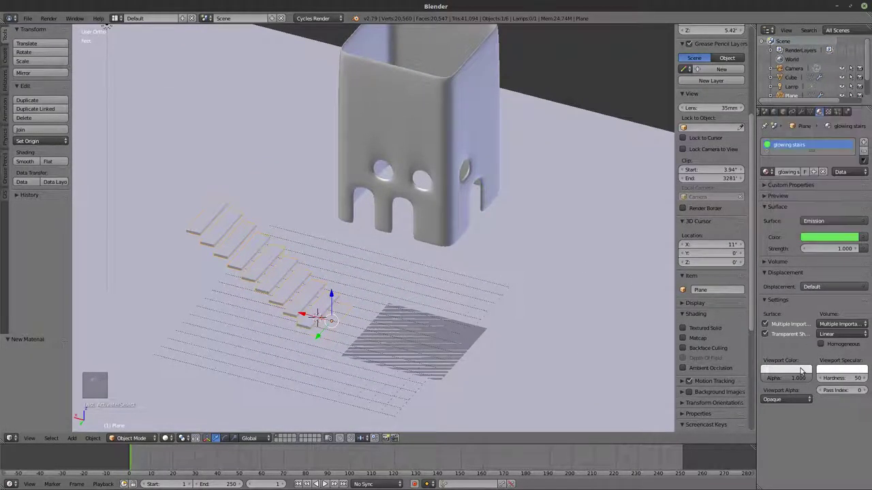
click(802, 371)
drag(761, 284, 753, 291)
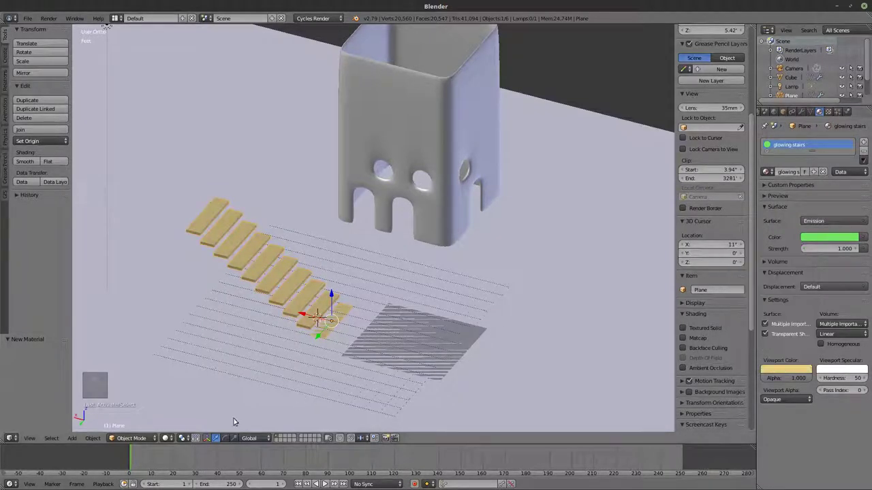
Preview the green glowing stairs up close in rendered shading
click(169, 440)
click(178, 378)
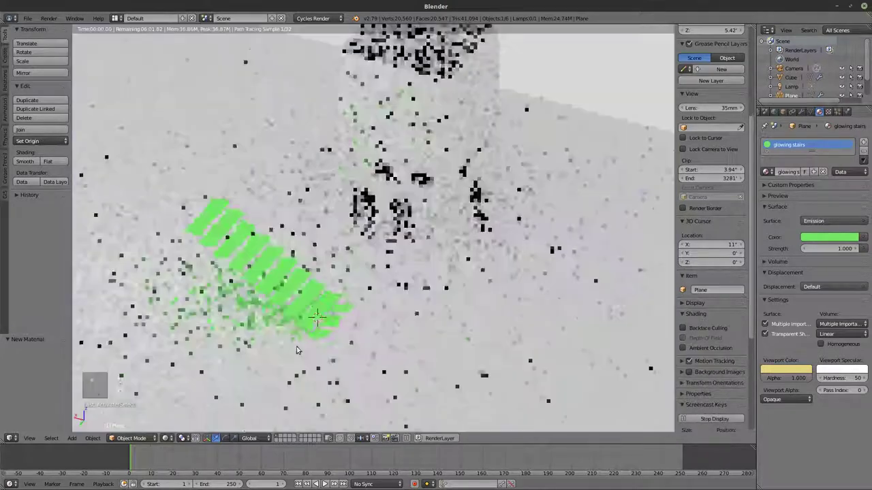
scroll(176, 248, up, 2)
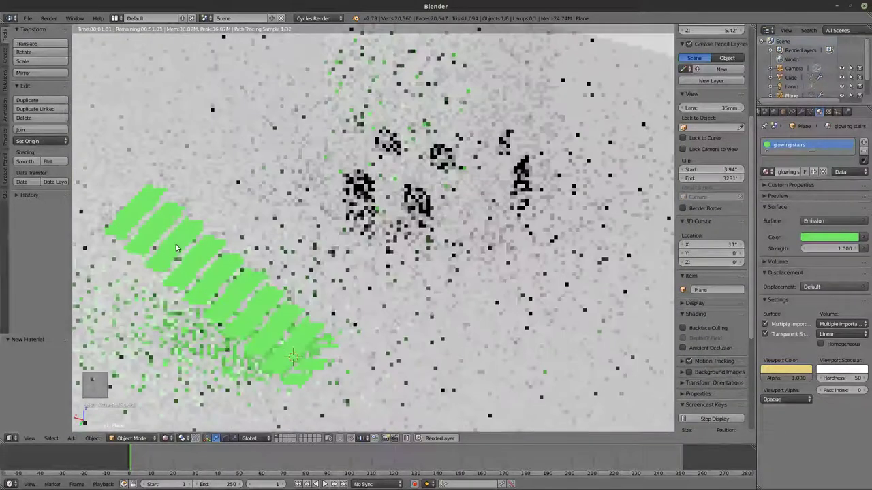
shift+middle_drag(337, 286, 388, 273)
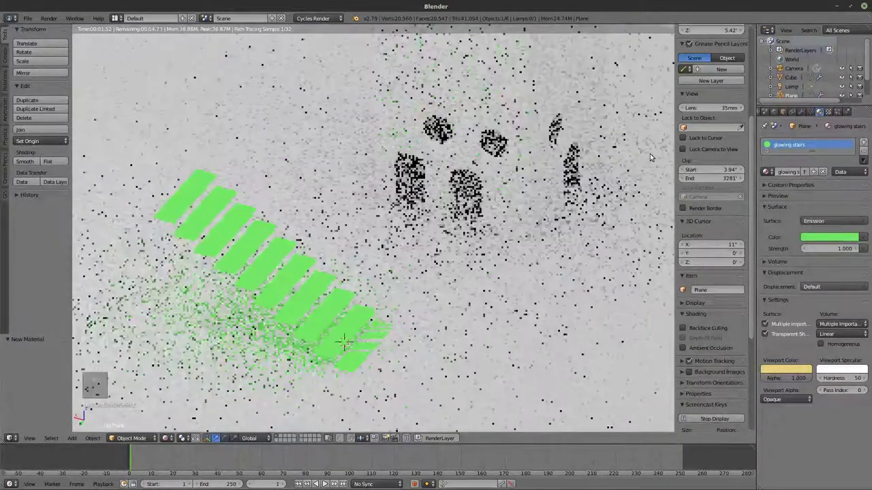
Set the world's background colour to black with the whole scene shown in rendered shading
click(773, 111)
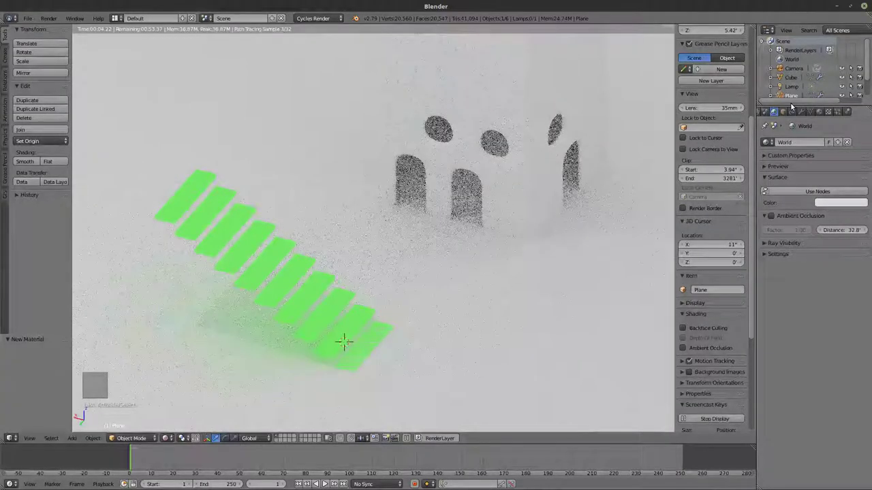
key(z)
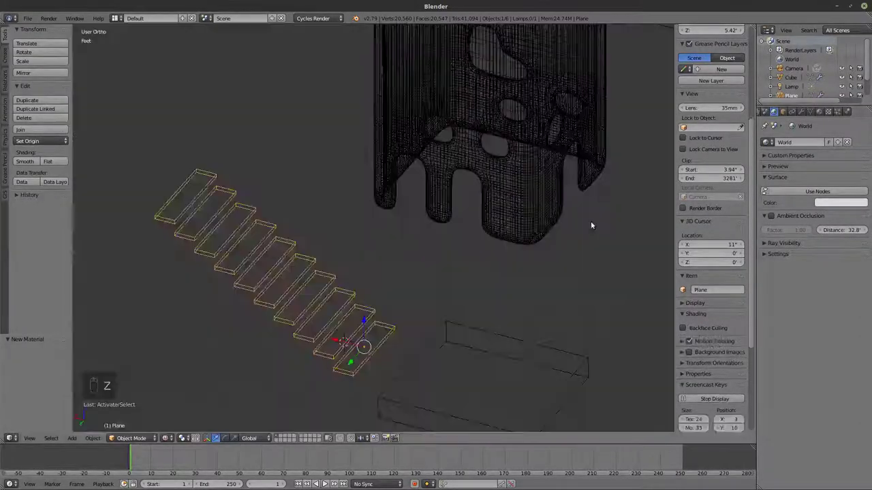
scroll(259, 136, down, 4)
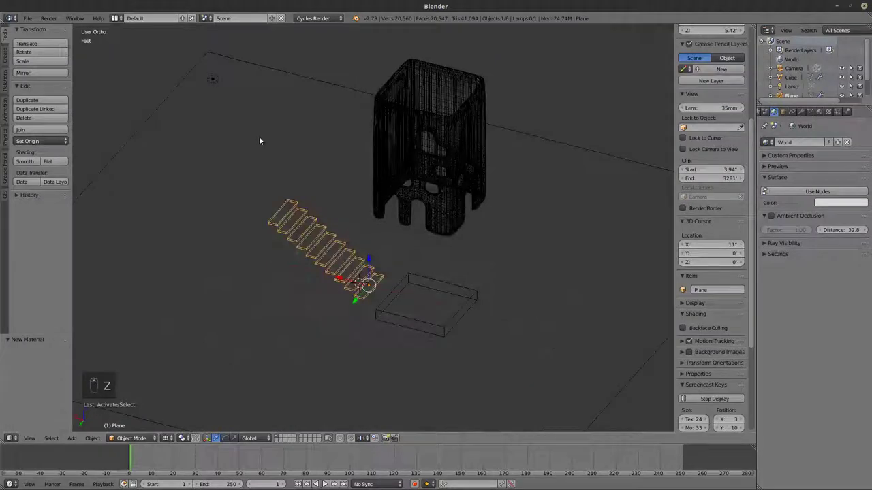
click(790, 87)
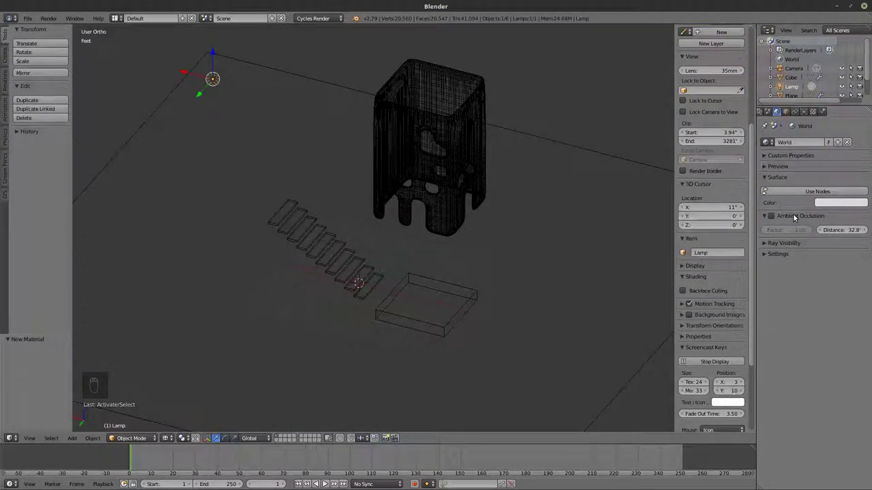
key(shift+z)
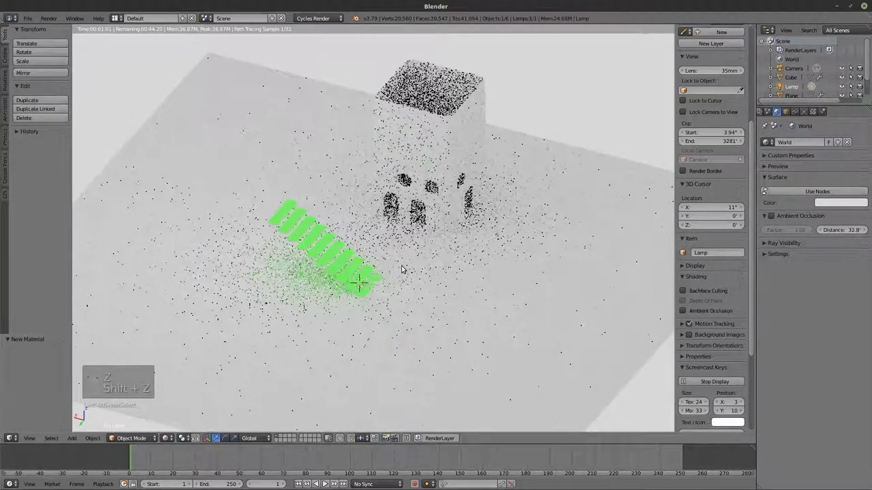
click(824, 202)
drag(860, 85, 859, 145)
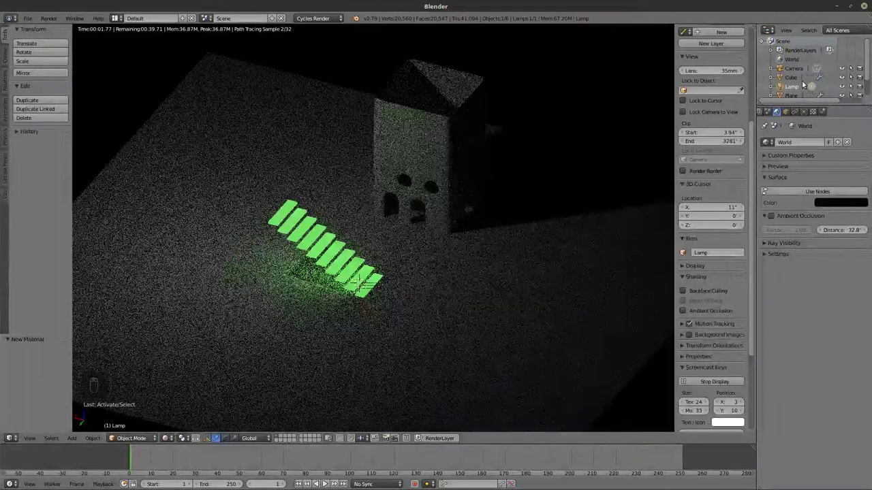
Enable nodes on the lamp and set its emission strength to 0
click(811, 86)
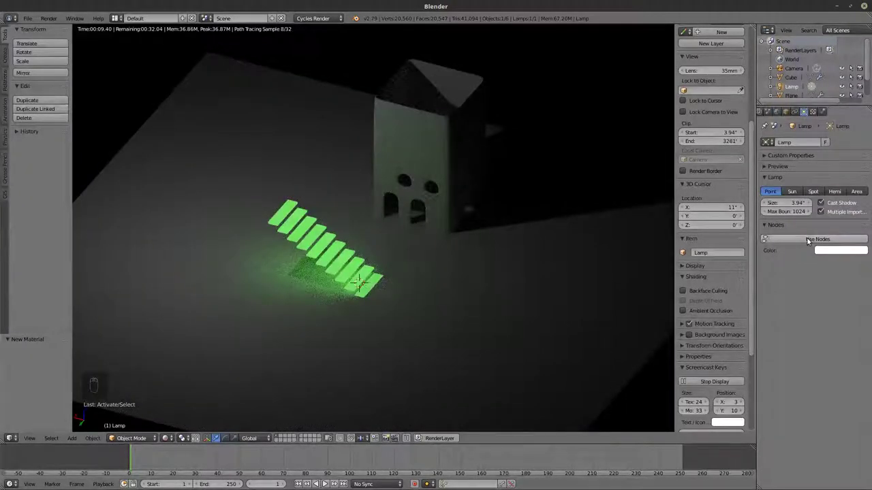
click(809, 240)
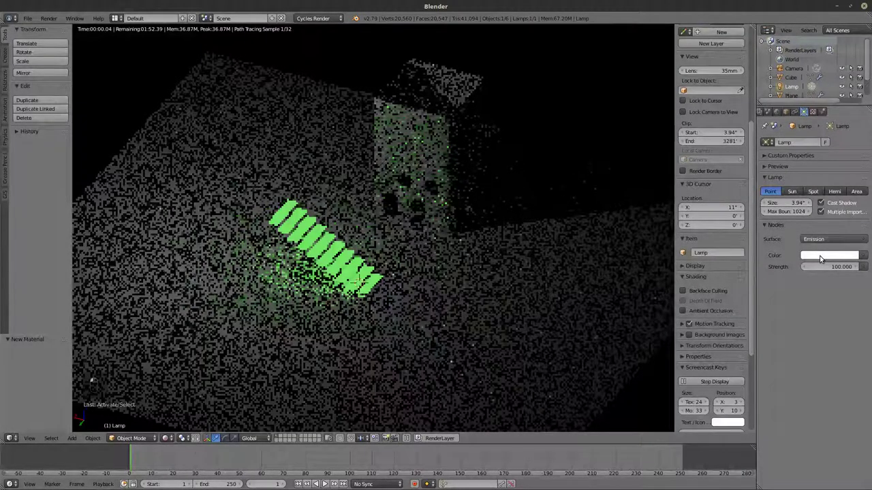
key(BackSpace)
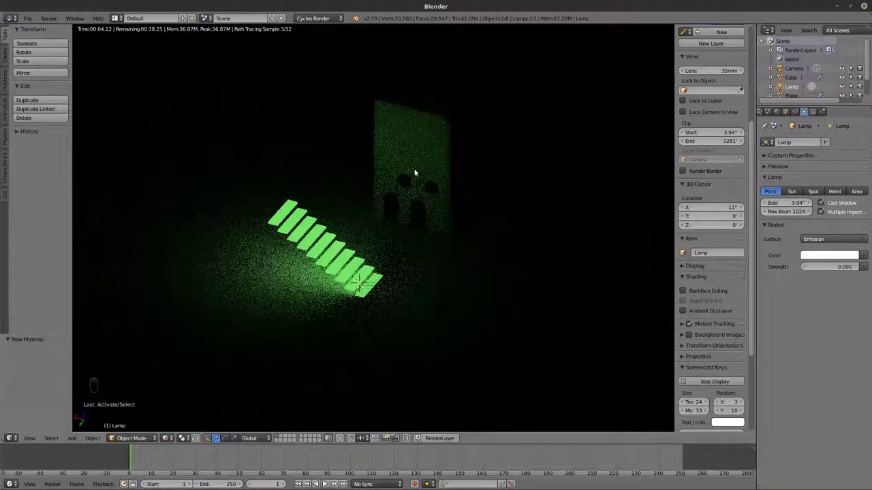
Return to solid shading, move the house over the stairs and scale it larger along X and Y
key(shift+z)
right_click(414, 173)
key(g)
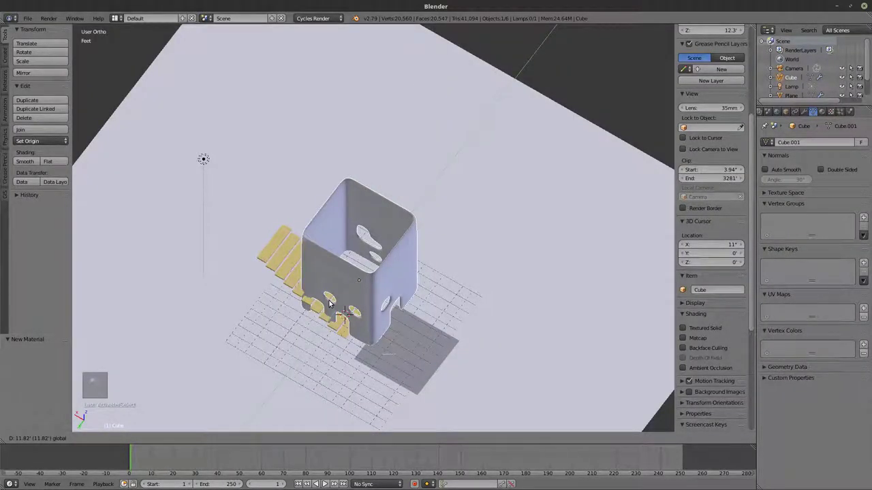
click(328, 303)
middle_drag(329, 303, 333, 289)
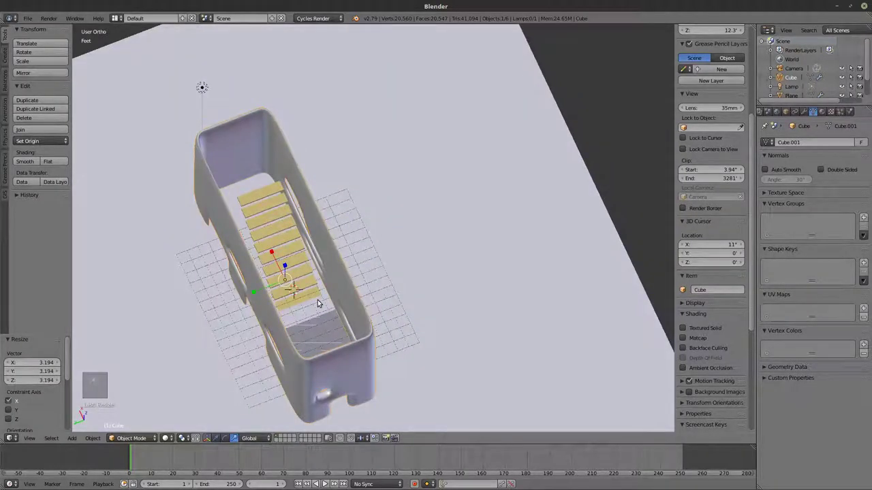
key(ctrl+z)
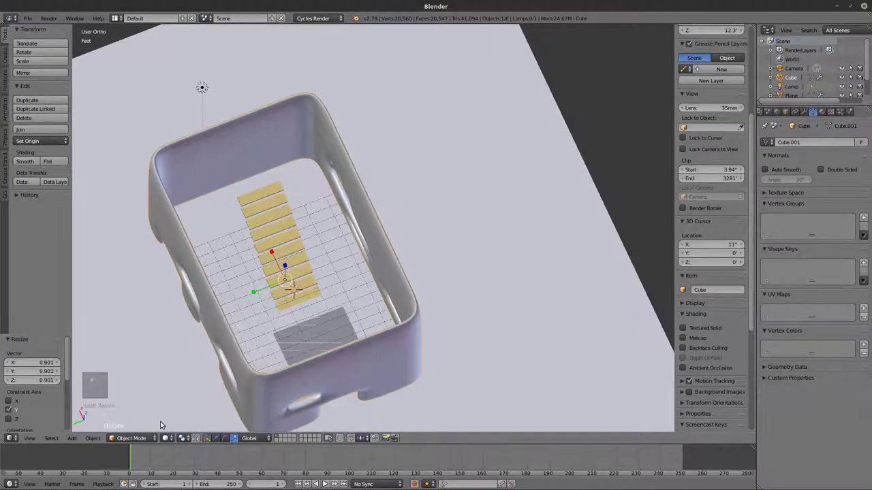
Move the house 3.91' along Y and stretch it taller along Z
click(217, 437)
mouse_move(260, 292)
mouse_down()
mouse_move(226, 320)
mouse_move(263, 307)
mouse_up()
middle_drag(263, 308, 286, 265)
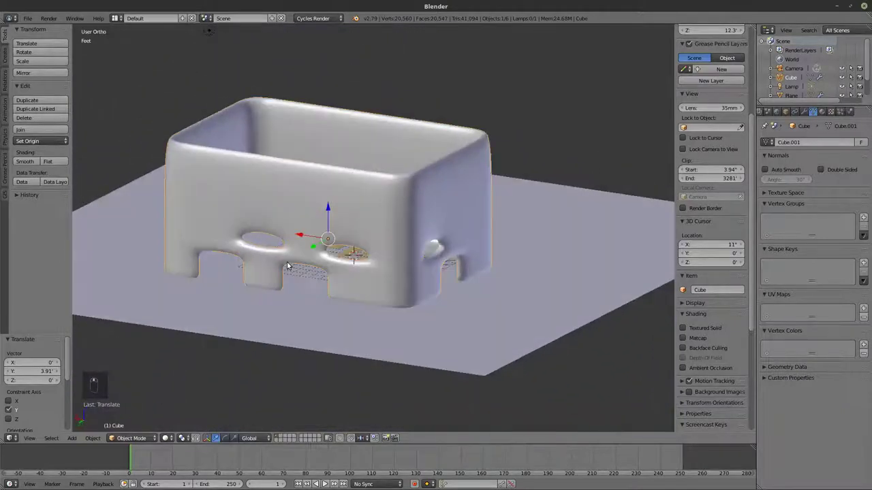
click(234, 437)
mouse_move(329, 208)
mouse_down()
mouse_move(331, 172)
mouse_move(324, 194)
mouse_up()
In Edit Mode, select all house vertices above the two lowest rows from the front and scale them up along Z
key(Tab)
scroll(327, 204, down, 2)
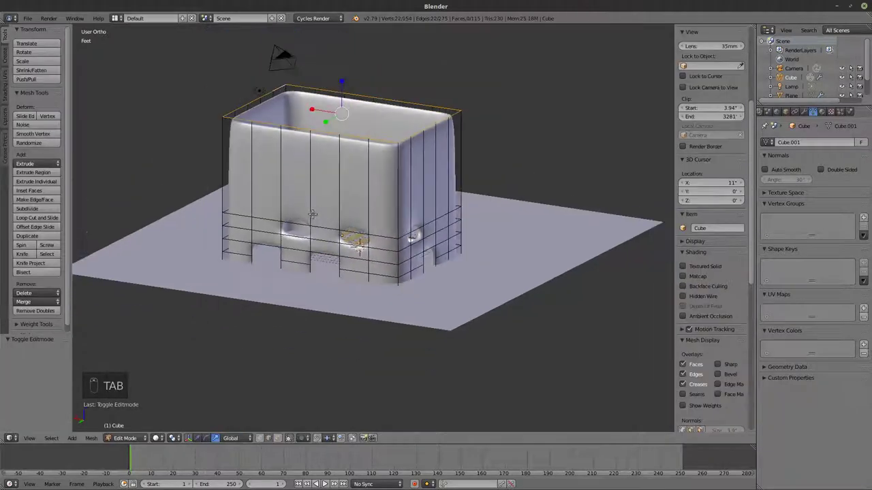
key(a)
key(a)
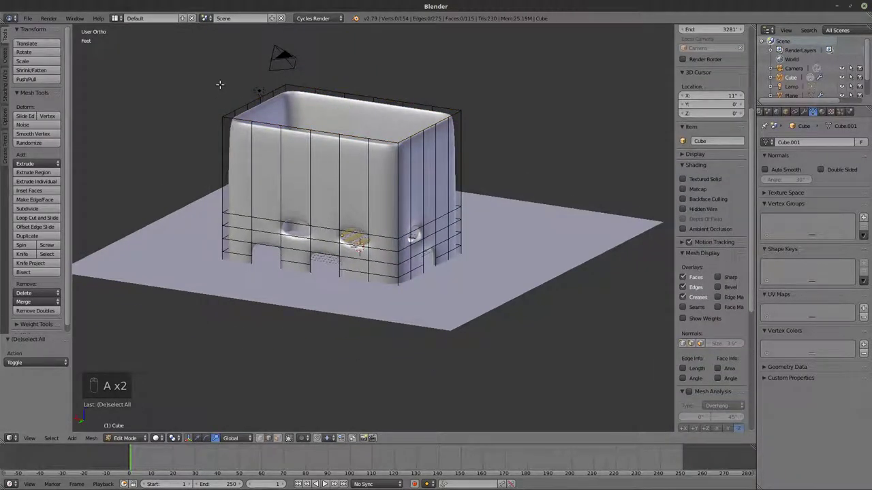
key(KP_1)
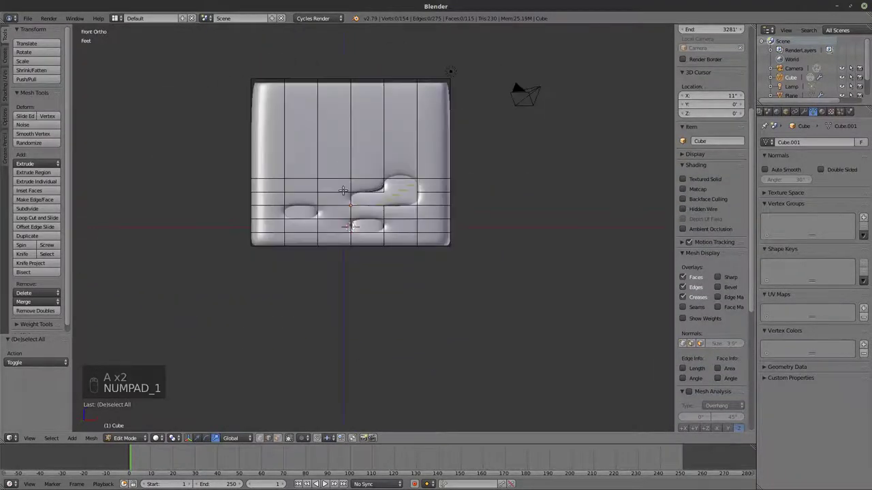
key(b)
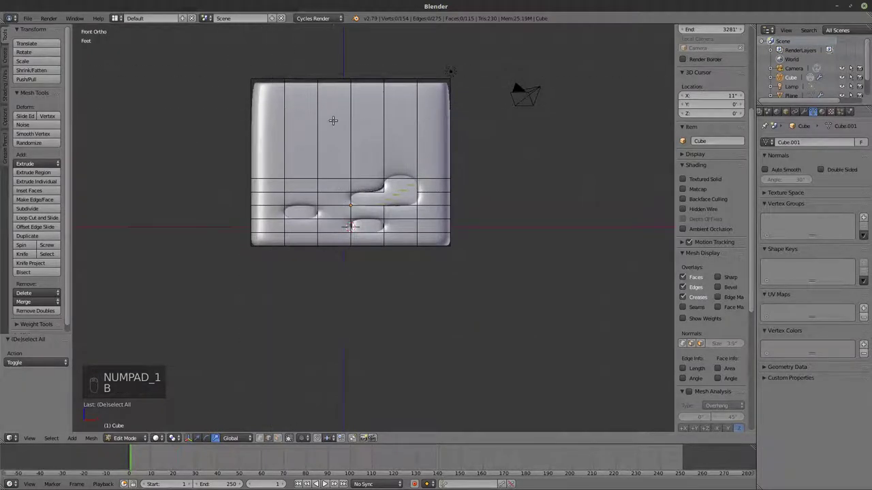
key(z)
key(b)
drag(224, 46, 464, 218)
shift+middle_drag(464, 218, 468, 274)
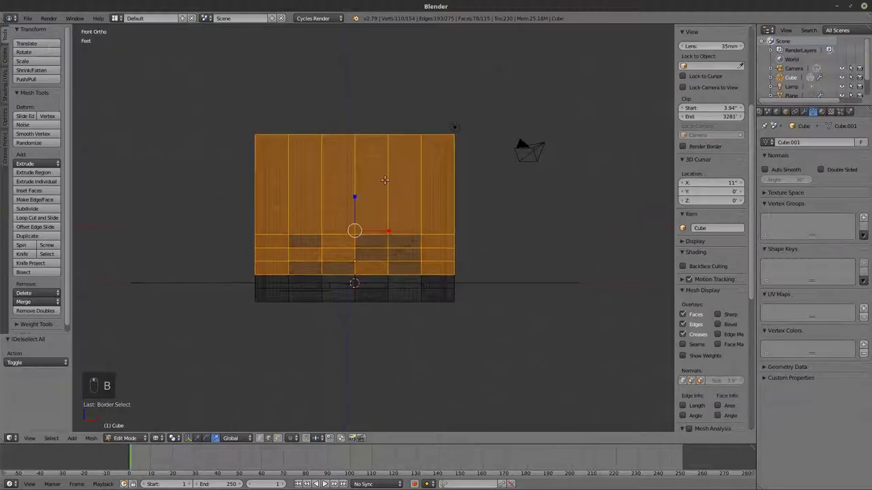
drag(354, 199, 360, 140)
key(z)
mouse_move(361, 140)
middle_down()
mouse_move(390, 256)
mouse_move(363, 246)
mouse_move(383, 282)
mouse_move(393, 269)
middle_up()
key(Tab)
Preview the glowing stairs through the house doorway in perspective with rendered shading
key(shift+z)
key(KP_5)
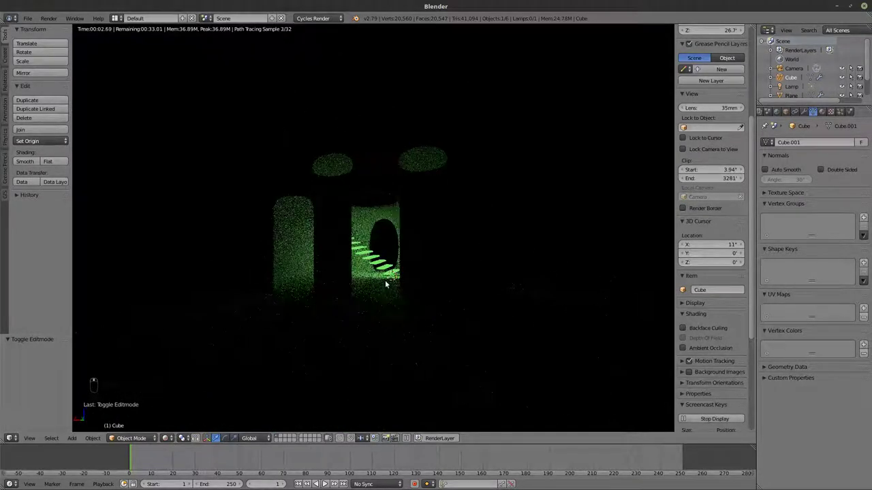
scroll(384, 280, up, 5)
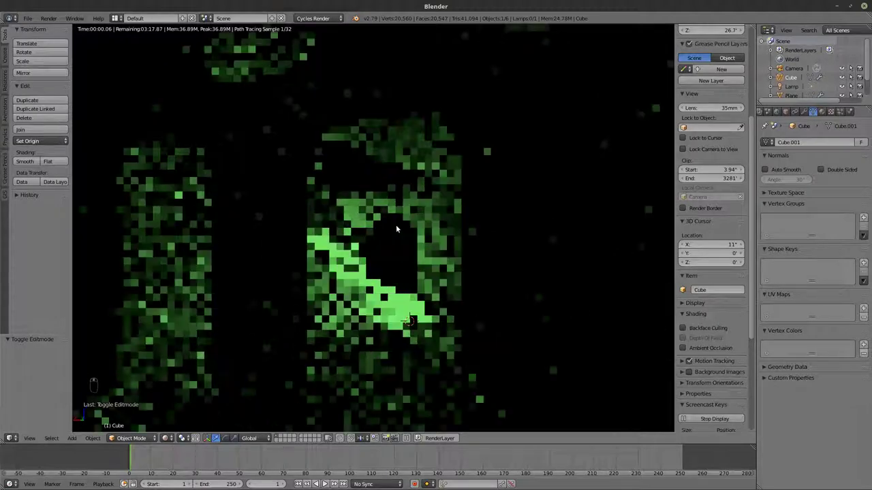
scroll(395, 224, up, 1)
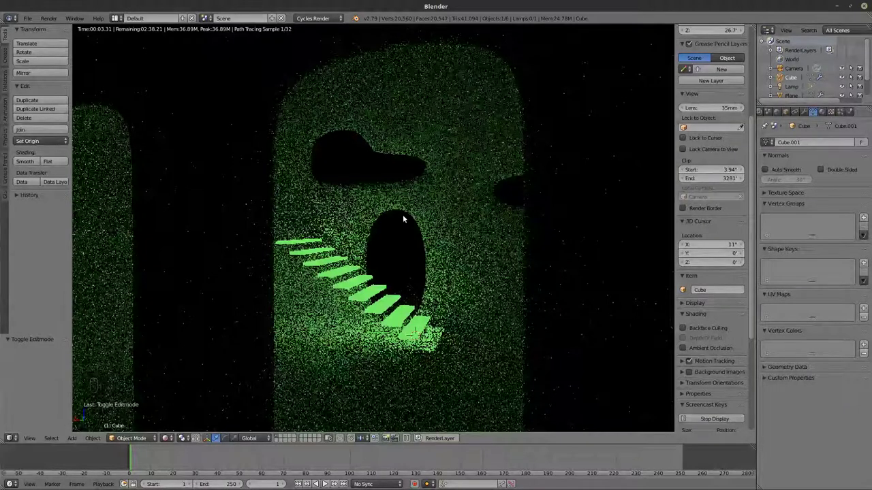
In solid shading, duplicate the stairs and place the copy 5.63' along the Y axis
key(z)
key(z)
key(z)
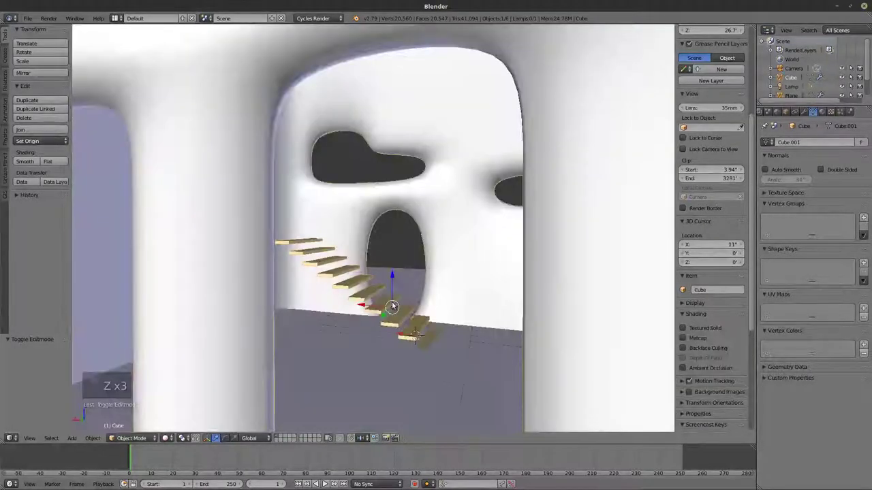
right_click(392, 308)
key(shift+s)
click(411, 307)
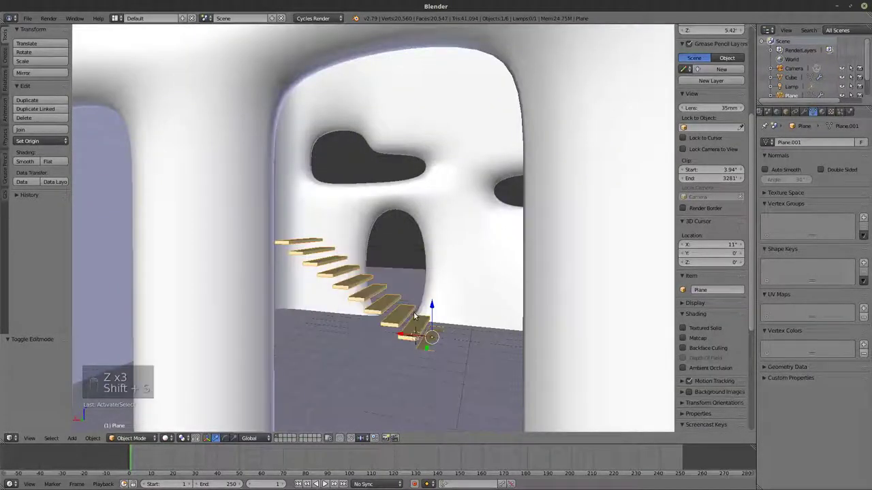
key(shift+d)
key(x)
key(y)
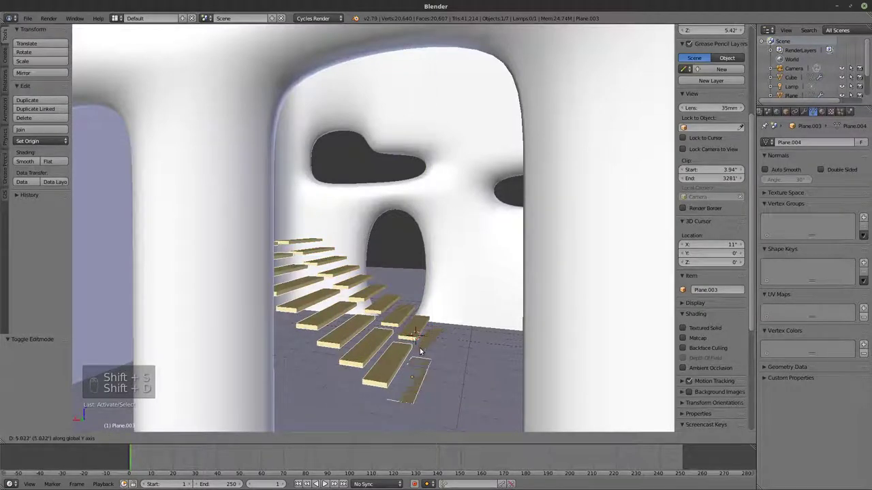
click(418, 345)
Make the duplicated stairs' glowing material a separate copy and set its emission colour to red, previewed in rendered shading
key(shift+z)
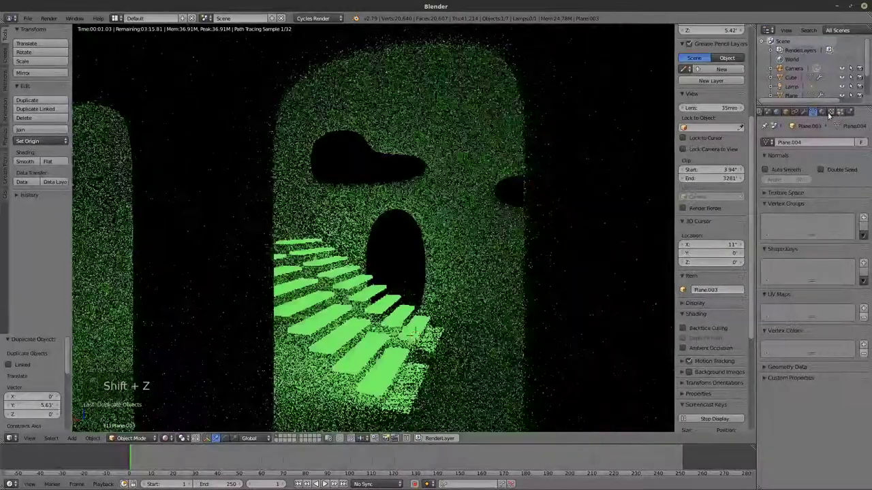
click(821, 112)
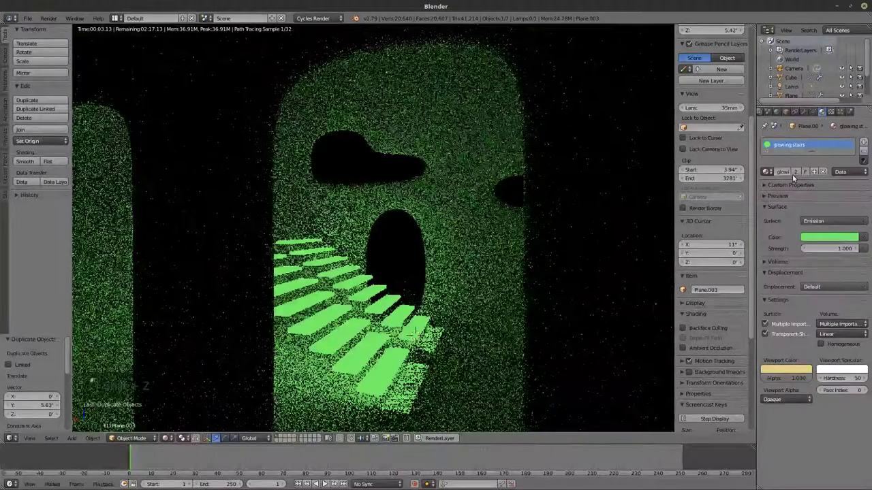
click(793, 173)
click(815, 237)
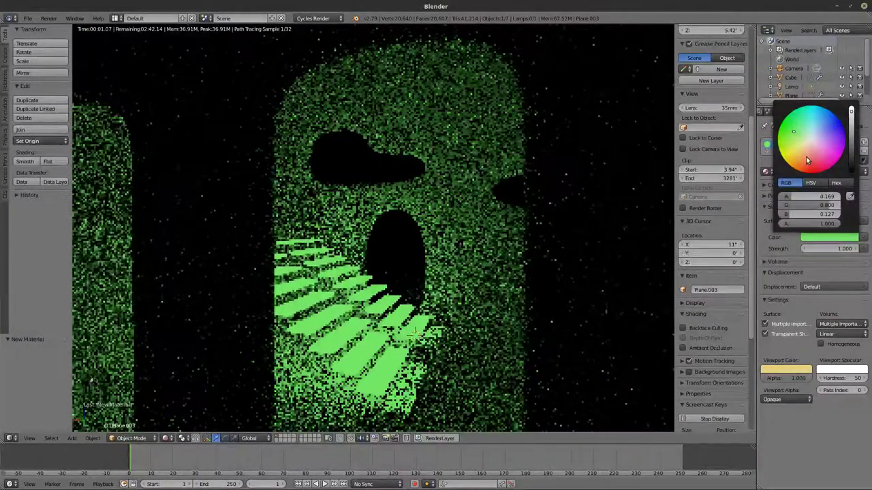
click(813, 168)
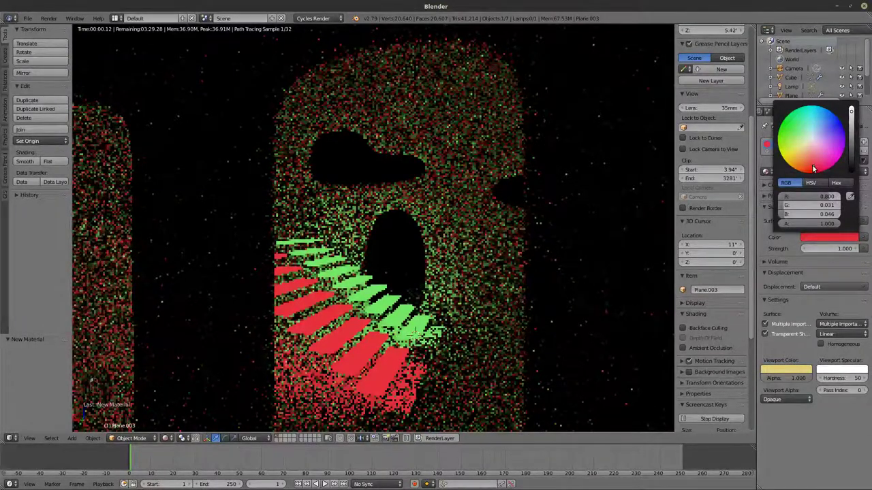
Change the lamp to a Sun with strength 1.000 and preview the whole house in rendered shading
click(791, 86)
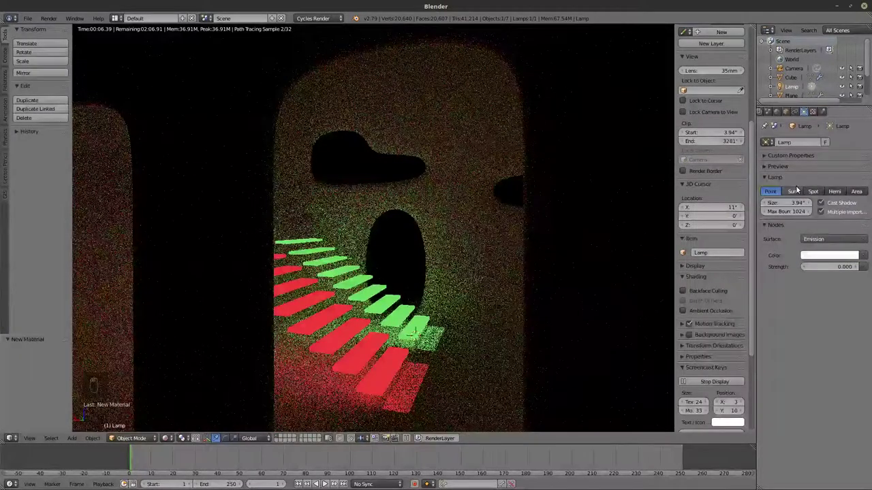
click(794, 192)
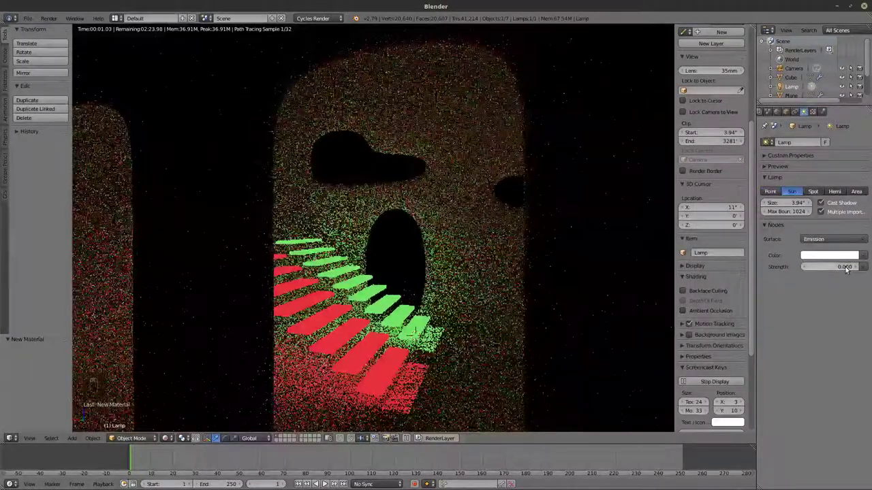
key(z)
key(z)
key(z)
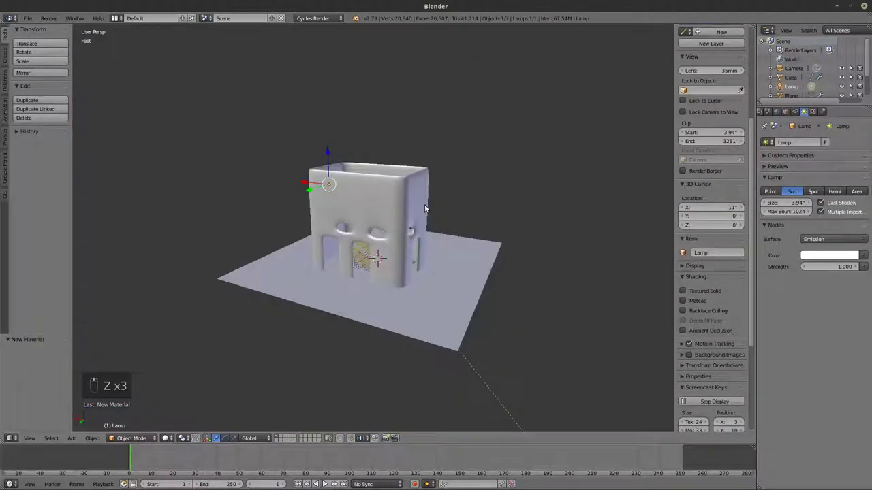
key(shift+z)
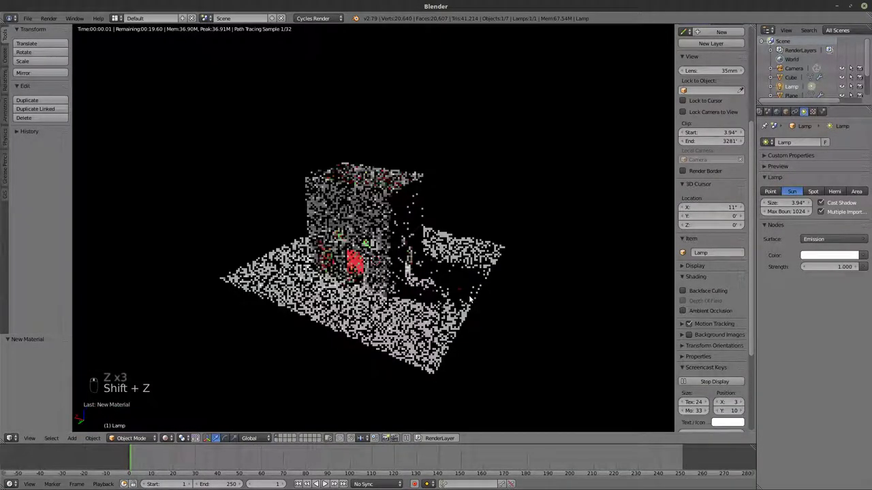
scroll(470, 300, up, 2)
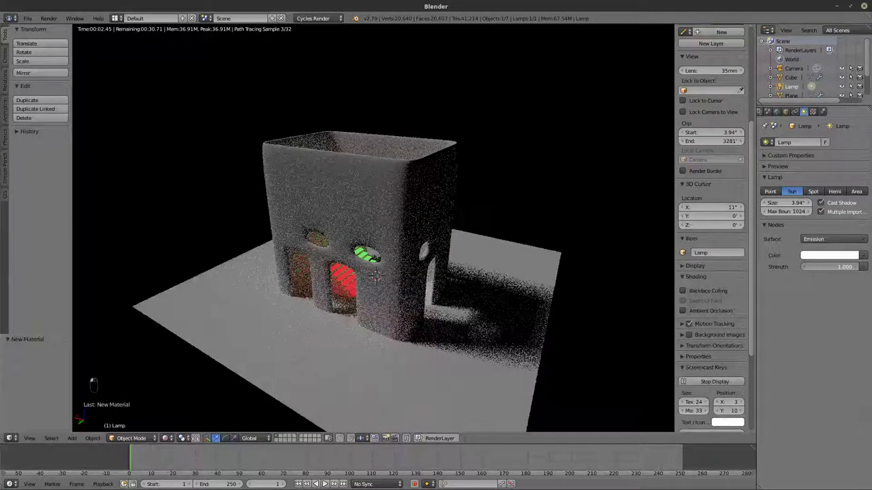
Raise the sun's strength to 1.700 and enable world nodes with a Sky Texture as the background colour
drag(835, 266, 851, 266)
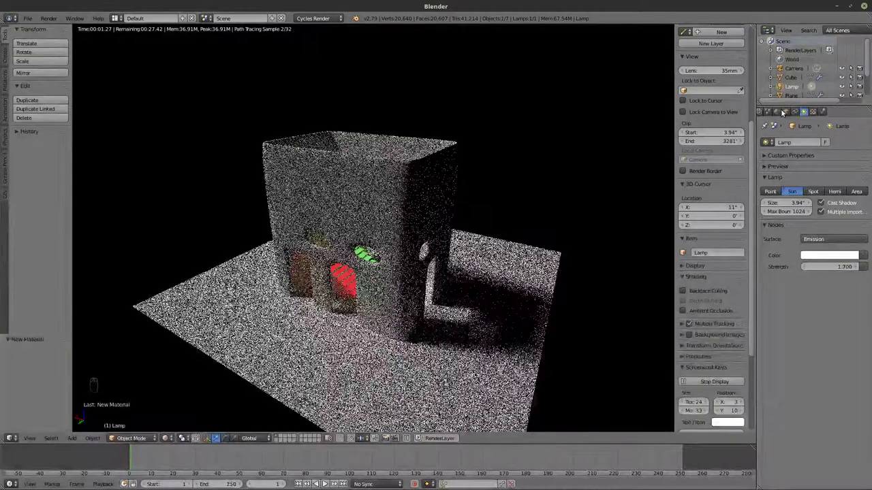
click(783, 112)
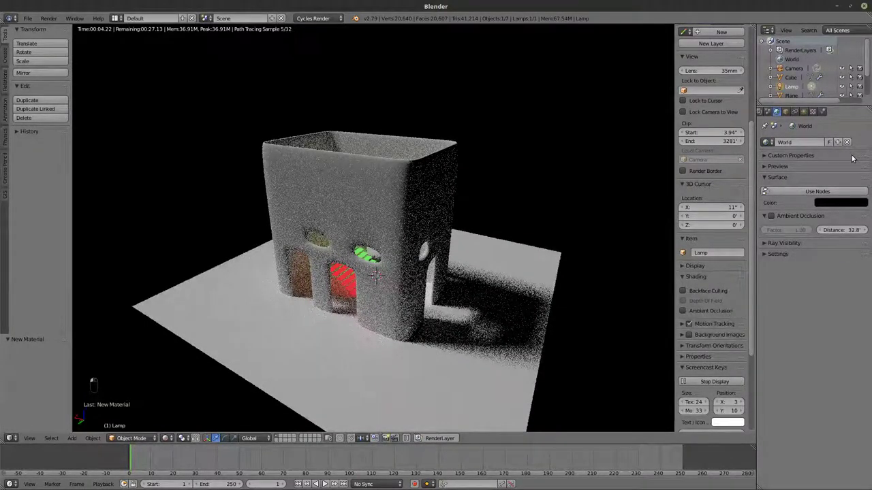
click(854, 192)
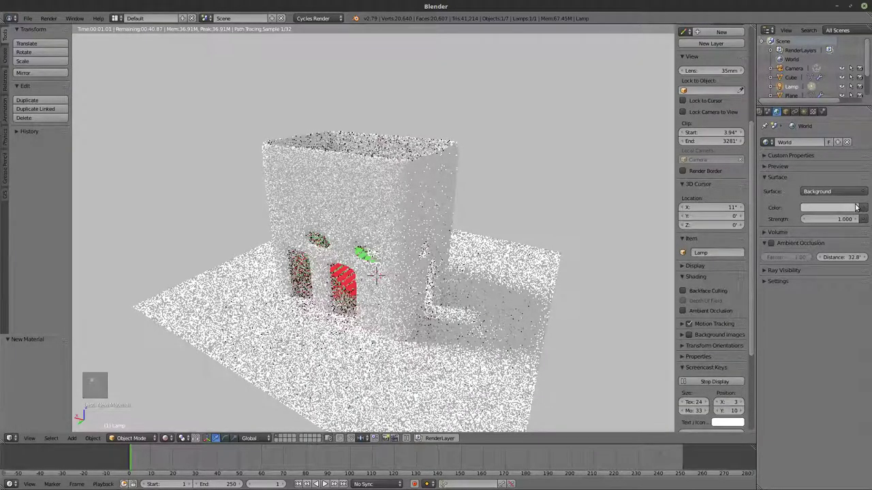
click(857, 207)
click(303, 298)
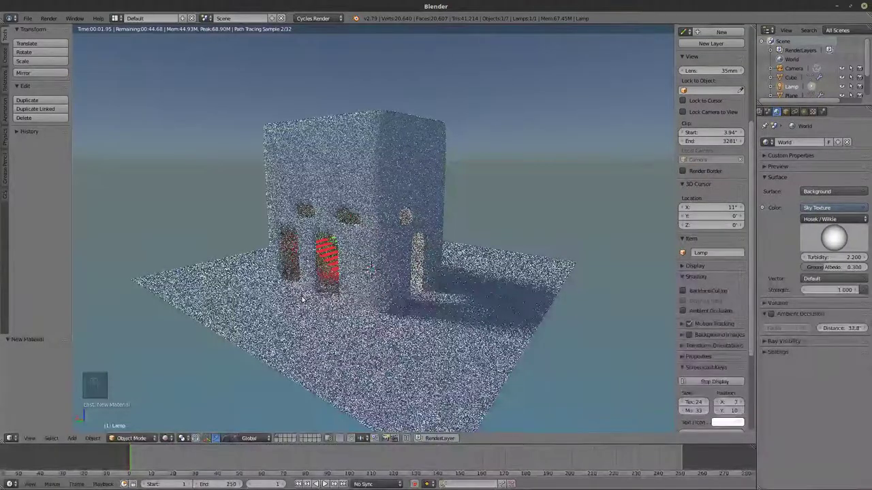
In solid shading, move the walled house object to a separate layer from the stairs and ground plane
key(z)
key(z)
key(z)
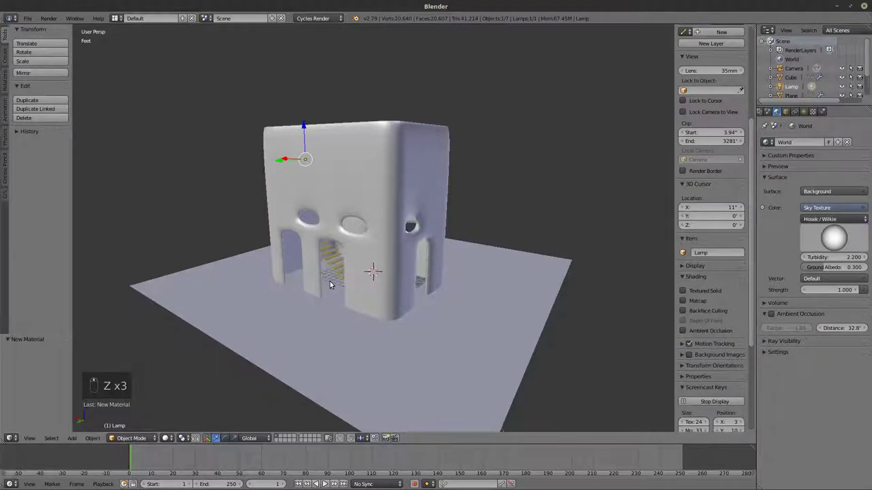
middle_drag(330, 281, 286, 330)
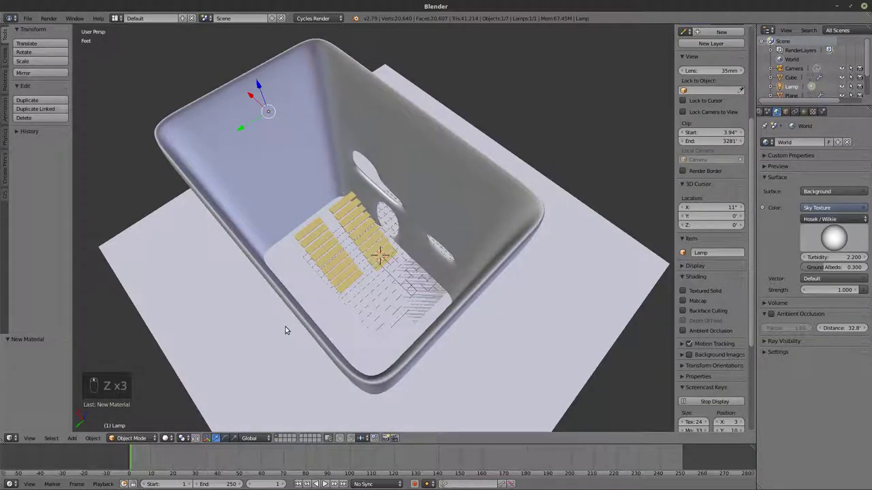
middle_drag(286, 330, 308, 396)
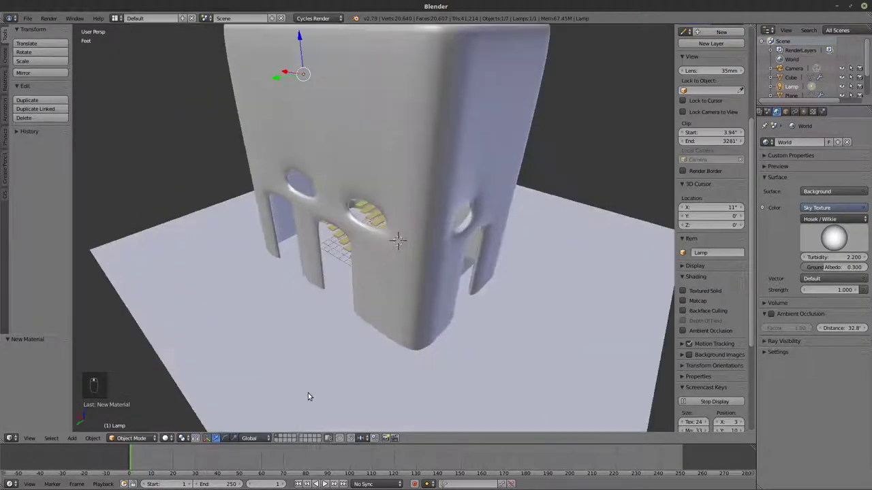
right_click(308, 396)
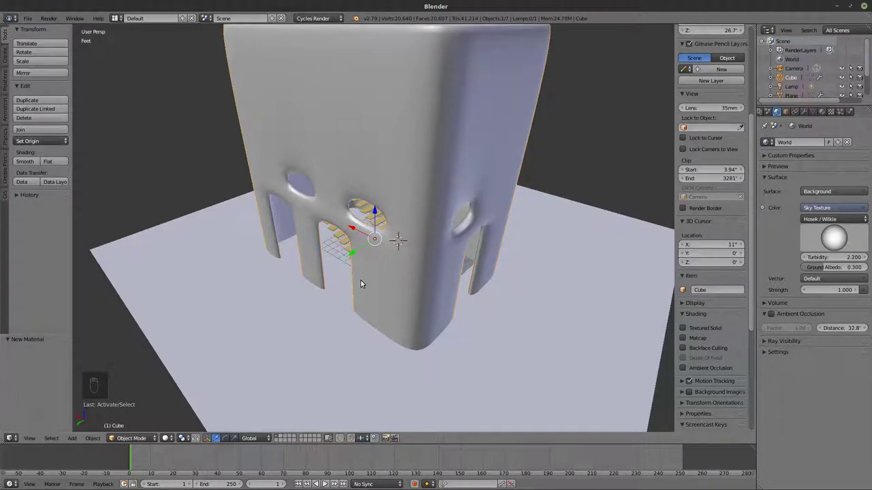
key(m)
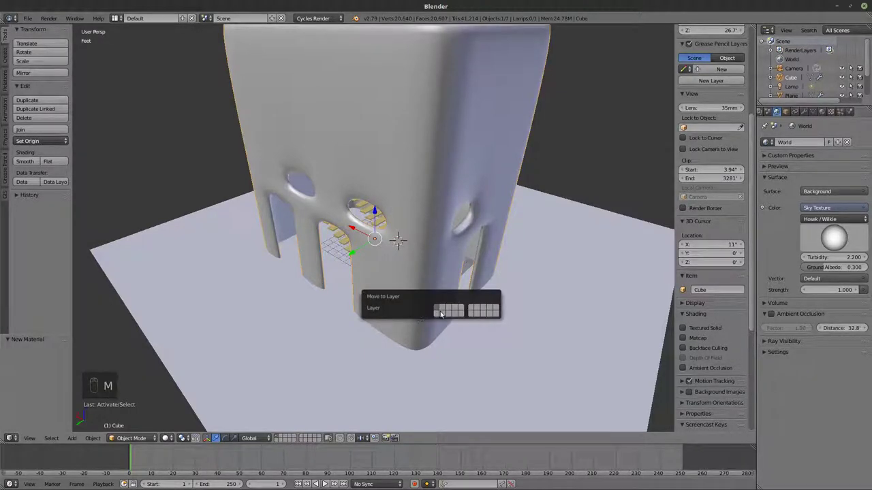
click(441, 314)
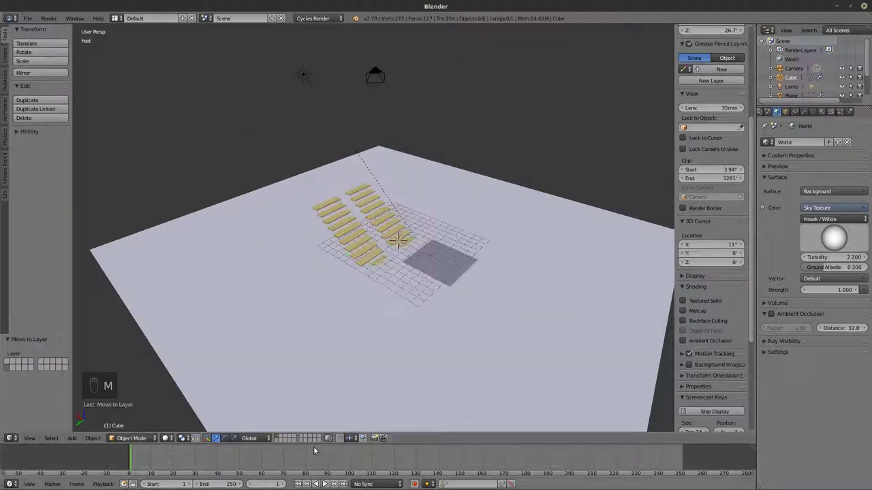
Show the house's layer alone, the stairs' layer alone, and finally both layers together
click(276, 439)
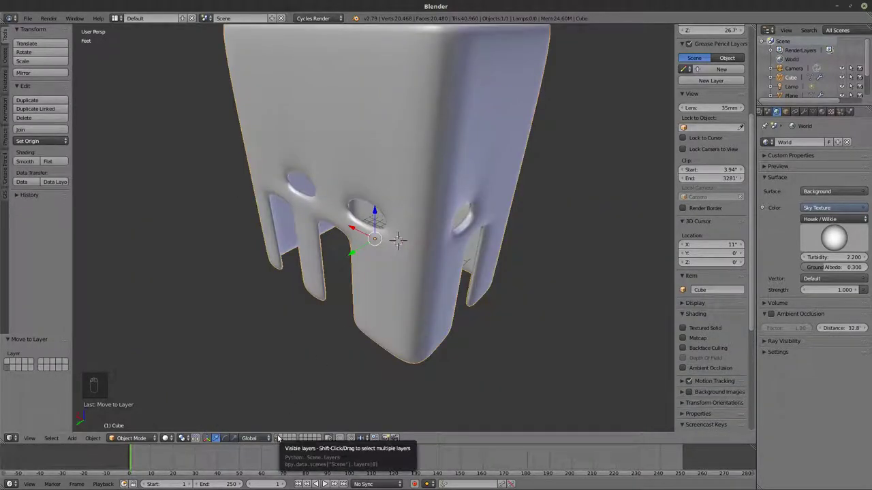
click(278, 438)
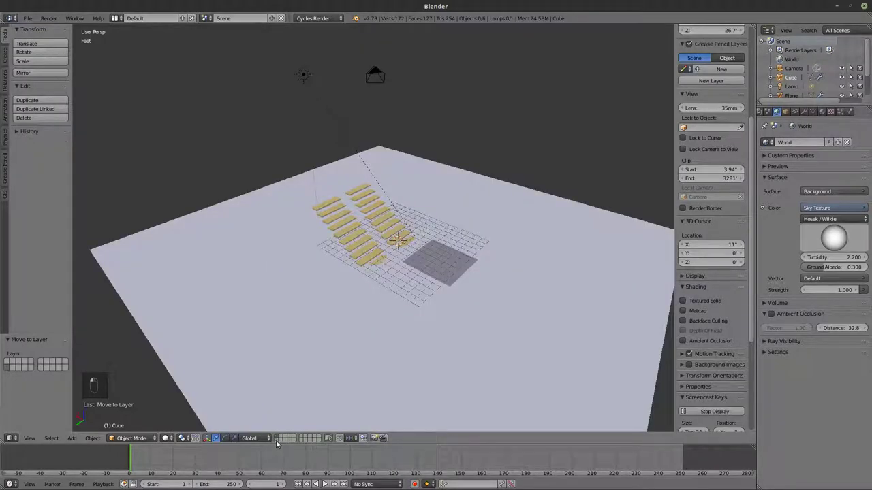
click(275, 440)
Inspect the house's mesh cage in Edit Mode, from the doorways up to the open top
middle_drag(395, 239, 415, 268)
scroll(389, 324, up, 3)
scroll(402, 271, up, 2)
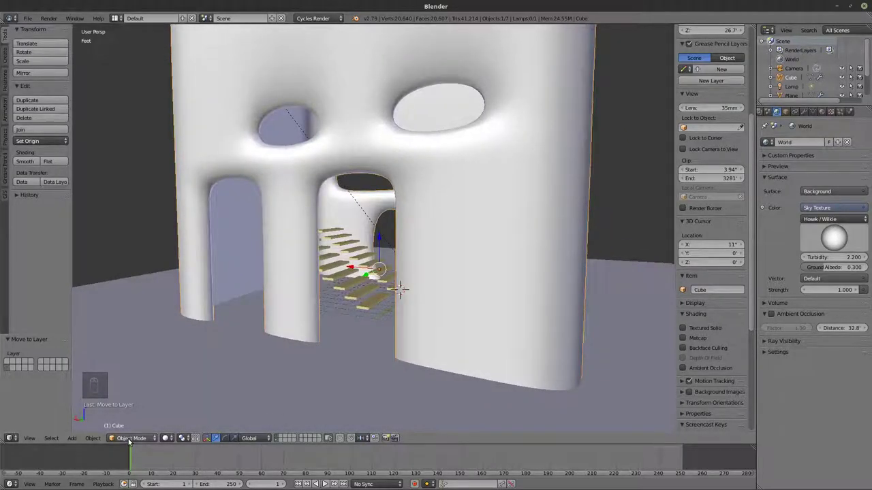
click(127, 439)
click(132, 418)
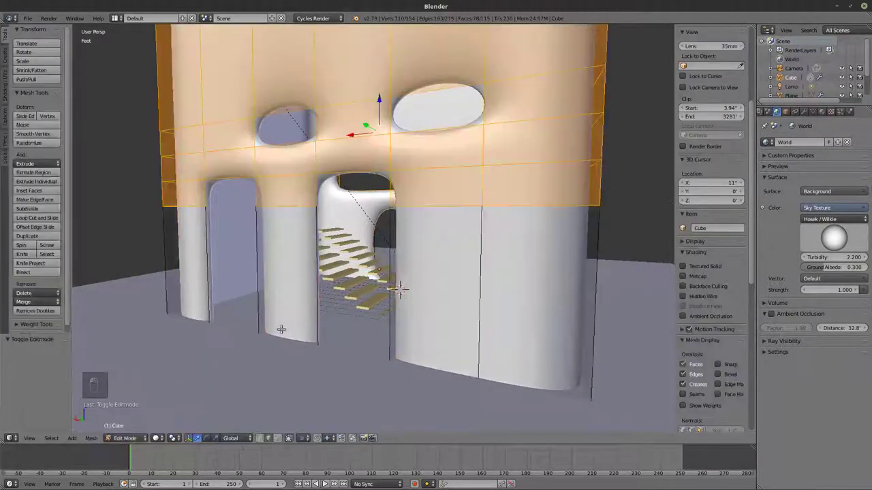
middle_drag(286, 327, 373, 284)
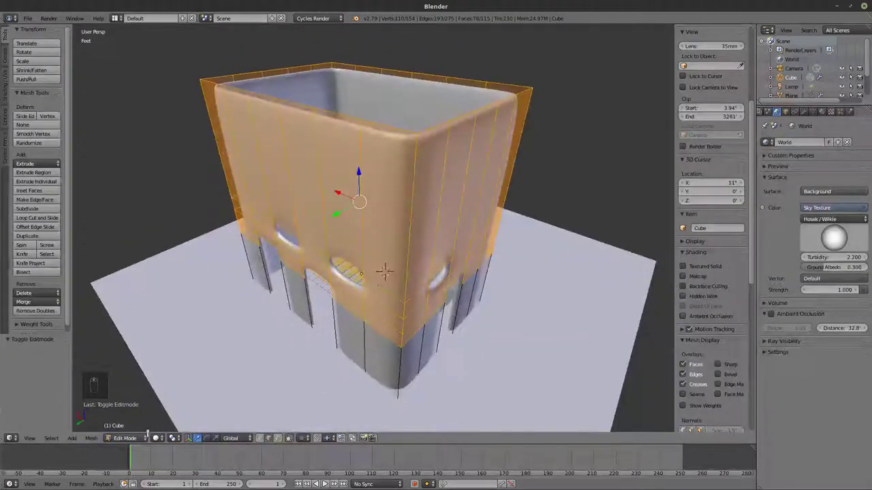
Switch the house to Sculpt Mode and choose the Blob brush
click(131, 438)
click(132, 407)
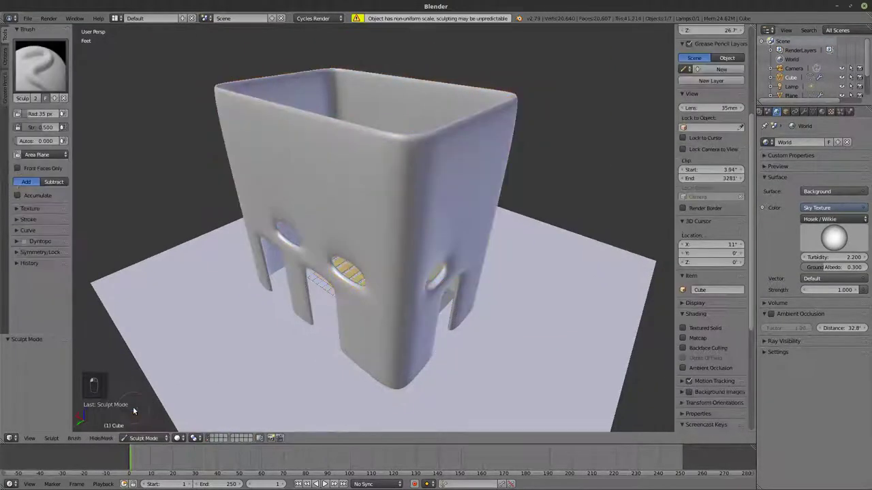
click(34, 74)
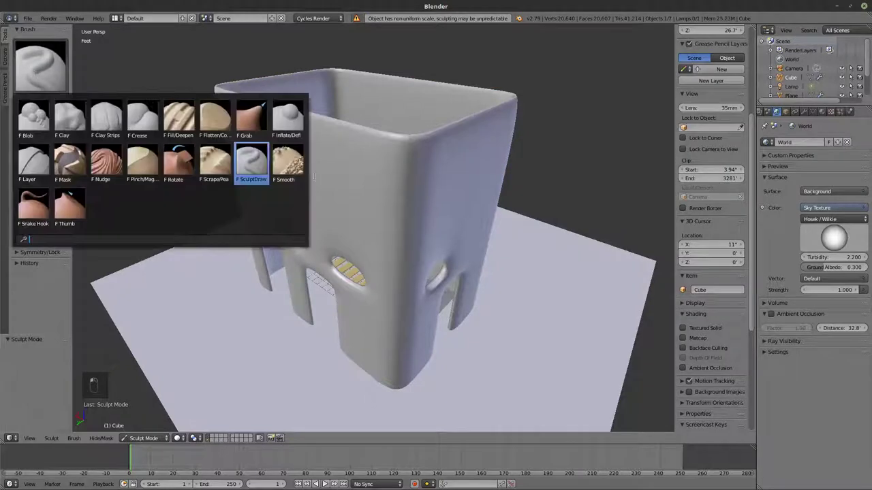
click(38, 116)
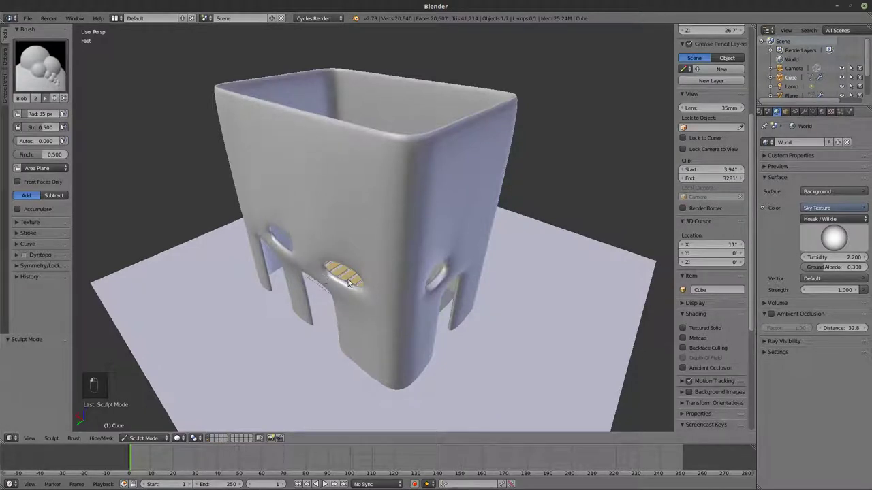
Sculpt bulges with the Blob brush around the windows and above the doorways on several sides of the house
drag(276, 251, 286, 235)
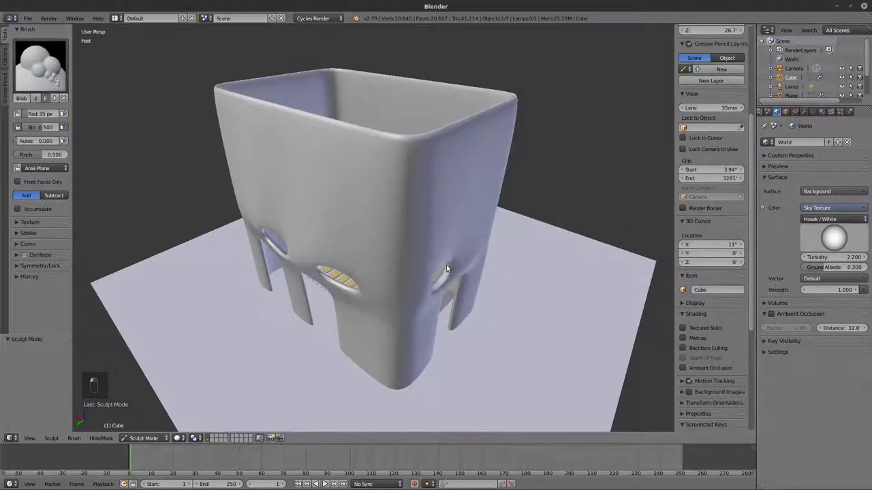
drag(435, 279, 456, 269)
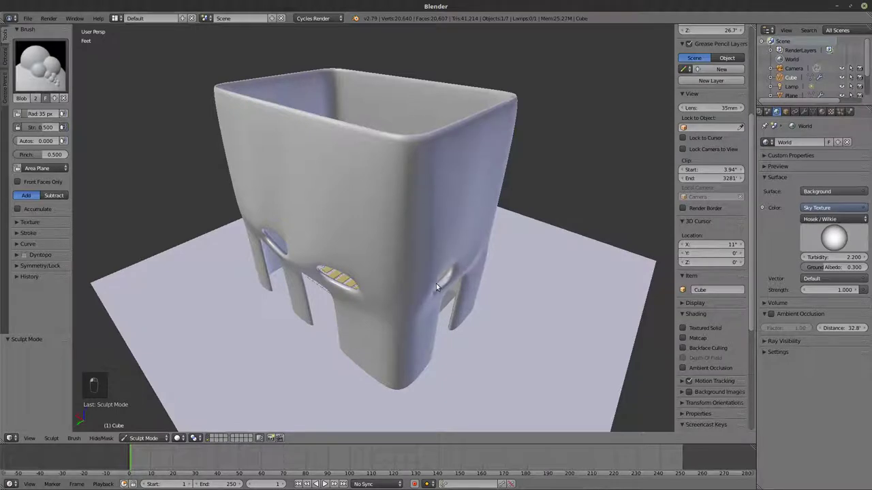
mouse_move(473, 256)
mouse_down()
mouse_move(443, 276)
mouse_move(453, 285)
mouse_move(475, 280)
mouse_up()
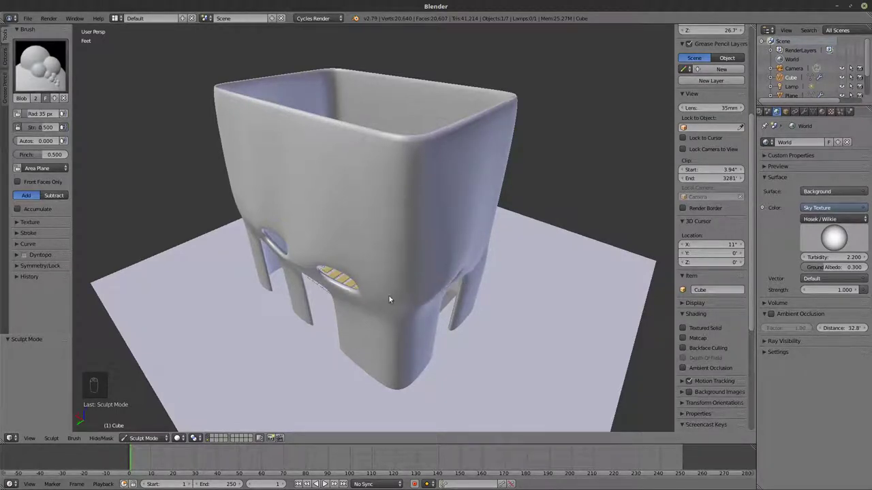
drag(389, 294, 286, 263)
mouse_move(351, 284)
mouse_down()
mouse_move(292, 262)
mouse_move(315, 276)
mouse_move(270, 289)
mouse_up()
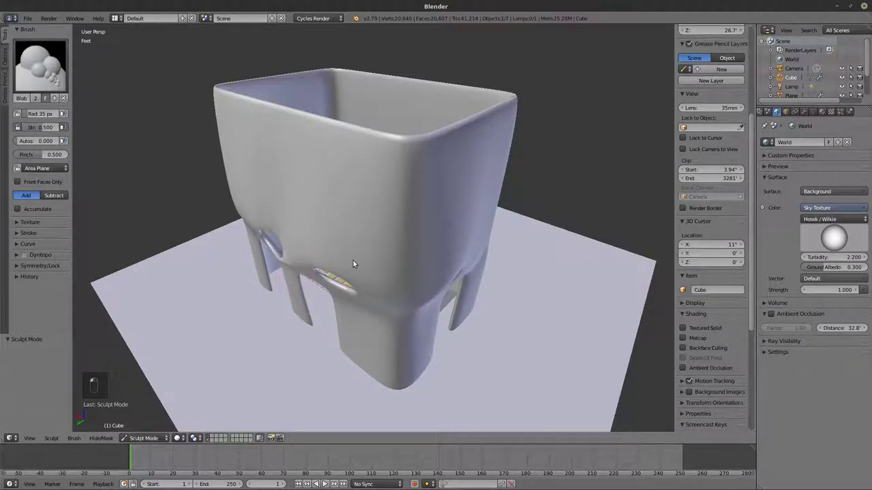
middle_drag(353, 260, 308, 240)
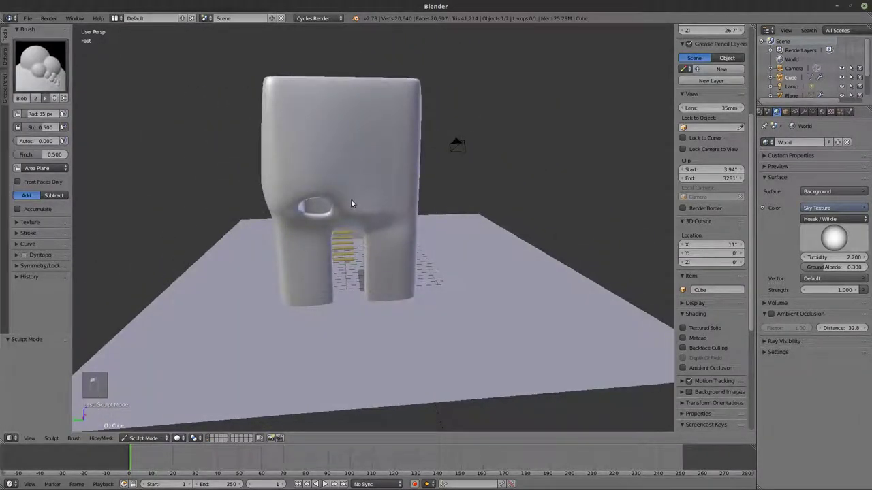
drag(396, 213, 374, 228)
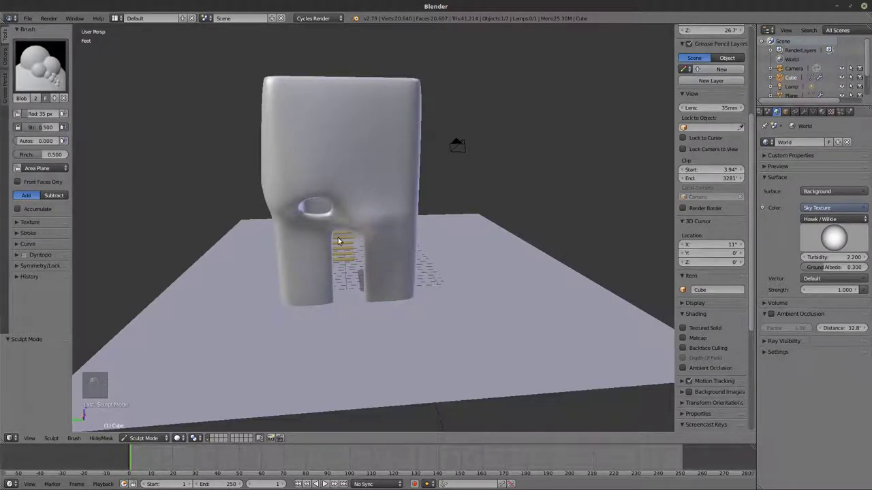
Examine the sculpted walls, windows and doorways up close from several sides of the house
middle_drag(354, 229, 384, 225)
scroll(383, 225, up, 6)
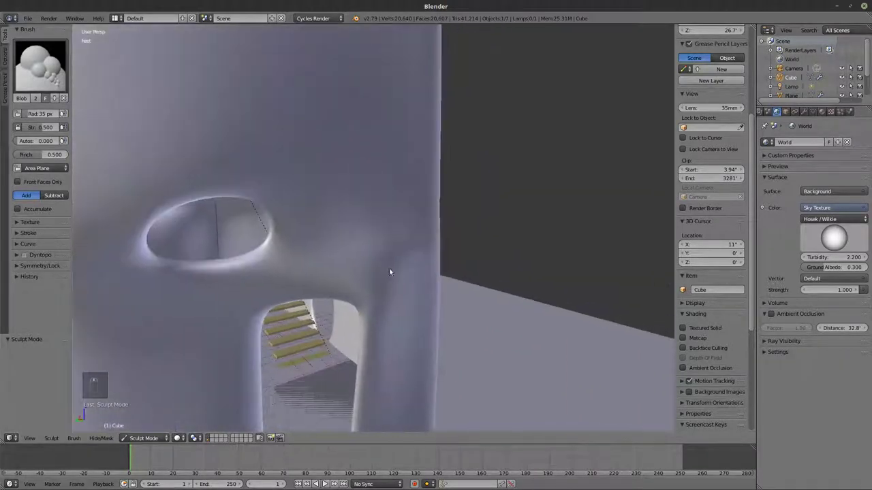
middle_drag(389, 272, 418, 233)
scroll(430, 228, up, 4)
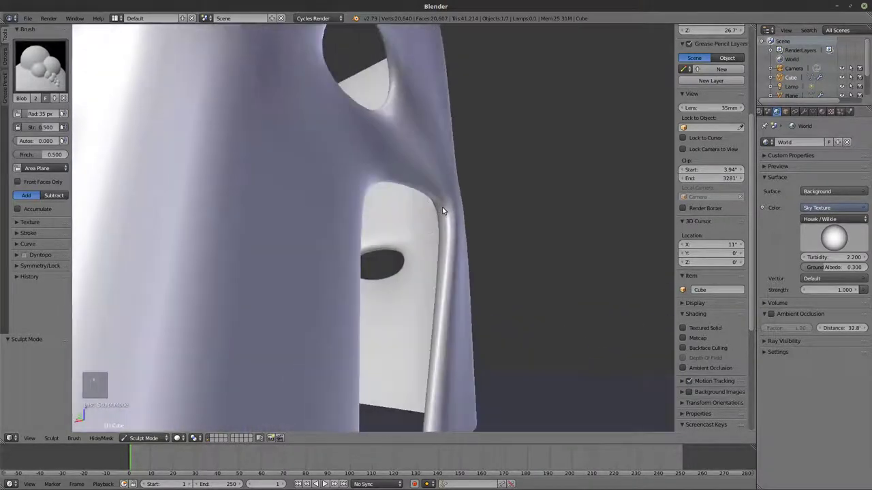
middle_drag(442, 205, 410, 191)
scroll(411, 191, down, 6)
middle_drag(407, 239, 436, 262)
scroll(449, 270, up, 3)
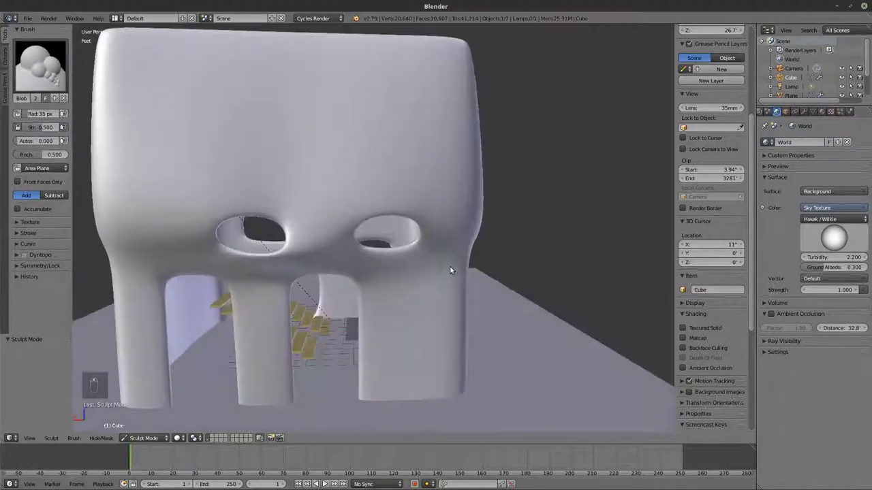
Browse the available sculpt brushes and view the house in Vertex Paint and Weight Paint modes
click(50, 90)
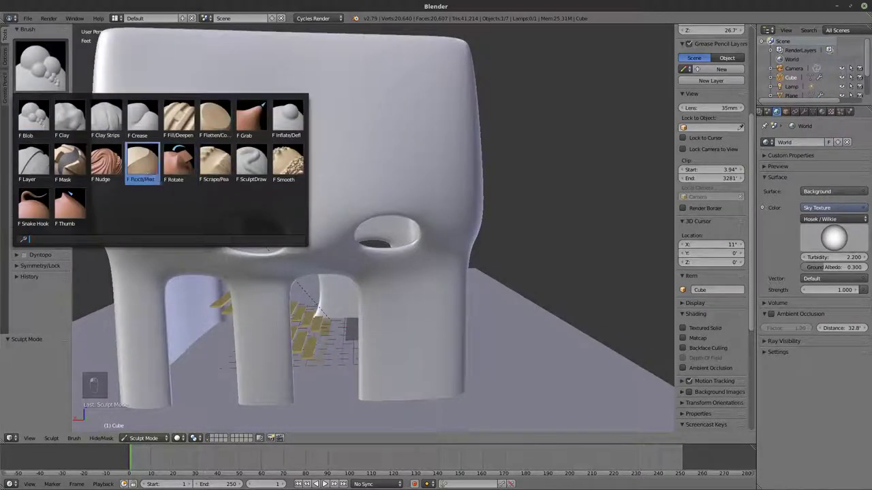
click(140, 438)
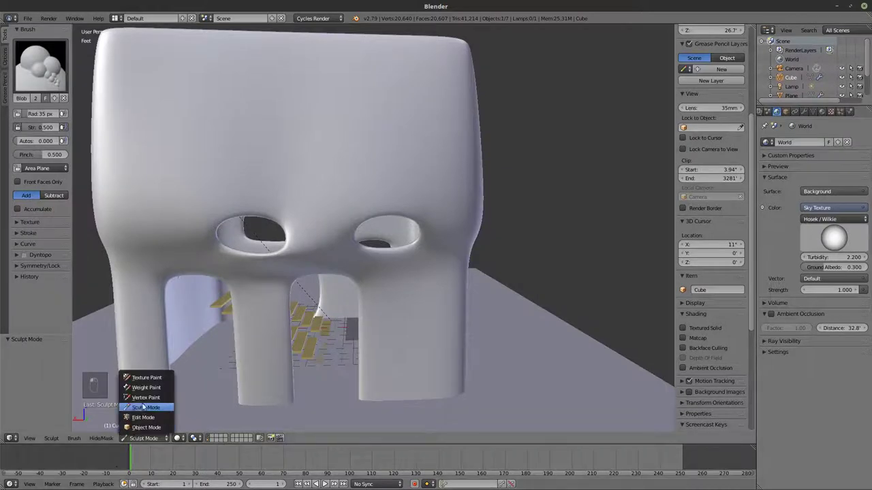
click(146, 399)
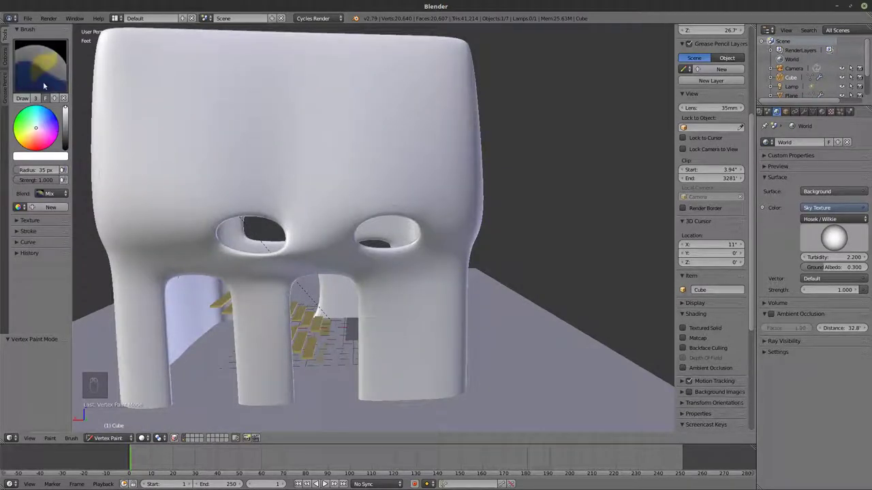
click(116, 439)
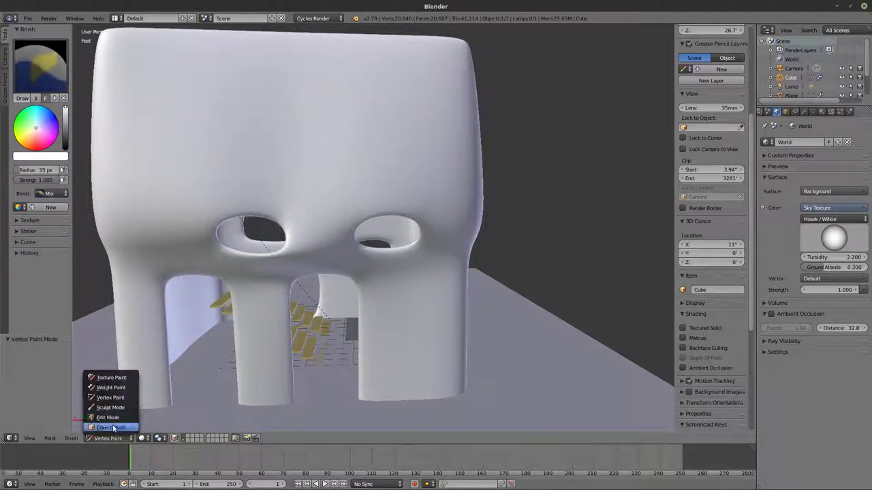
click(111, 387)
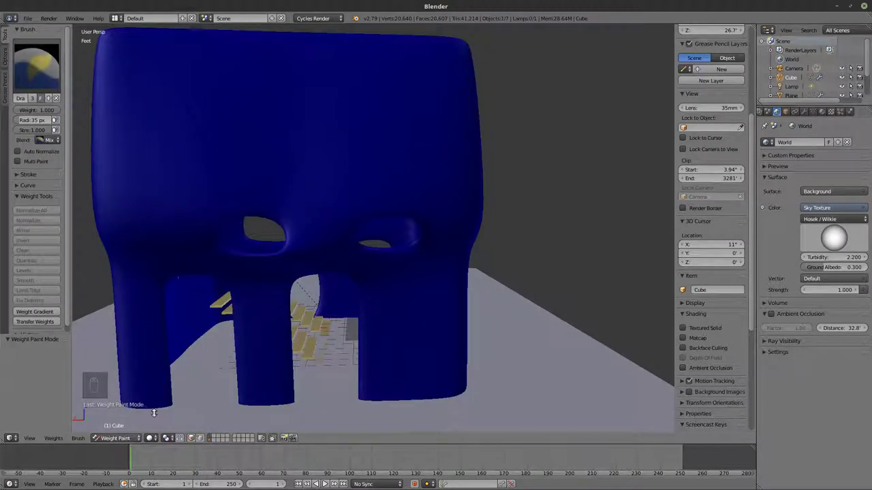
scroll(332, 218, down, 5)
middle_drag(332, 218, 326, 293)
Preview the house in Texture Paint mode and return it to Object Mode by way of Edit Mode
click(116, 438)
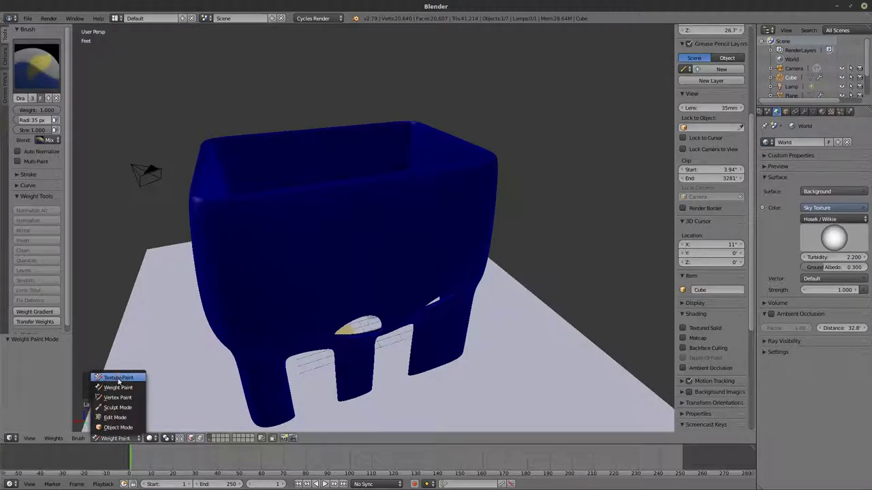
click(115, 377)
click(94, 438)
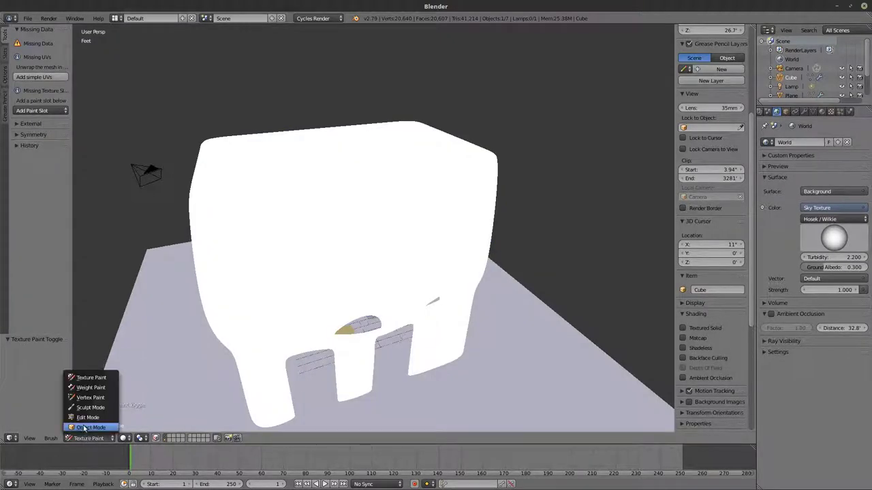
click(82, 417)
middle_drag(280, 333, 317, 299)
key(Tab)
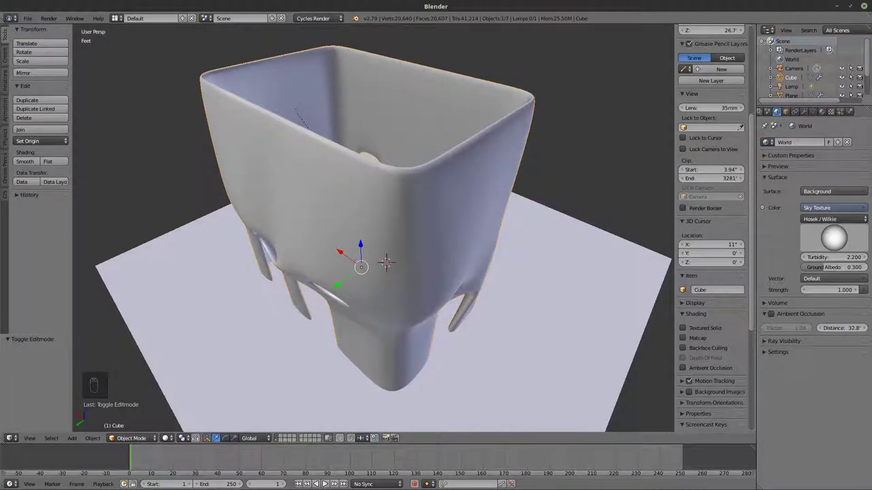
middle_drag(283, 295, 279, 321)
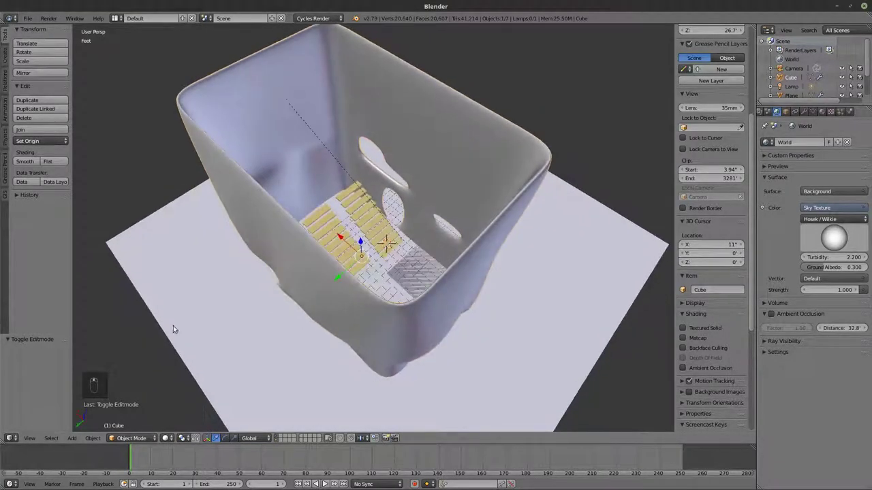